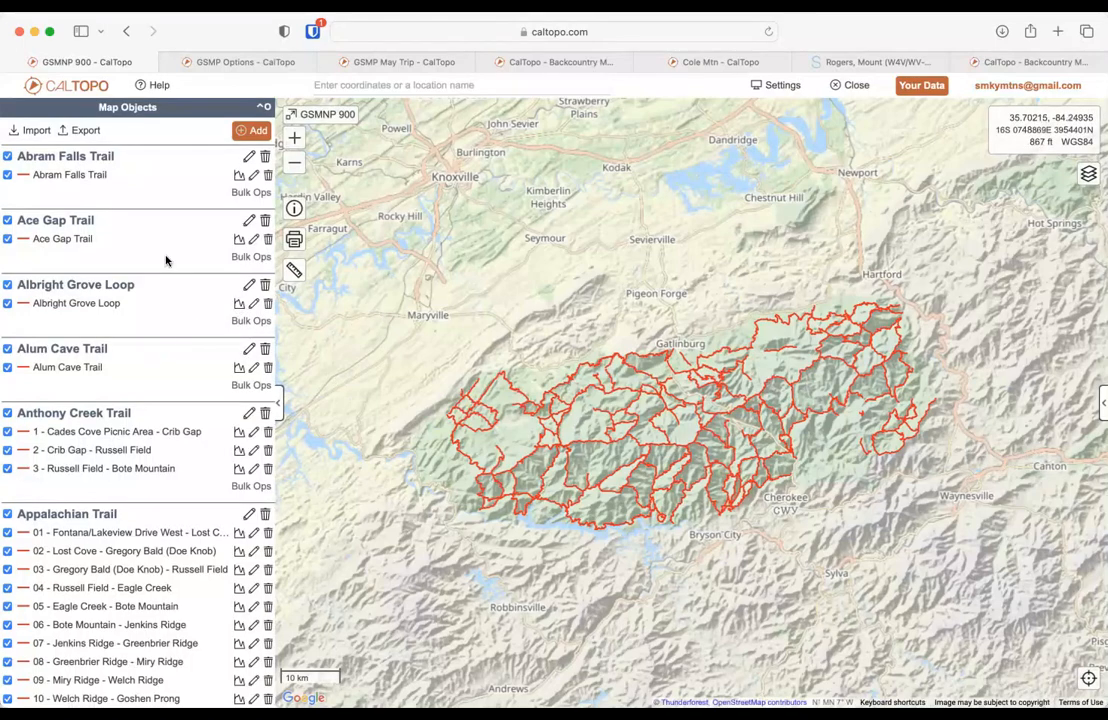
# Step: Look through the trail folders of the GSMNP 900 map, including the numbered Appalachian Trail segments
pyautogui.scroll(-3, 148, 370)
pyautogui.scroll(-5, 148, 370)
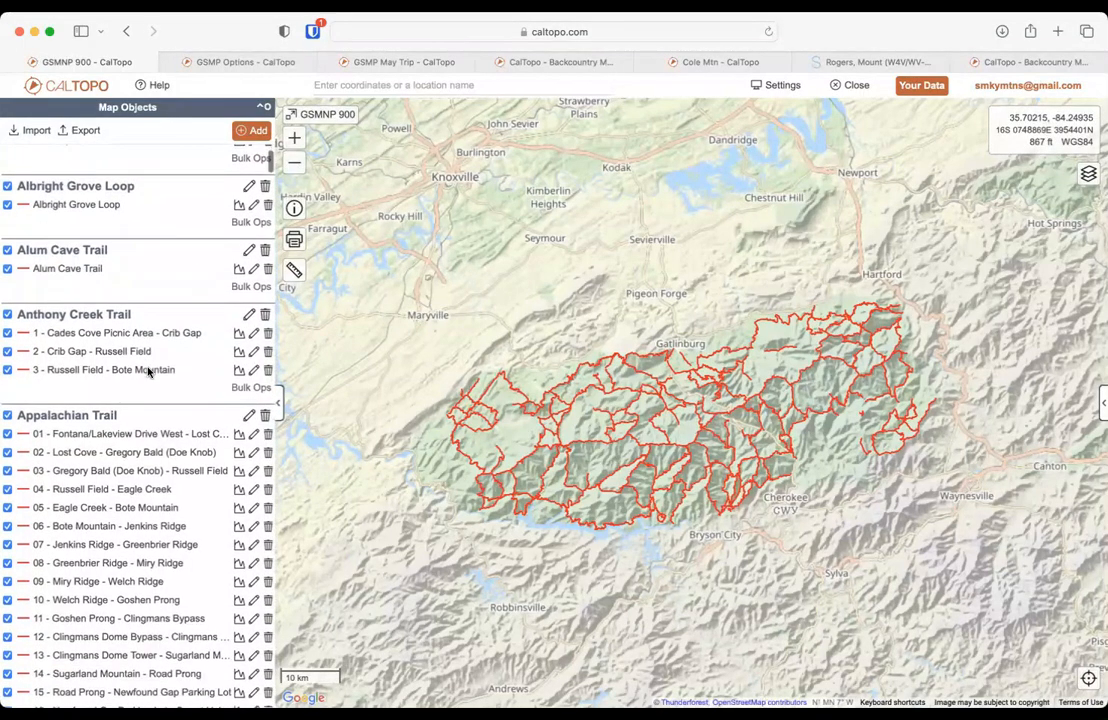
pyautogui.scroll(-6, 145, 390)
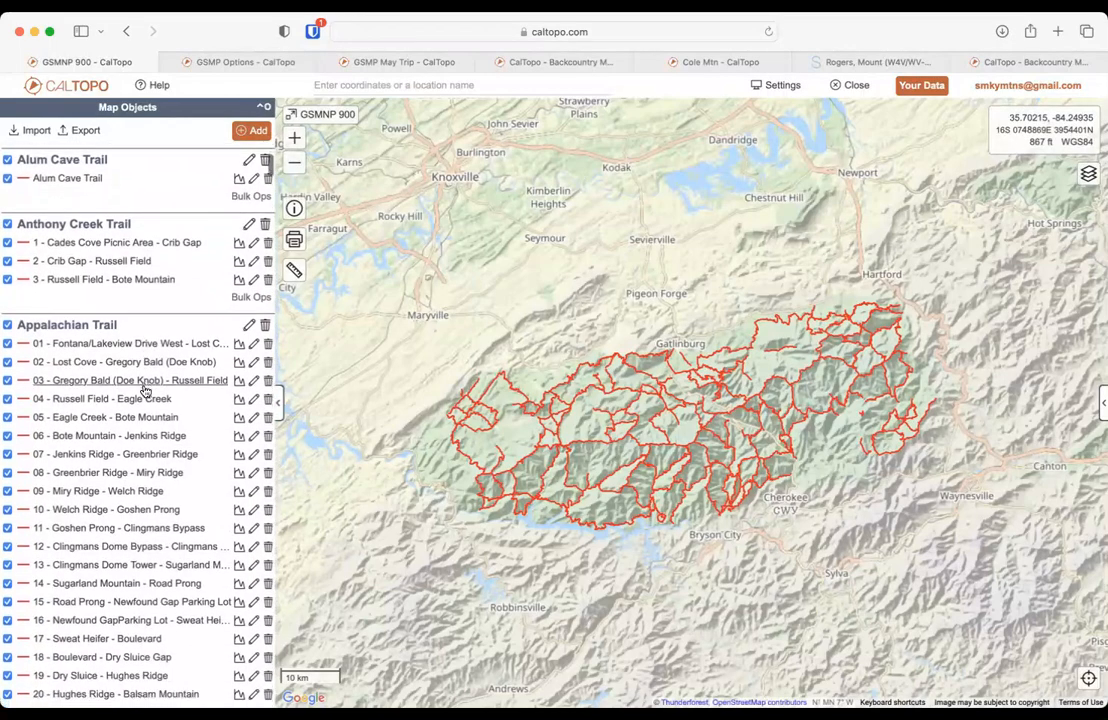
pyautogui.scroll(-2, 145, 390)
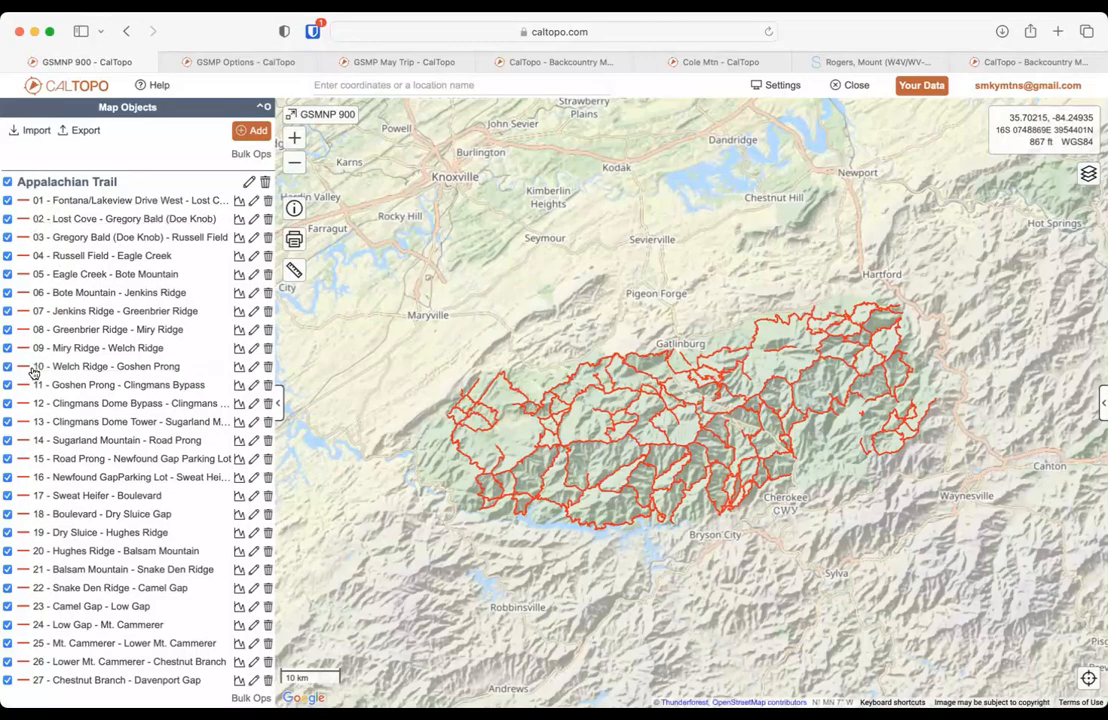
pyautogui.scroll(-5, 102, 404)
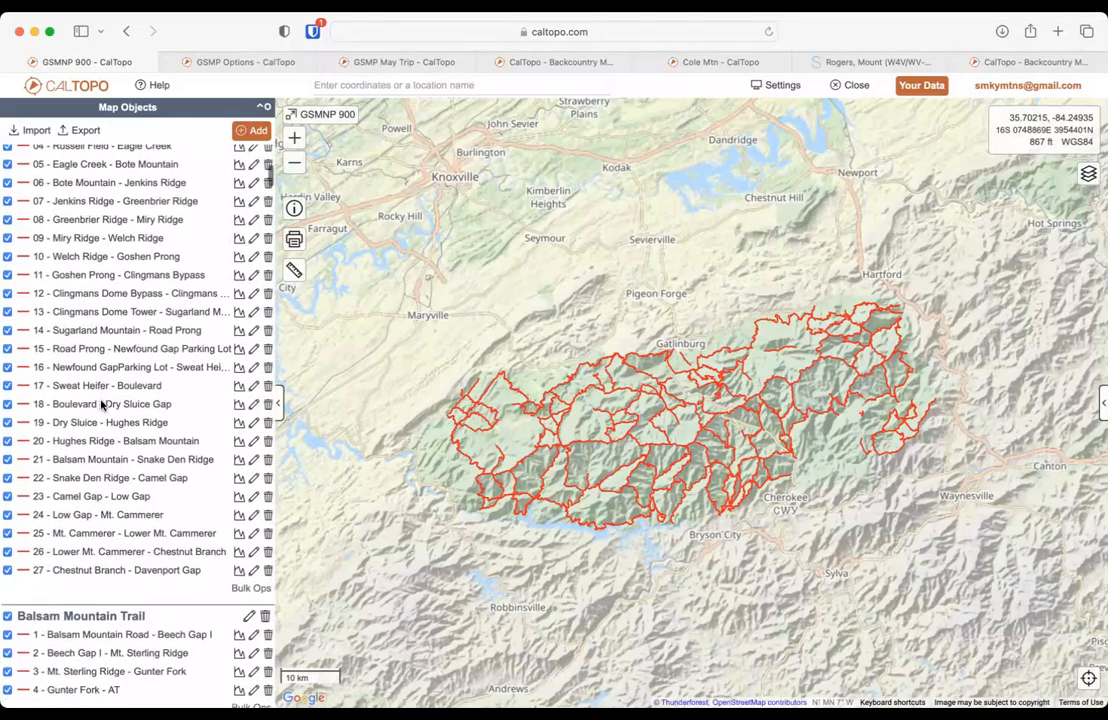
pyautogui.scroll(10, 105, 400)
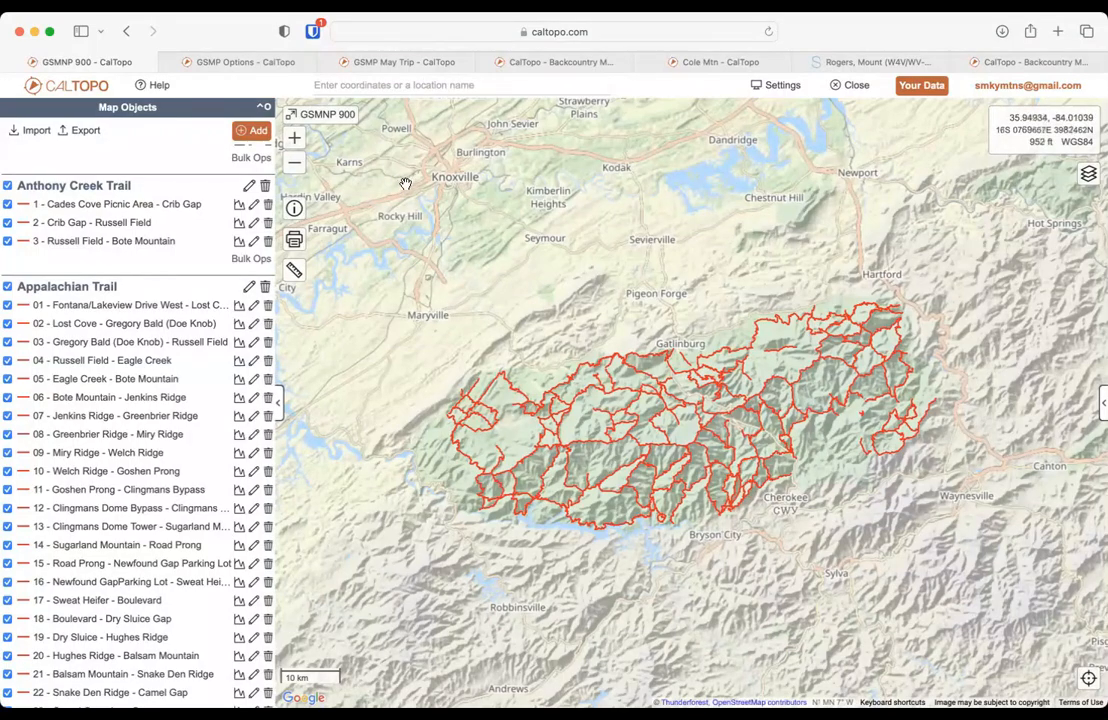
# Step: Switch to the GSMP Options map and briefly show the Alum Cave-Boulevard Loop folder to view its route segments
pyautogui.click(250, 63)
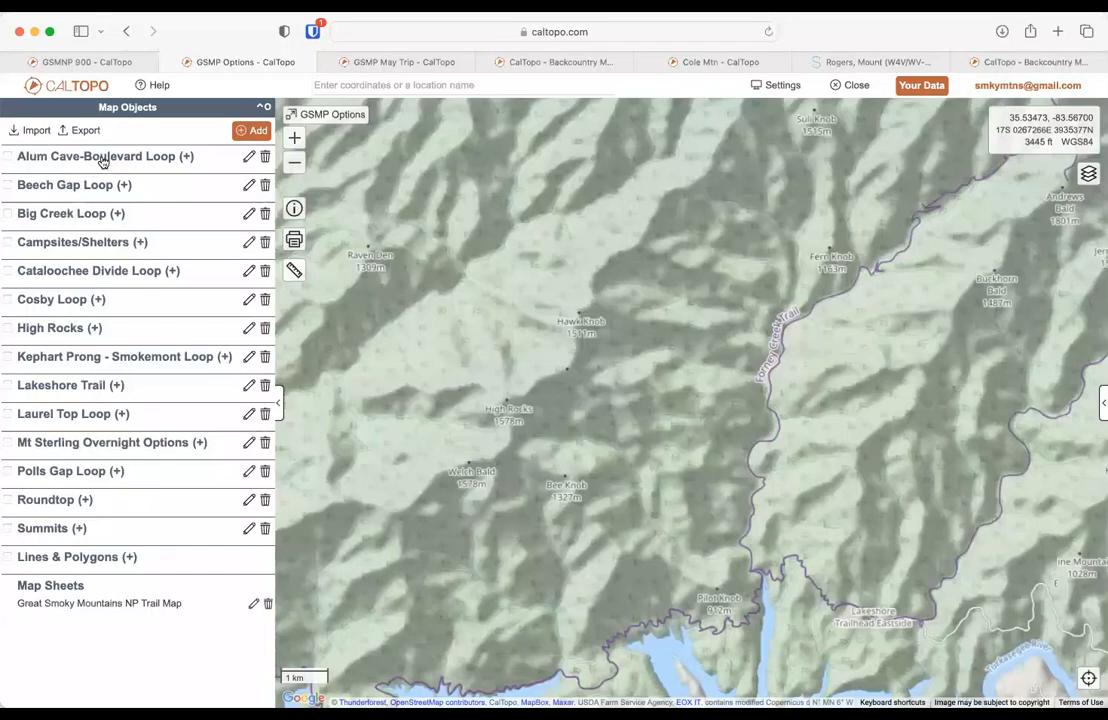
pyautogui.click(9, 157)
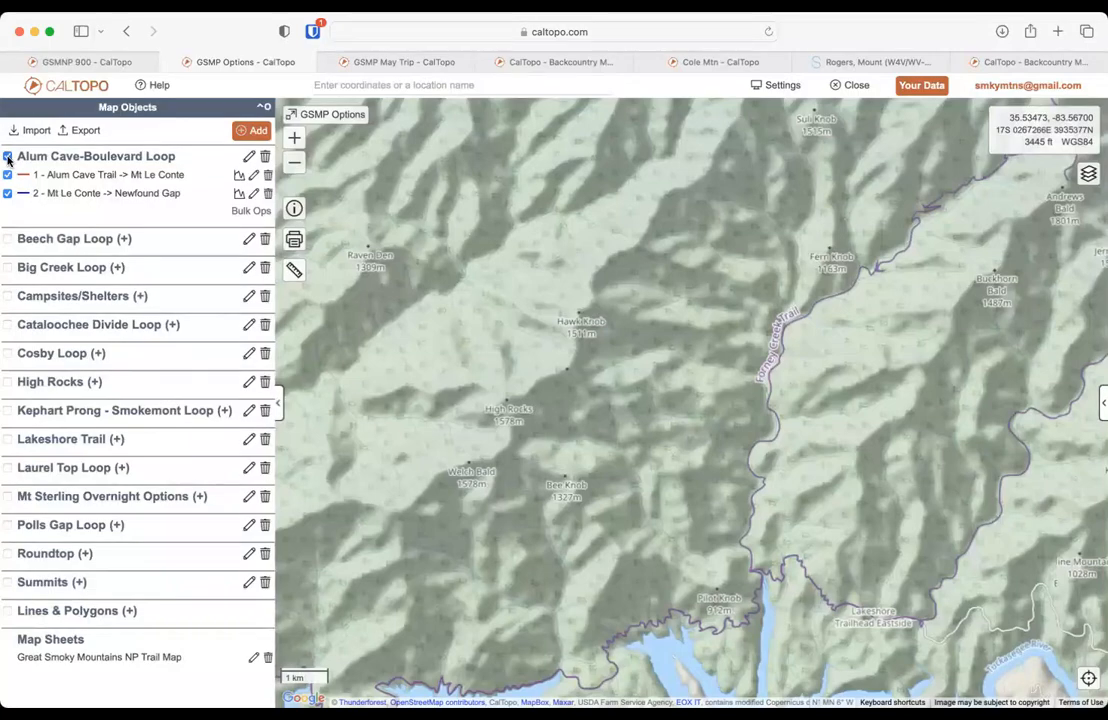
pyautogui.click(8, 157)
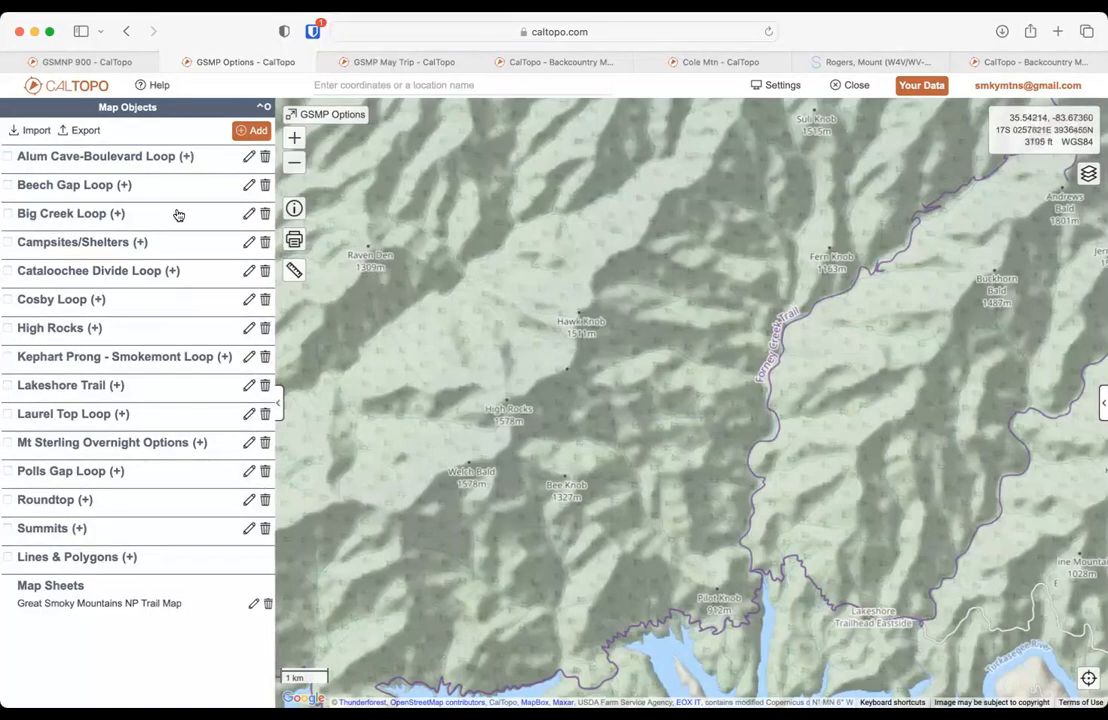
# Step: Show the Big Creek Loop folder, fit the map to its route for viewing, and hide the folder again
pyautogui.click(8, 214)
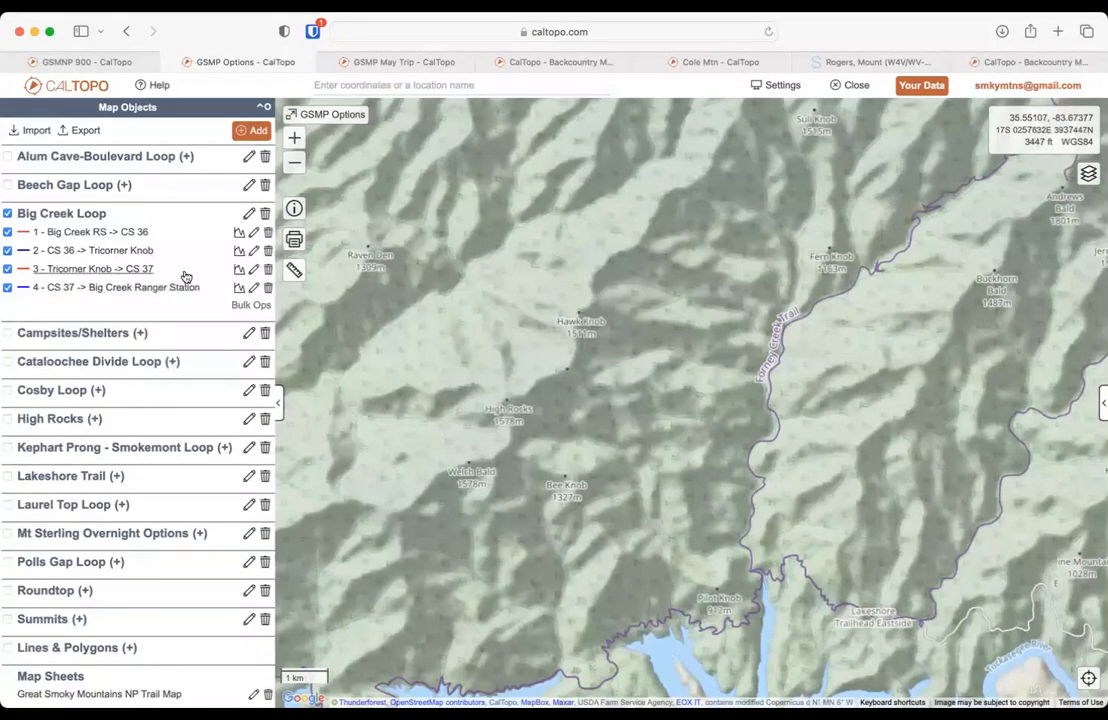
pyautogui.click(294, 116)
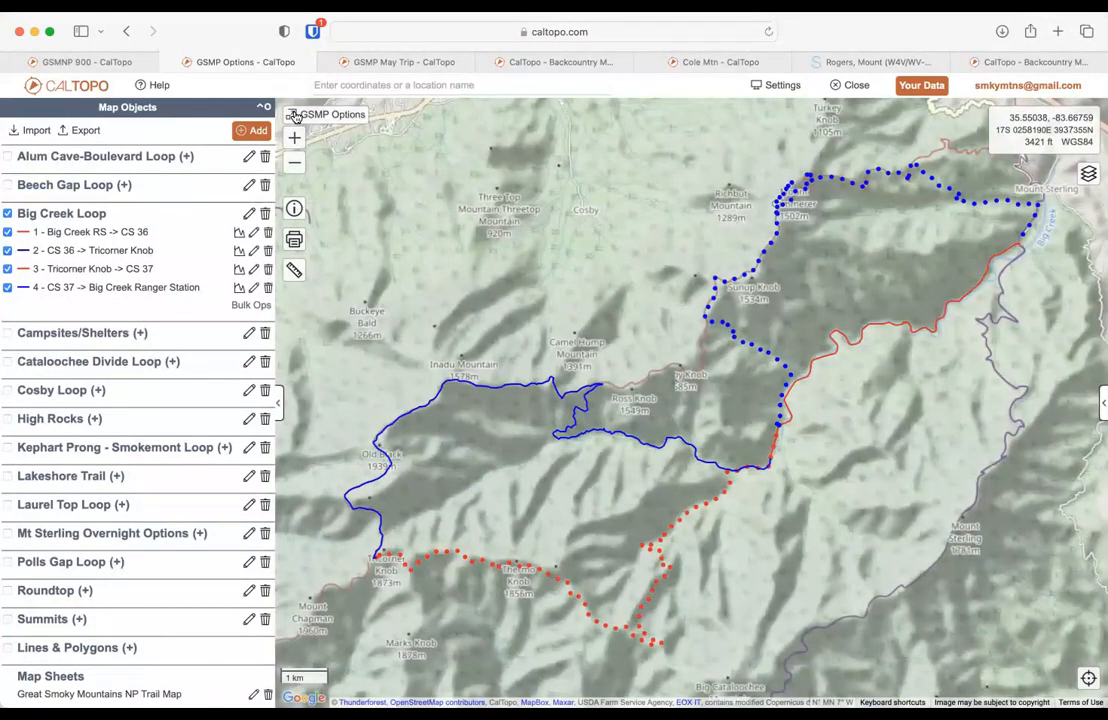
pyautogui.click(8, 215)
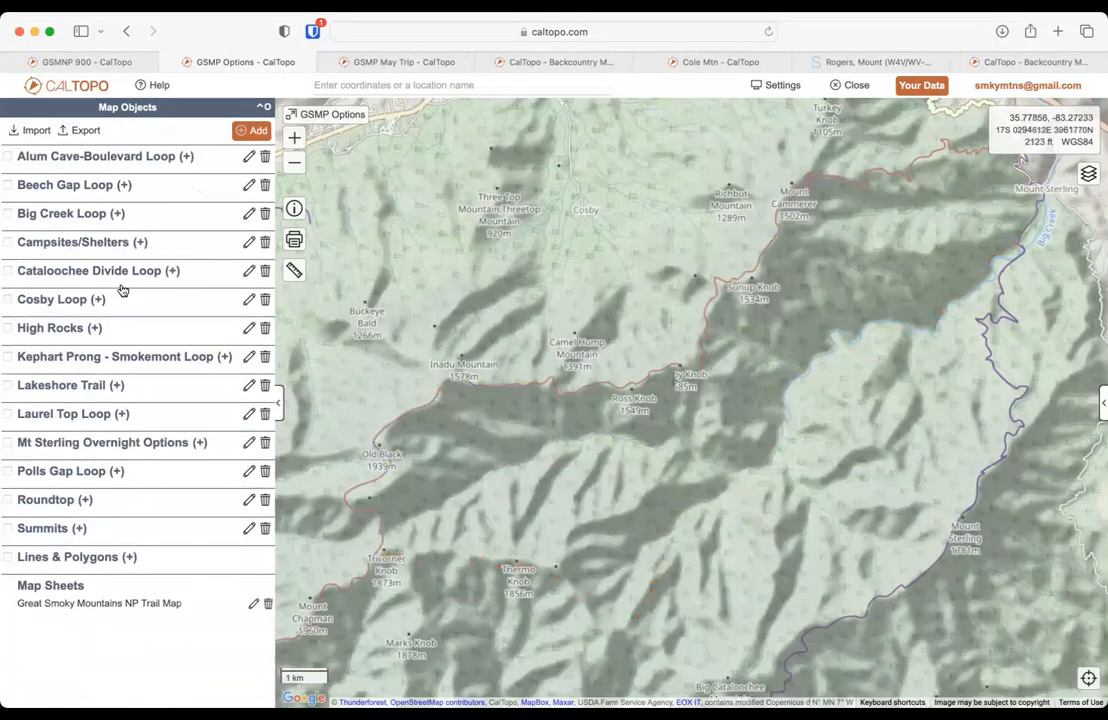
# Step: Show the Campsites/Shelters folder, fit the map to all its markers for viewing, and hide the folder again
pyautogui.click(8, 243)
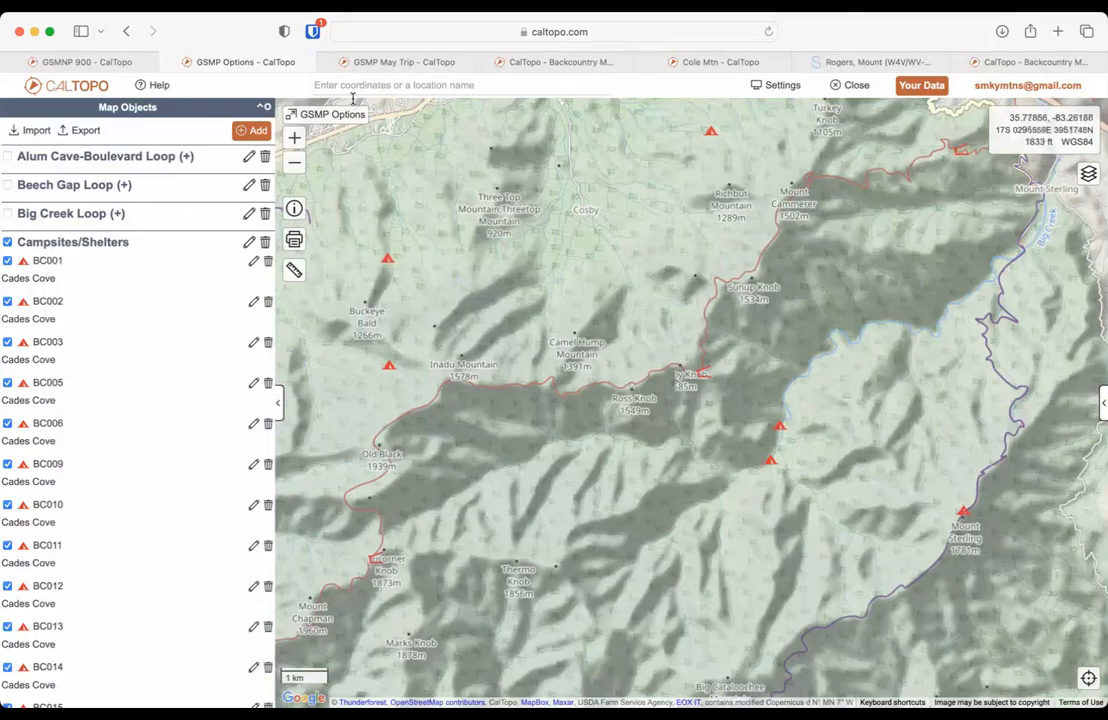
pyautogui.click(291, 115)
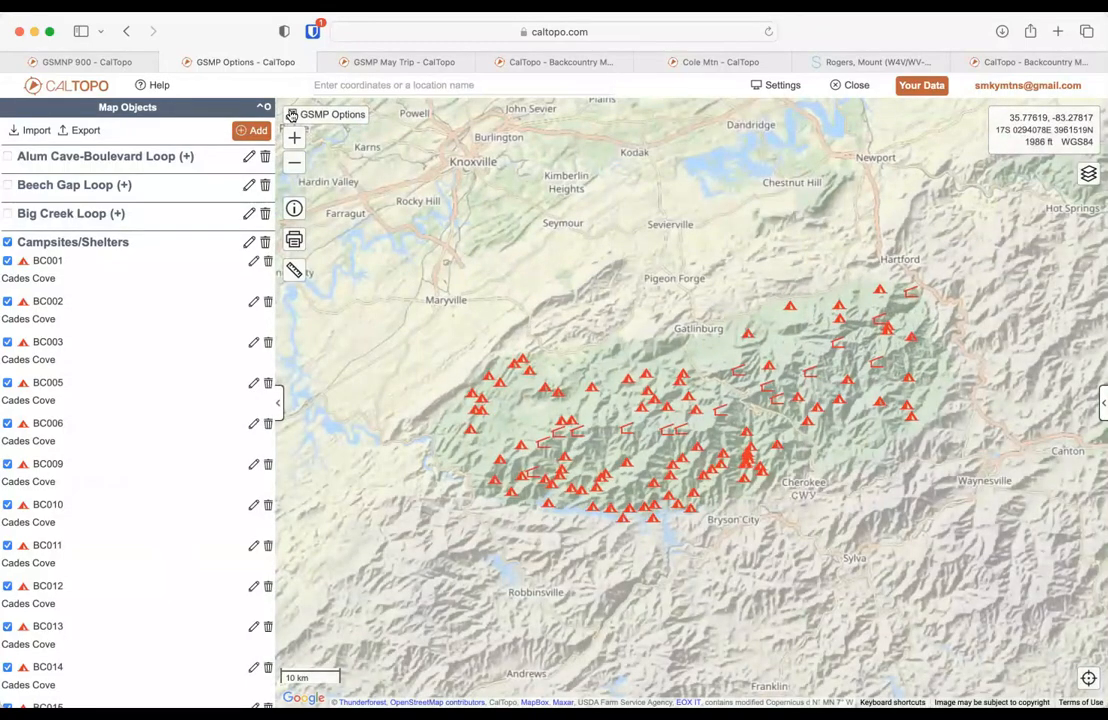
pyautogui.click(7, 242)
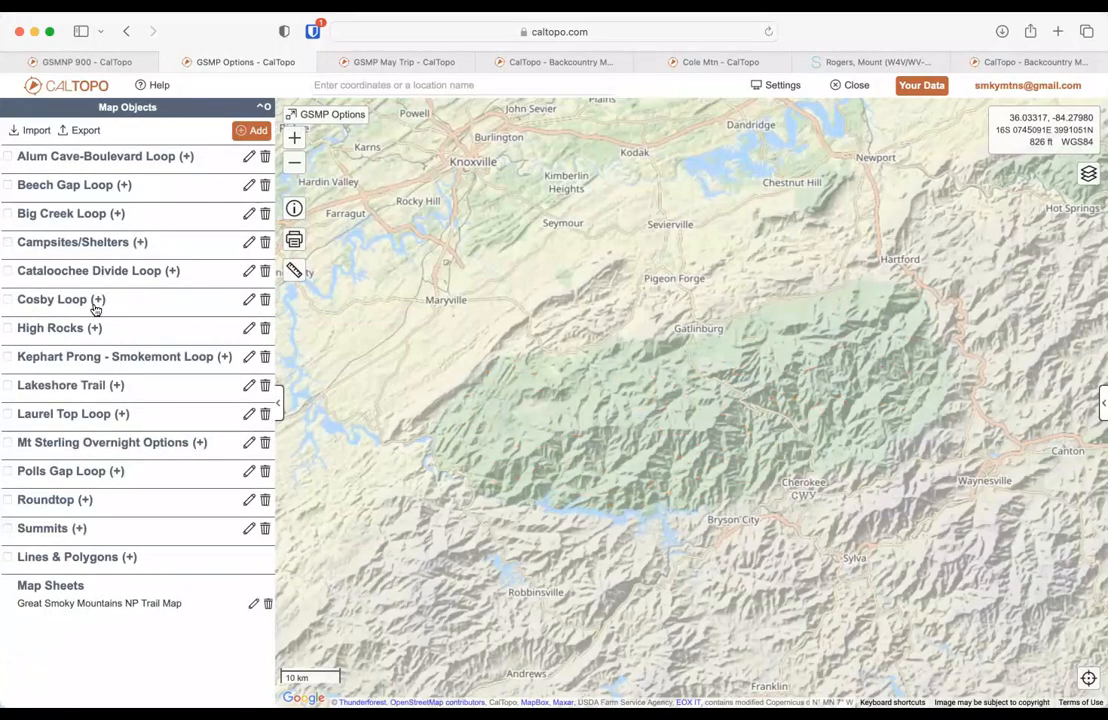
pyautogui.click(676, 63)
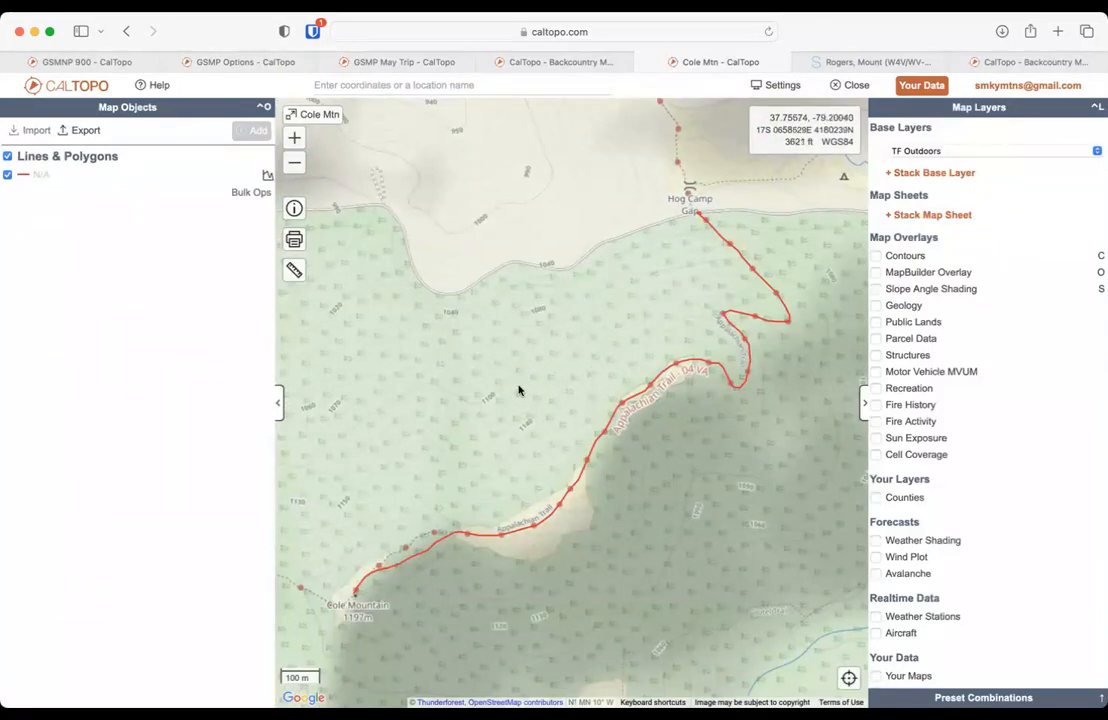
pyautogui.hotkey('shift', 'm')
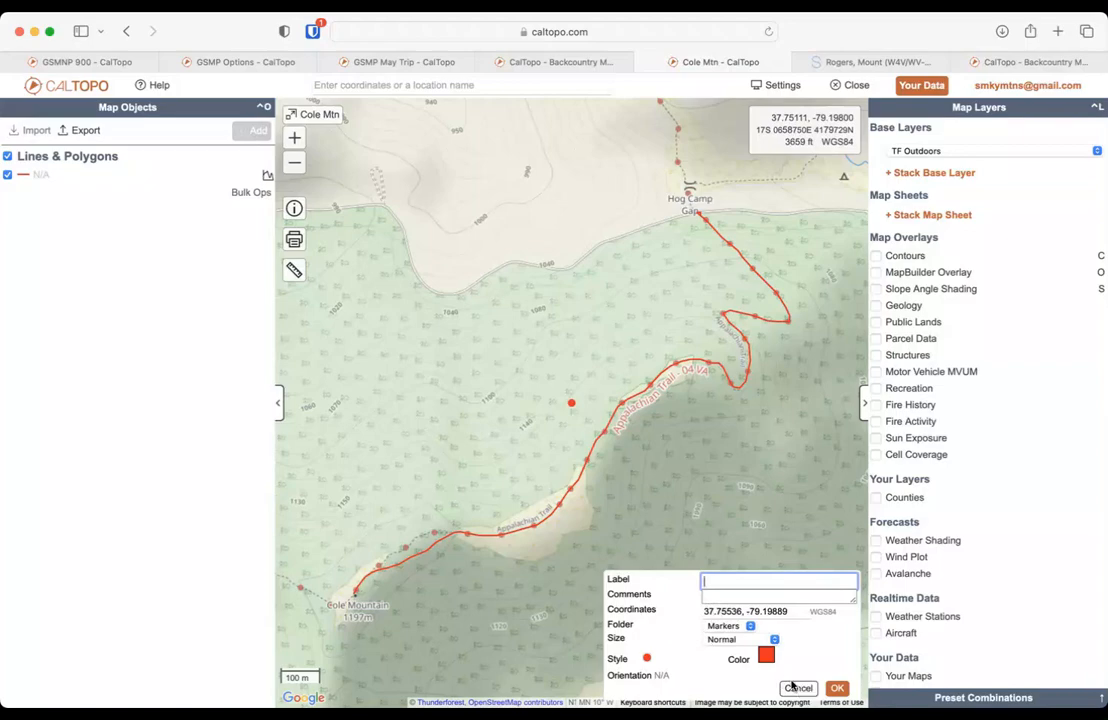
pyautogui.click(647, 657)
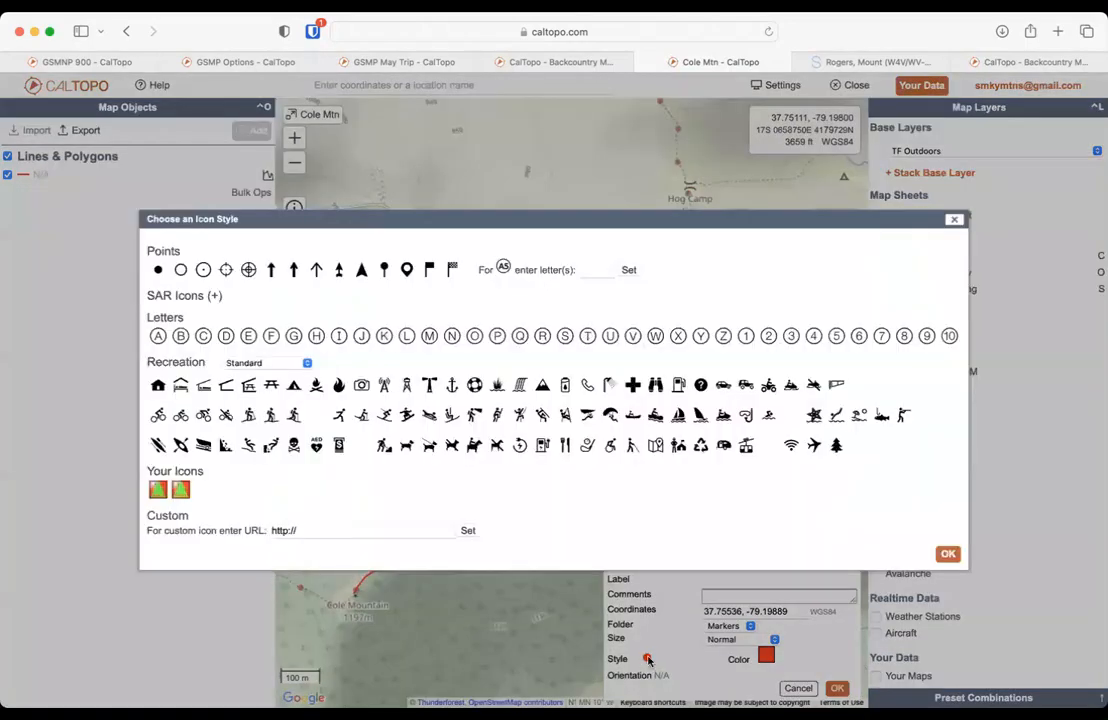
pyautogui.click(293, 388)
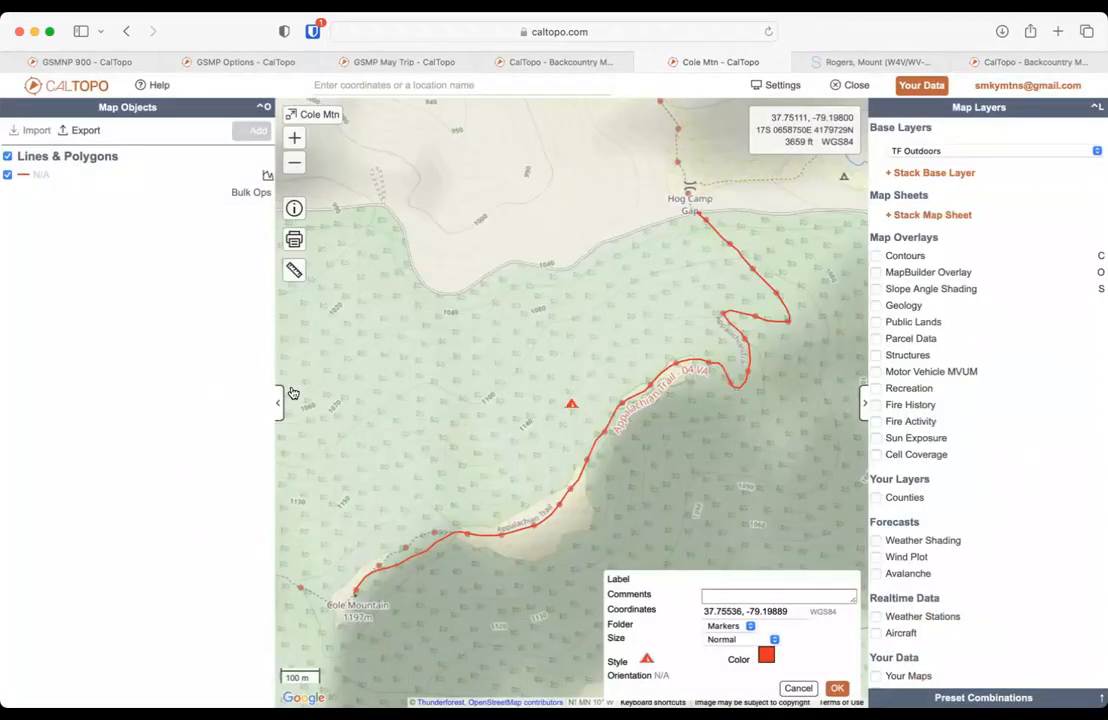
pyautogui.click(799, 688)
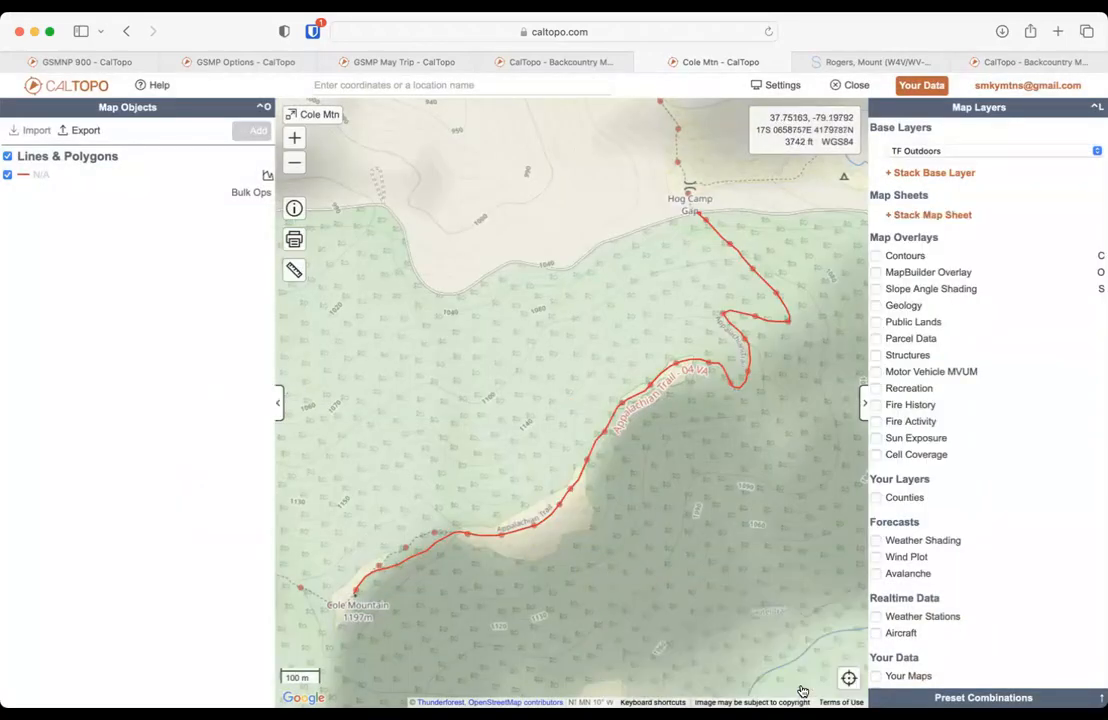
# Step: On the GSMP May Trip map, start a shelter marker labelled Spence Field and position it at Spence Field, south of the trail junction
pyautogui.click(400, 62)
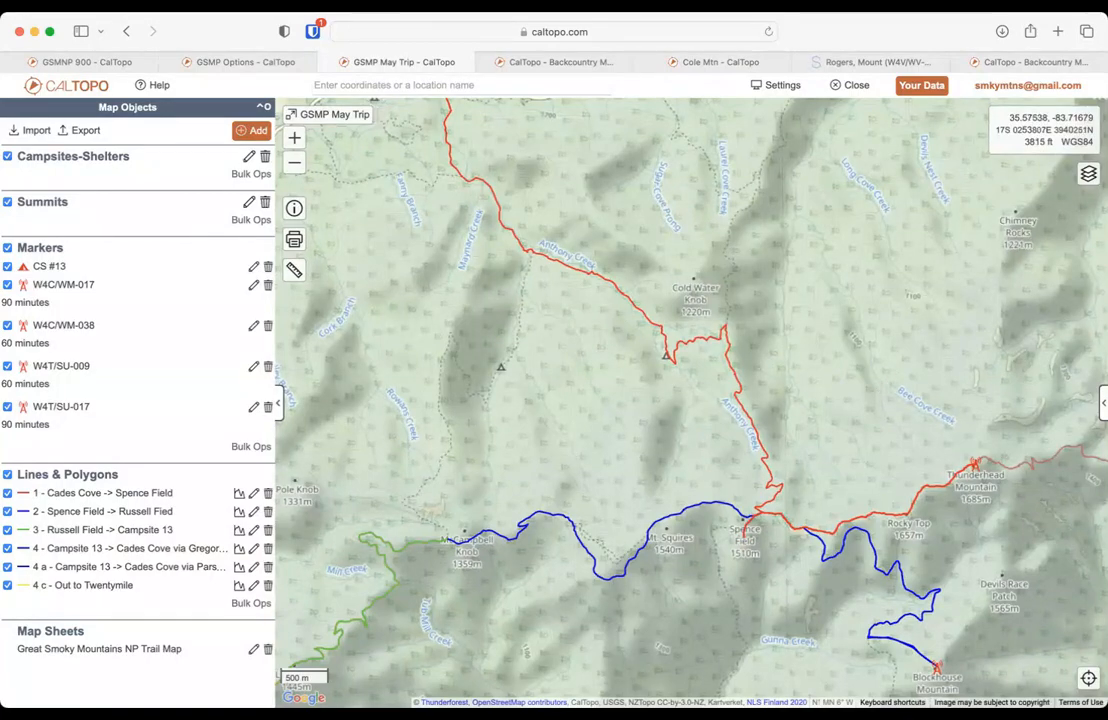
pyautogui.hotkey('shift', 'm')
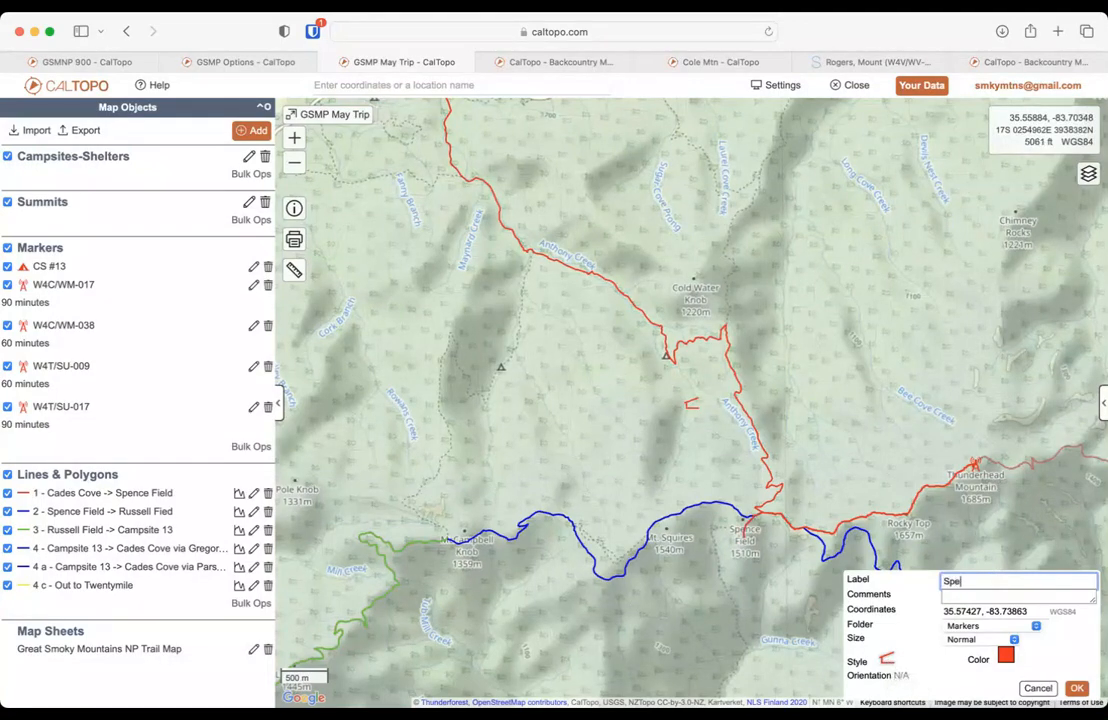
pyautogui.write('e Fied')
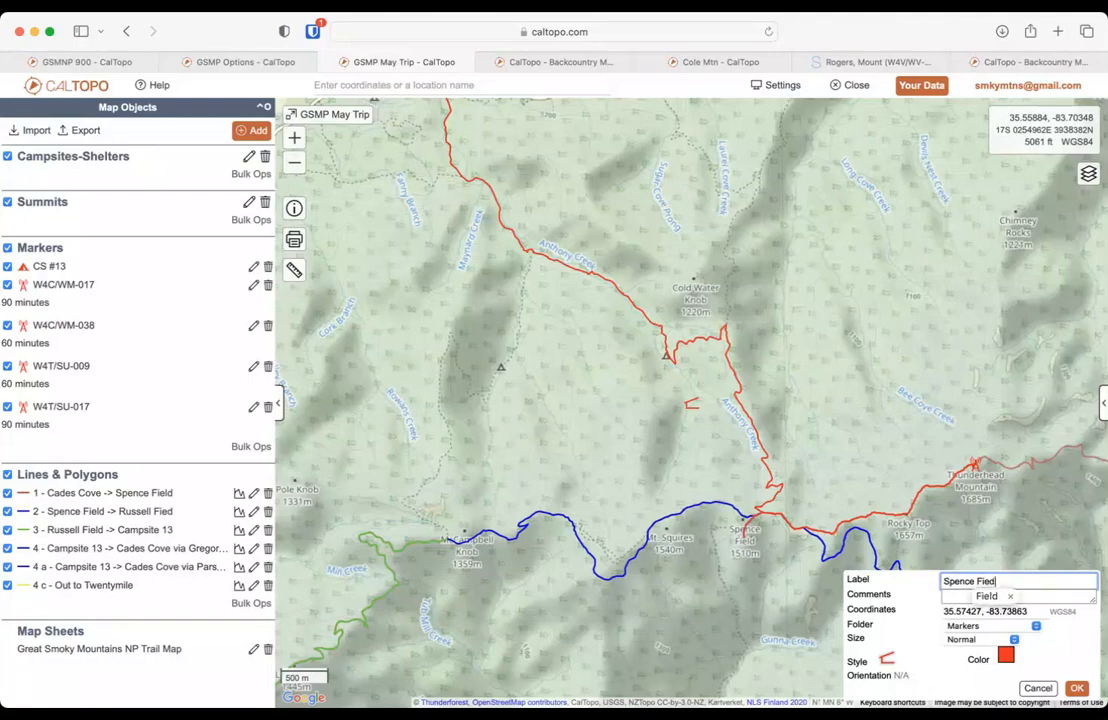
pyautogui.press('BackSpace')
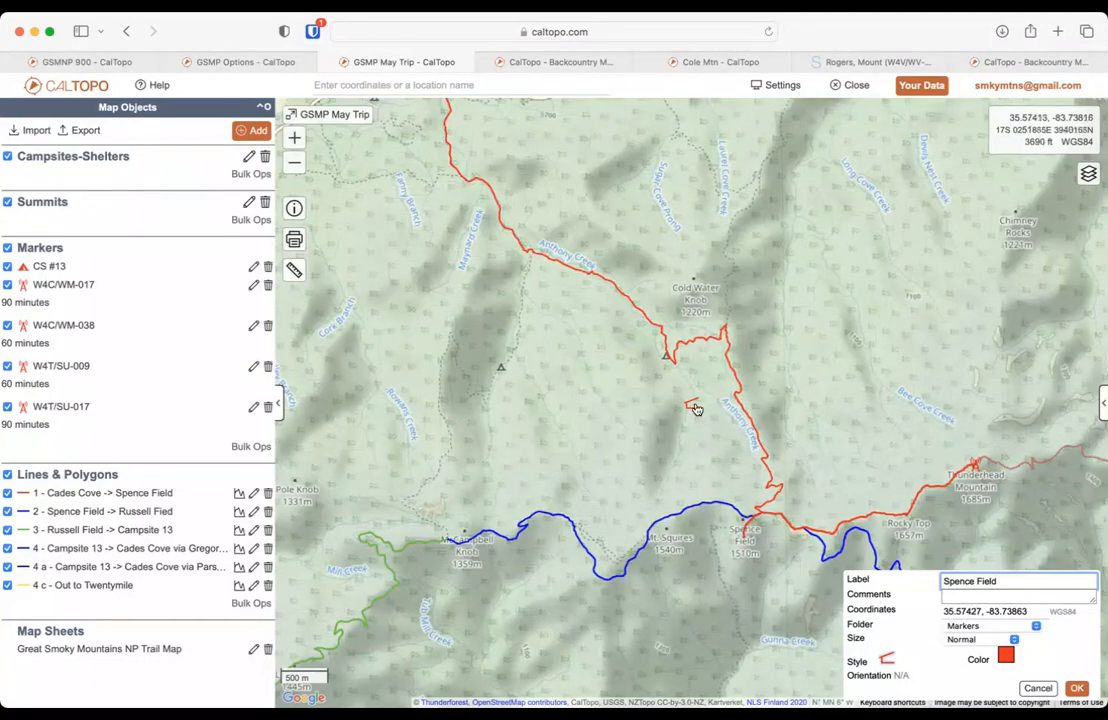
pyautogui.moveTo(697, 410)
pyautogui.mouseDown()
pyautogui.moveTo(731, 538)
pyautogui.moveTo(746, 545)
pyautogui.mouseUp()
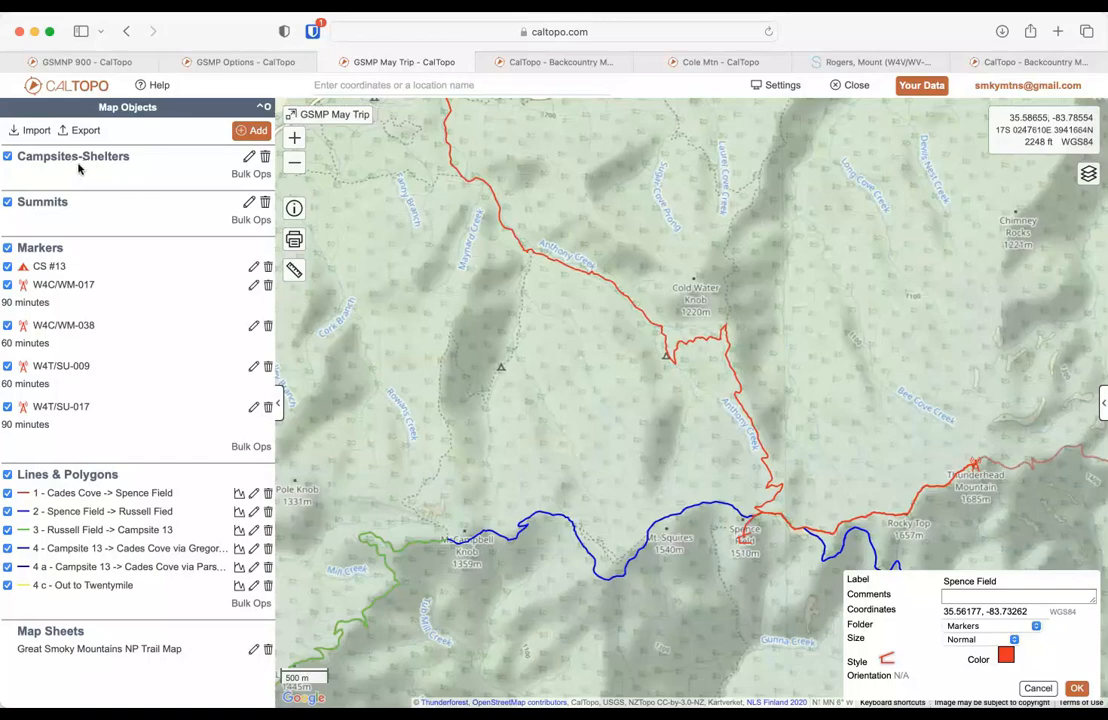
# Step: Assign the Spence Field marker to the Campsites-Shelters folder and save it
pyautogui.click(1004, 632)
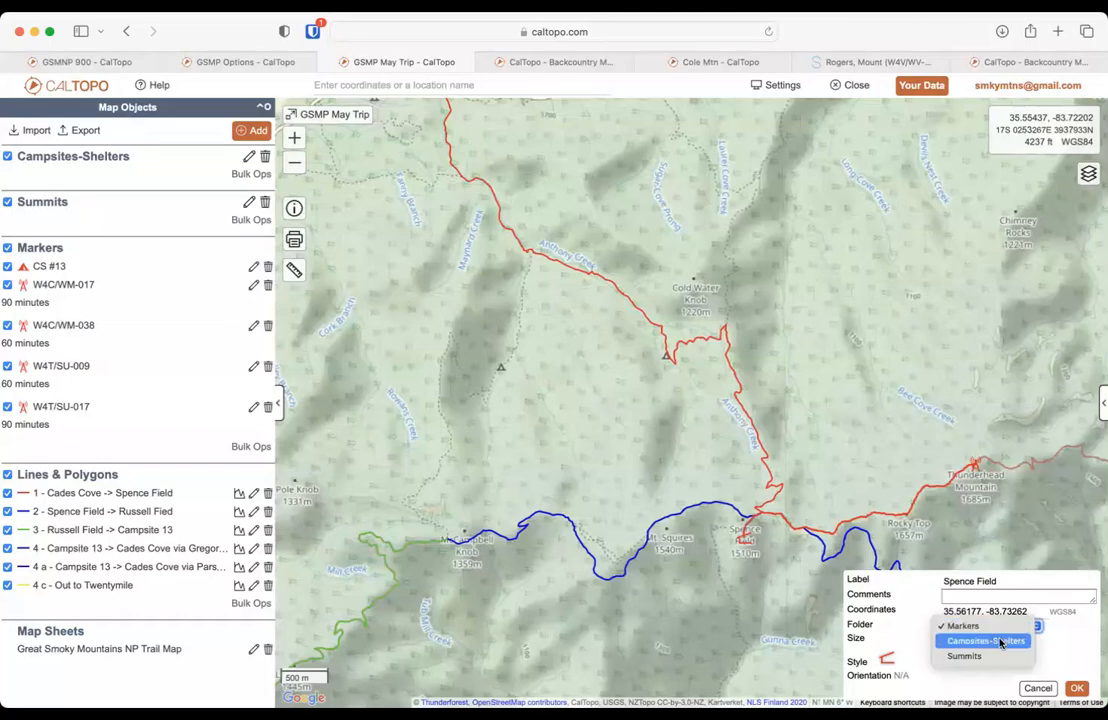
pyautogui.click(1001, 641)
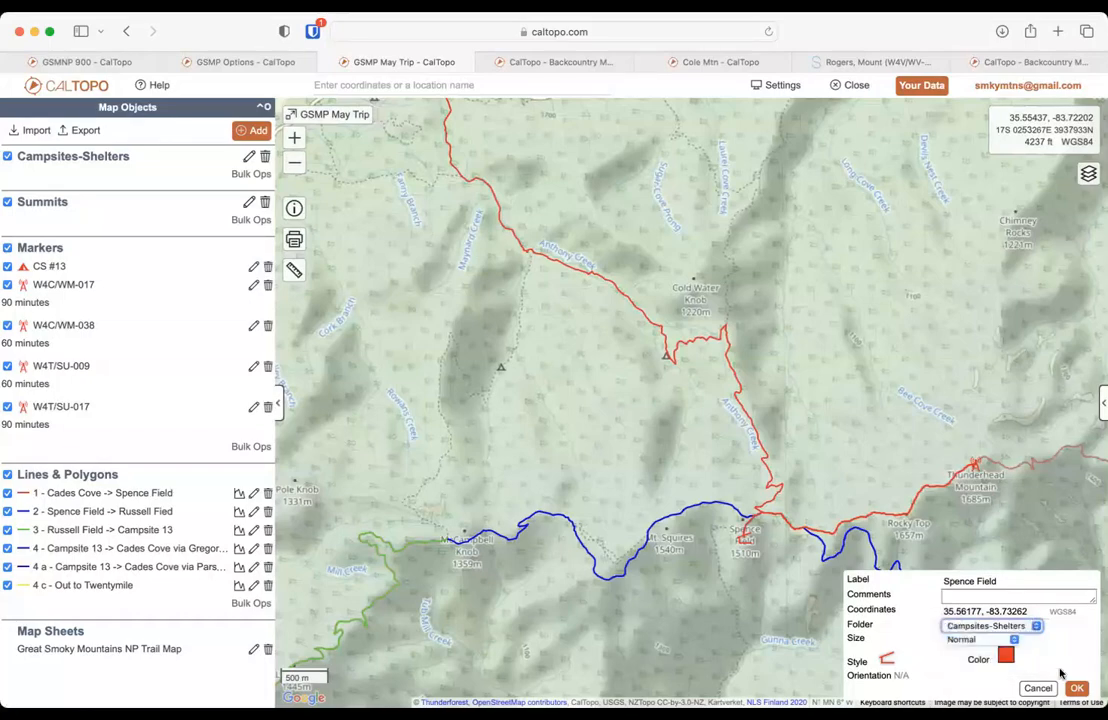
pyautogui.click(1076, 688)
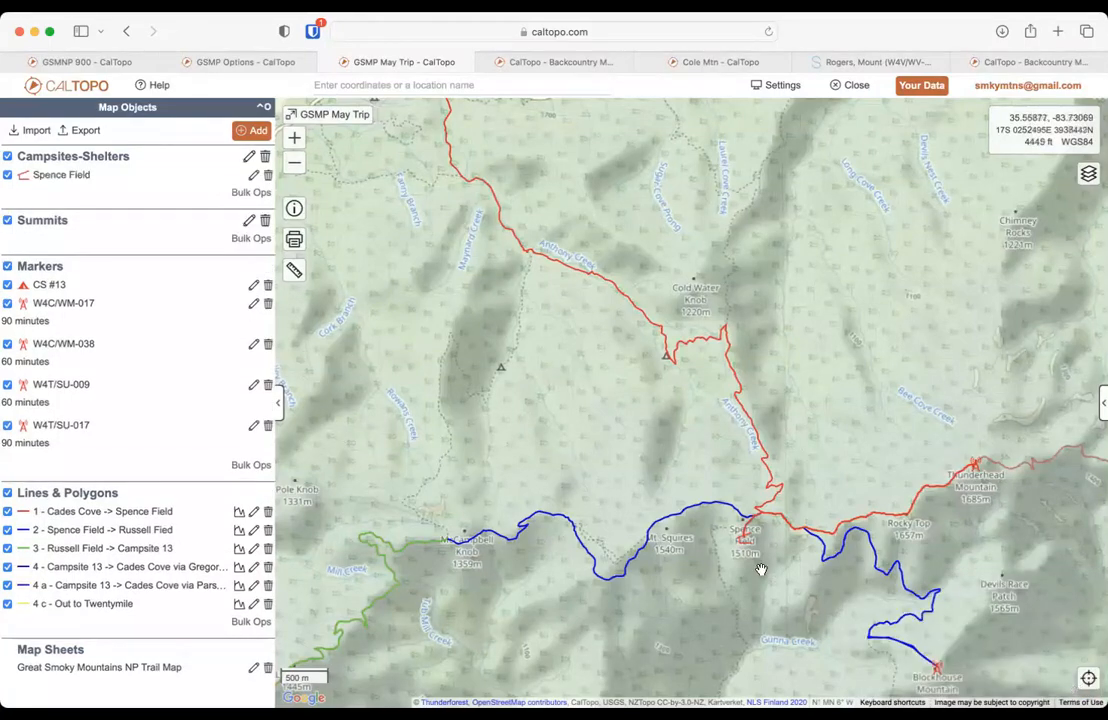
# Step: Add a shelter marker labelled Russel Field in the Campsites-Shelters folder, placed where the green and blue routes meet near McCampbell Knob
pyautogui.hotkey('shift', 'm')
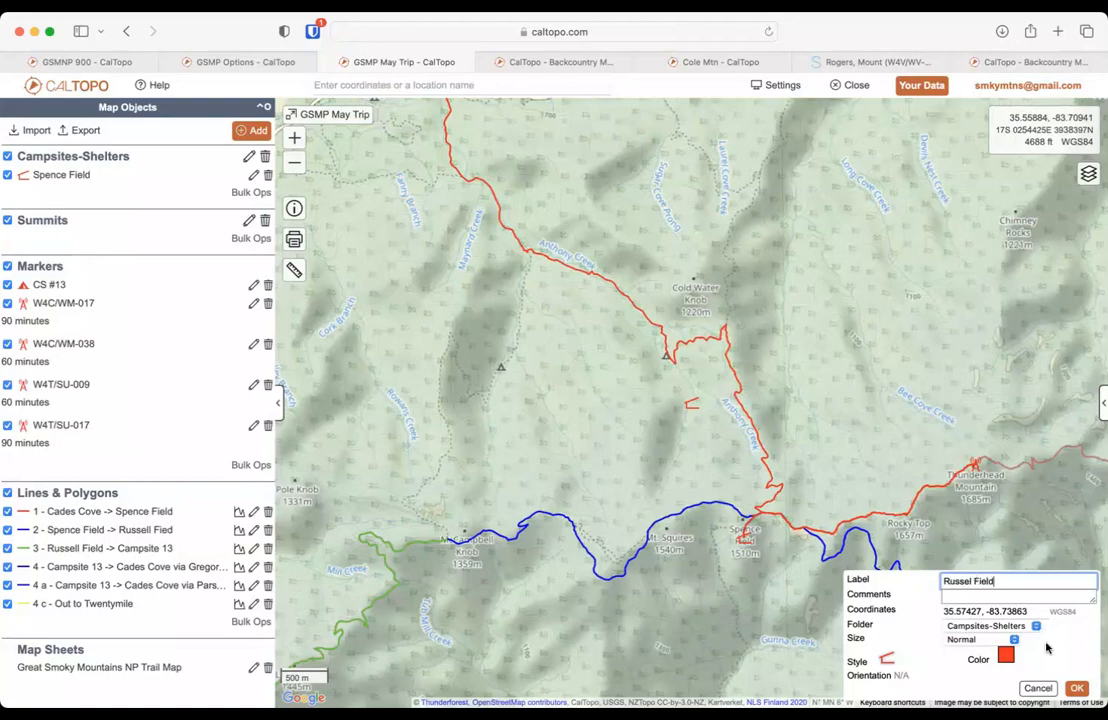
pyautogui.moveTo(689, 405)
pyautogui.mouseDown()
pyautogui.moveTo(509, 455)
pyautogui.moveTo(442, 541)
pyautogui.mouseUp()
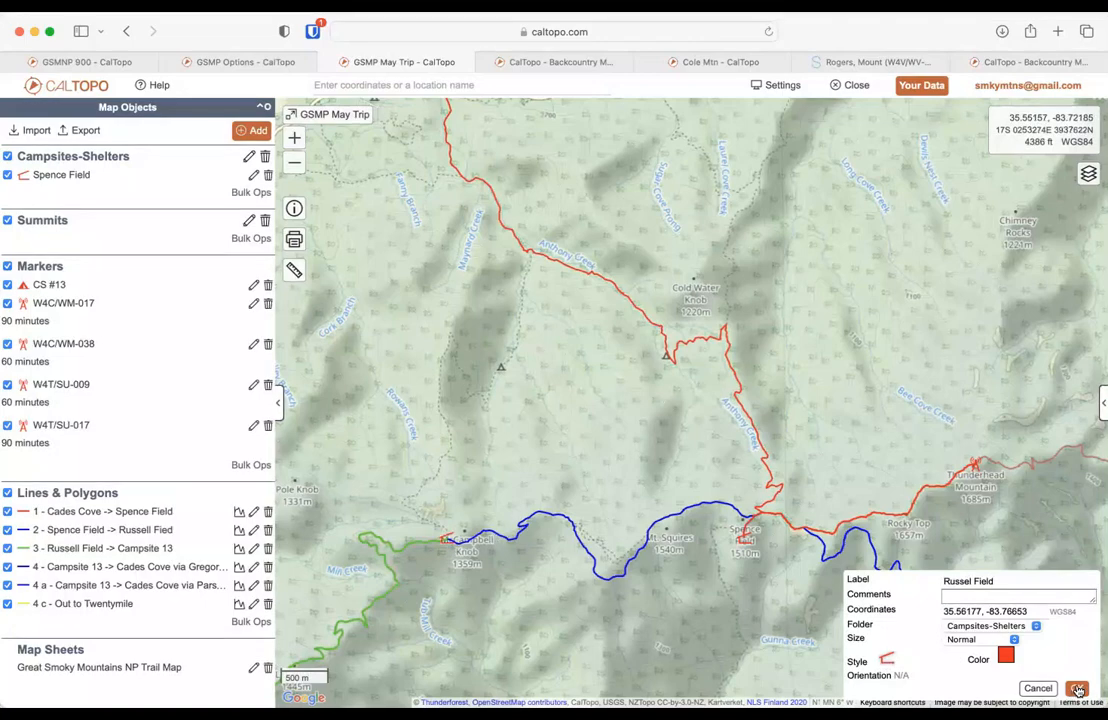
pyautogui.click(1075, 690)
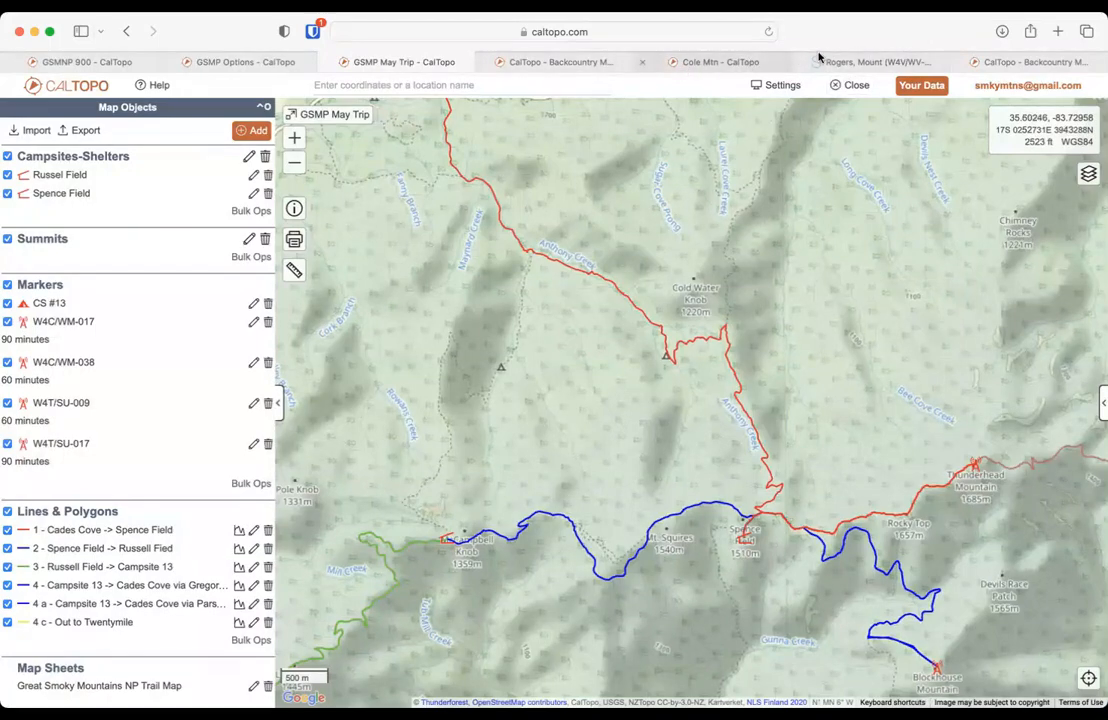
# Step: Switch to the blank CalTopo map page and open the saved SOTA Plan map from the account's maps
pyautogui.click(571, 64)
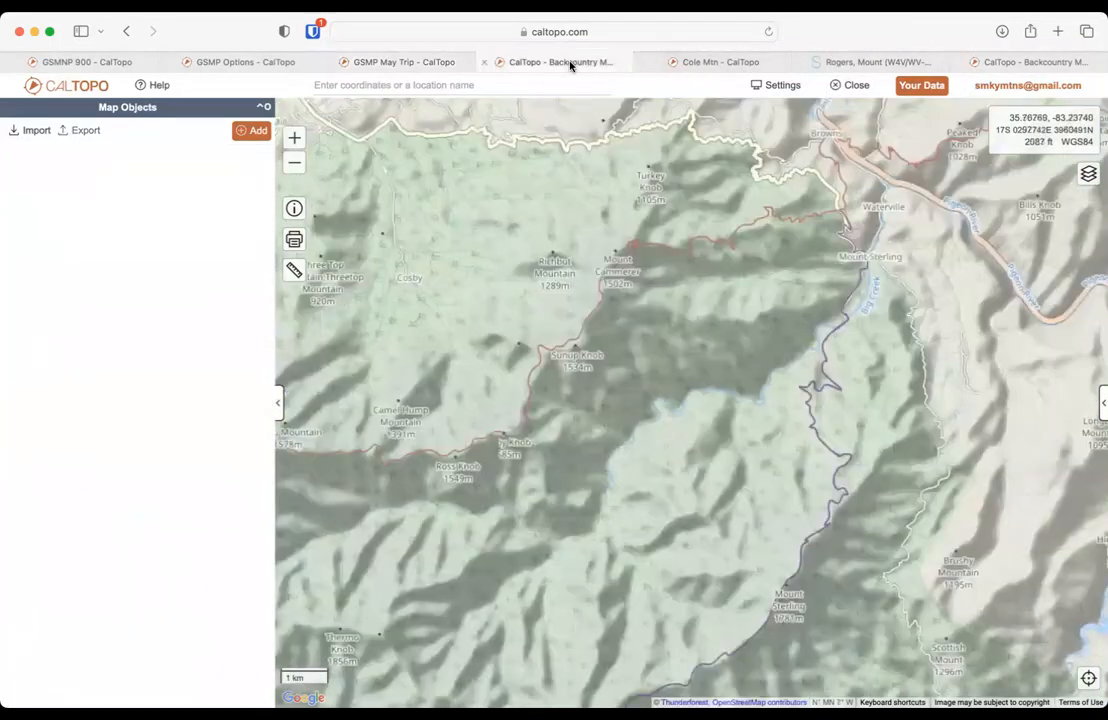
pyautogui.click(922, 87)
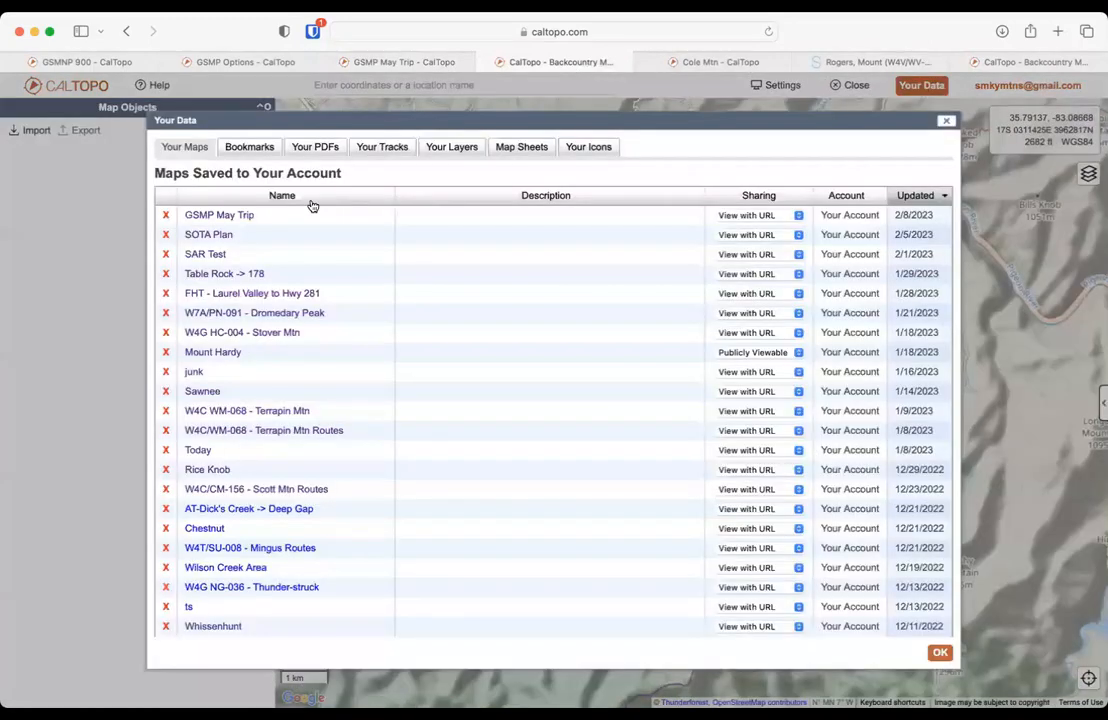
pyautogui.click(208, 235)
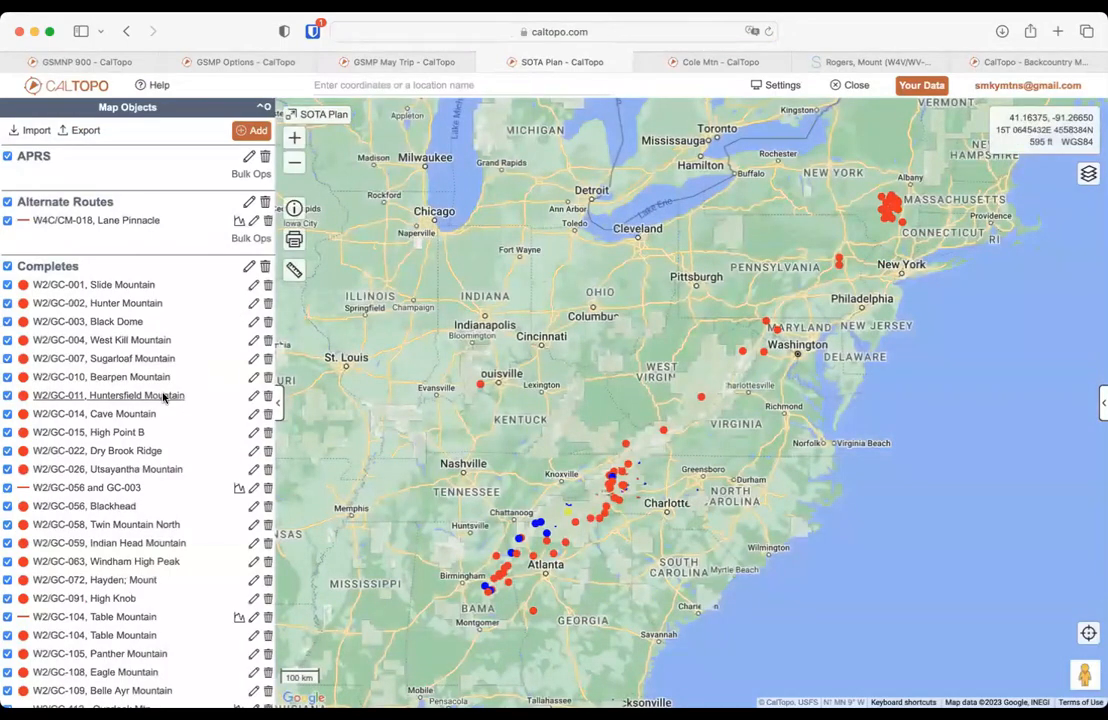
# Step: Examine how the SOTA Plan map groups its objects into folders, from Completes through Rarely Activated and Unactivated to Uniques
pyautogui.scroll(-6, 163, 397)
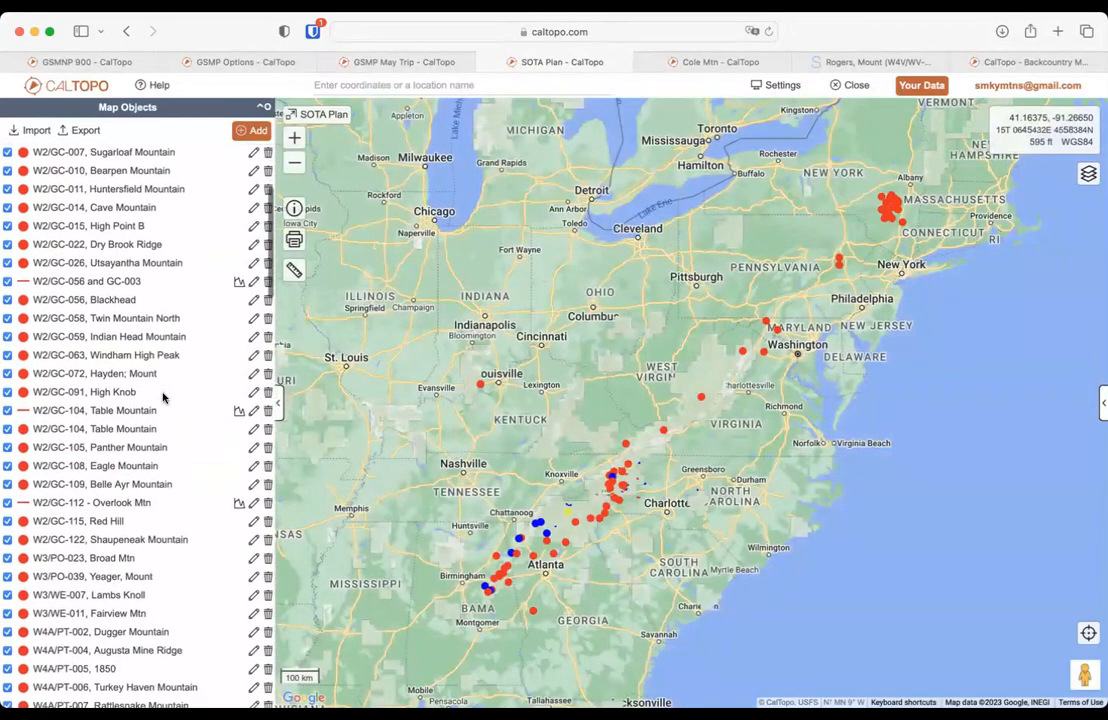
pyautogui.scroll(-20, 163, 397)
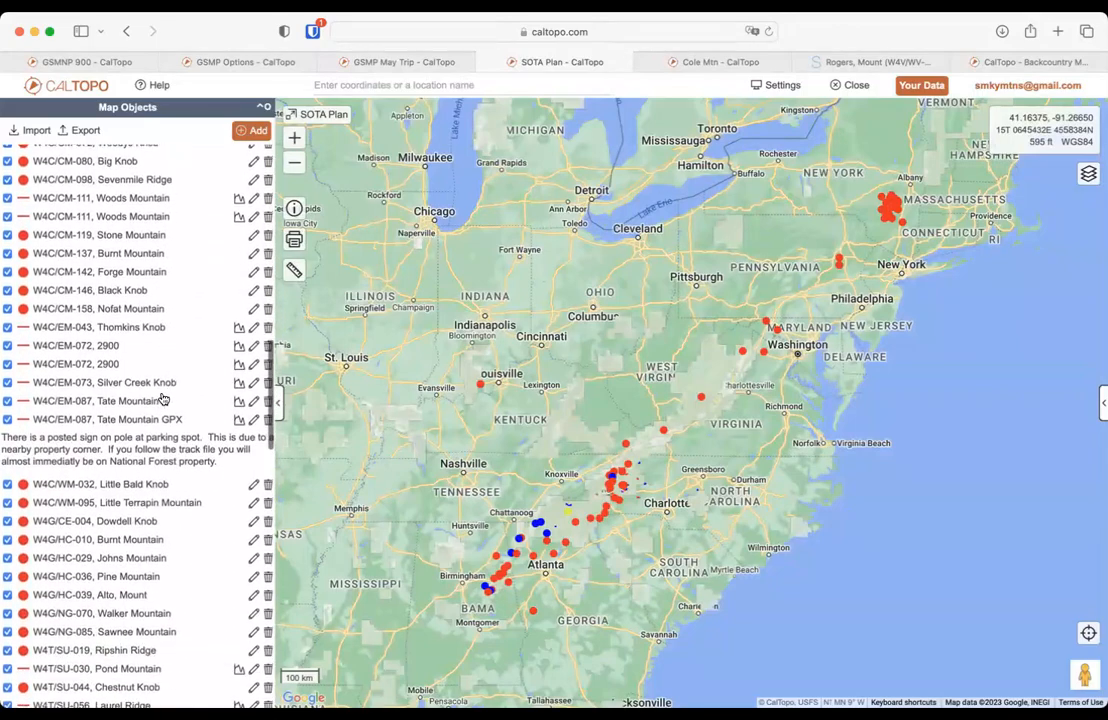
pyautogui.scroll(-15, 163, 397)
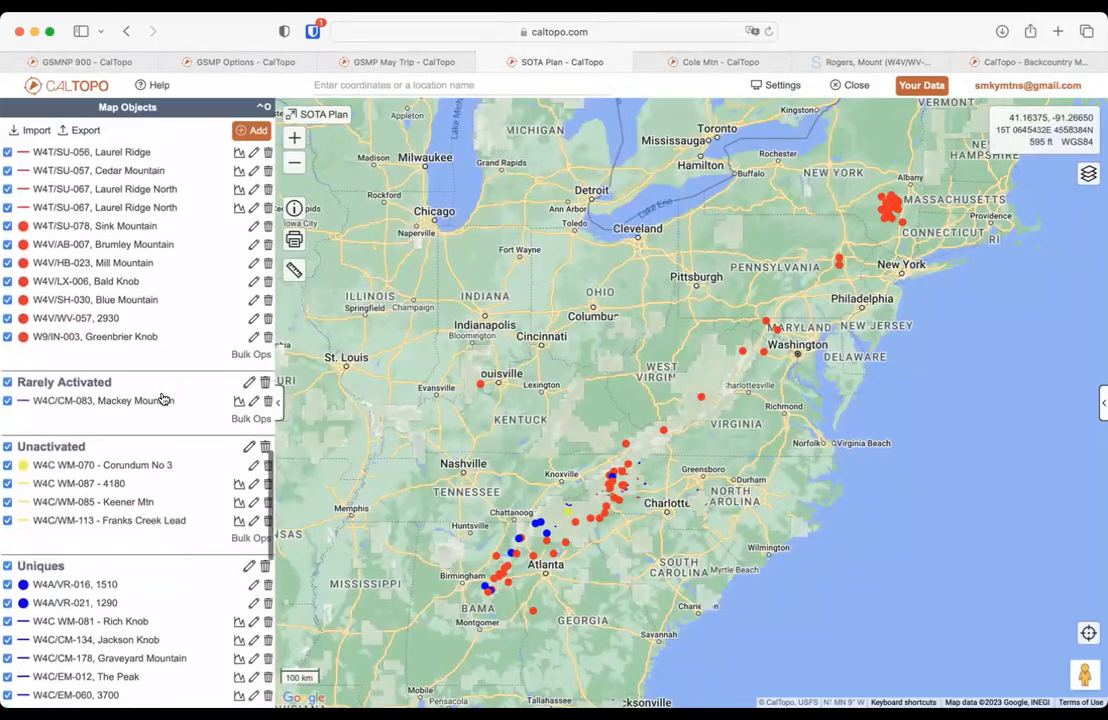
pyautogui.scroll(-2, 163, 397)
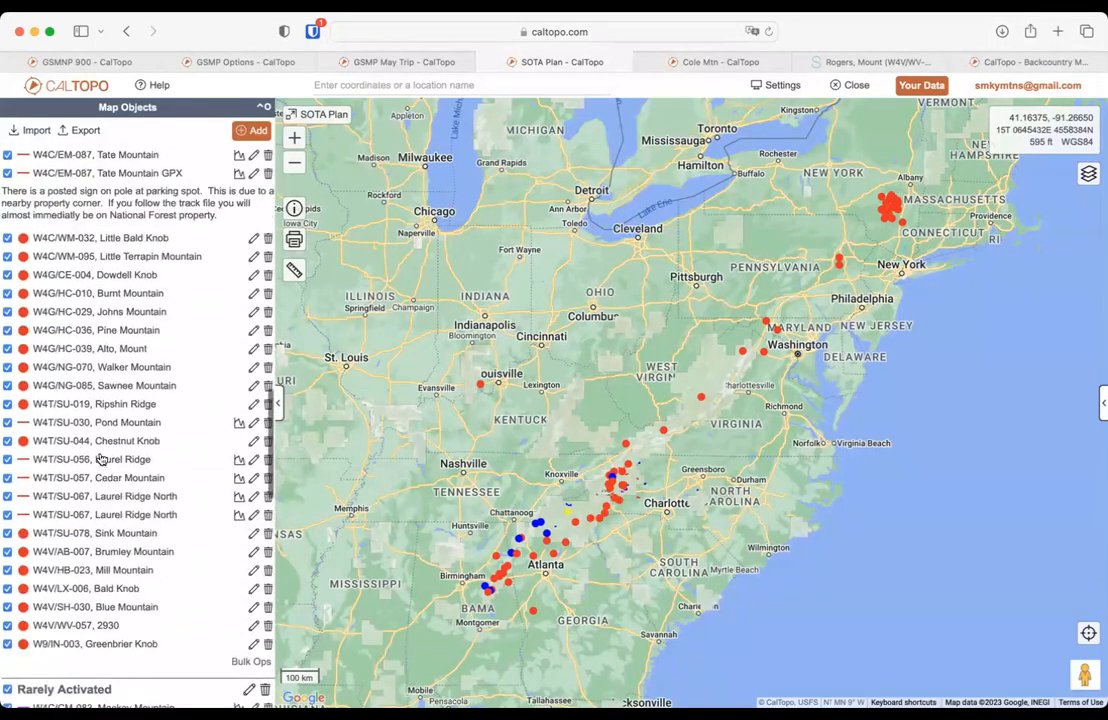
pyautogui.scroll(3, 100, 458)
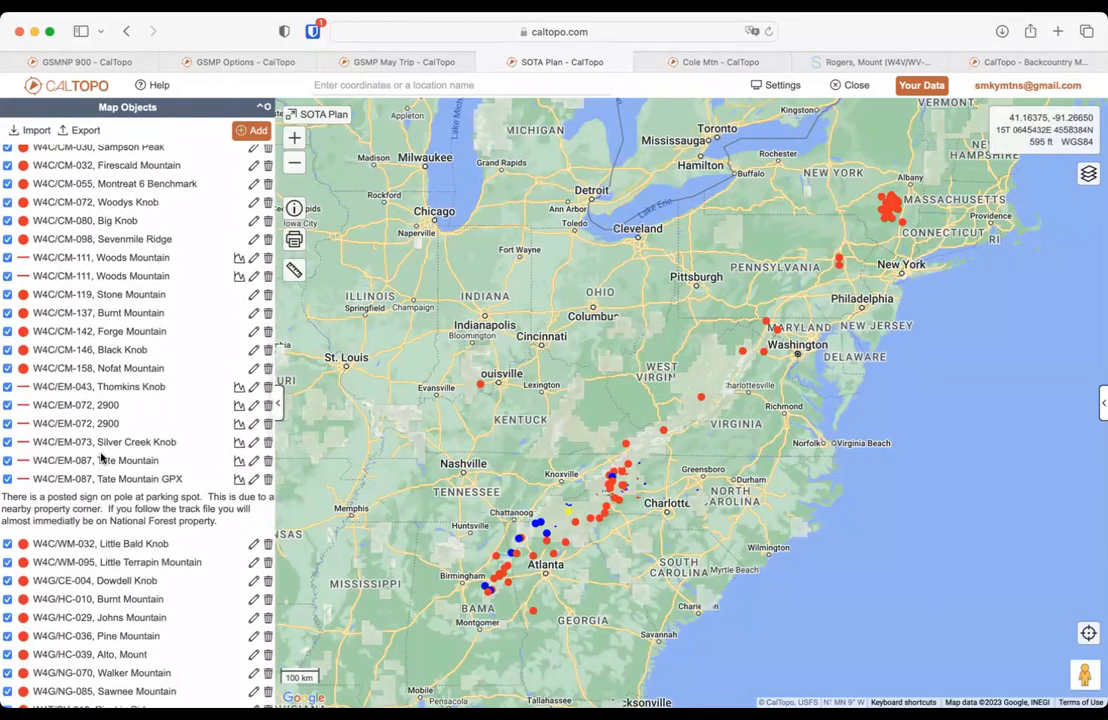
pyautogui.scroll(12, 101, 457)
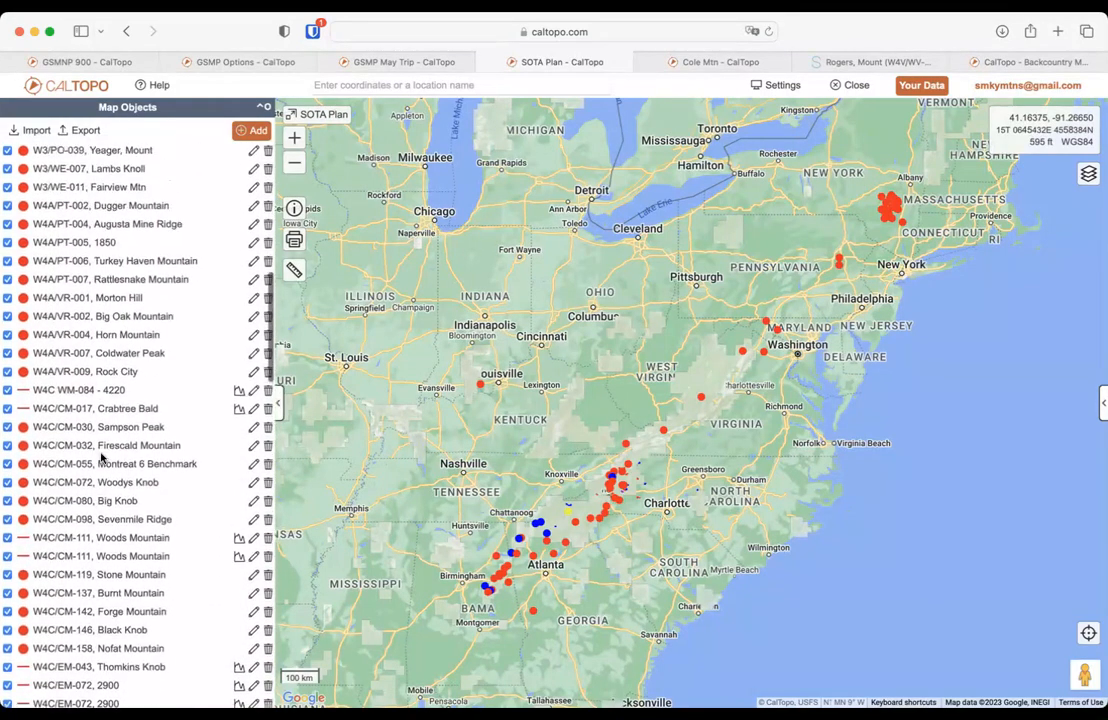
pyautogui.scroll(5, 101, 457)
pyautogui.scroll(-20, 101, 457)
pyautogui.scroll(-10, 101, 457)
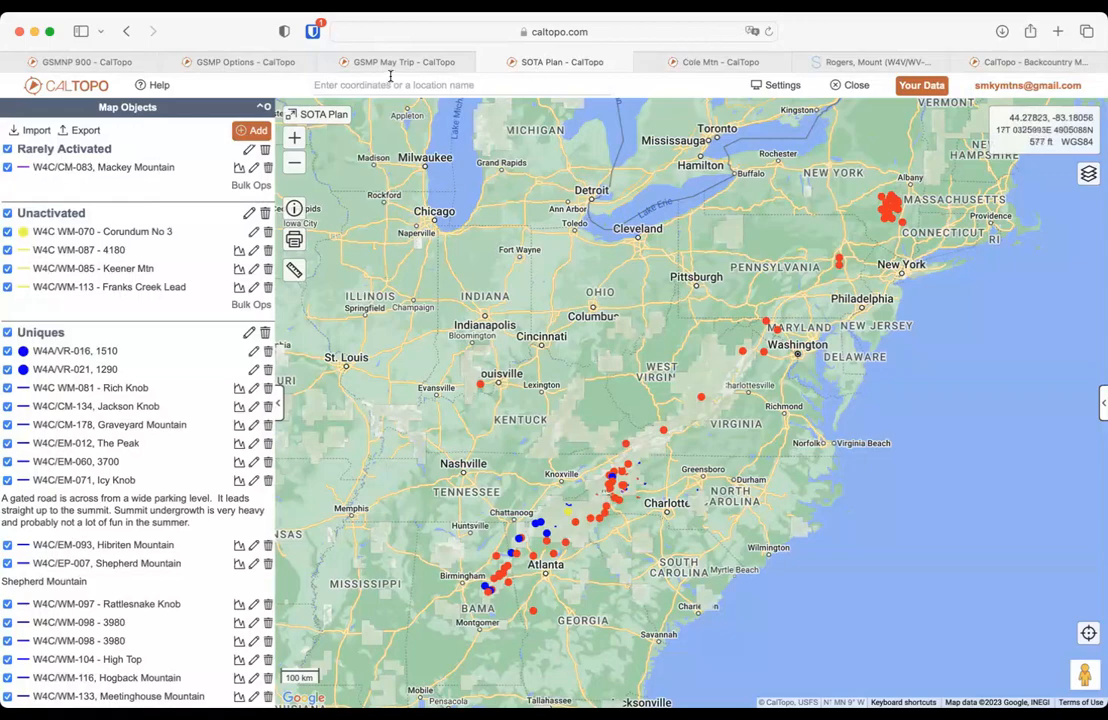
# Step: On the GSMP May Trip map, bulk-update markers W4C/WM-017, W4C/WM-038 and W4T/SU-009 to move them into the Summits folder
pyautogui.moveTo(392, 64)
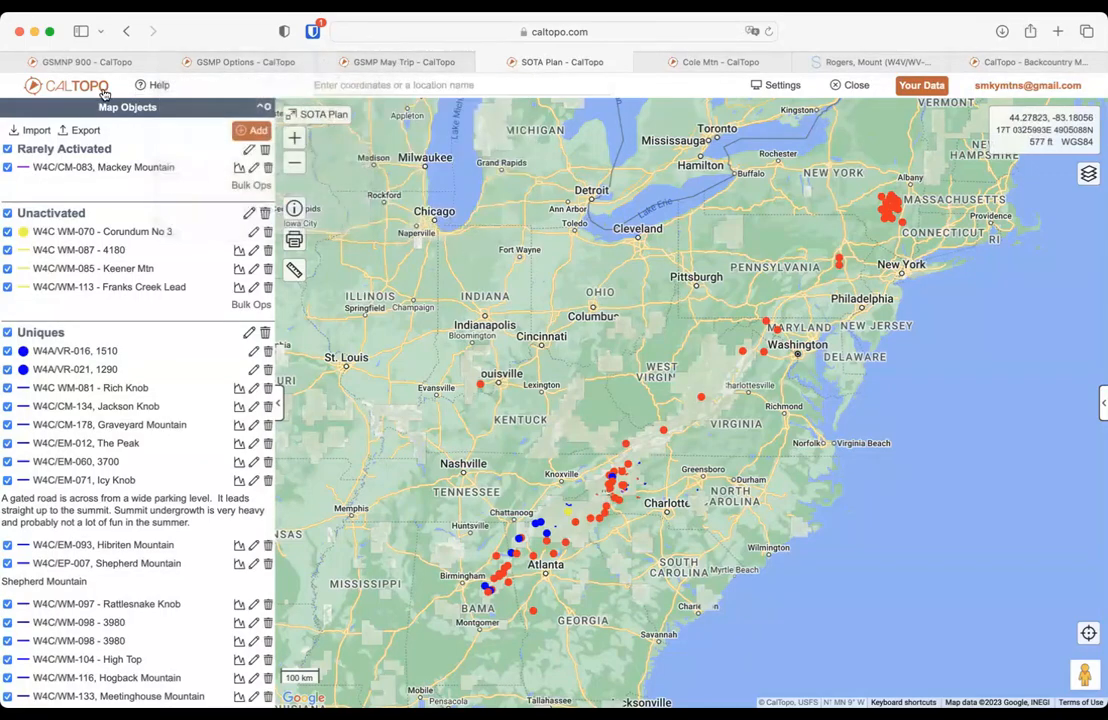
pyautogui.moveTo(236, 65)
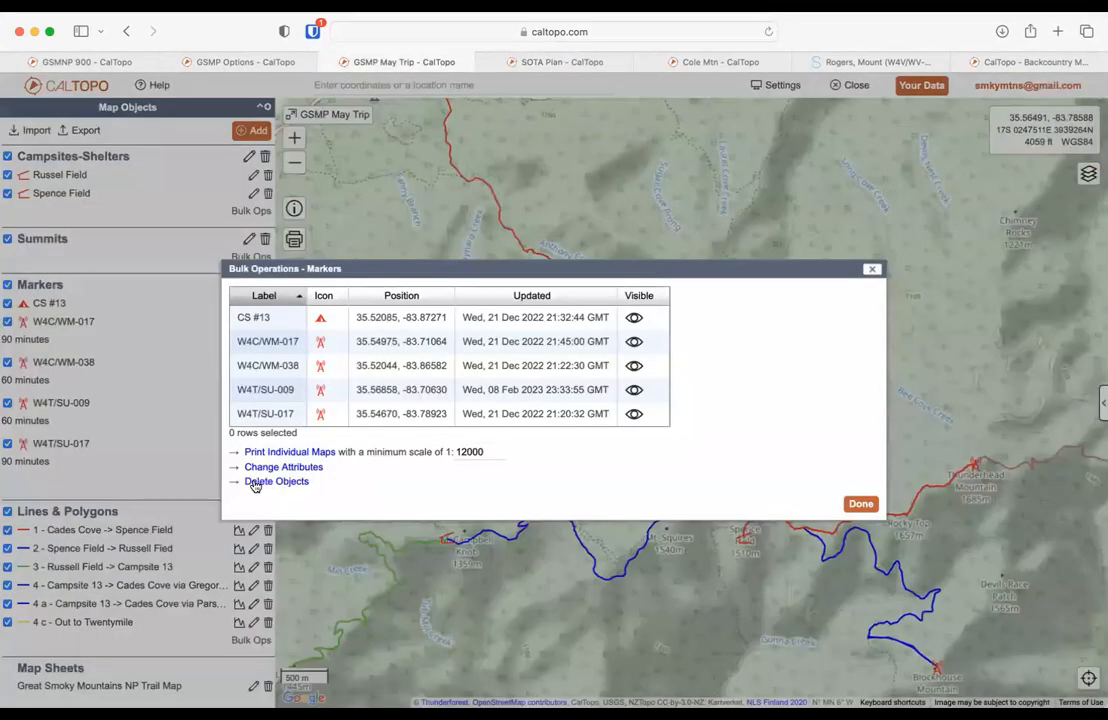
pyautogui.click(268, 341)
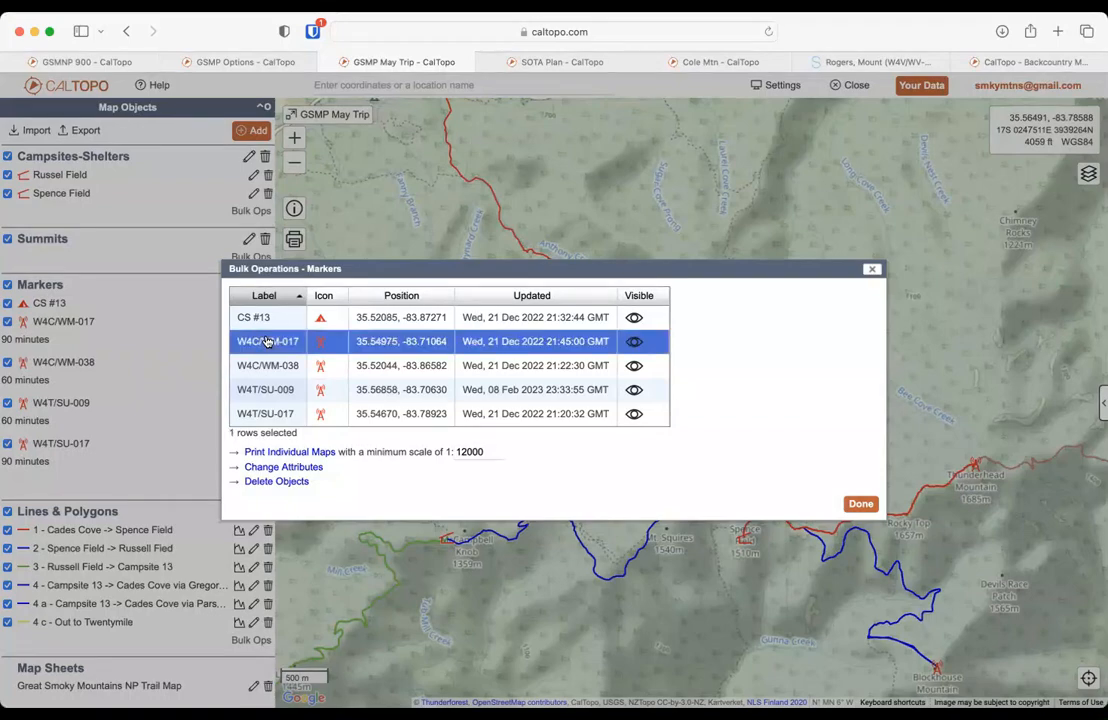
pyautogui.keyDown('shift'); pyautogui.click(266, 390); pyautogui.keyUp('shift')
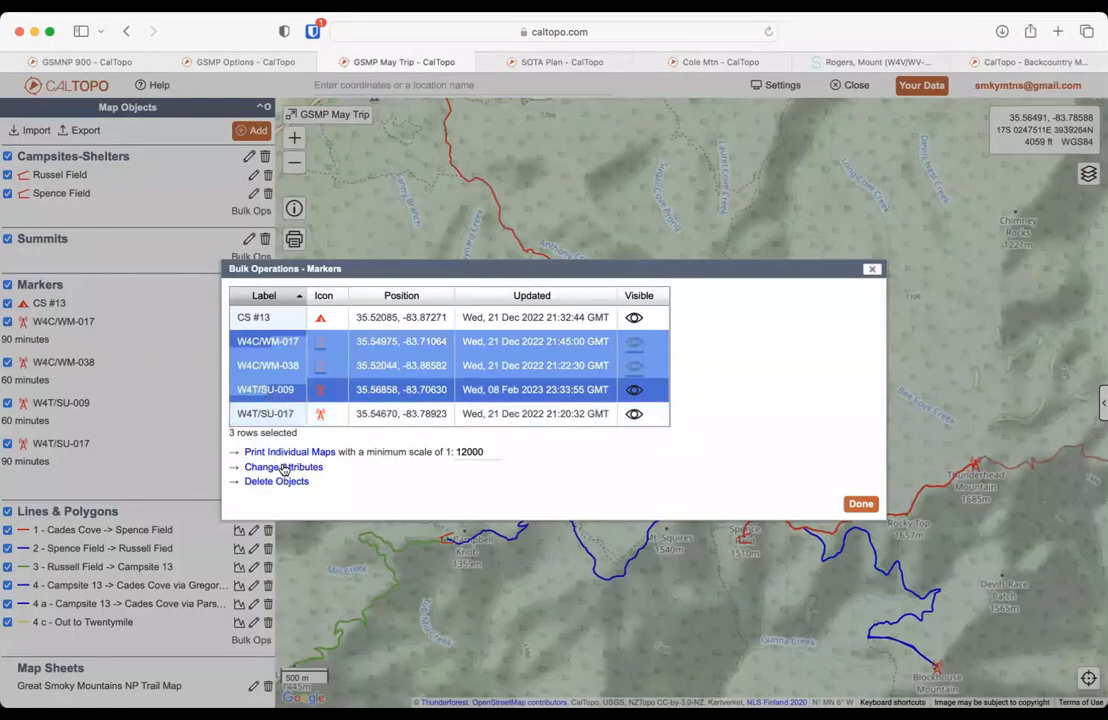
pyautogui.click(283, 467)
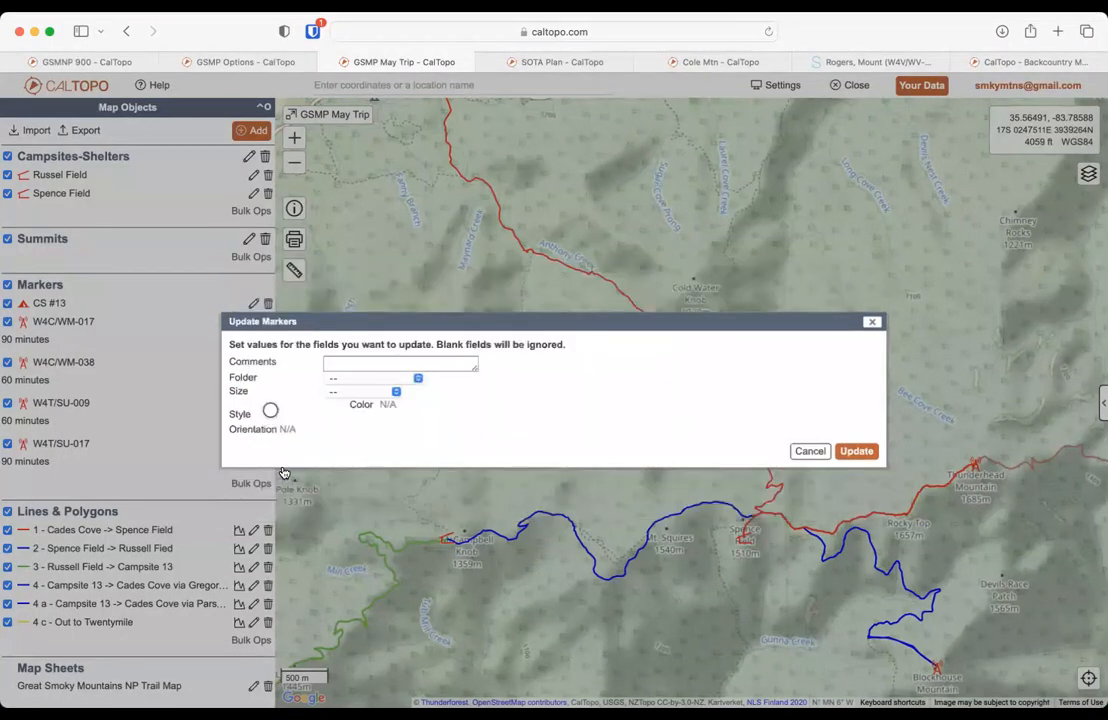
pyautogui.click(415, 380)
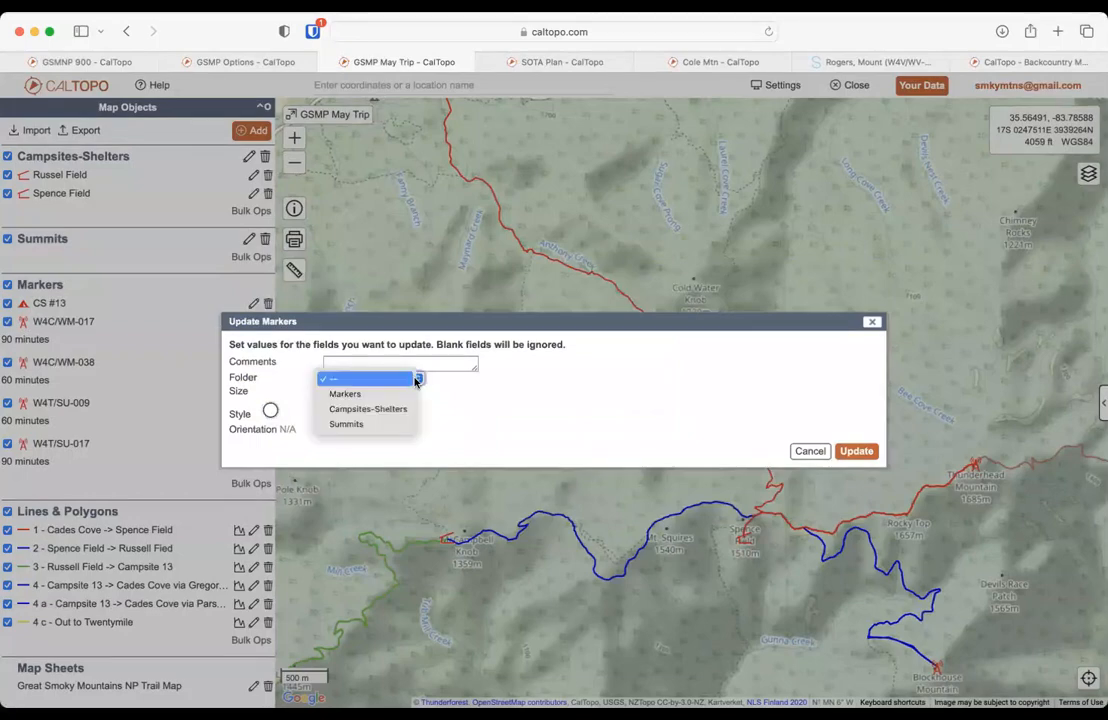
pyautogui.click(375, 424)
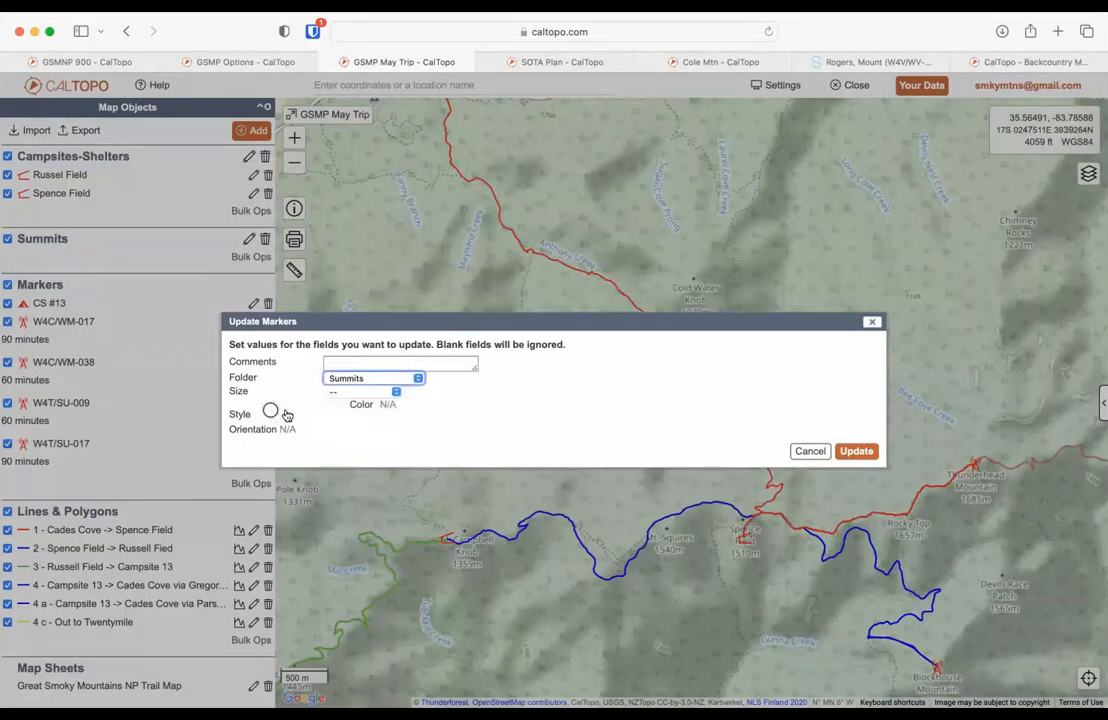
pyautogui.click(386, 407)
pyautogui.click(270, 411)
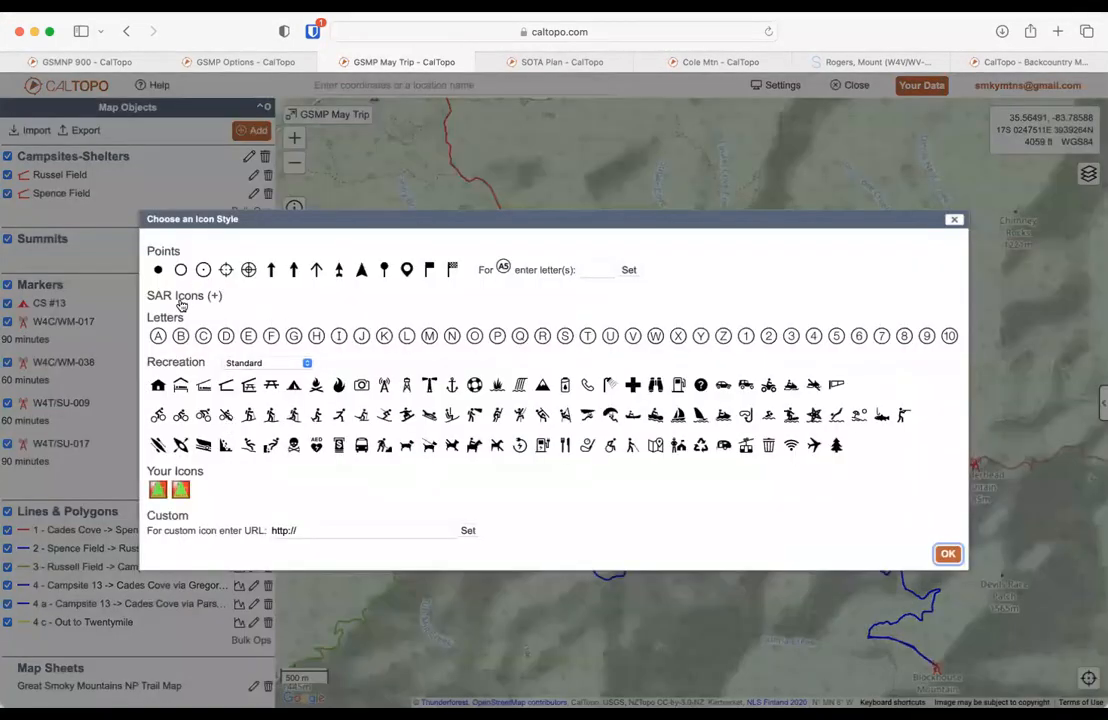
pyautogui.click(954, 219)
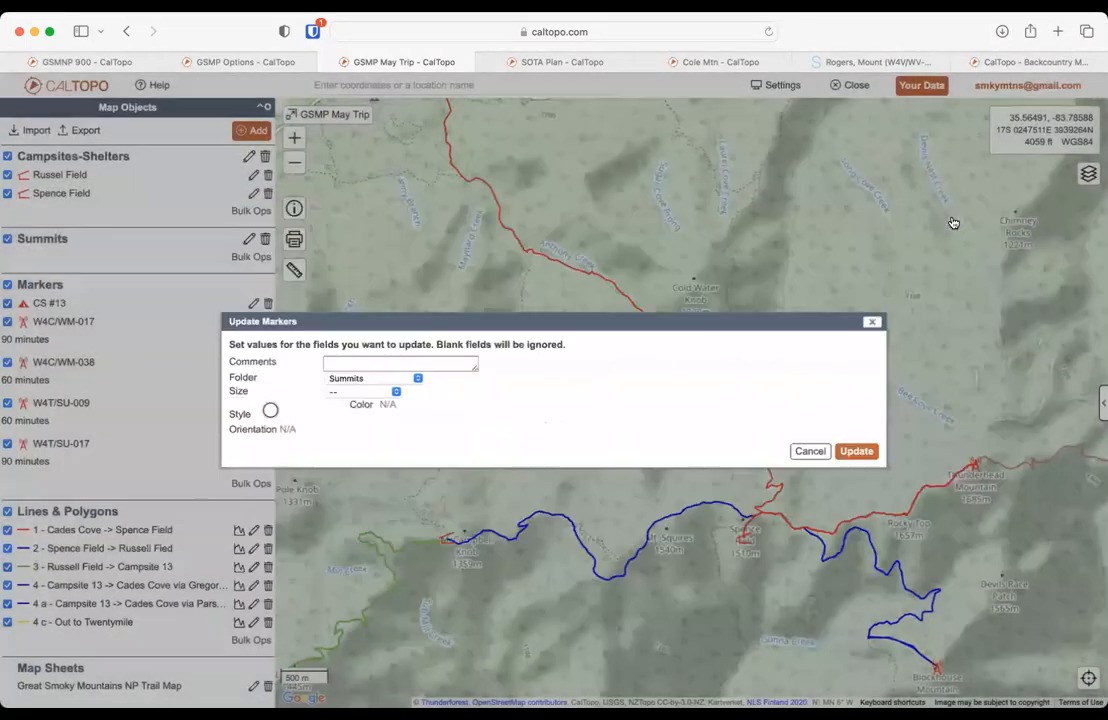
pyautogui.click(857, 452)
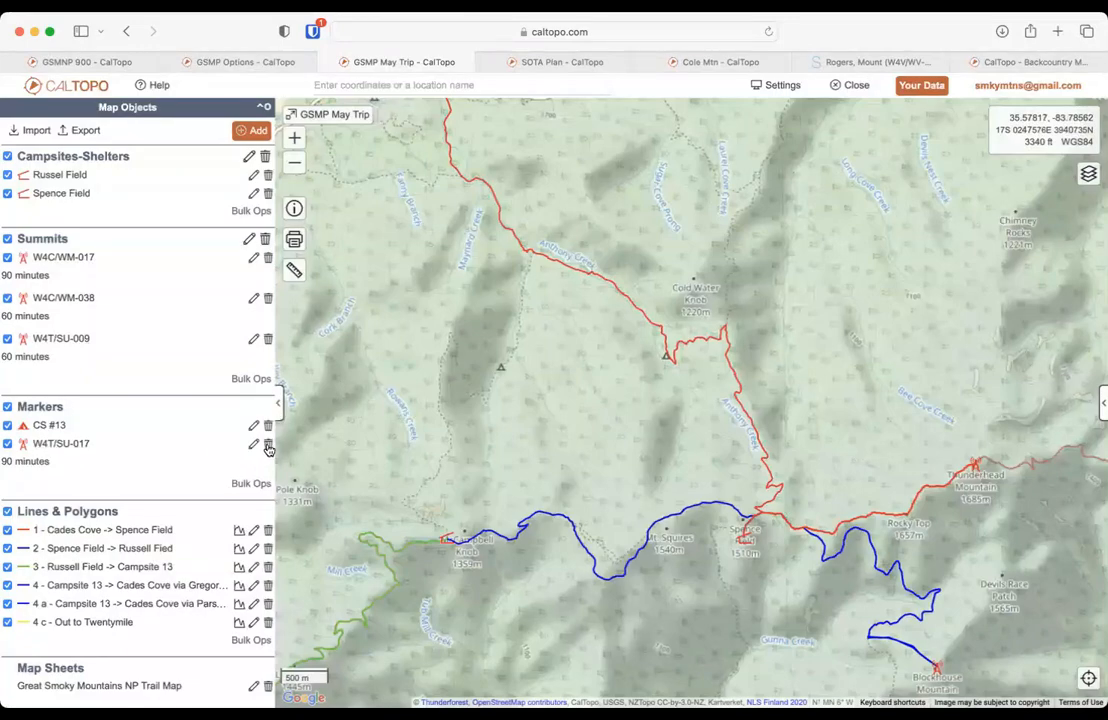
# Step: View the absolute elevation profiles of routes 1, 2, 3 and 4 c together using bulk operations on the lines
pyautogui.scroll(-1, 232, 522)
pyautogui.click(251, 640)
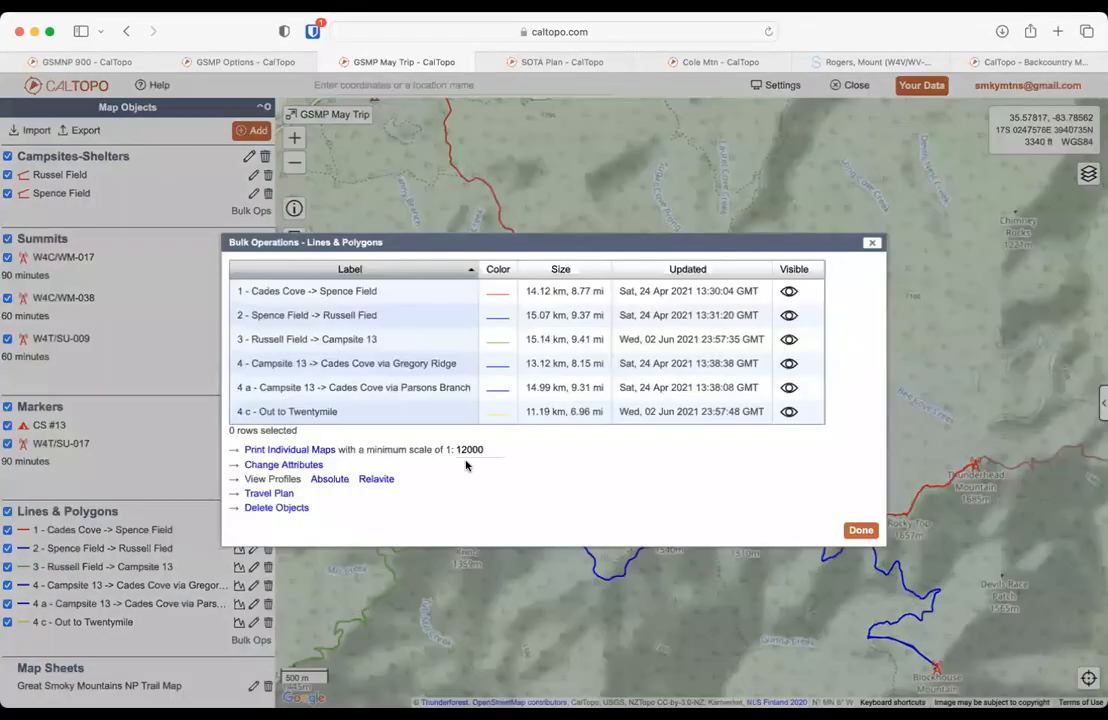
pyautogui.click(392, 292)
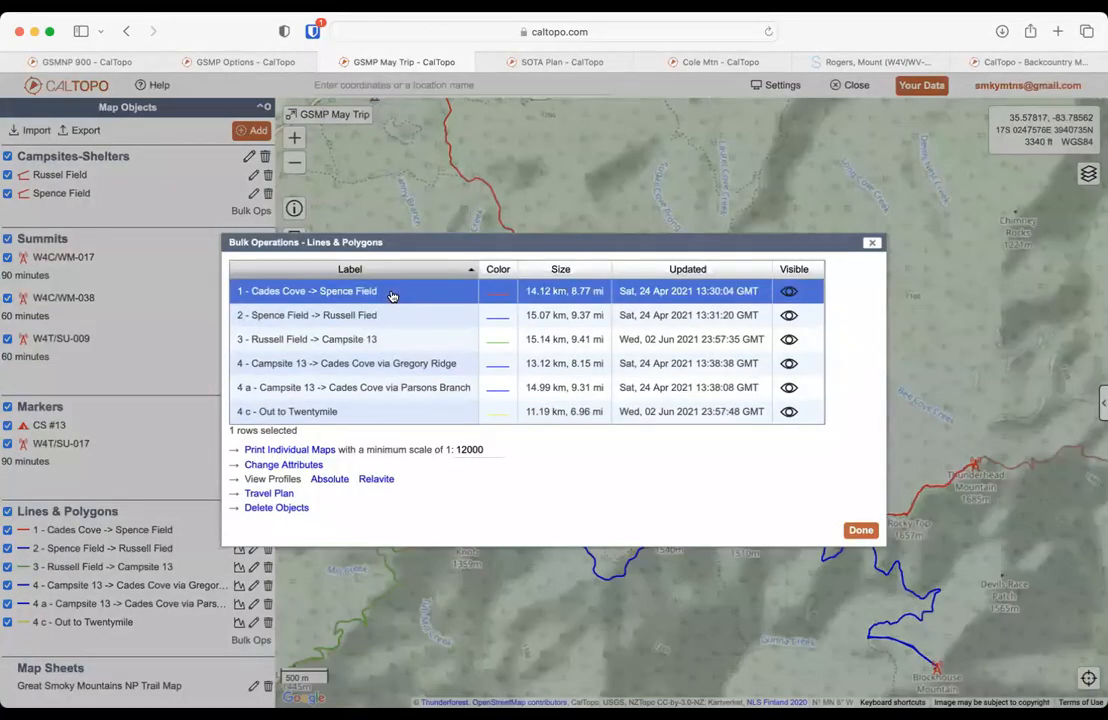
pyautogui.keyDown('shift'); pyautogui.click(369, 340); pyautogui.keyUp('shift')
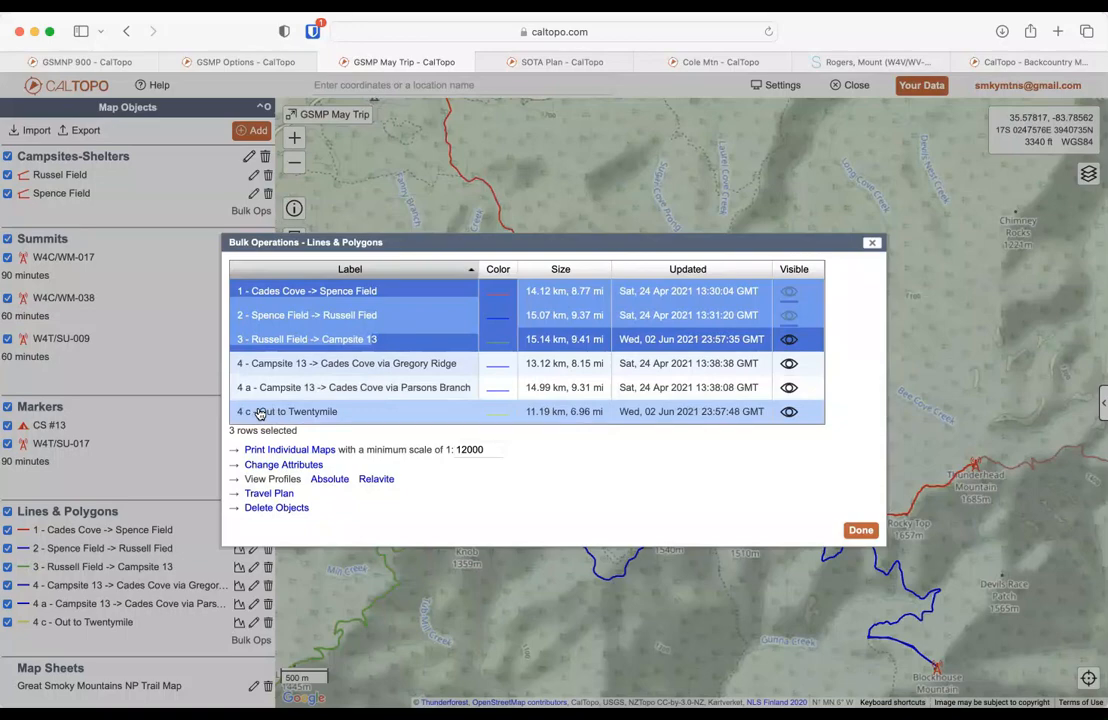
pyautogui.click(325, 291)
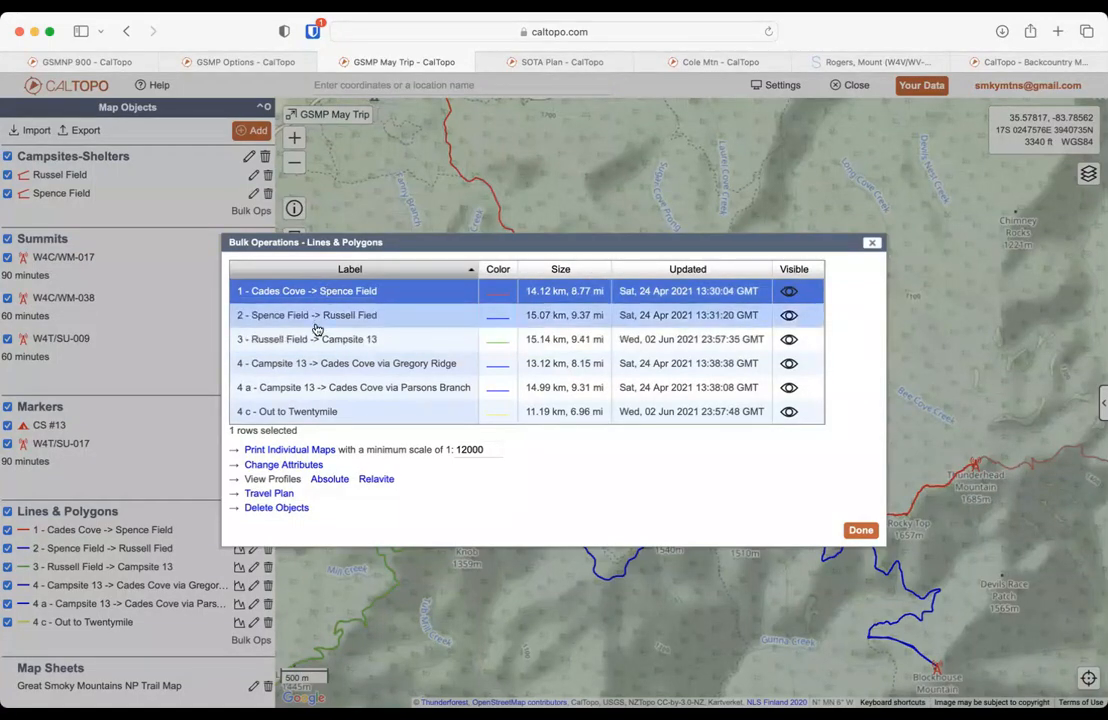
pyautogui.keyDown('shift'); pyautogui.click(311, 343); pyautogui.keyUp('shift')
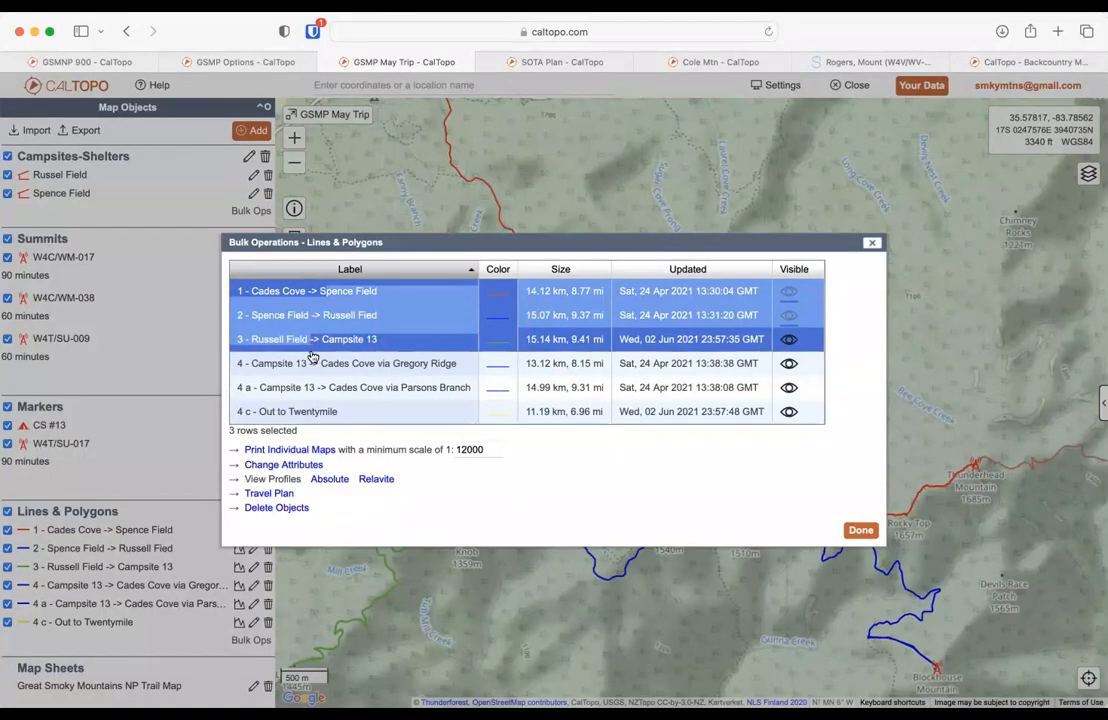
pyautogui.keyDown('super'); pyautogui.click(303, 412); pyautogui.keyUp('super')
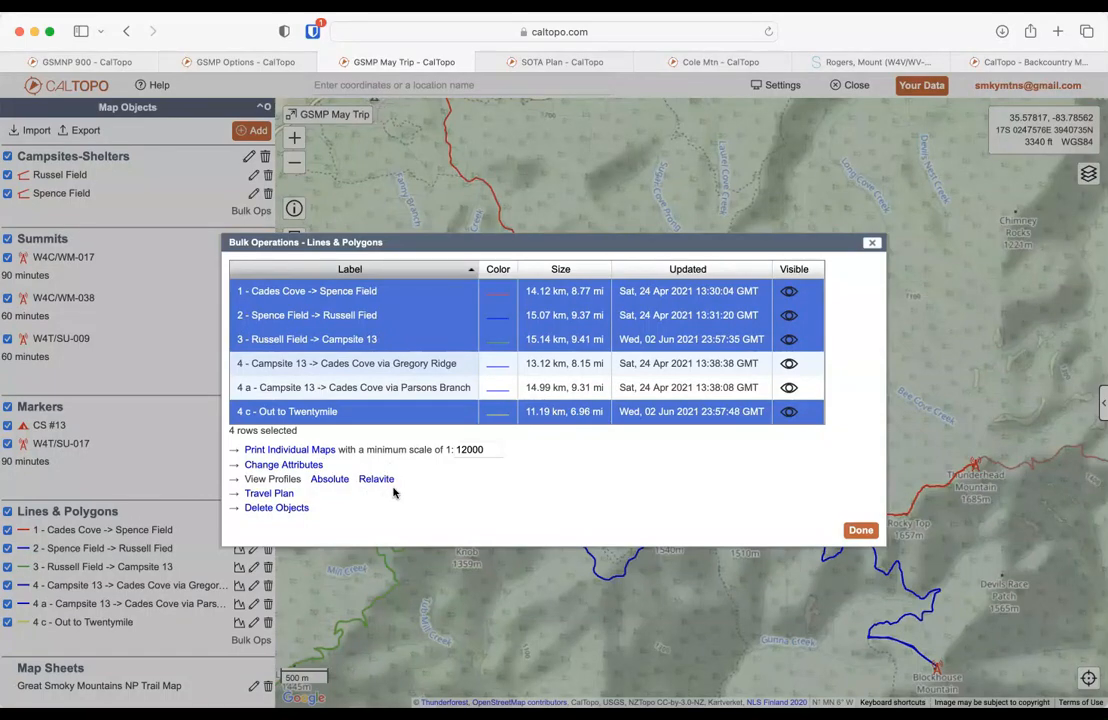
pyautogui.click(330, 480)
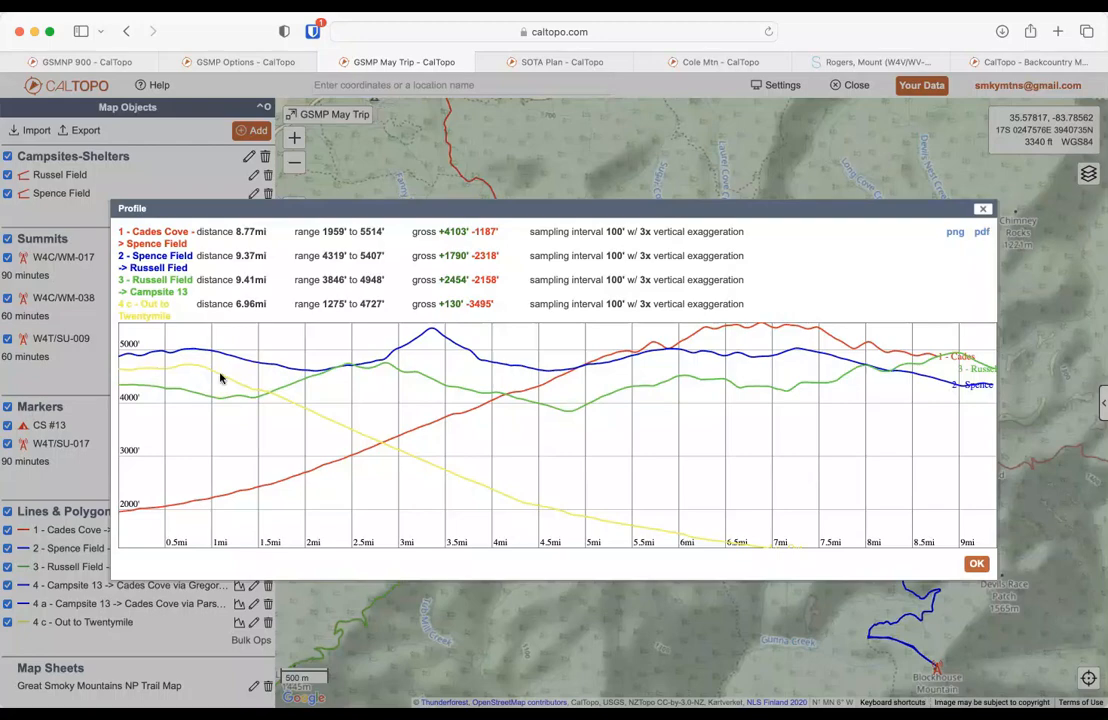
pyautogui.click(984, 212)
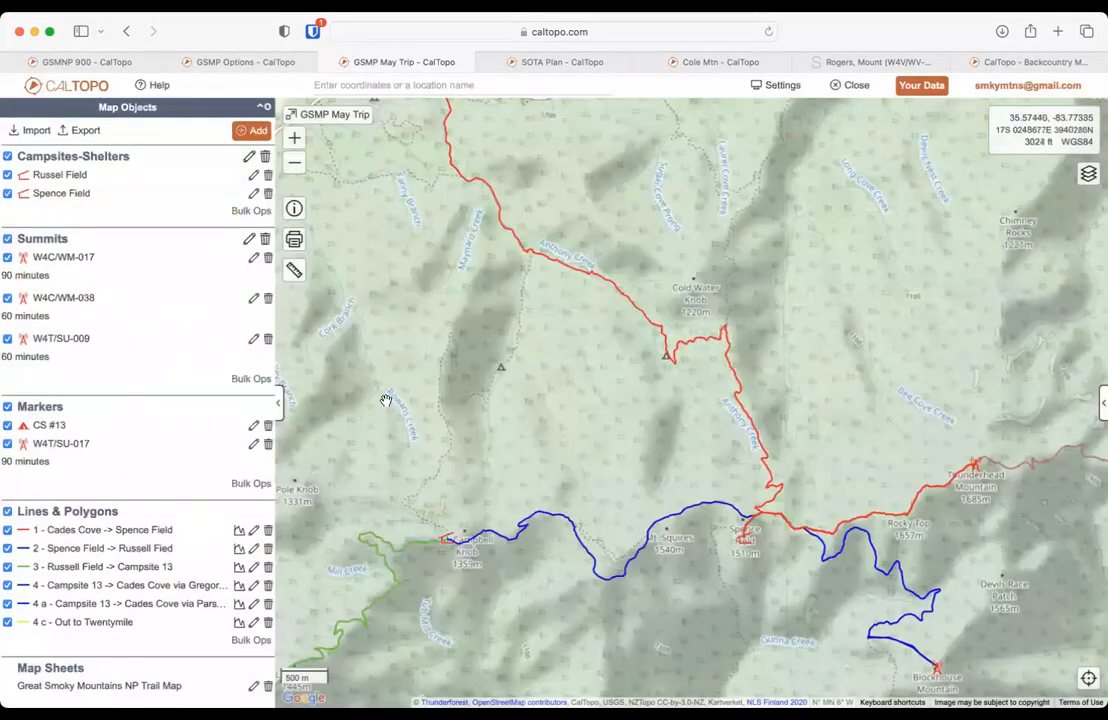
# Step: Compare the relative elevation profiles of routes 1, 2 and 3 using bulk operations on the lines
pyautogui.click(259, 643)
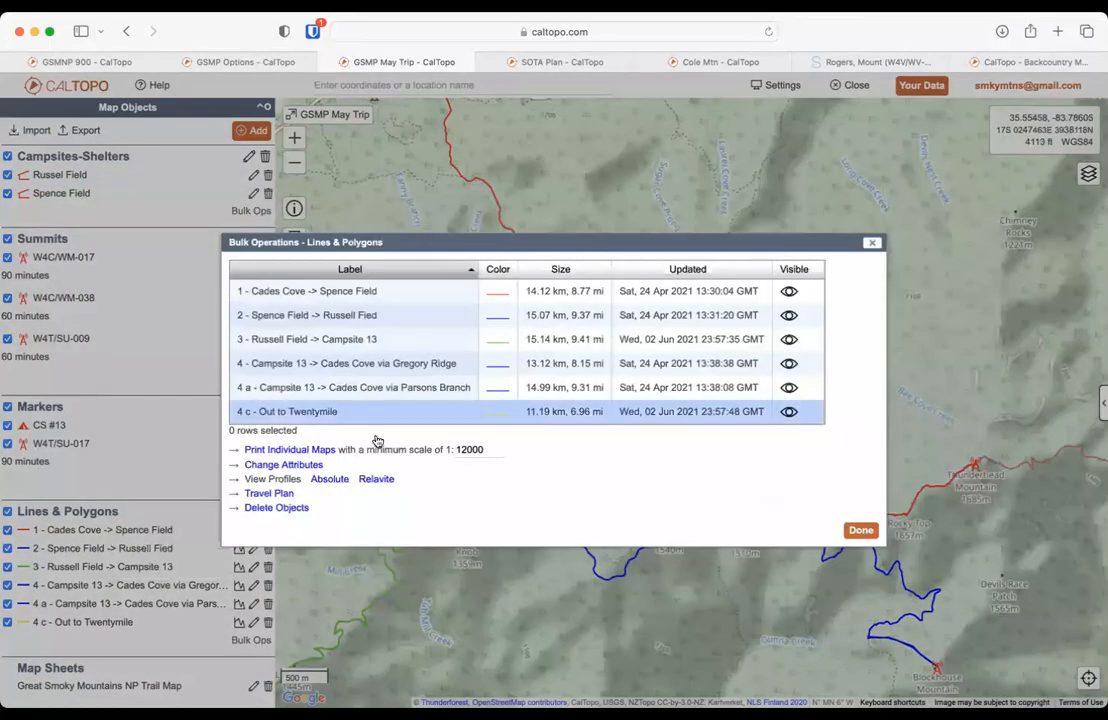
pyautogui.click(372, 292)
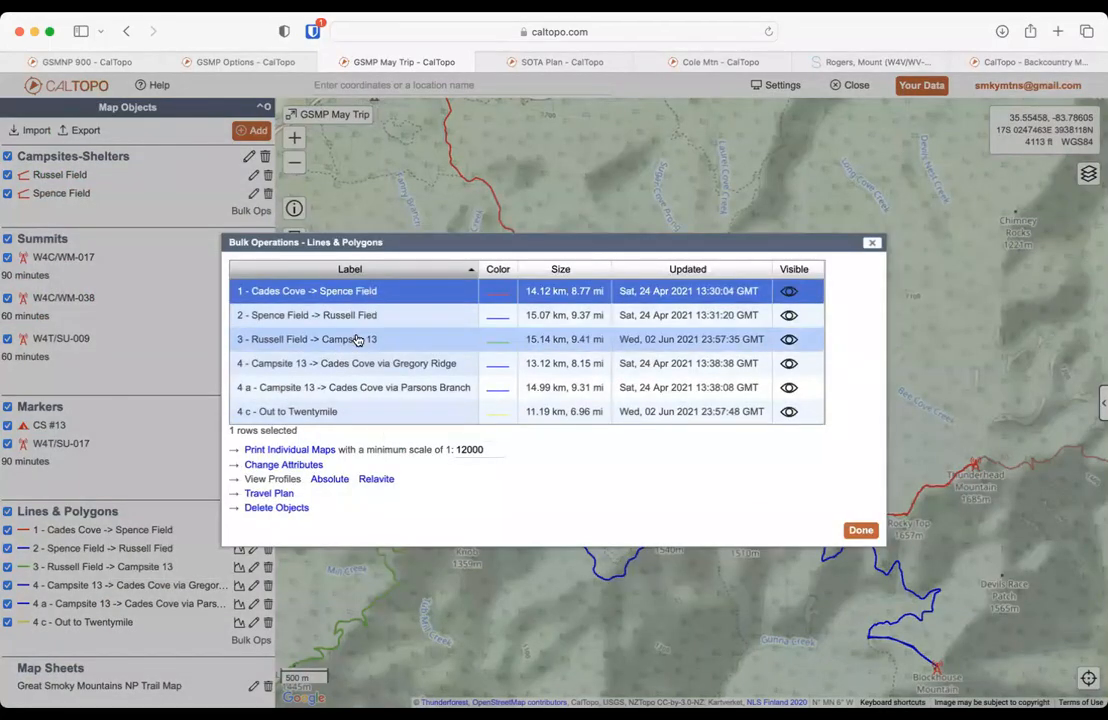
pyautogui.keyDown('shift'); pyautogui.click(357, 340); pyautogui.keyUp('shift')
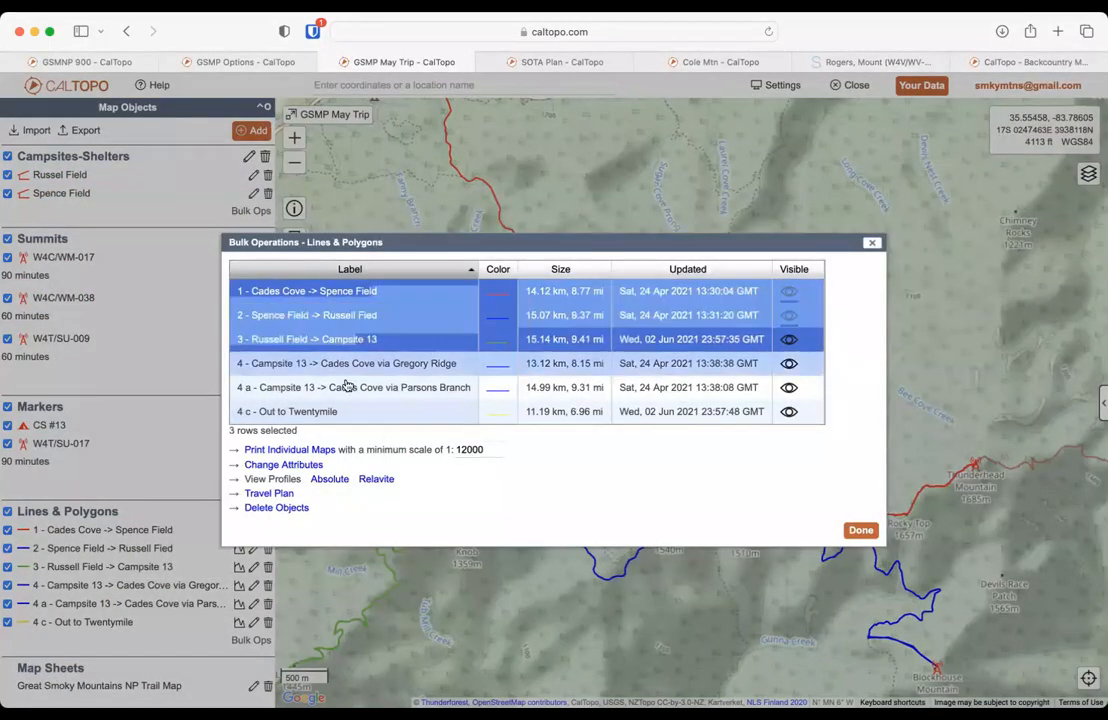
pyautogui.click(377, 479)
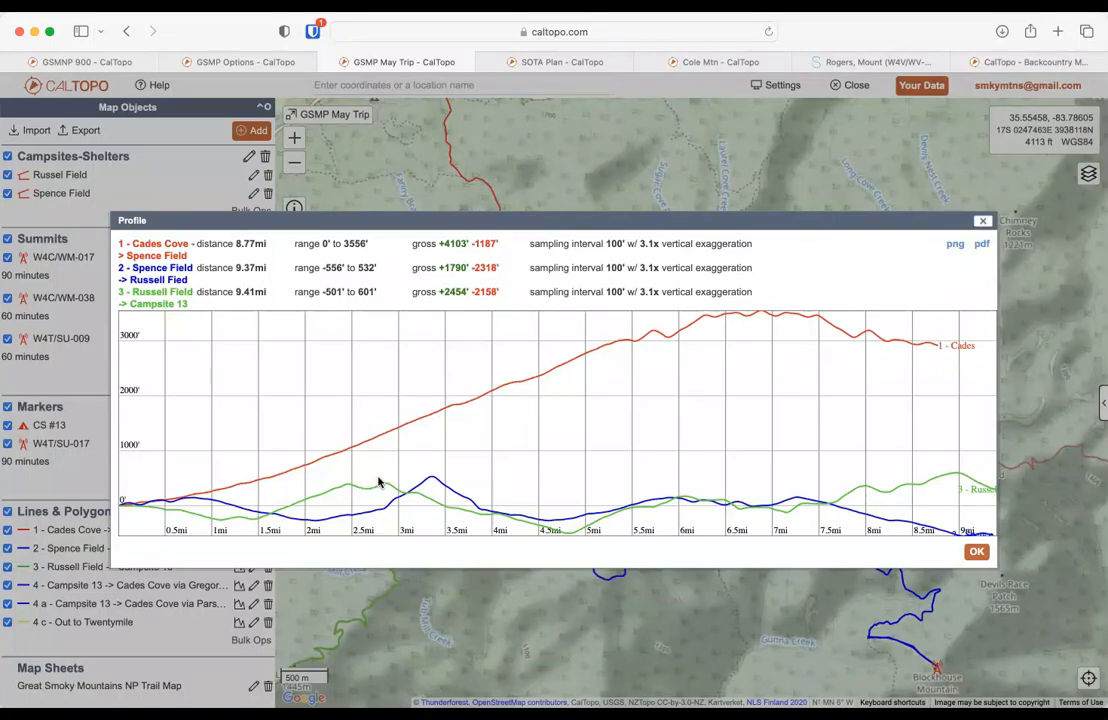
pyautogui.click(983, 220)
pyautogui.click(255, 640)
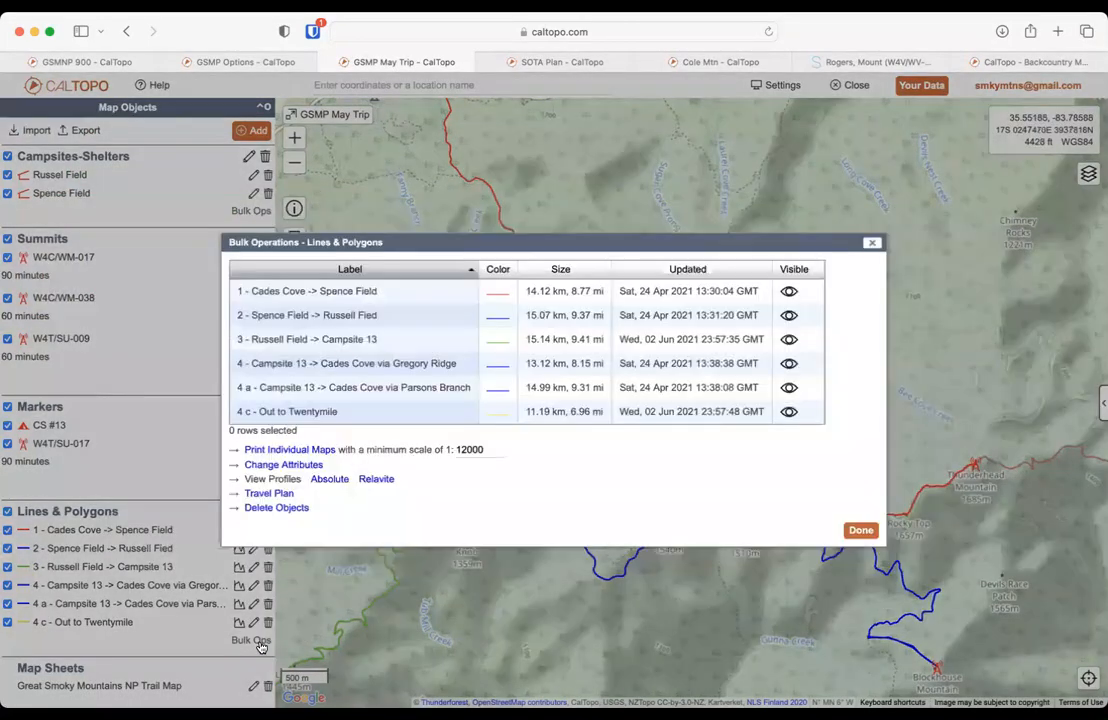
pyautogui.click(369, 291)
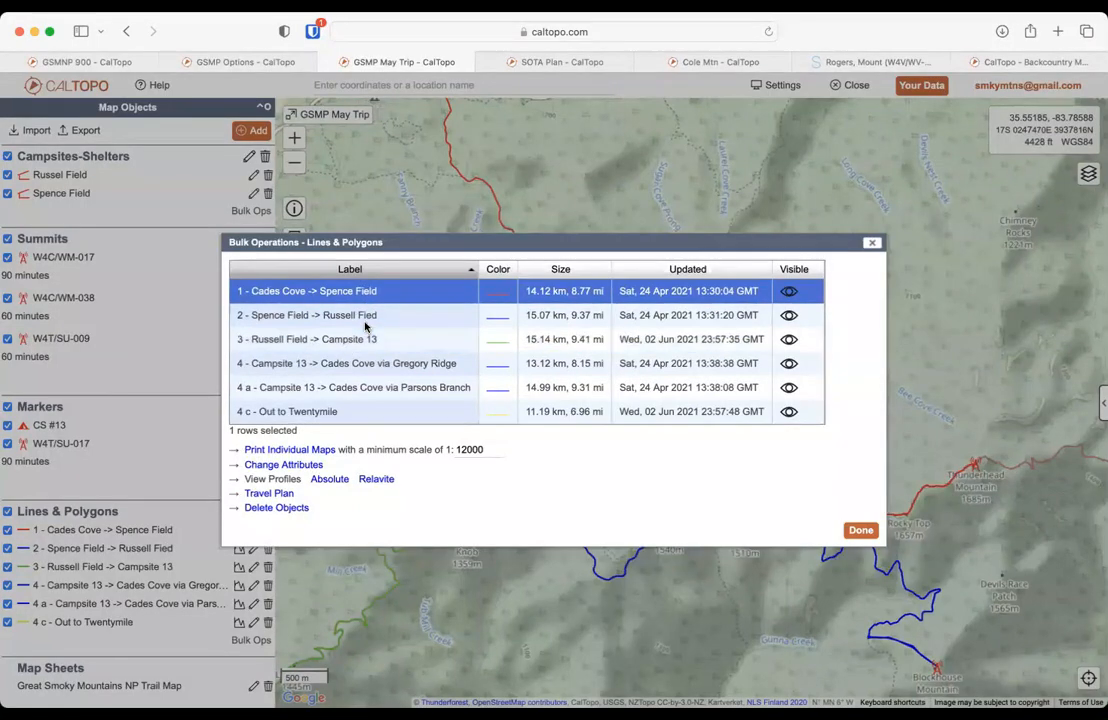
pyautogui.click(874, 244)
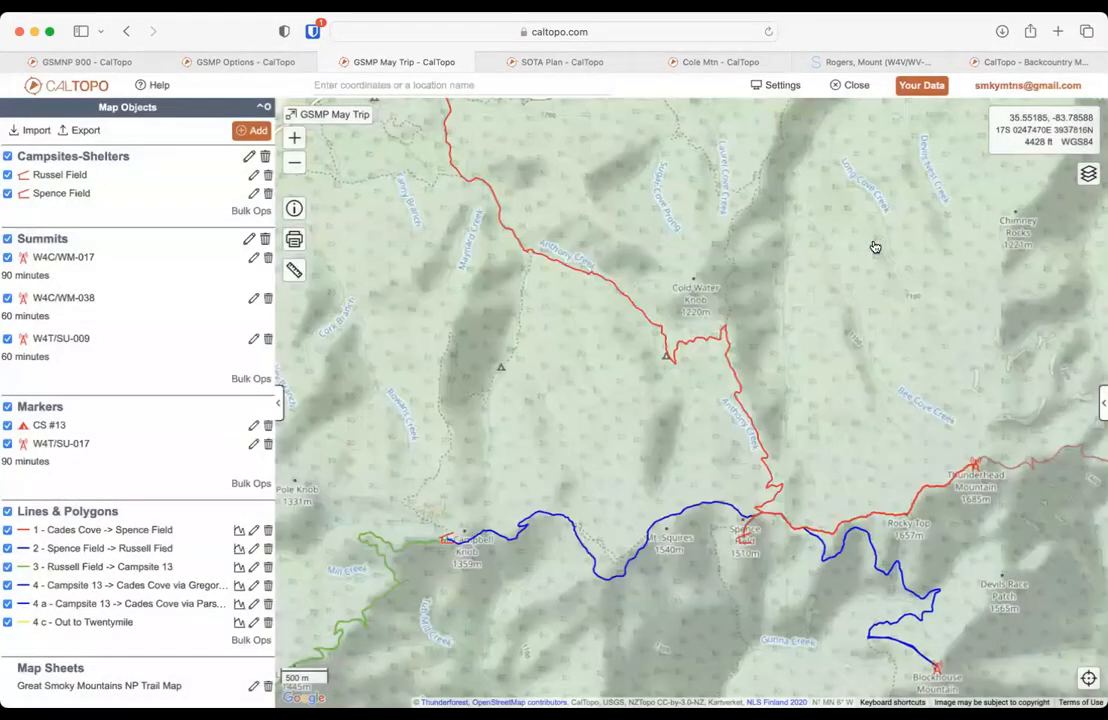
# Step: Open the travel plan for route 1 - Cades Cove -> Spence Field from its travel time estimates
pyautogui.click(627, 298)
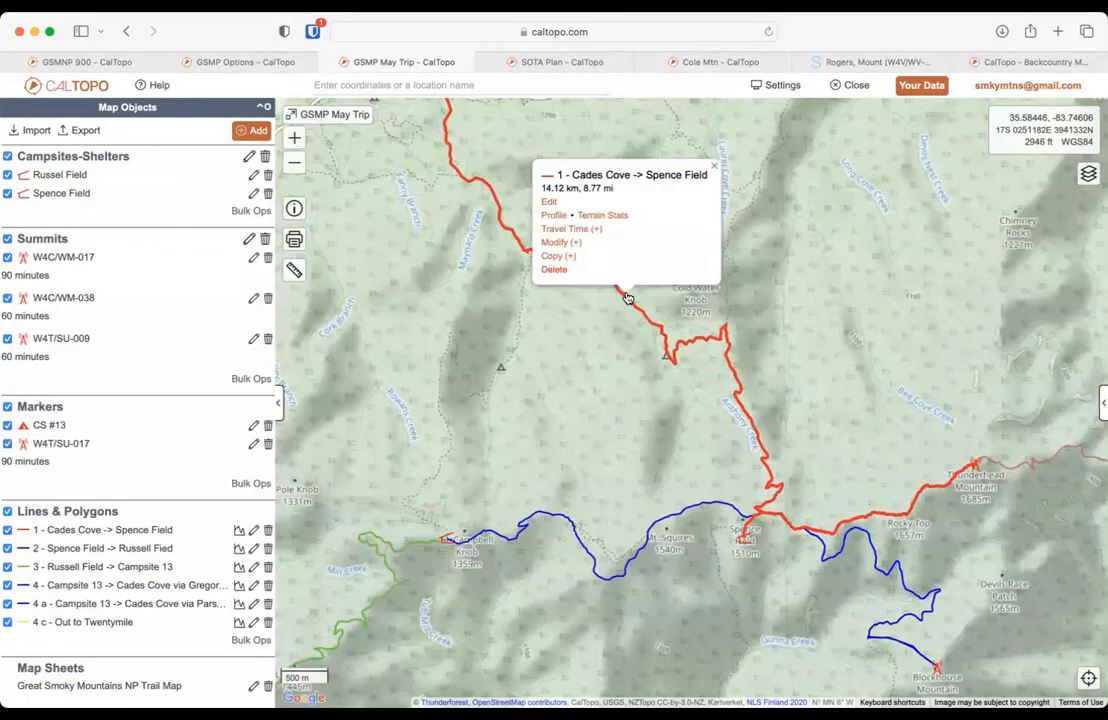
pyautogui.click(585, 232)
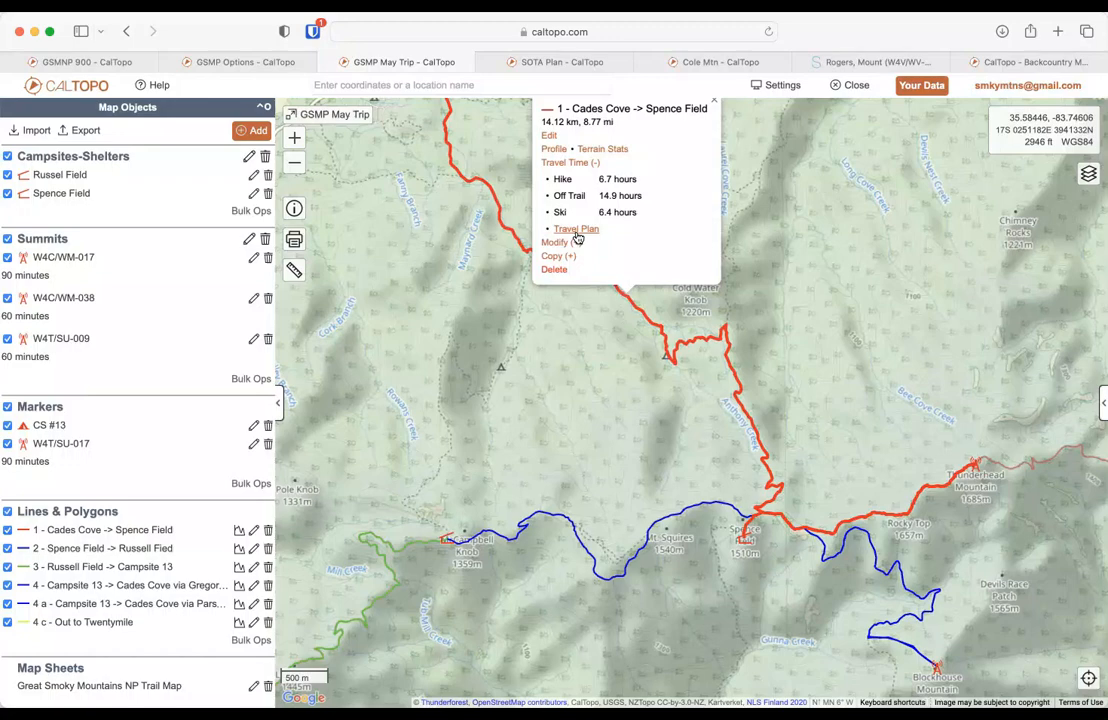
pyautogui.click(576, 231)
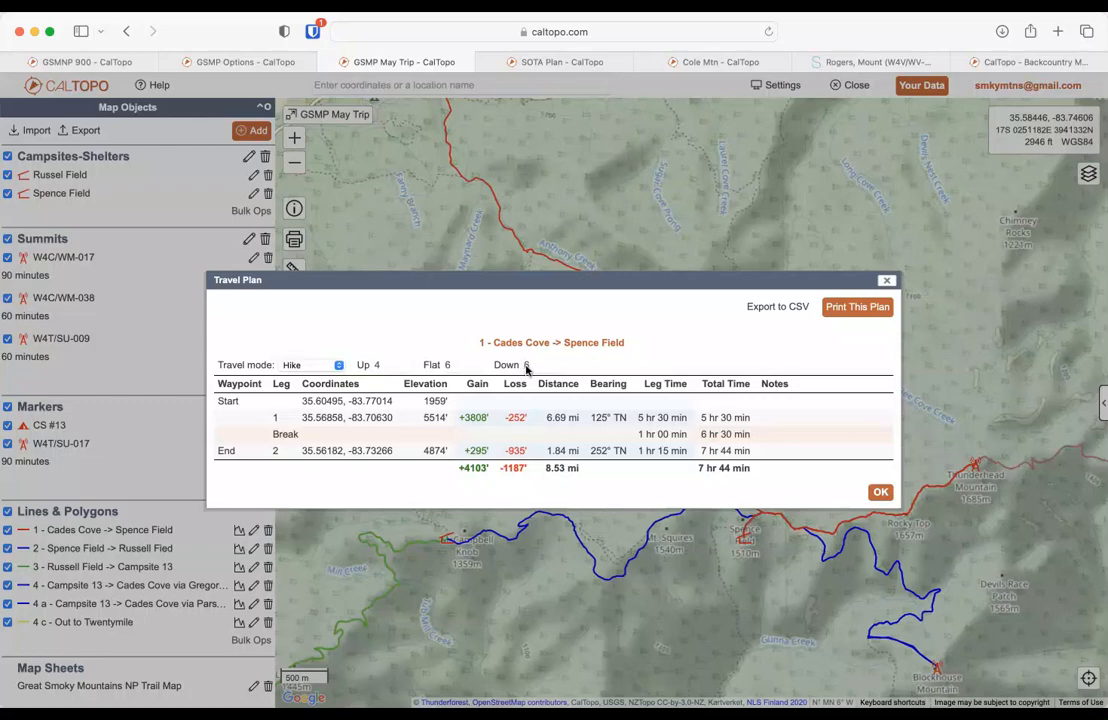
# Step: Recalculate route 1's travel plan with the Custom travel mode and a Down speed of 4, and close the plan
pyautogui.click(337, 364)
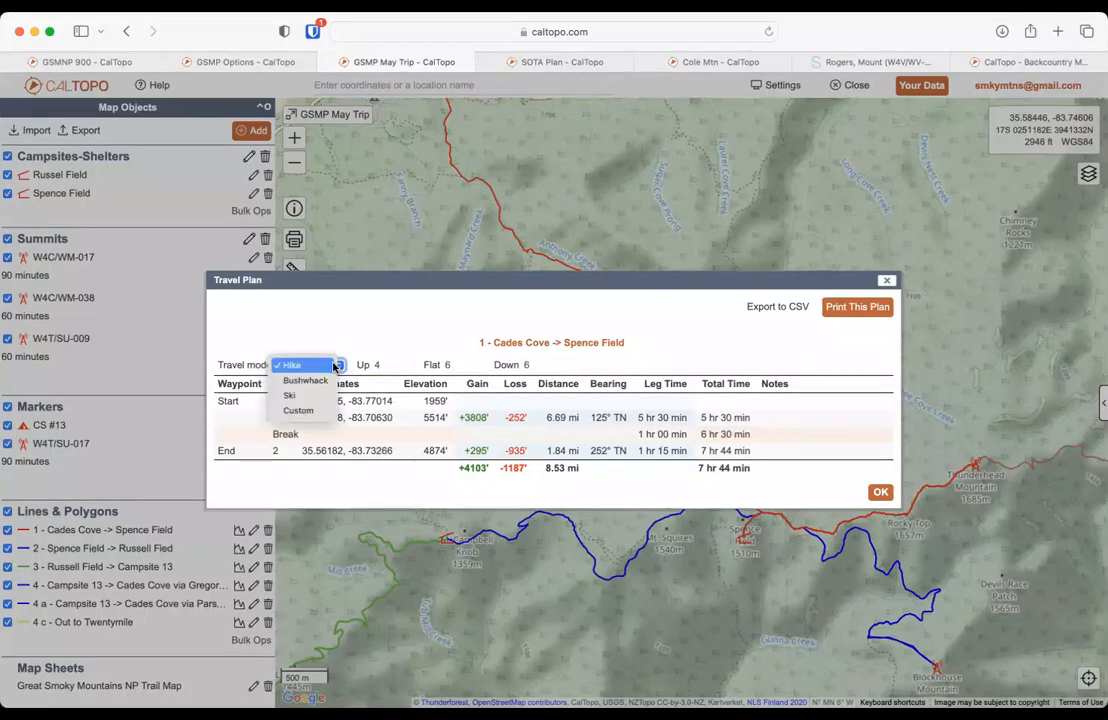
pyautogui.click(299, 410)
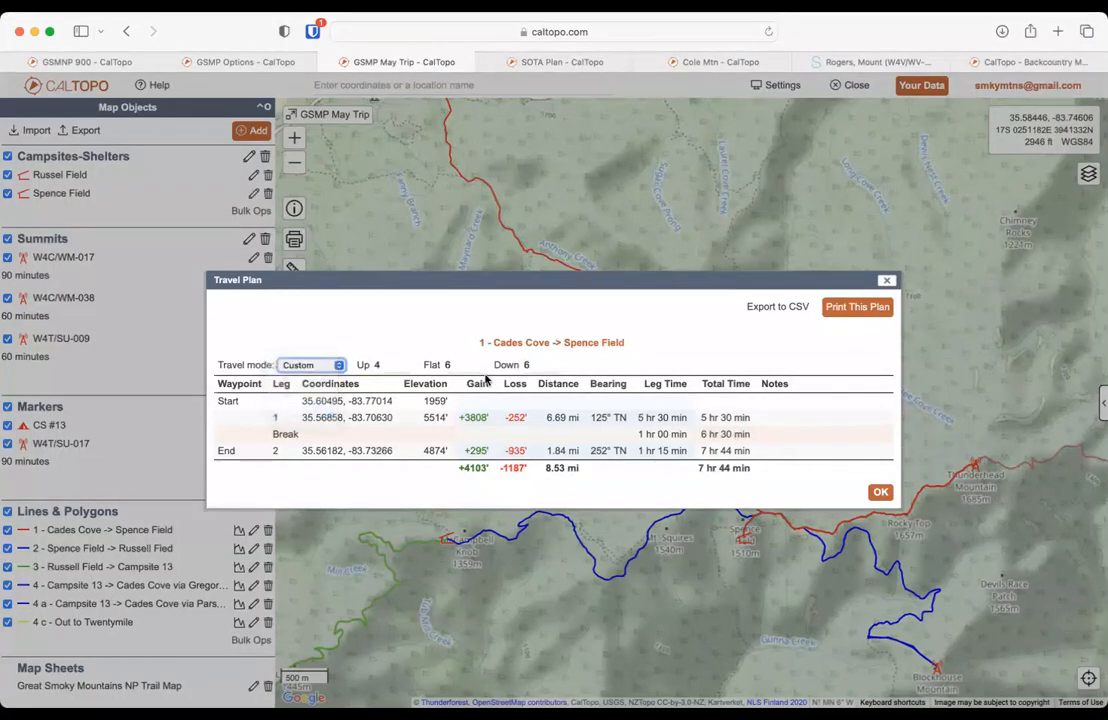
pyautogui.click(529, 366)
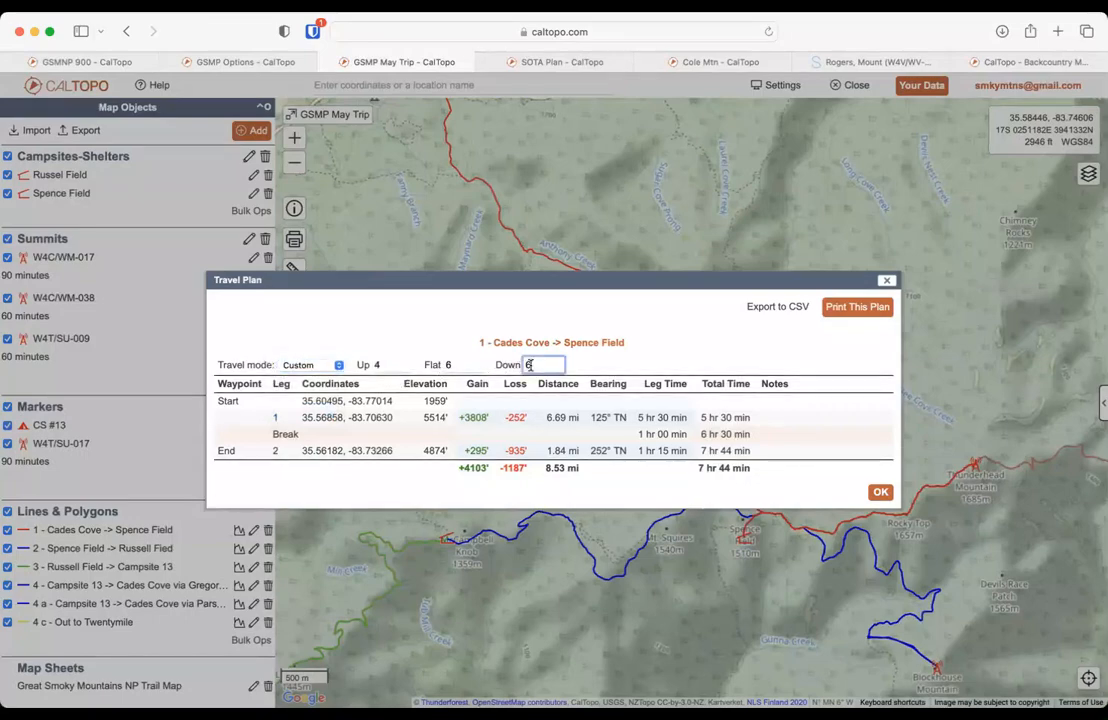
pyautogui.press('BackSpace')
pyautogui.write('4')
pyautogui.click(611, 366)
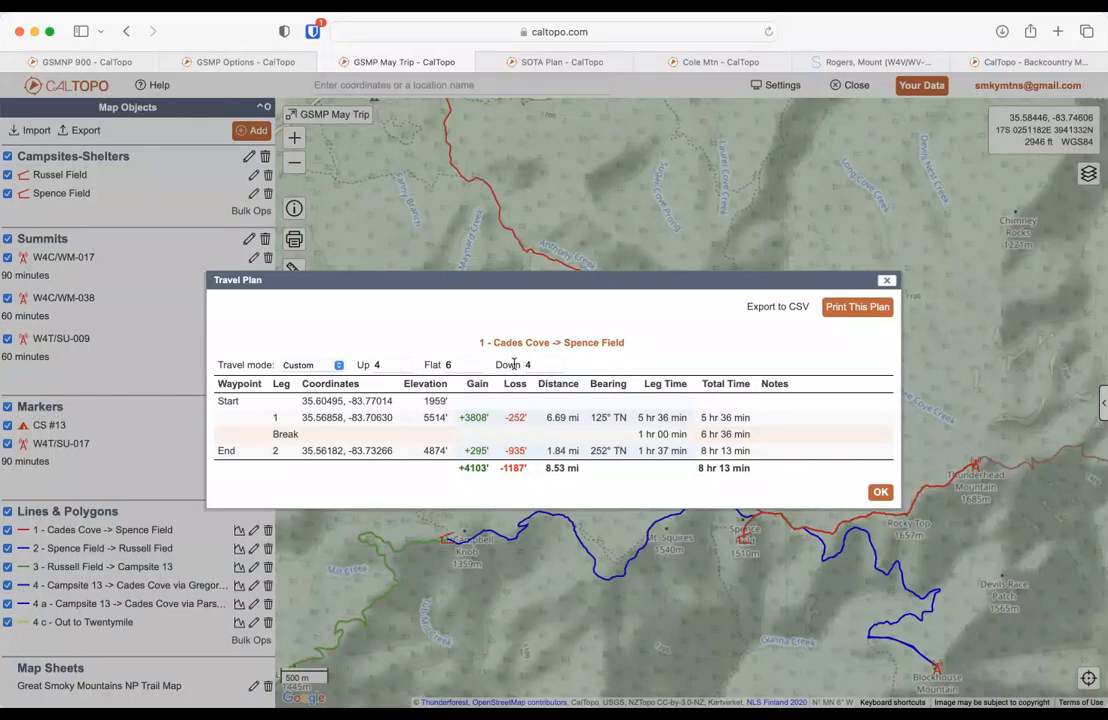
pyautogui.click(330, 366)
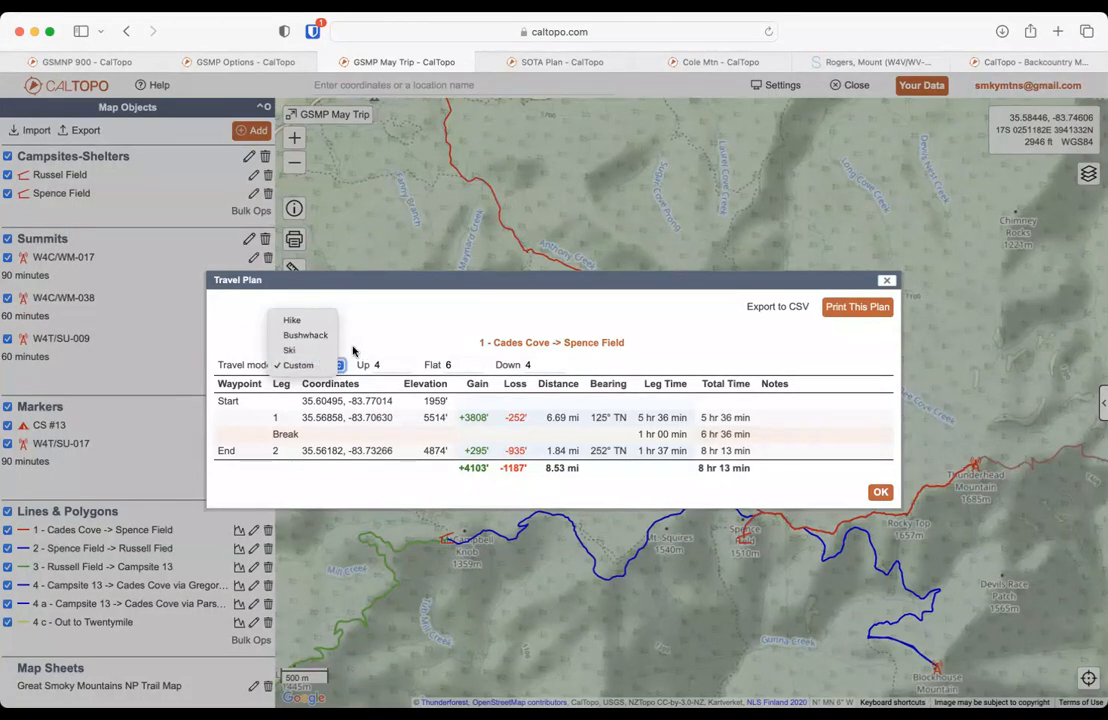
pyautogui.click(417, 320)
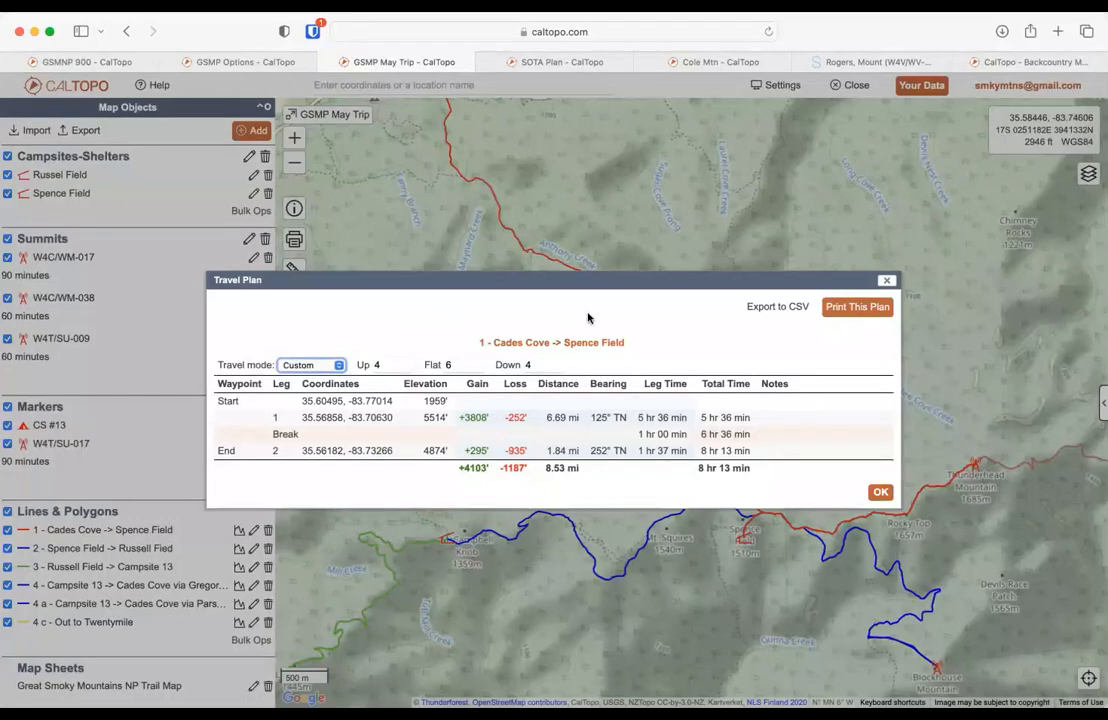
pyautogui.click(886, 280)
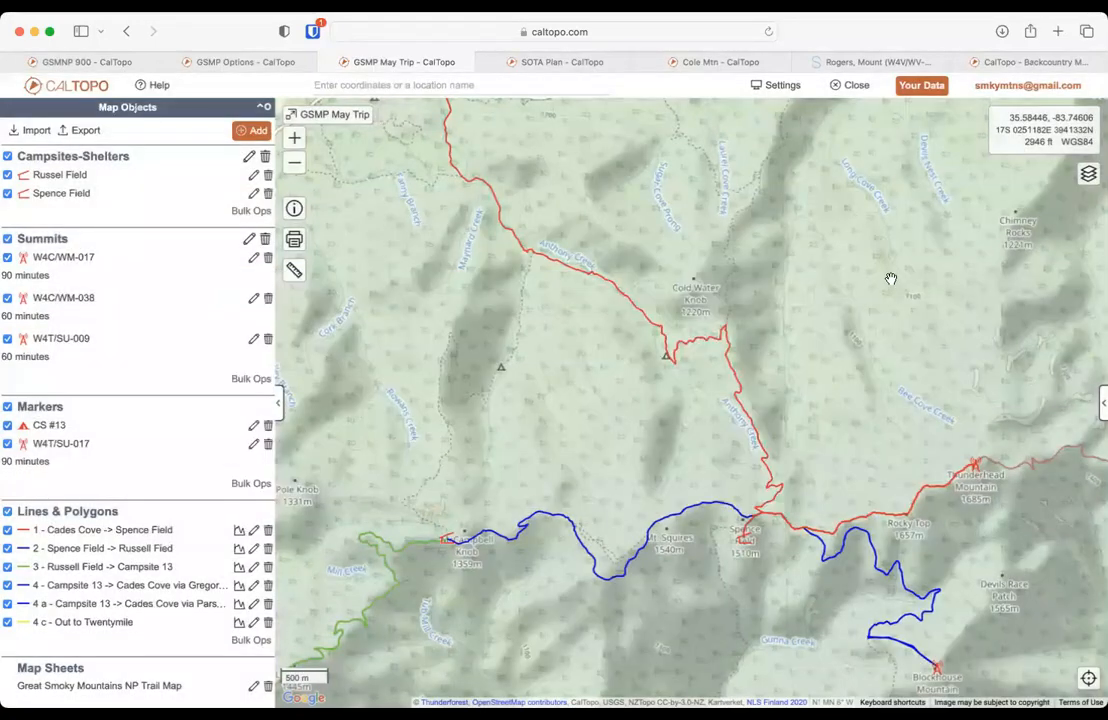
# Step: Examine the elevation profile of route 1 - Cades Cove -> Spence Field along the climb to Thunderhead Mountain
pyautogui.click(657, 305)
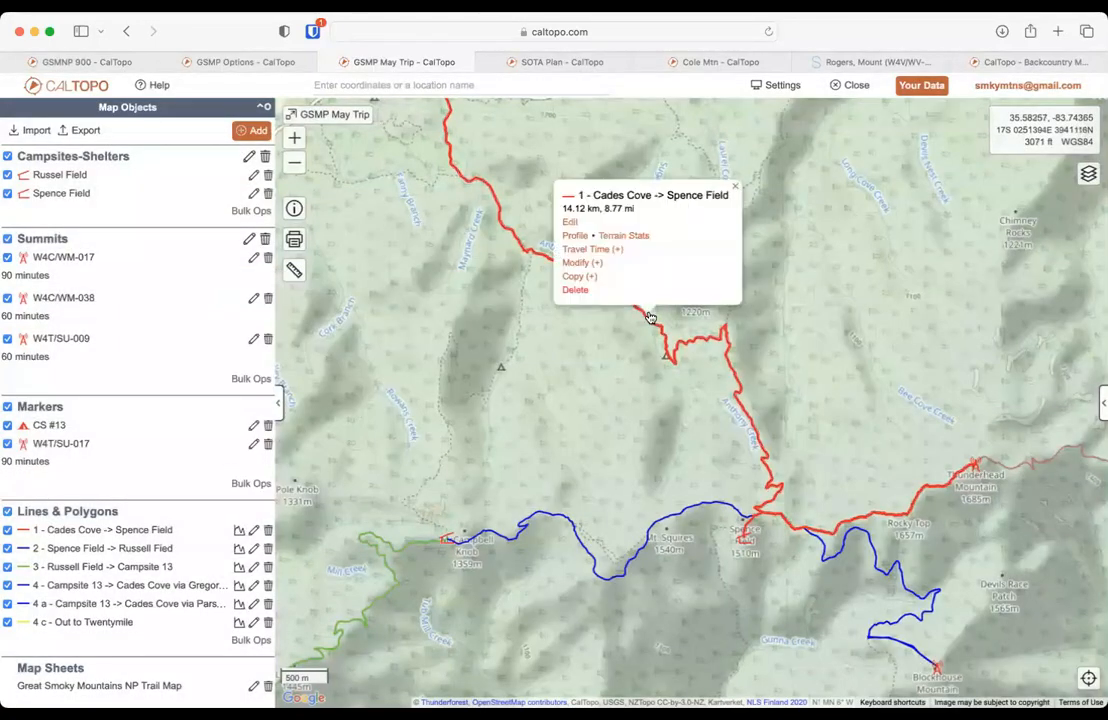
pyautogui.click(580, 237)
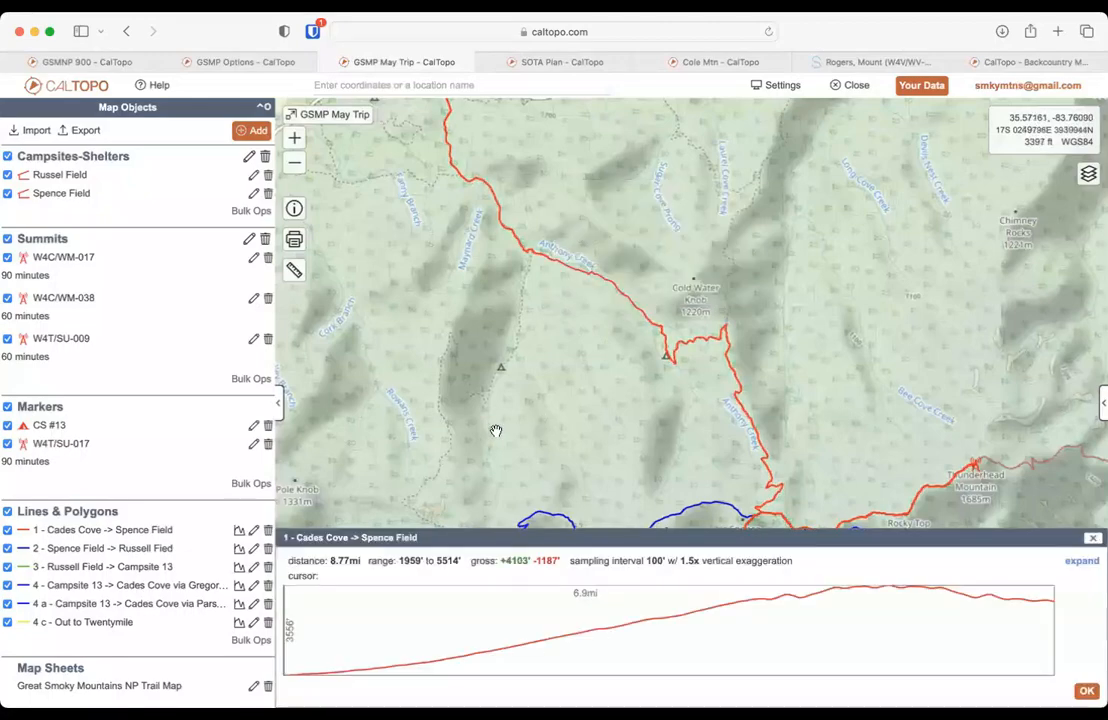
pyautogui.moveTo(496, 431); pyautogui.dragTo(474, 349)
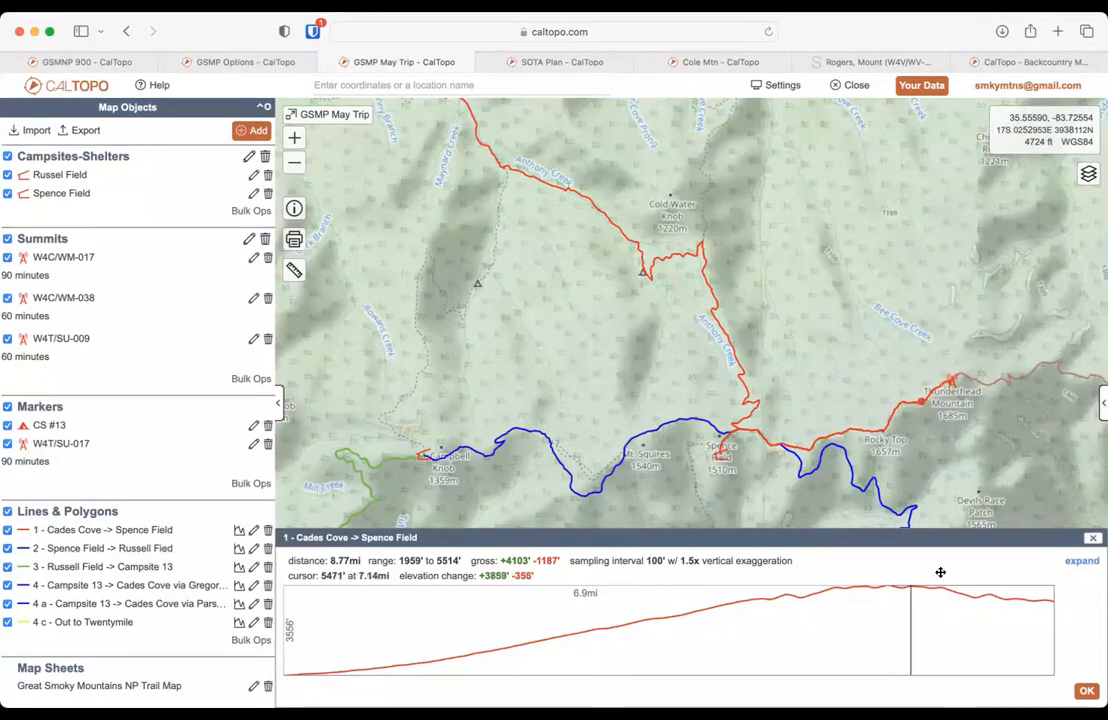
pyautogui.click(1093, 538)
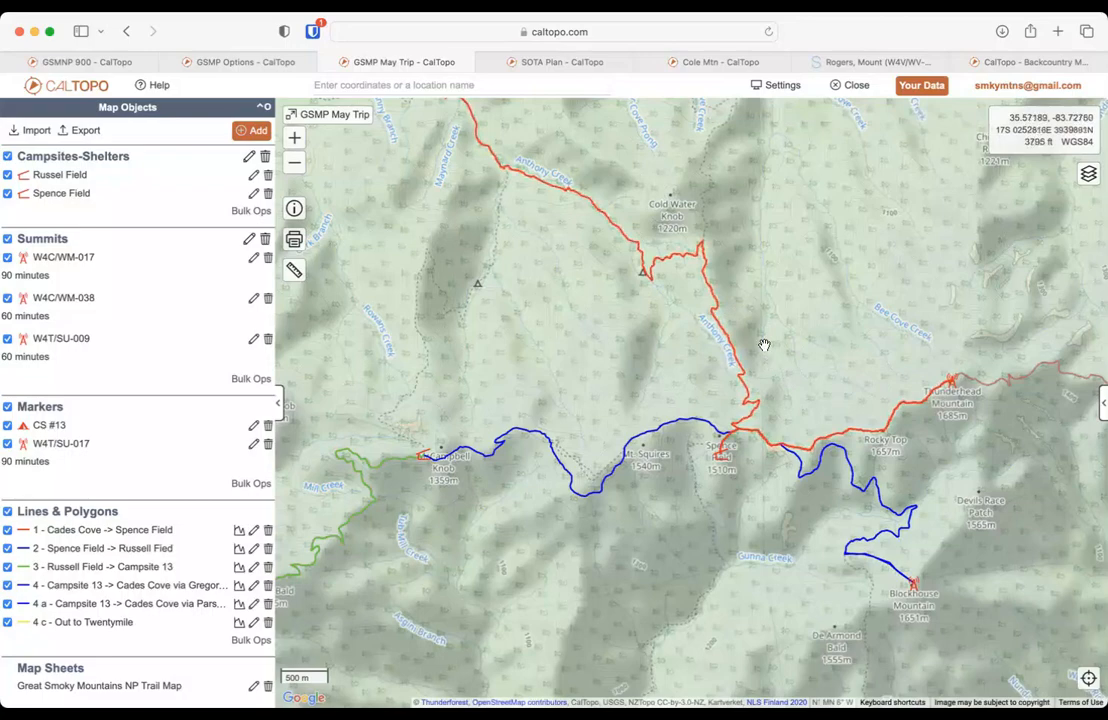
# Step: Review the comments stored in the W4T/SU-009 marker at Thunderhead Mountain and accept the marker as is
pyautogui.click(953, 388)
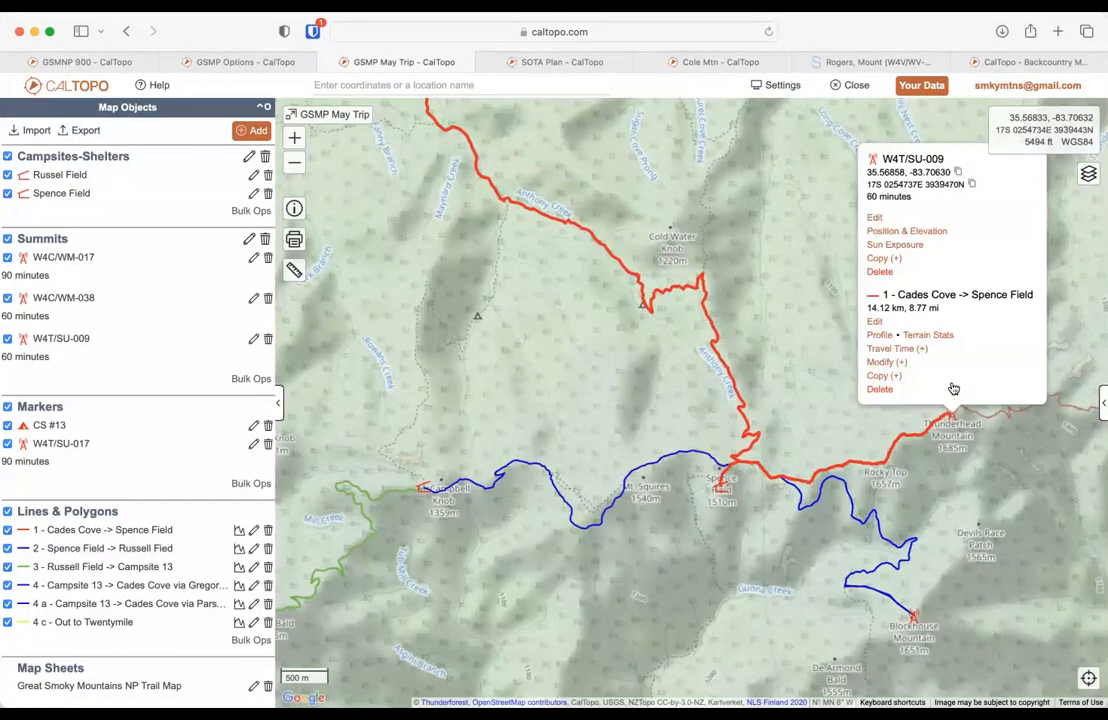
pyautogui.click(874, 217)
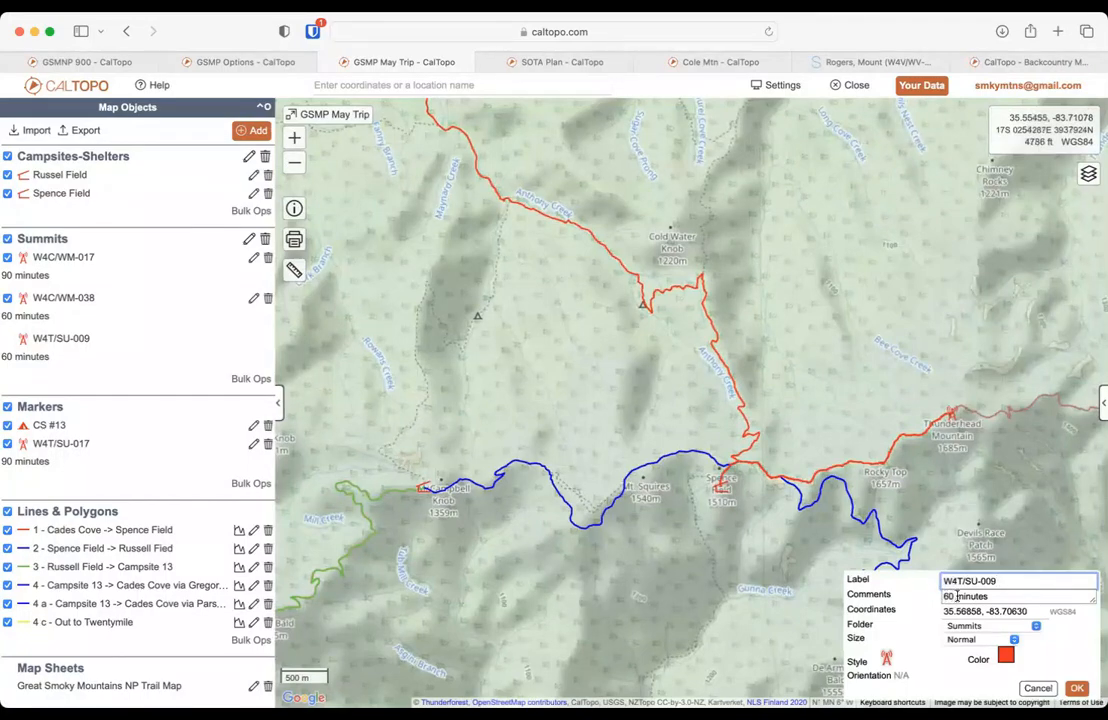
pyautogui.click(1078, 689)
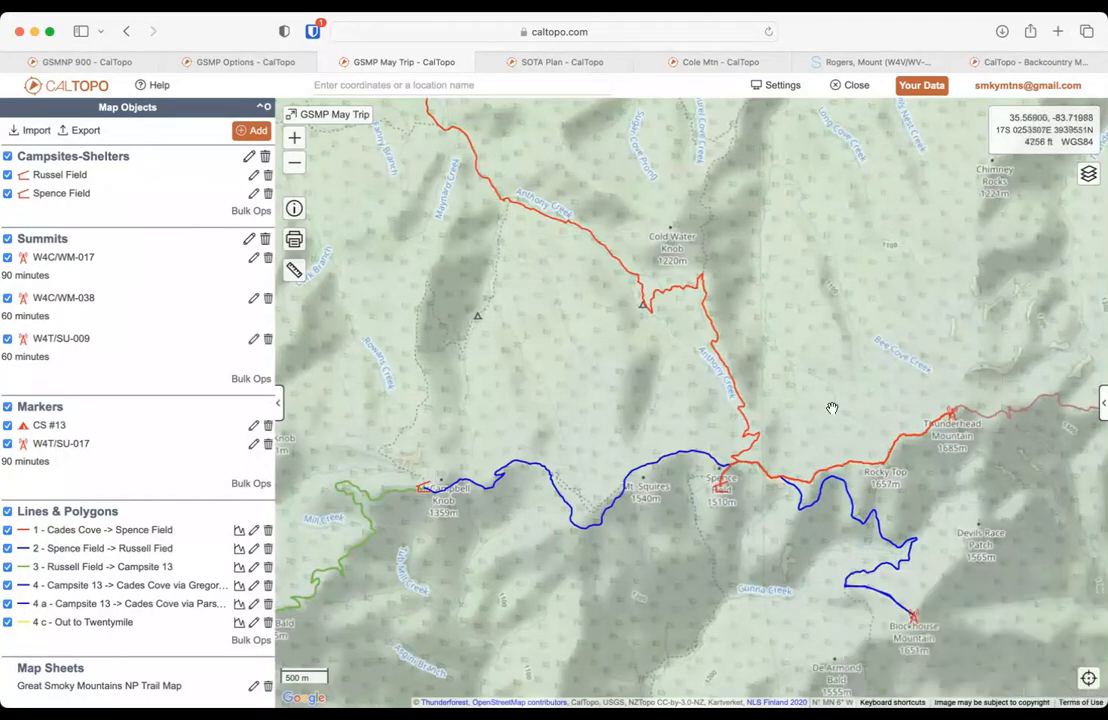
# Step: Reopen route 1's travel plan and try to save a Custom travel mode with a Down speed of 4
pyautogui.click(733, 372)
pyautogui.click(670, 316)
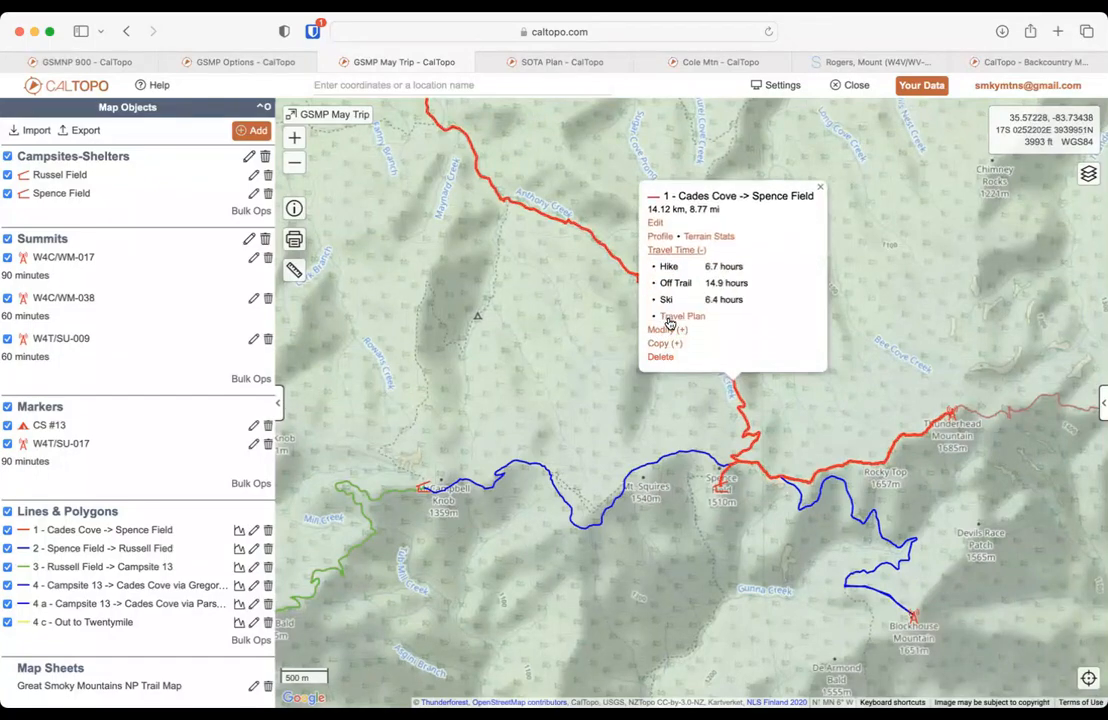
pyautogui.click(679, 318)
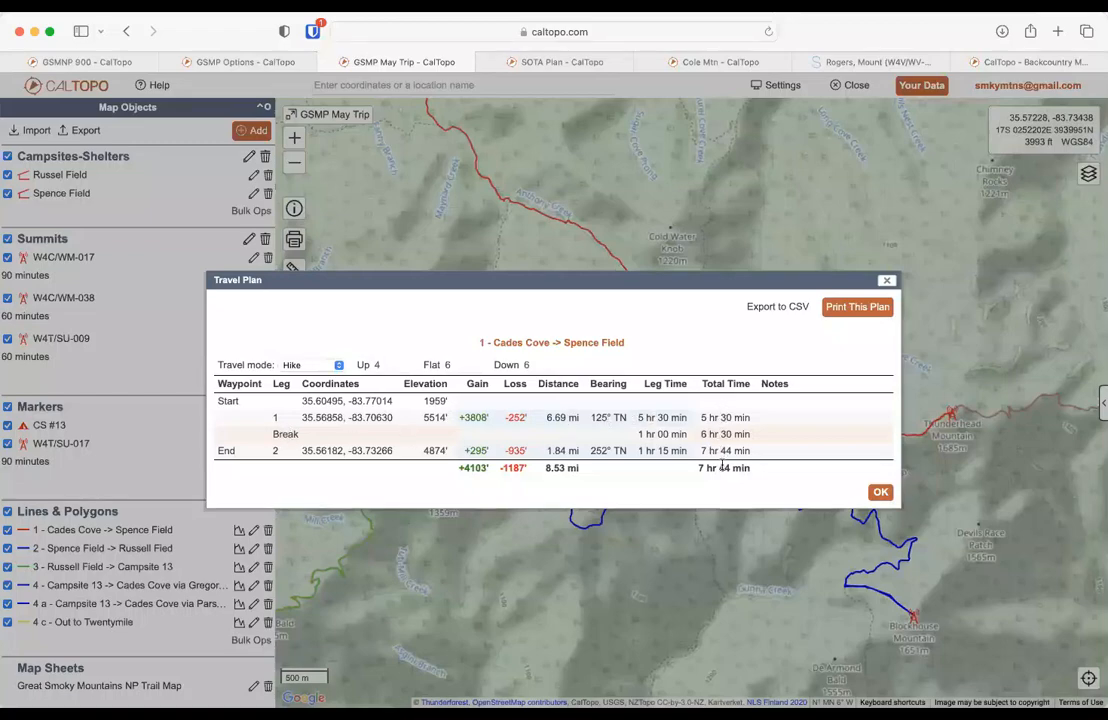
pyautogui.click(311, 365)
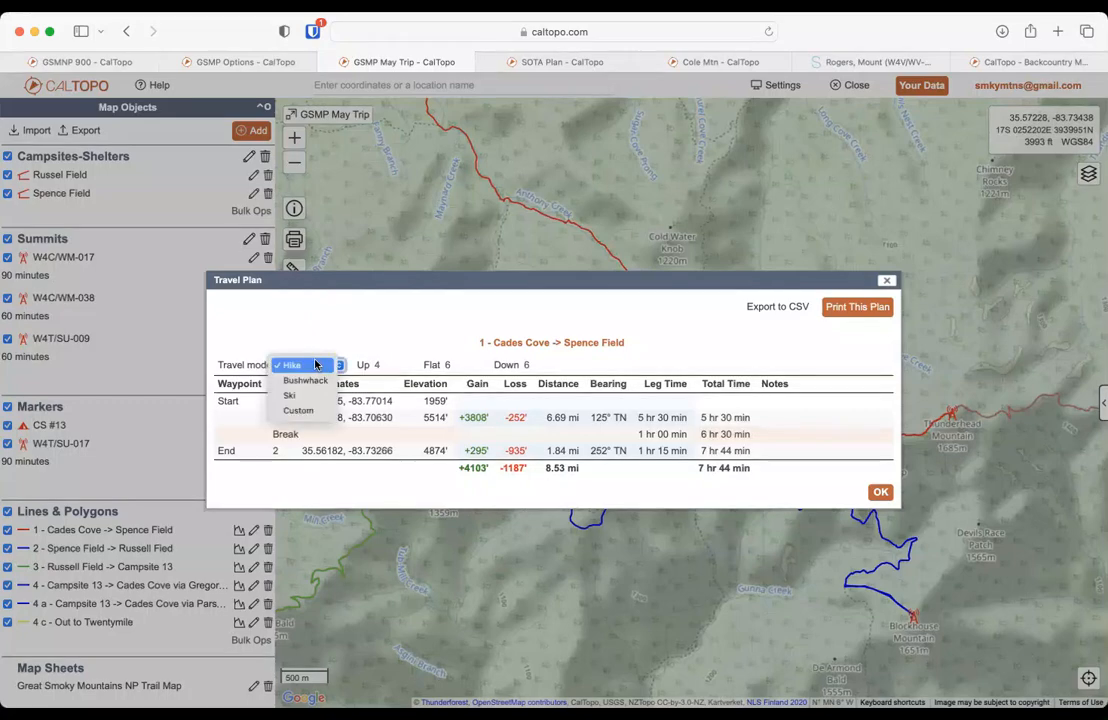
pyautogui.click(298, 410)
pyautogui.click(528, 365)
pyautogui.press('BackSpace')
pyautogui.write('4')
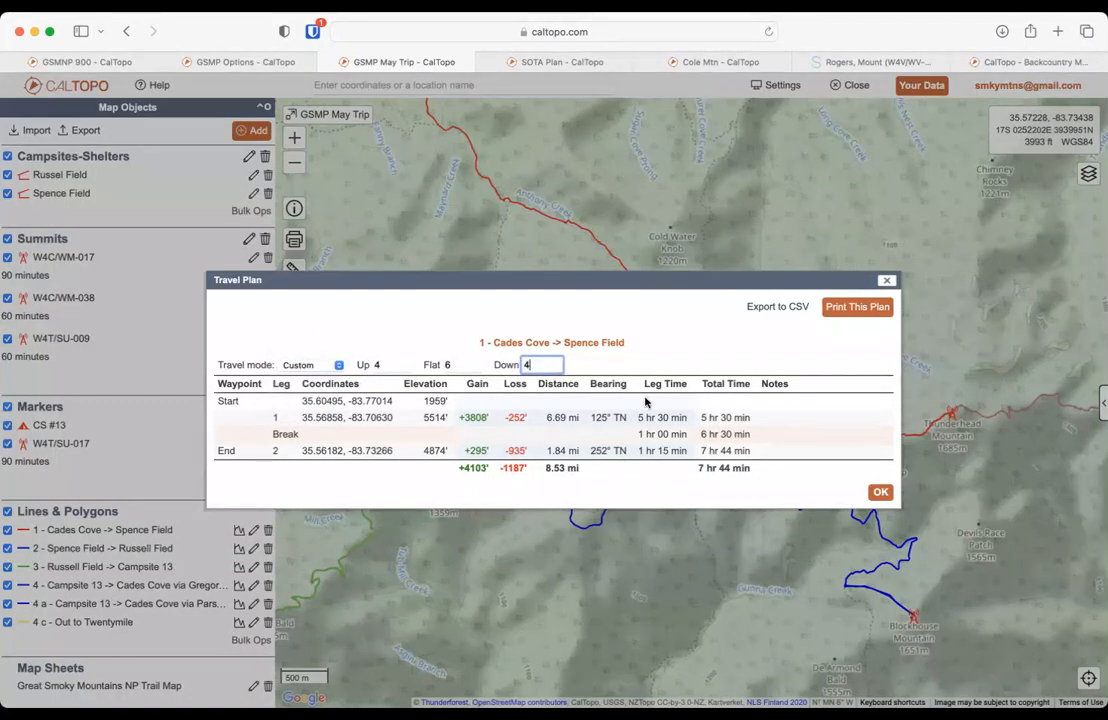
pyautogui.click(882, 493)
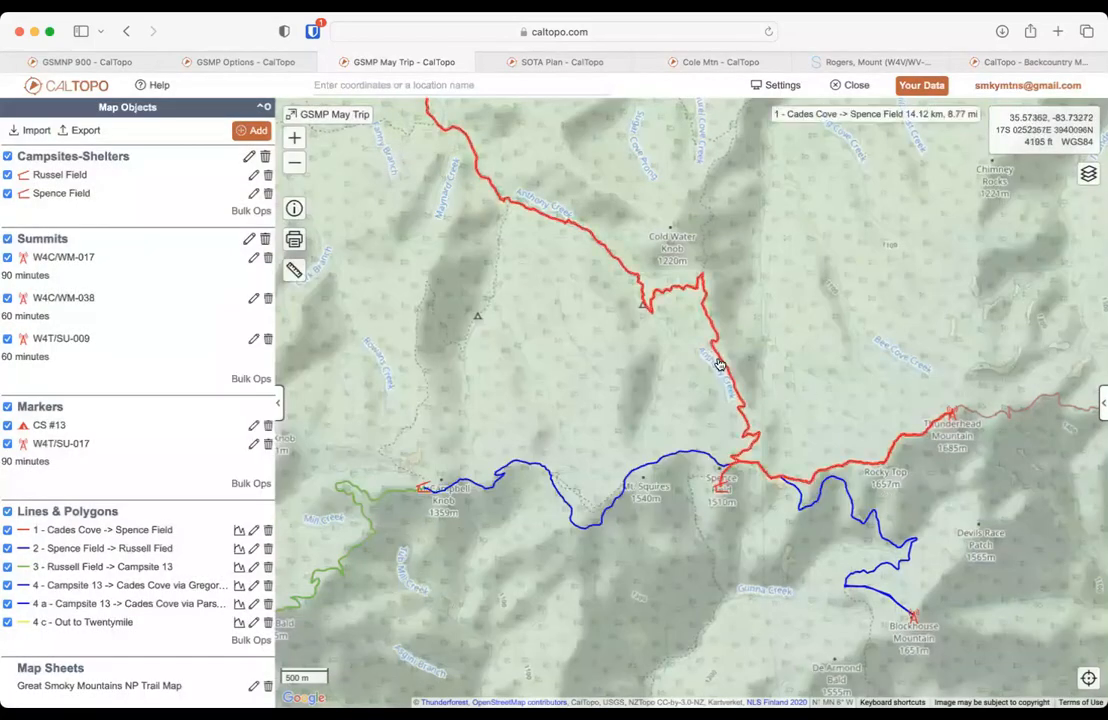
# Step: Try the Custom travel mode with a Down speed of 4 once more in route 1's travel plan and dismiss it
pyautogui.click(721, 357)
pyautogui.click(662, 296)
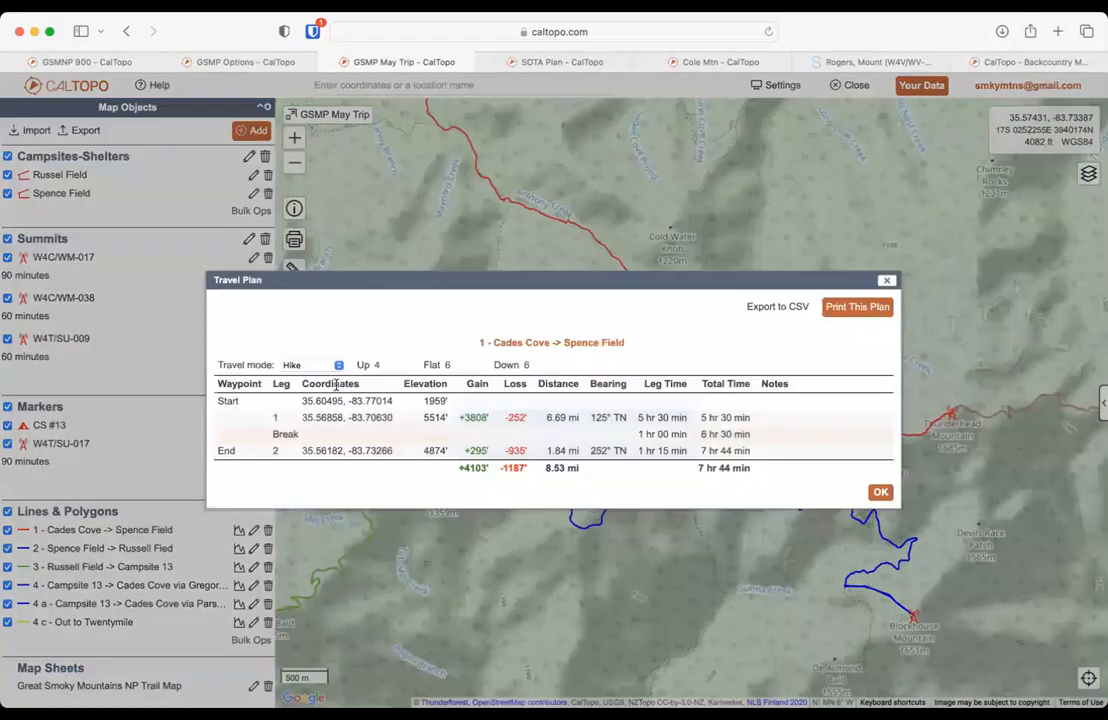
pyautogui.click(323, 366)
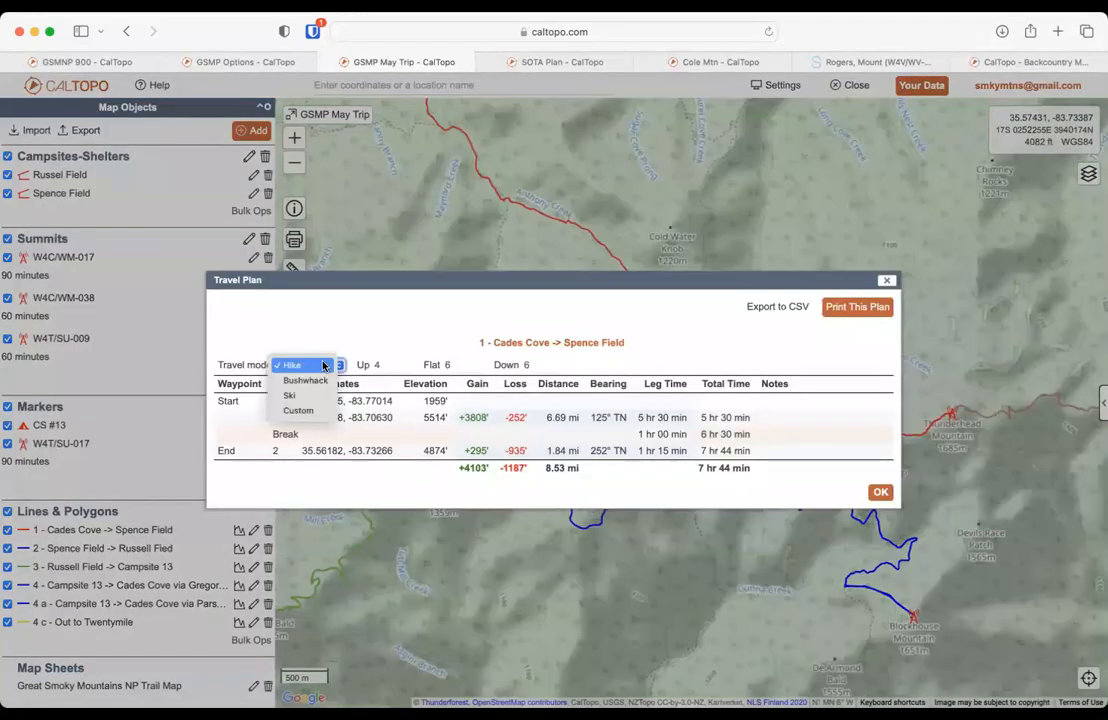
pyautogui.click(296, 410)
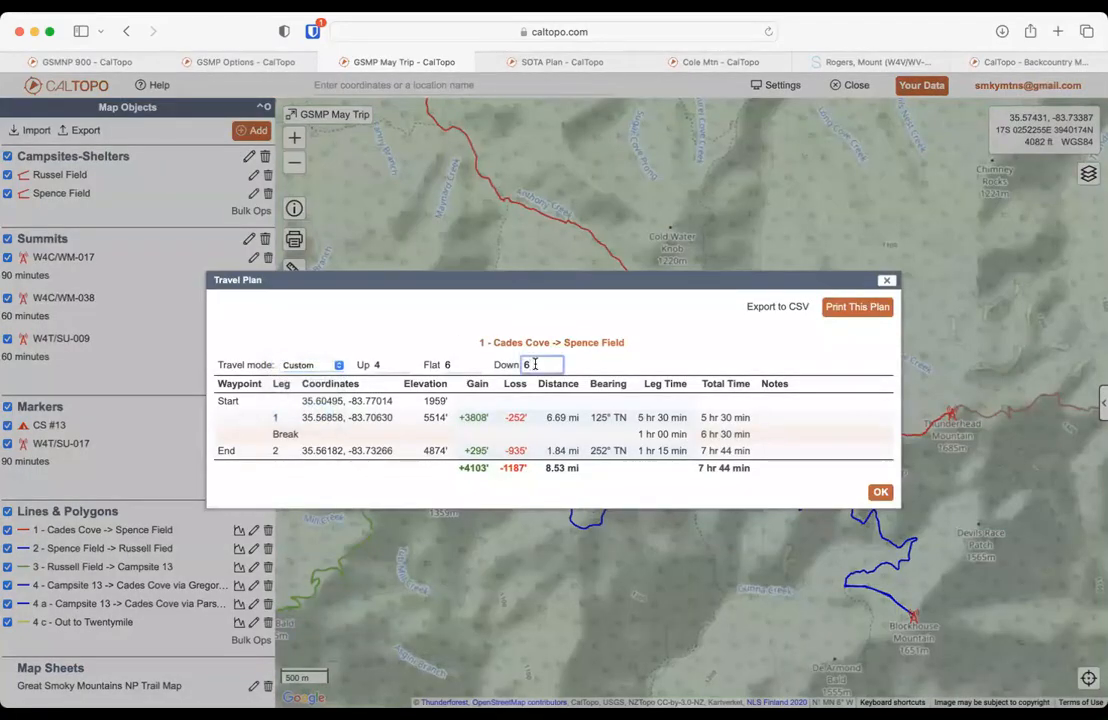
pyautogui.write('4')
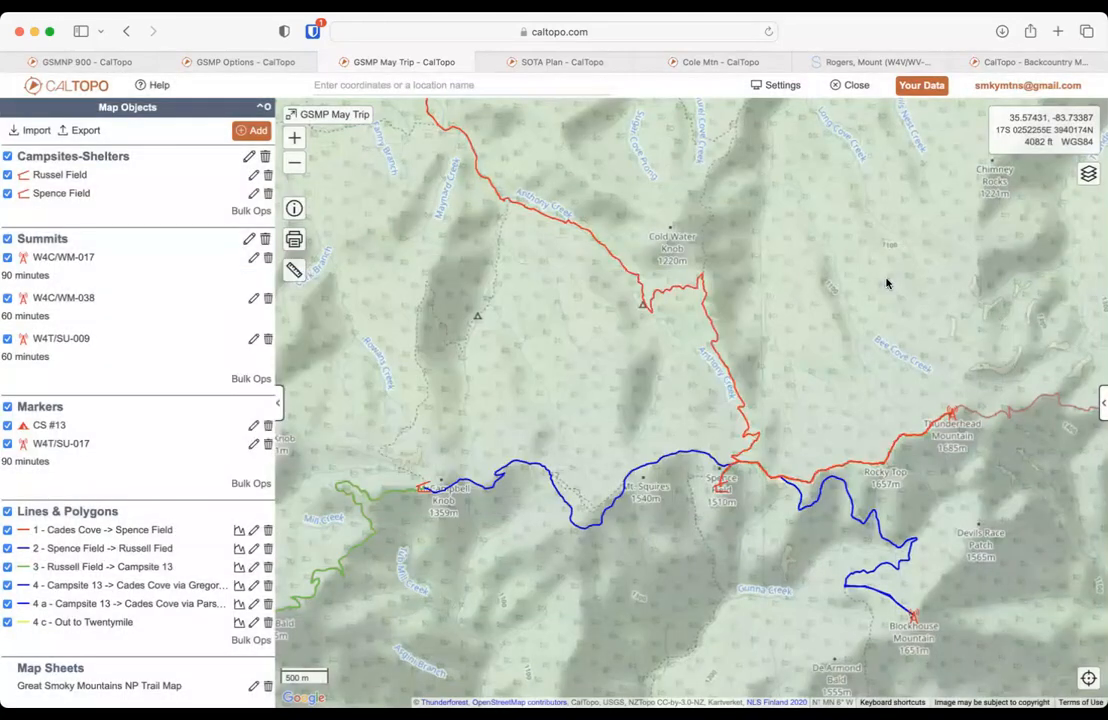
pyautogui.click(888, 281)
# Step: Hide the map object list and examine the travel plan for route 3 - Russell Field -> Campsite 13, including its summit breaks
pyautogui.moveTo(512, 540); pyautogui.dragTo(951, 303)
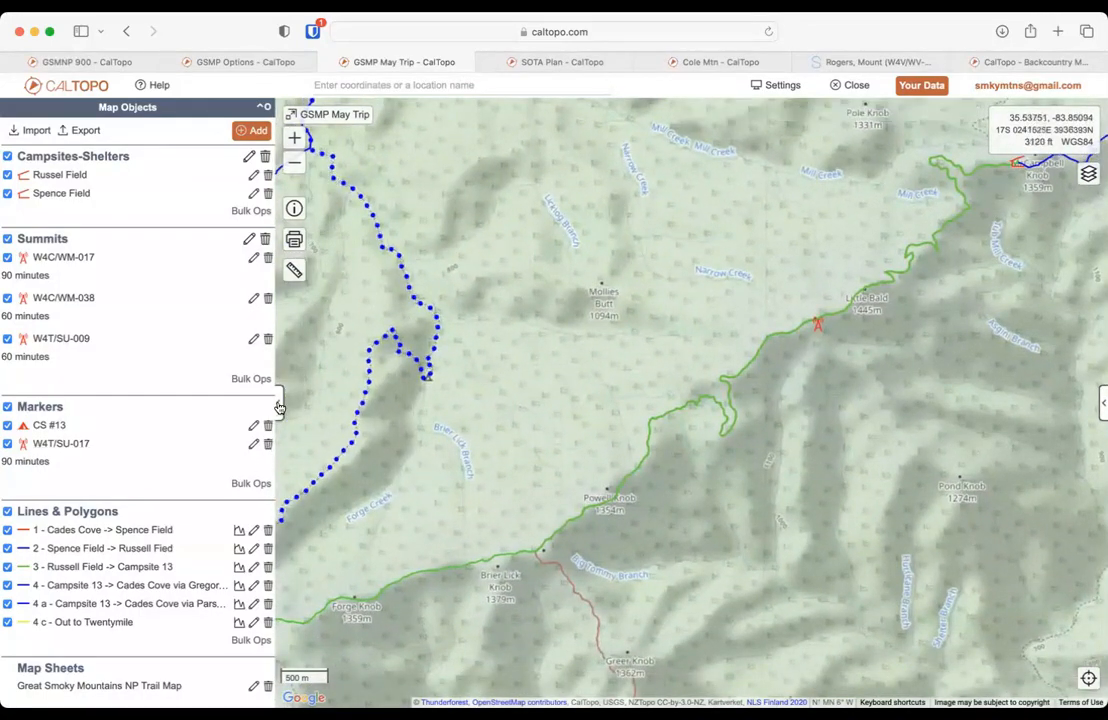
pyautogui.click(279, 403)
pyautogui.moveTo(376, 428); pyautogui.dragTo(494, 382)
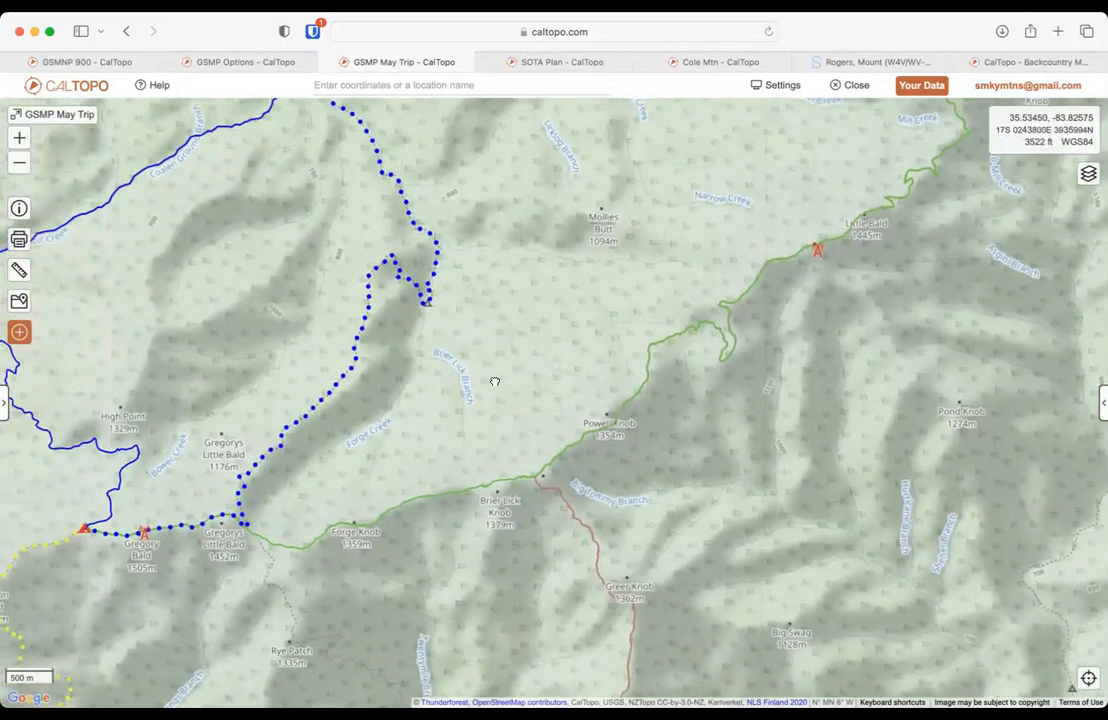
pyautogui.moveTo(833, 366); pyautogui.dragTo(767, 425)
pyautogui.click(19, 162)
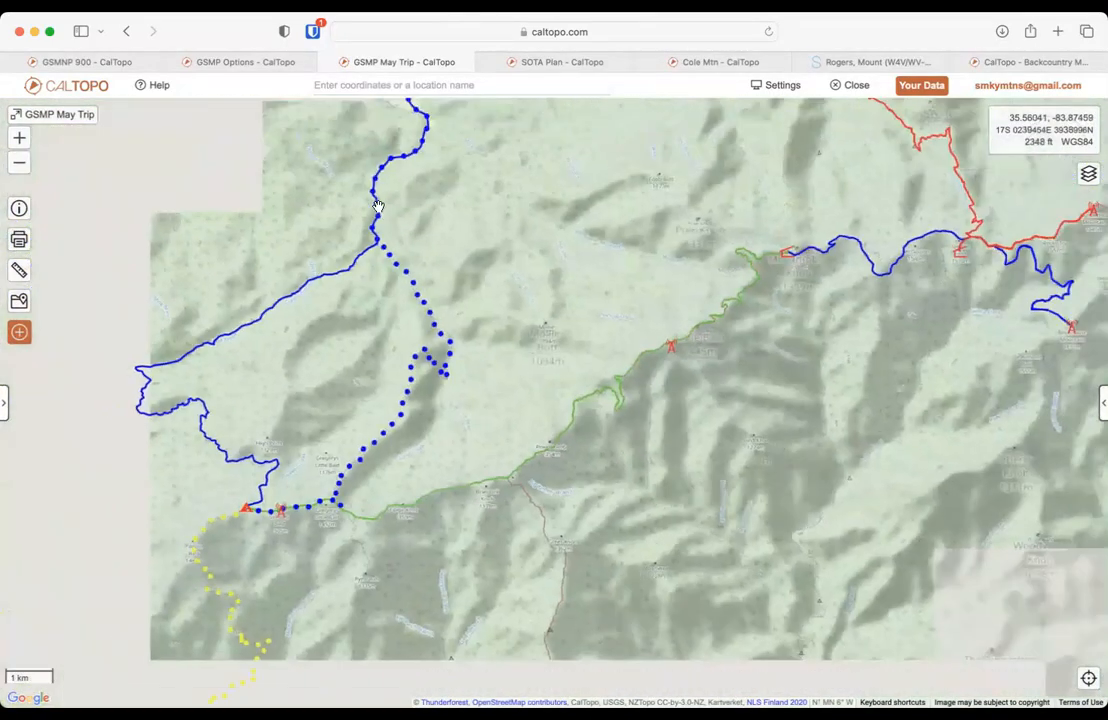
pyautogui.moveTo(692, 391); pyautogui.dragTo(796, 339)
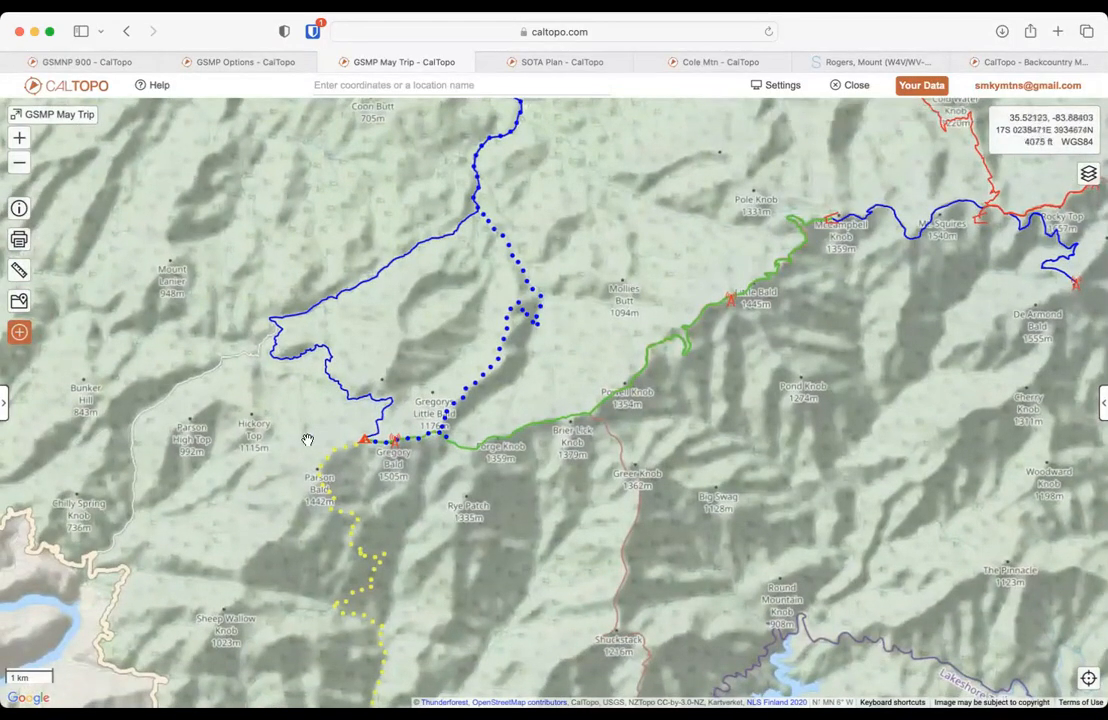
pyautogui.click(627, 384)
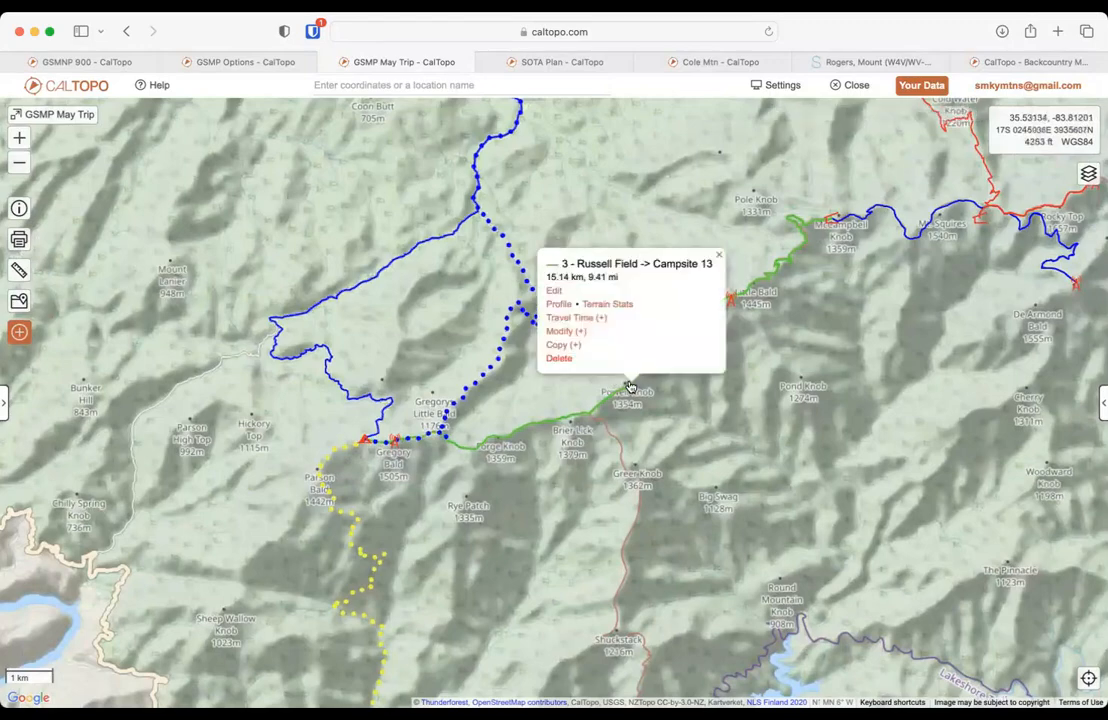
pyautogui.click(576, 318)
pyautogui.click(578, 318)
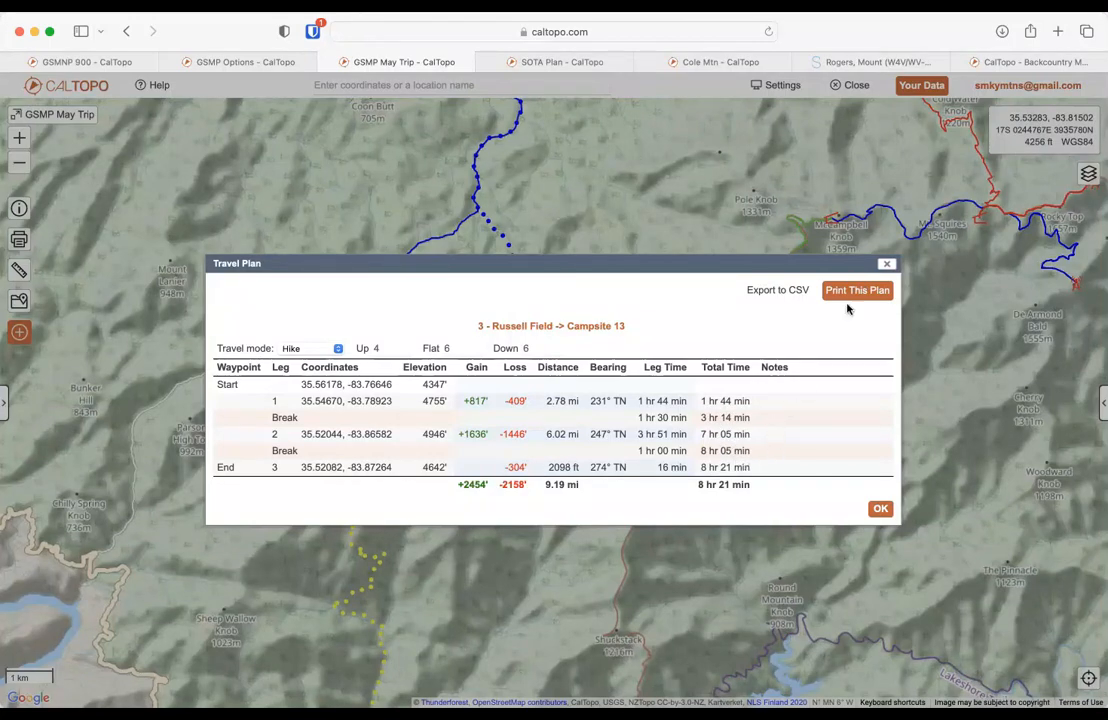
pyautogui.click(886, 266)
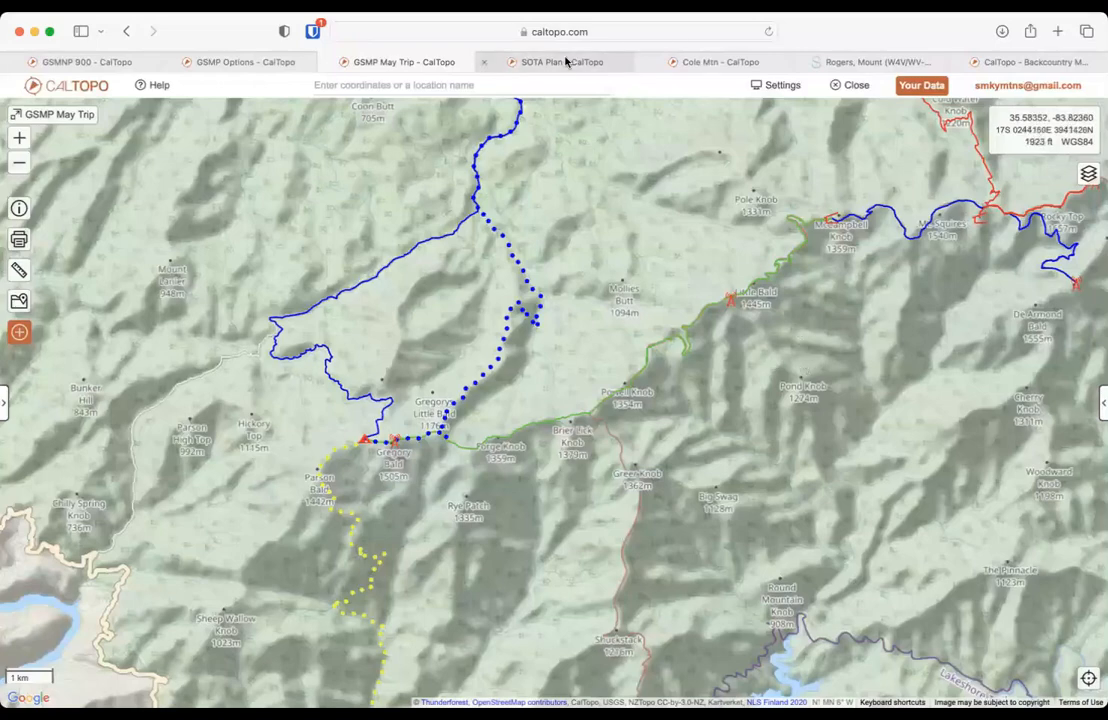
pyautogui.click(559, 63)
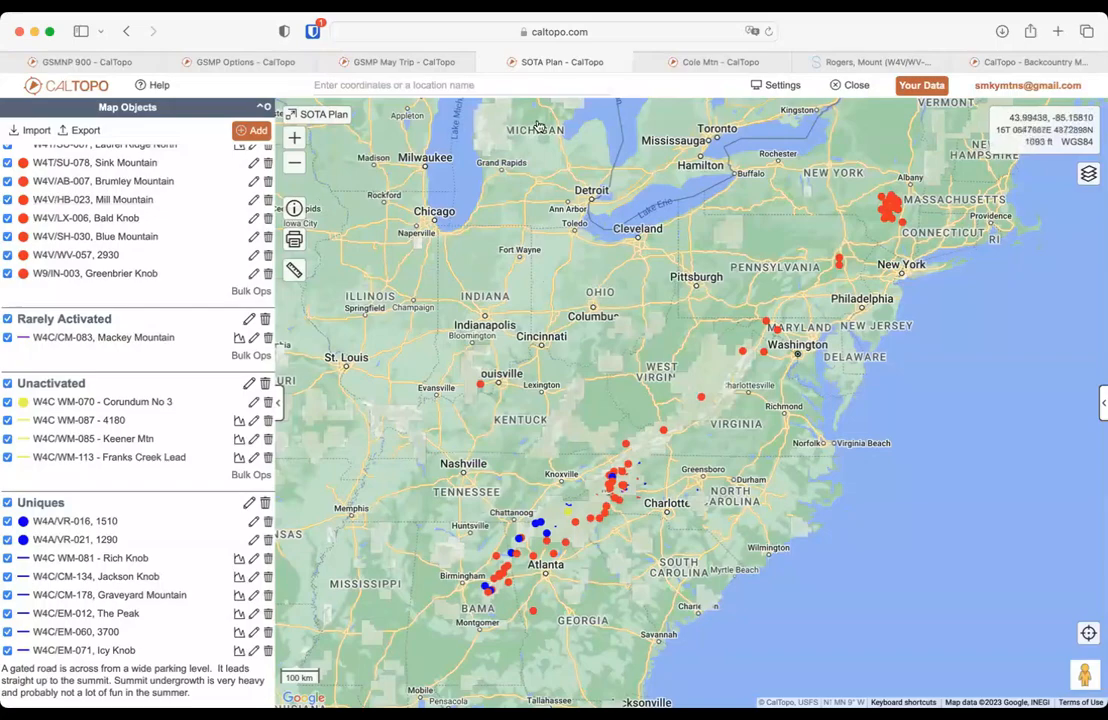
pyautogui.scroll(3, 460, 231)
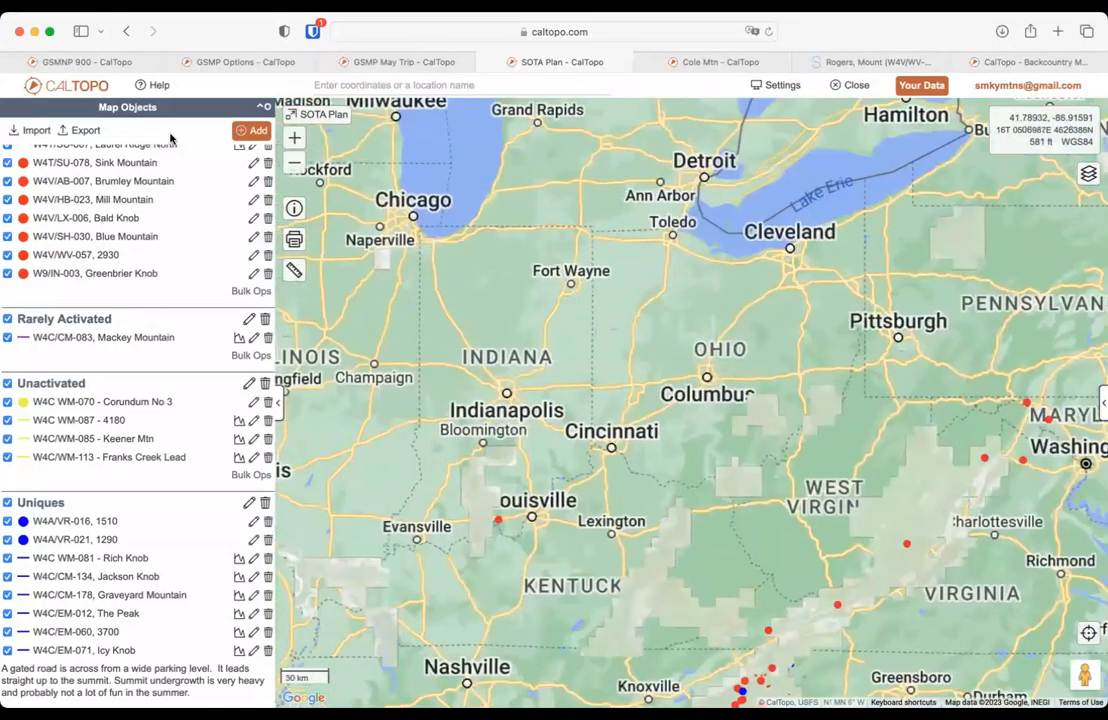
pyautogui.click(383, 63)
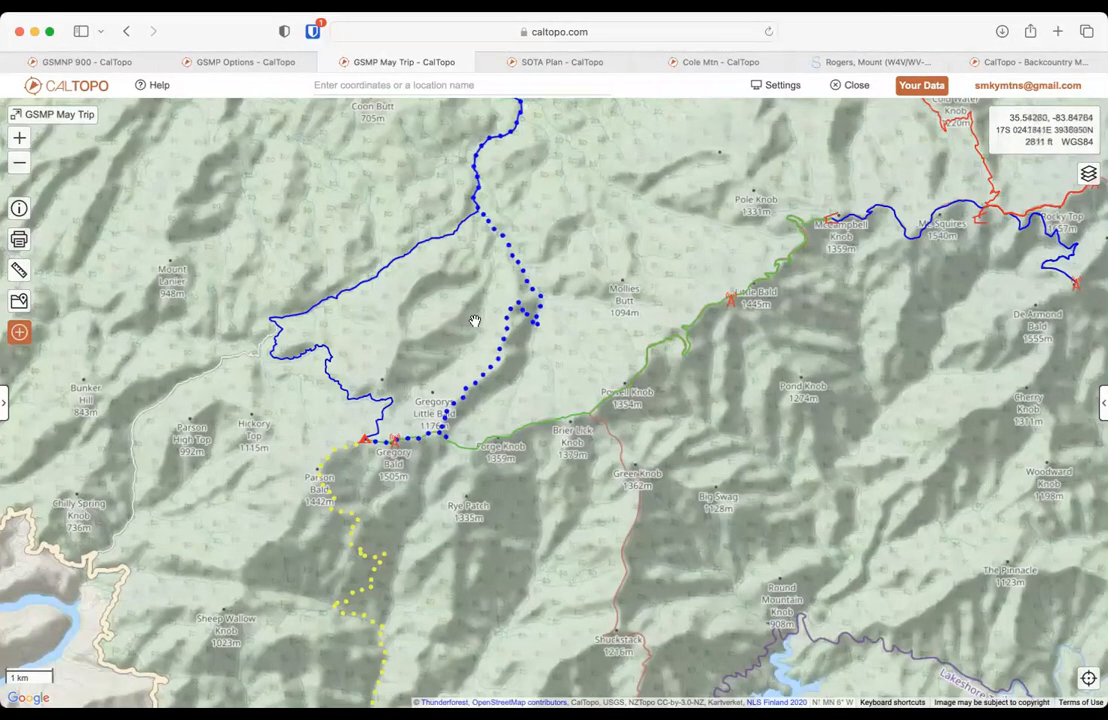
# Step: Reopen the travel plan for route 3 - Russell Field -> Campsite 13 from its line on the map
pyautogui.click(529, 430)
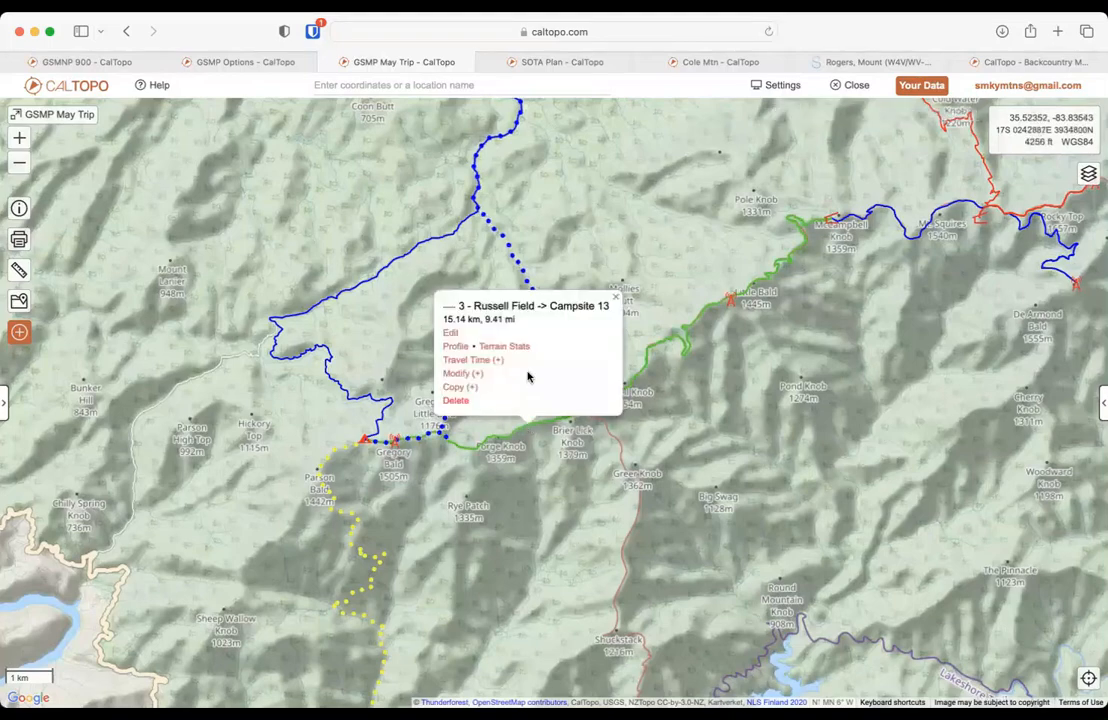
pyautogui.click(467, 363)
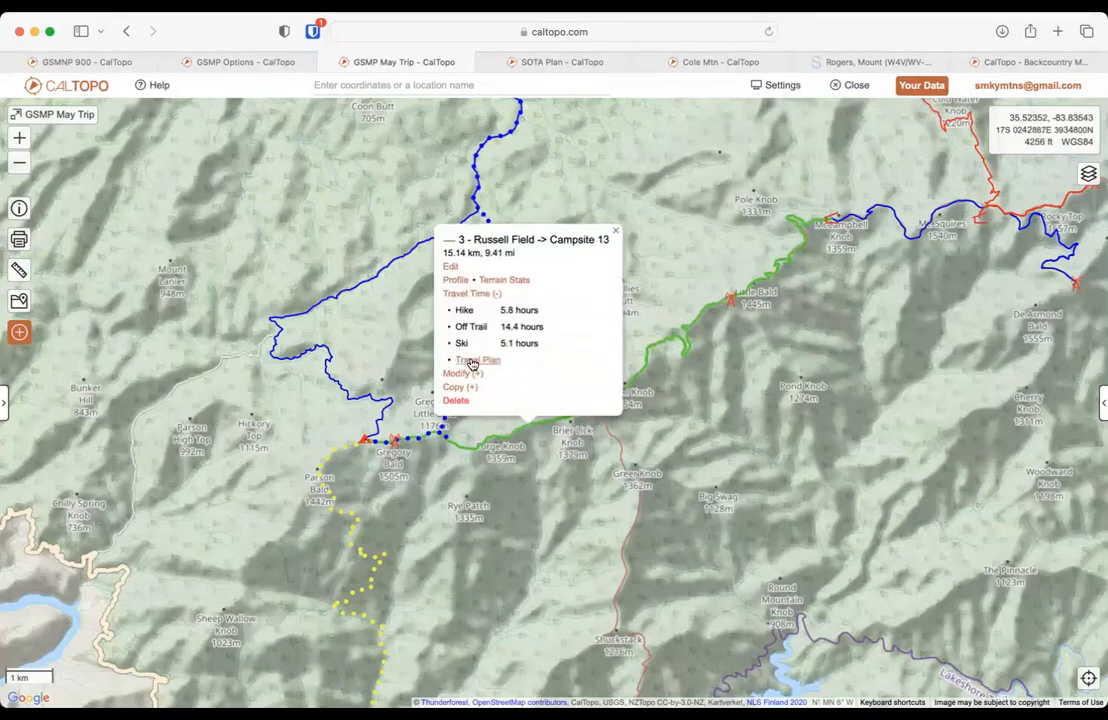
pyautogui.click(469, 361)
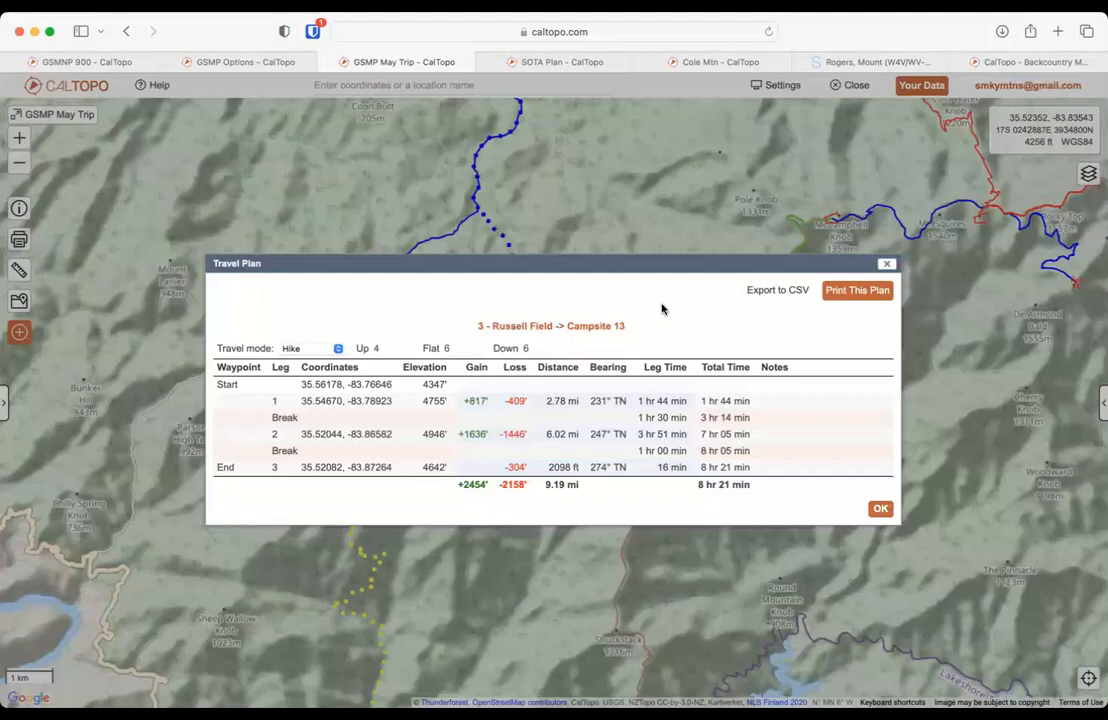
pyautogui.press('super+a')
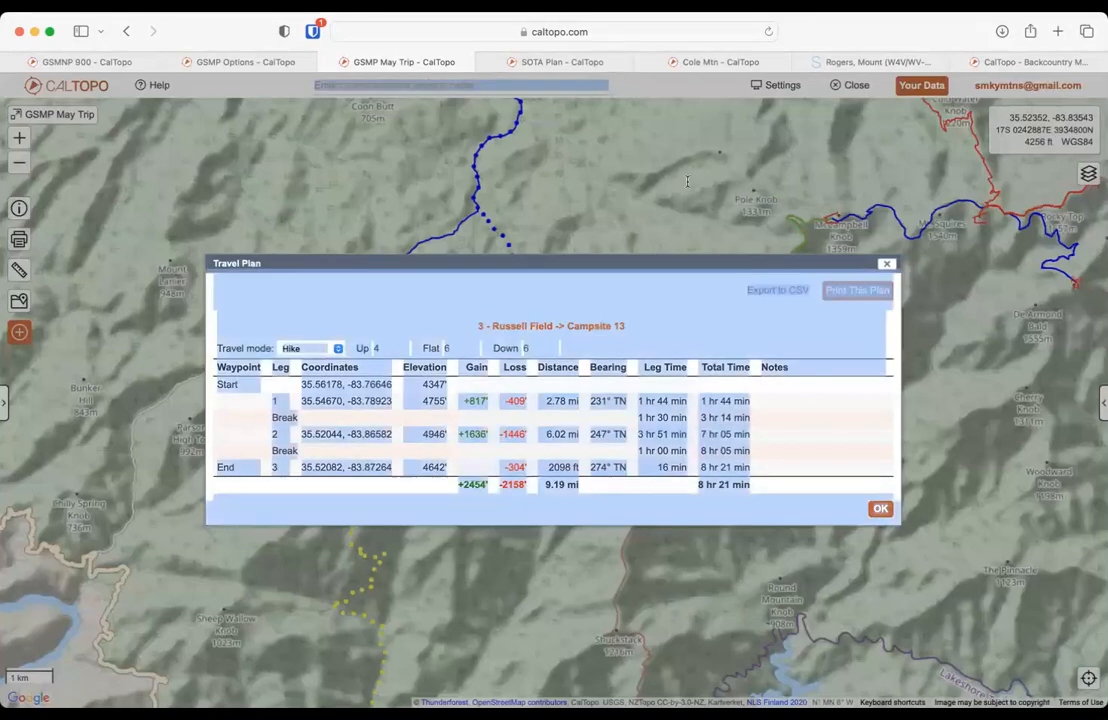
pyautogui.click(671, 260)
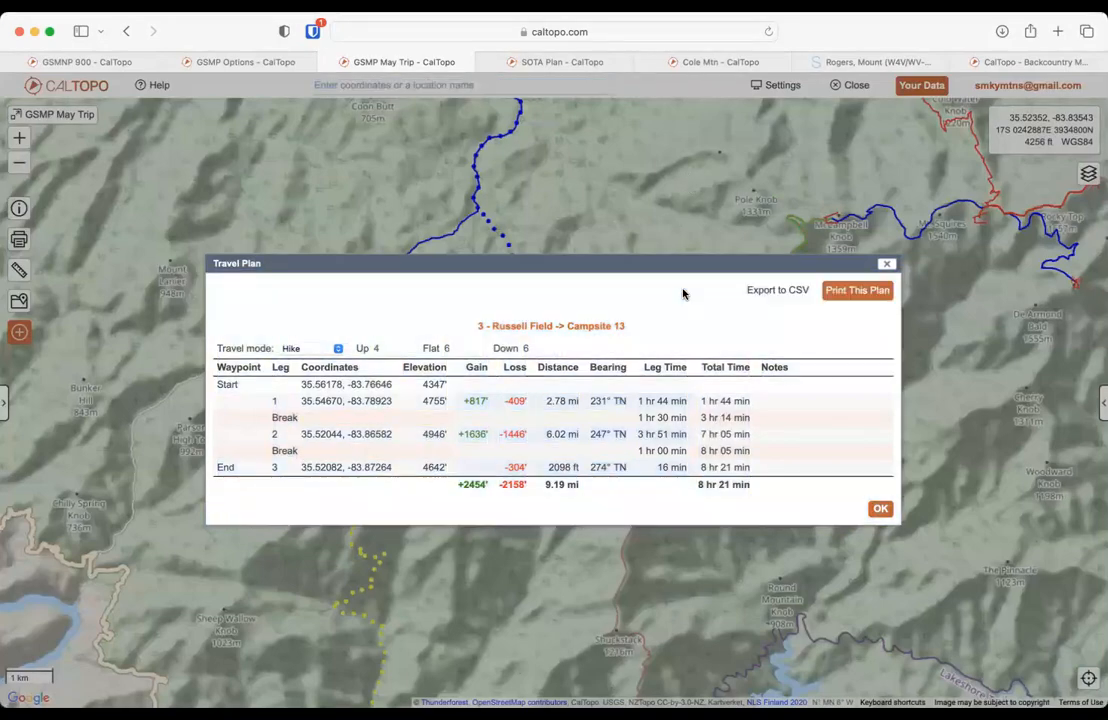
# Step: Try a Custom travel mode with a Down speed of 3 in route 3's travel plan
pyautogui.click(328, 350)
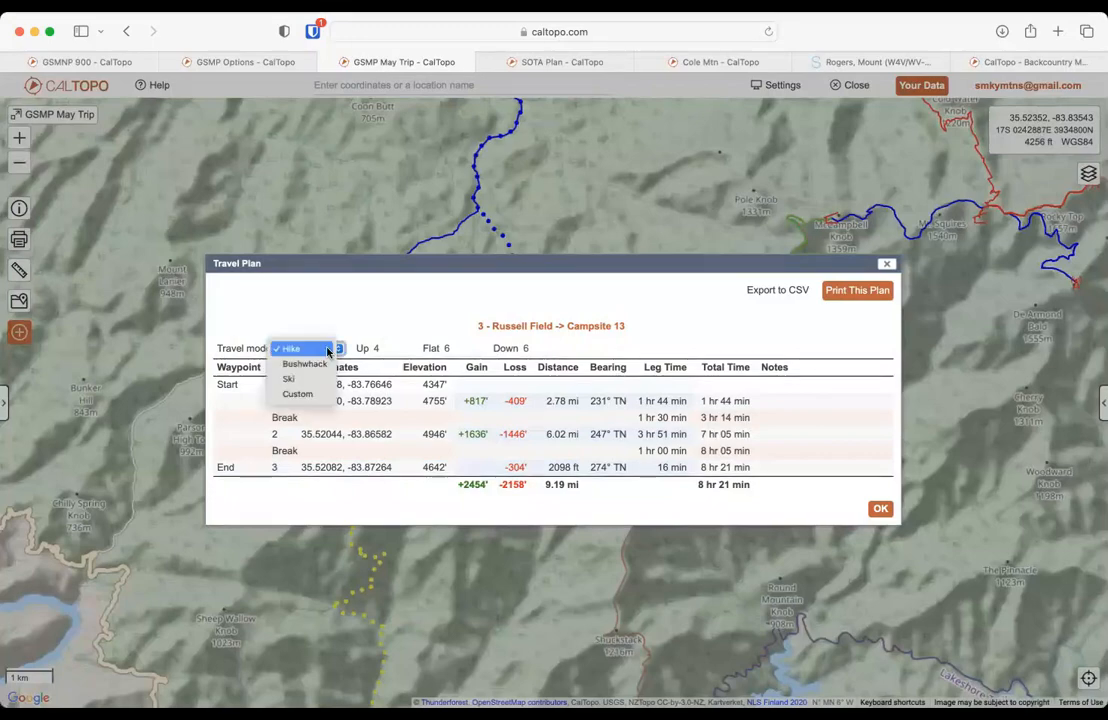
pyautogui.click(306, 395)
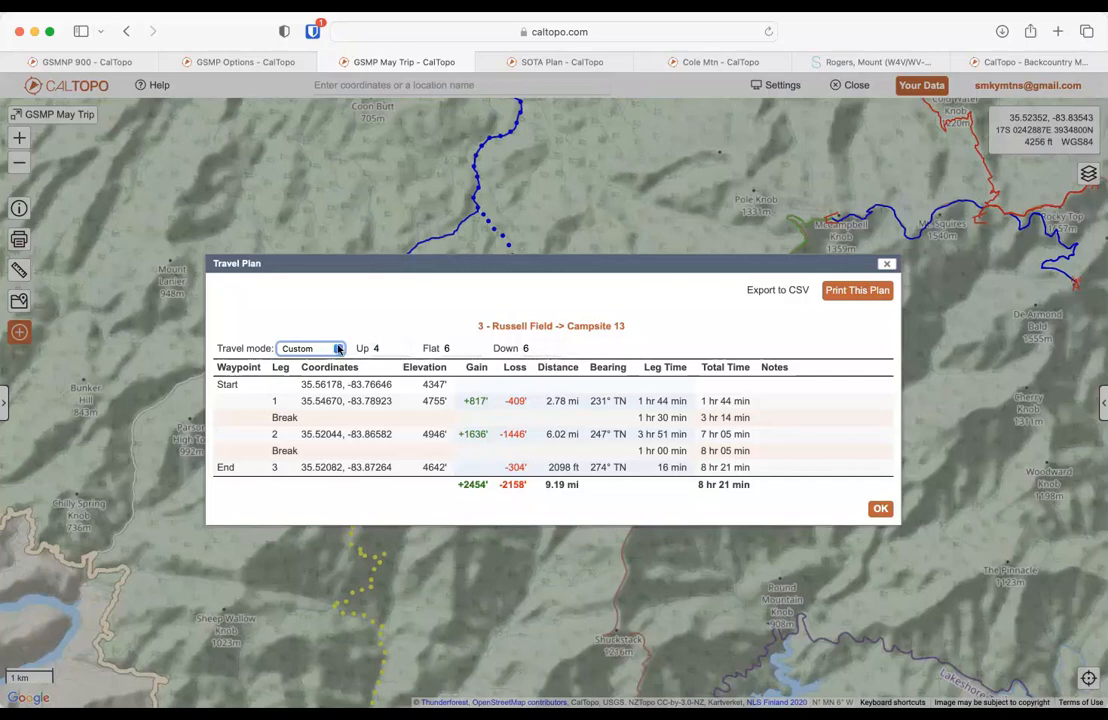
pyautogui.click(527, 347)
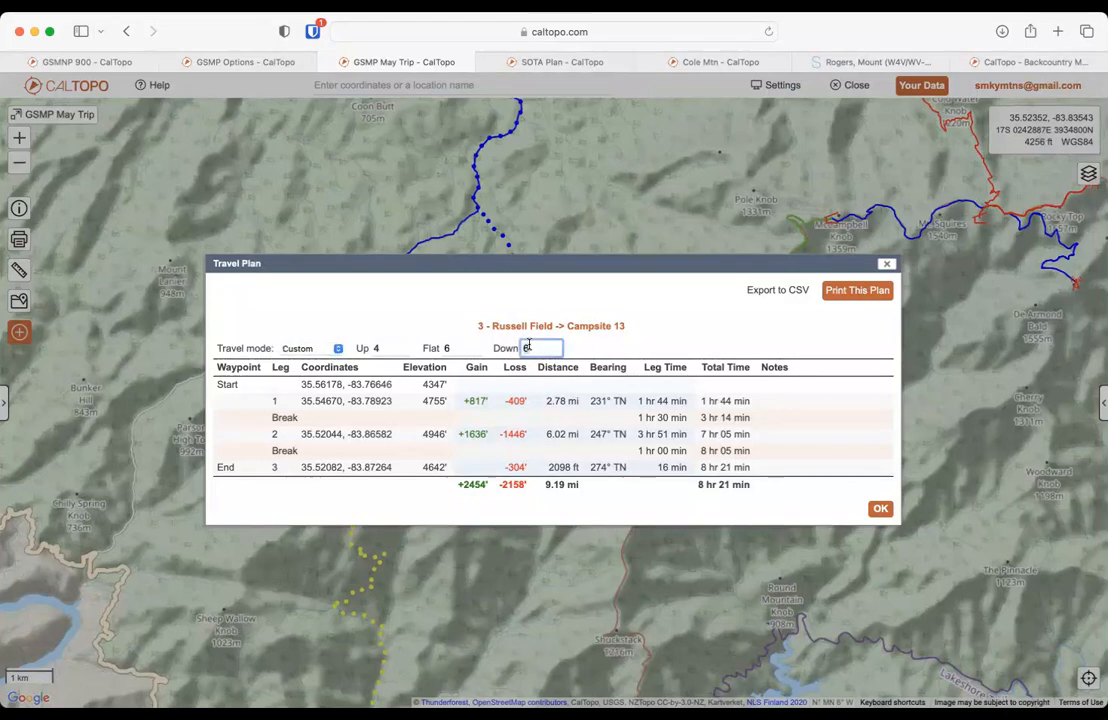
pyautogui.write('4')
pyautogui.click(467, 347)
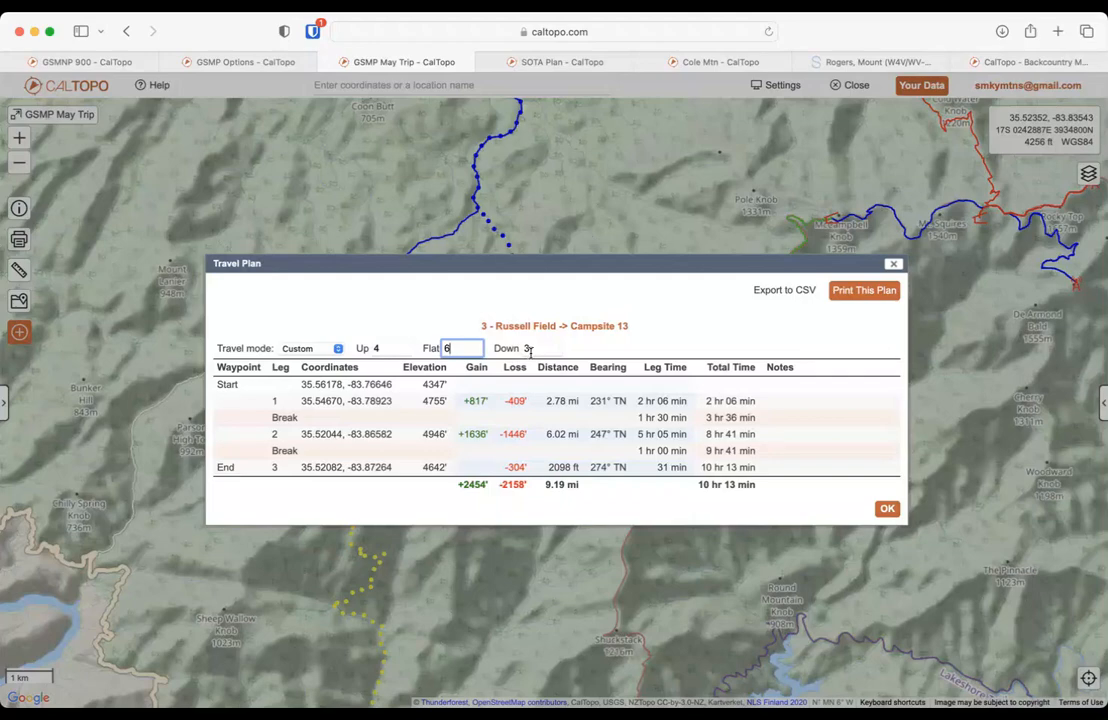
# Step: Check the available travel modes in route 3's travel plan and close the plan
pyautogui.click(337, 348)
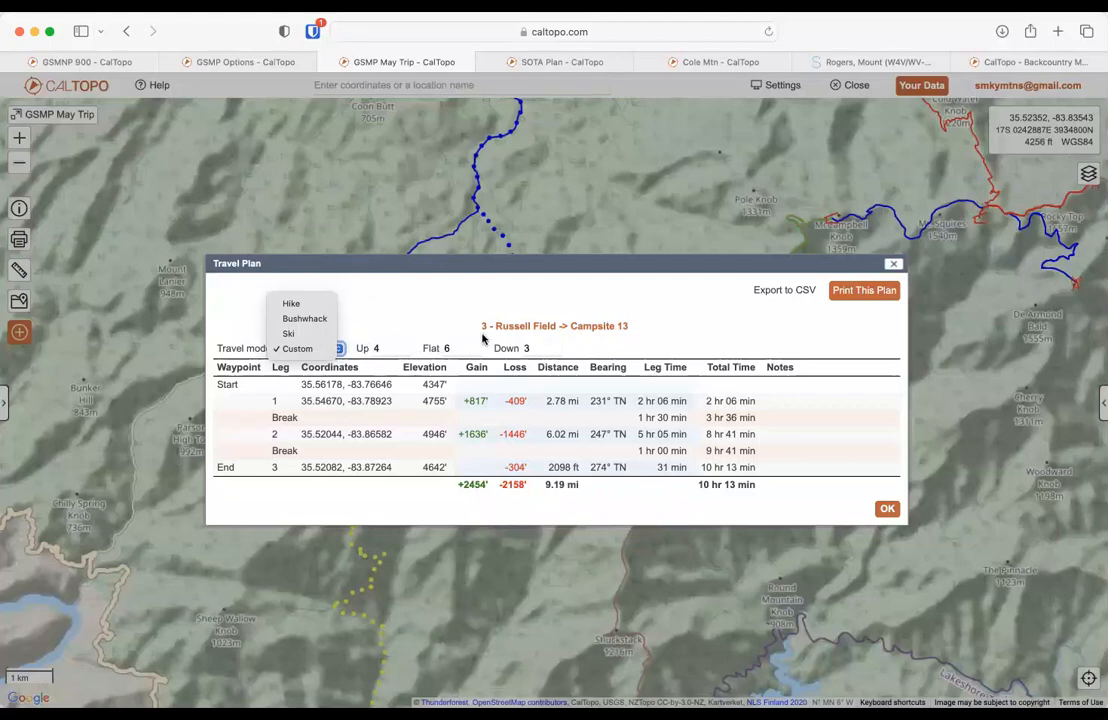
pyautogui.click(403, 306)
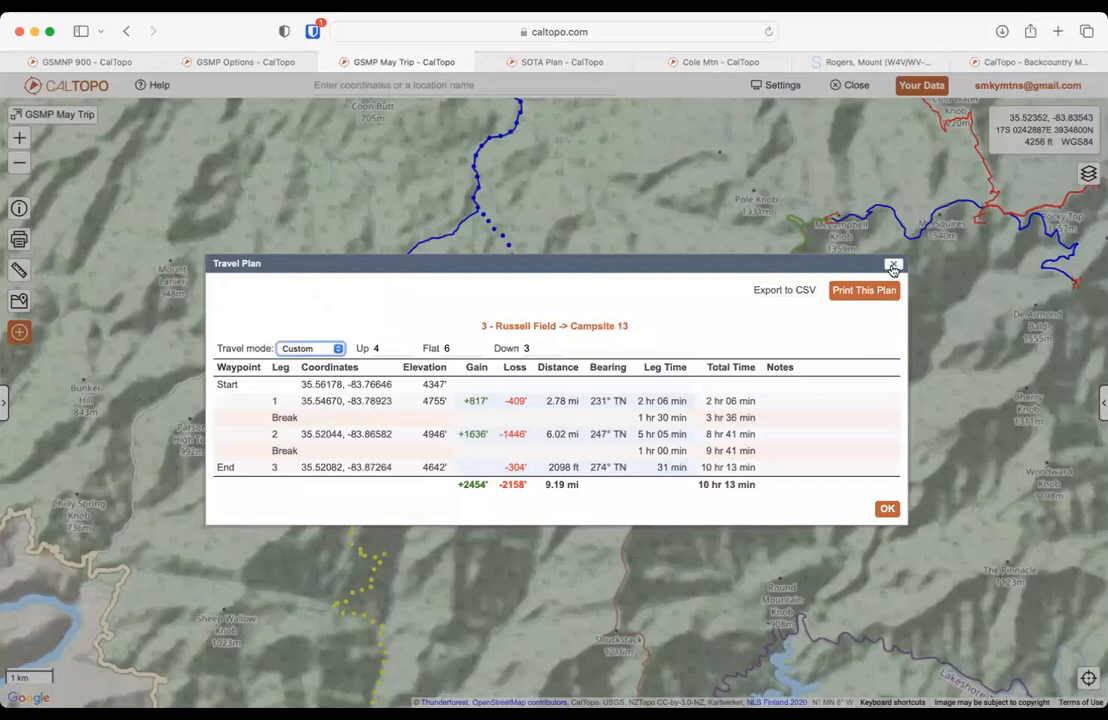
pyautogui.click(337, 347)
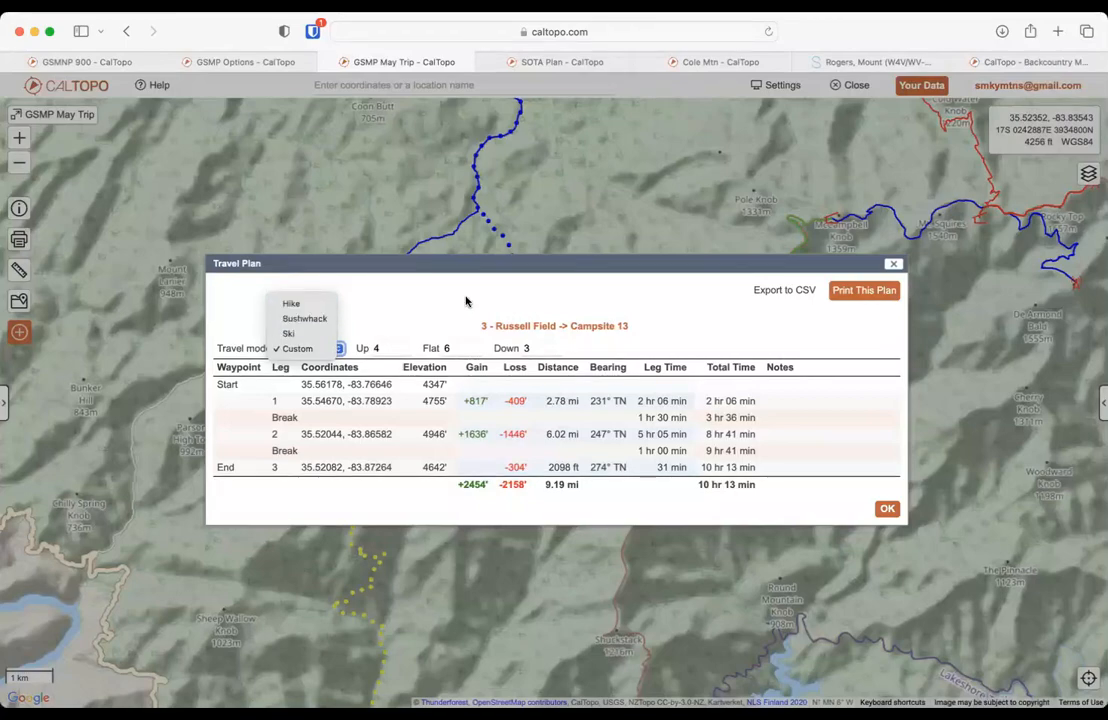
pyautogui.click(557, 294)
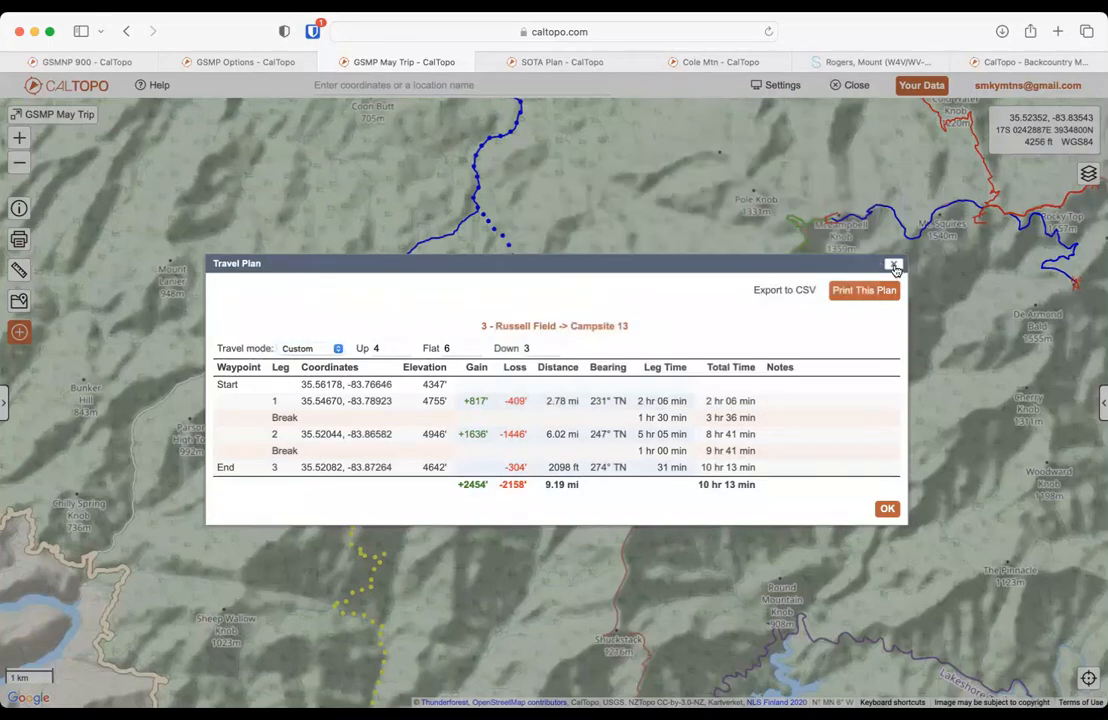
pyautogui.click(894, 264)
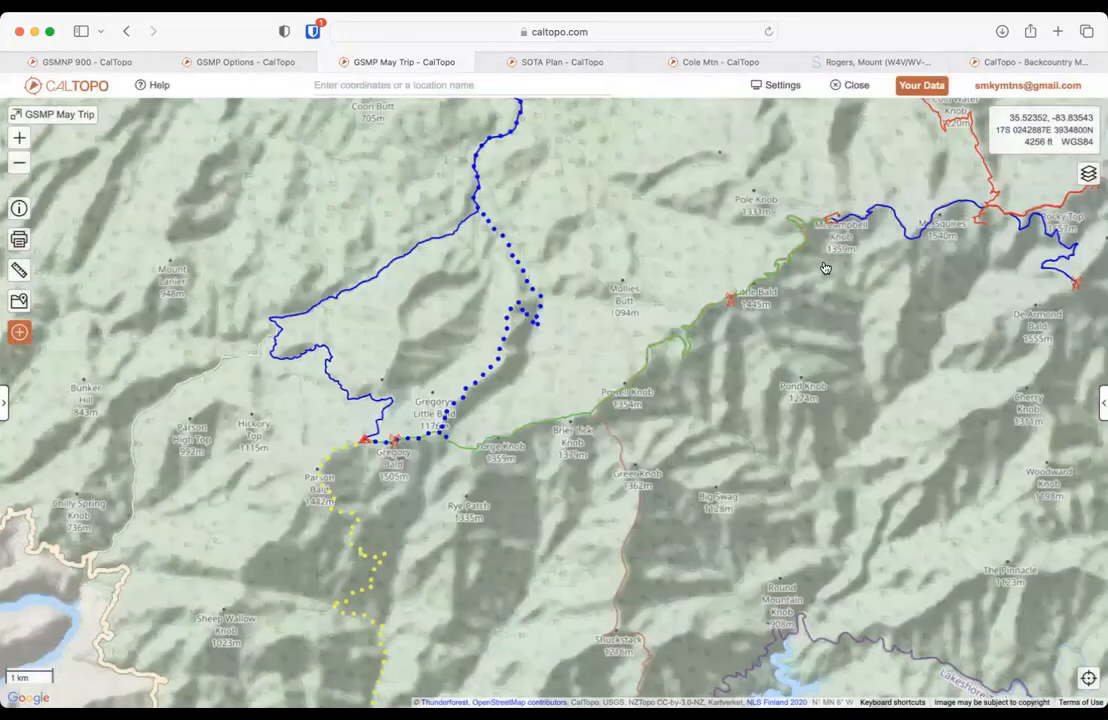
# Step: Generate a combined travel plan for routes 1, 2, 3 and 4 c with bulk operations, review its leg times and close it
pyautogui.click(5, 400)
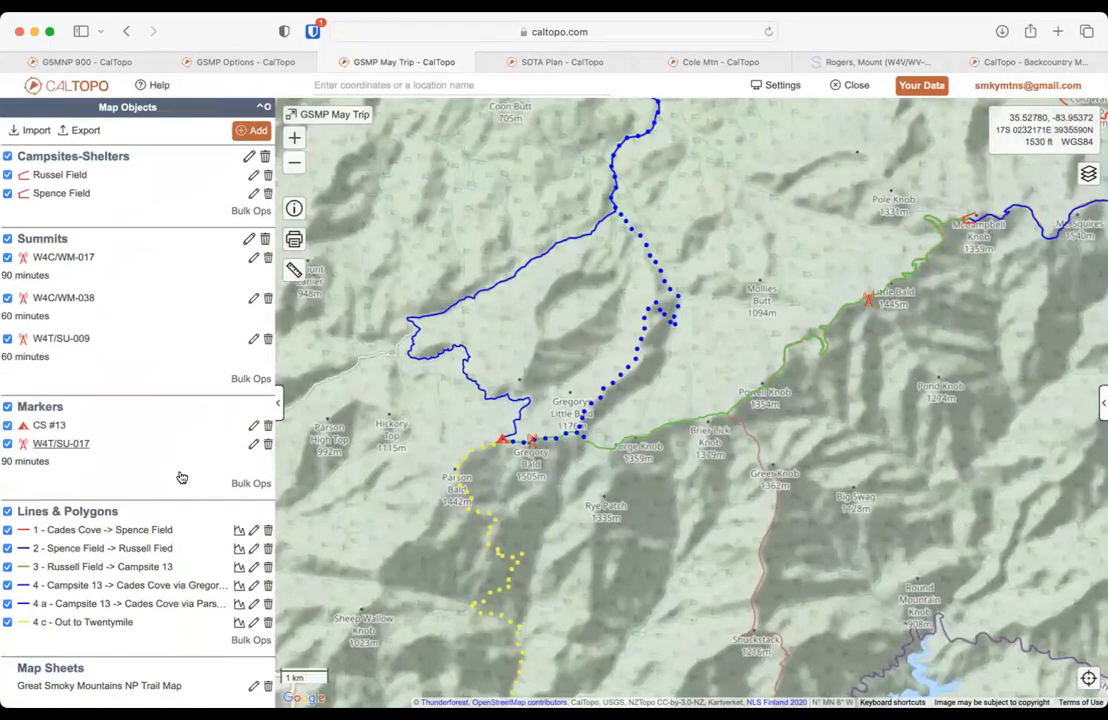
pyautogui.scroll(-1, 181, 477)
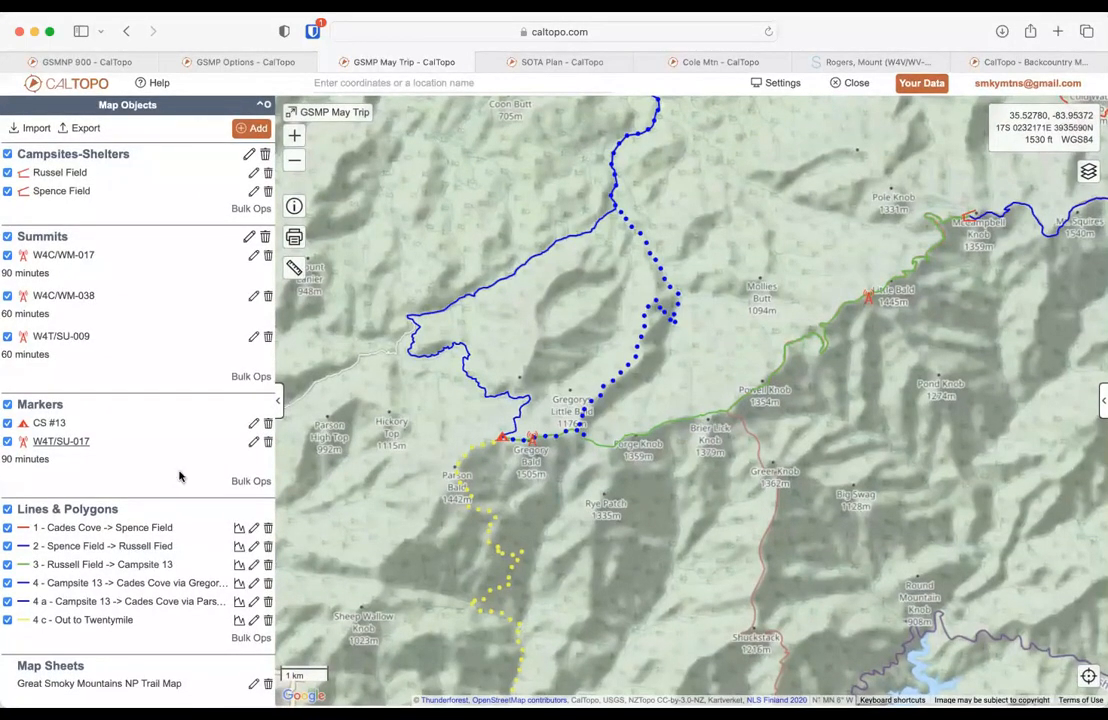
pyautogui.click(251, 637)
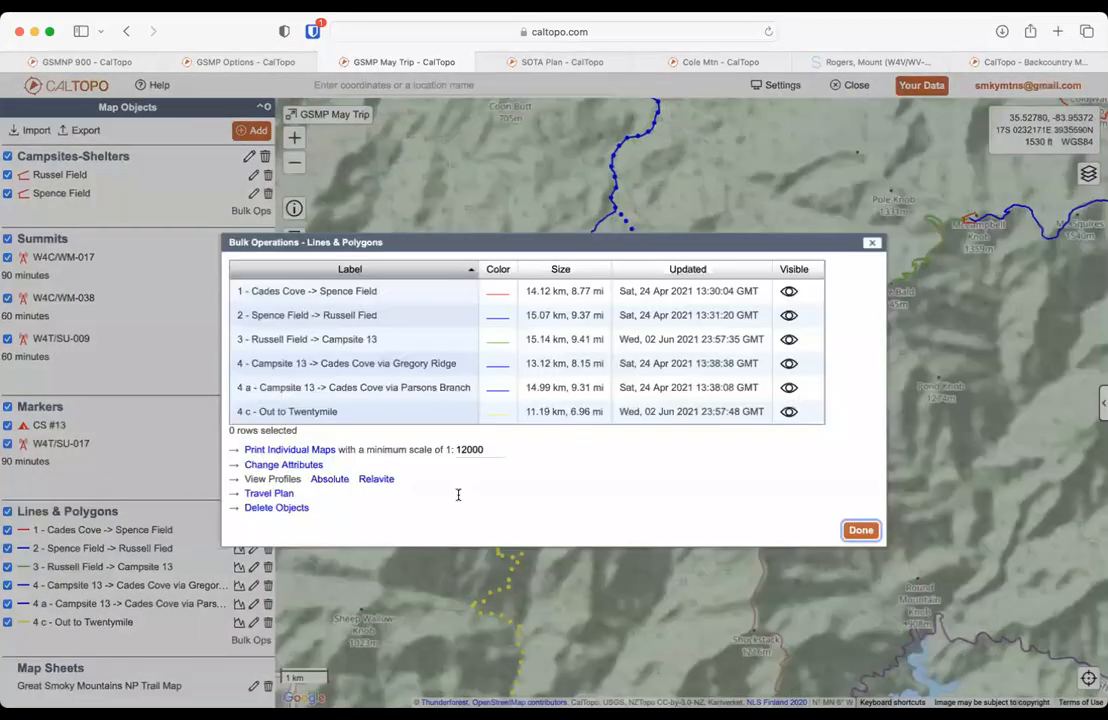
pyautogui.click(382, 295)
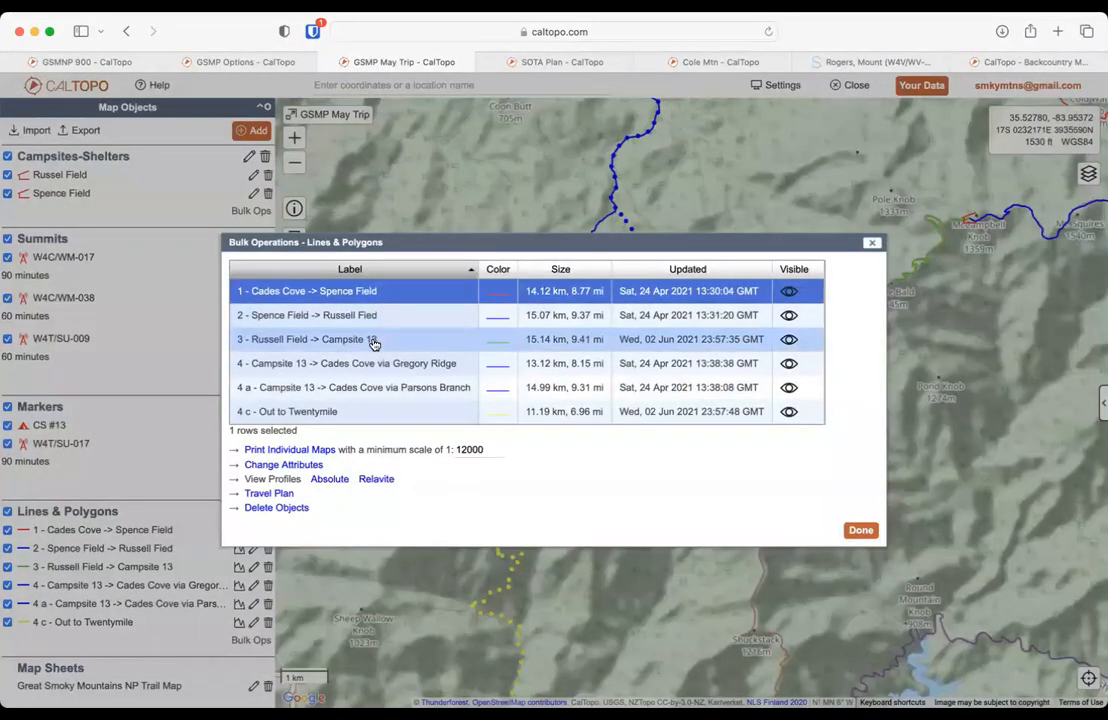
pyautogui.keyDown('shift'); pyautogui.click(374, 341); pyautogui.keyUp('shift')
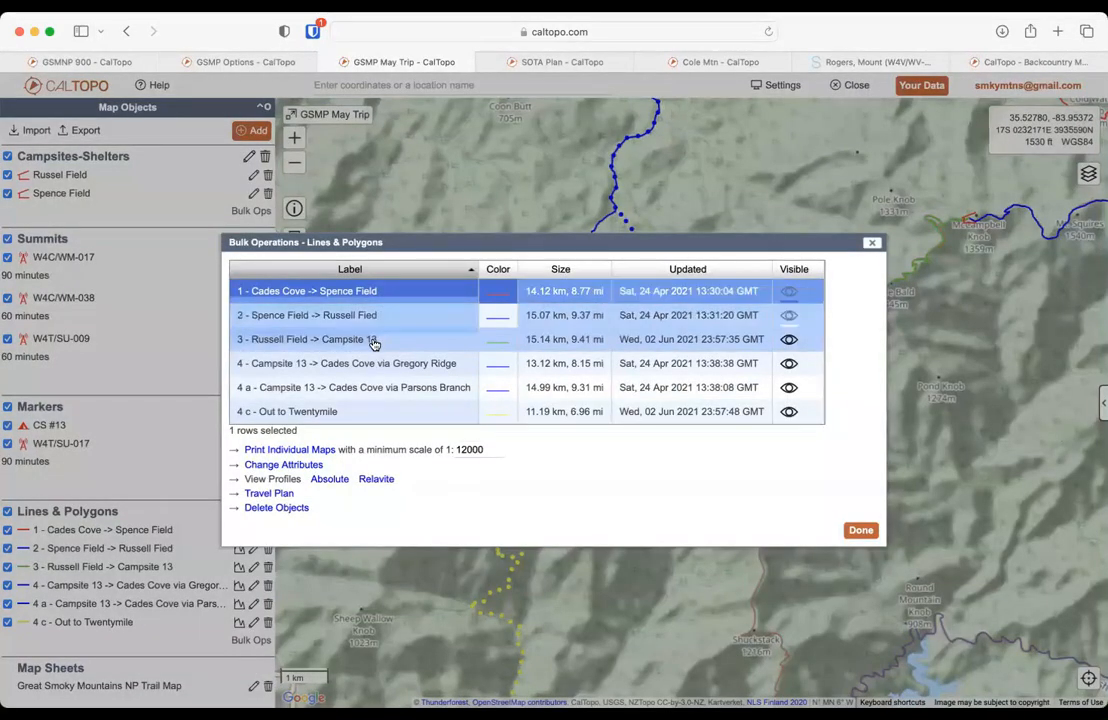
pyautogui.keyDown('super'); pyautogui.click(330, 421); pyautogui.keyUp('super')
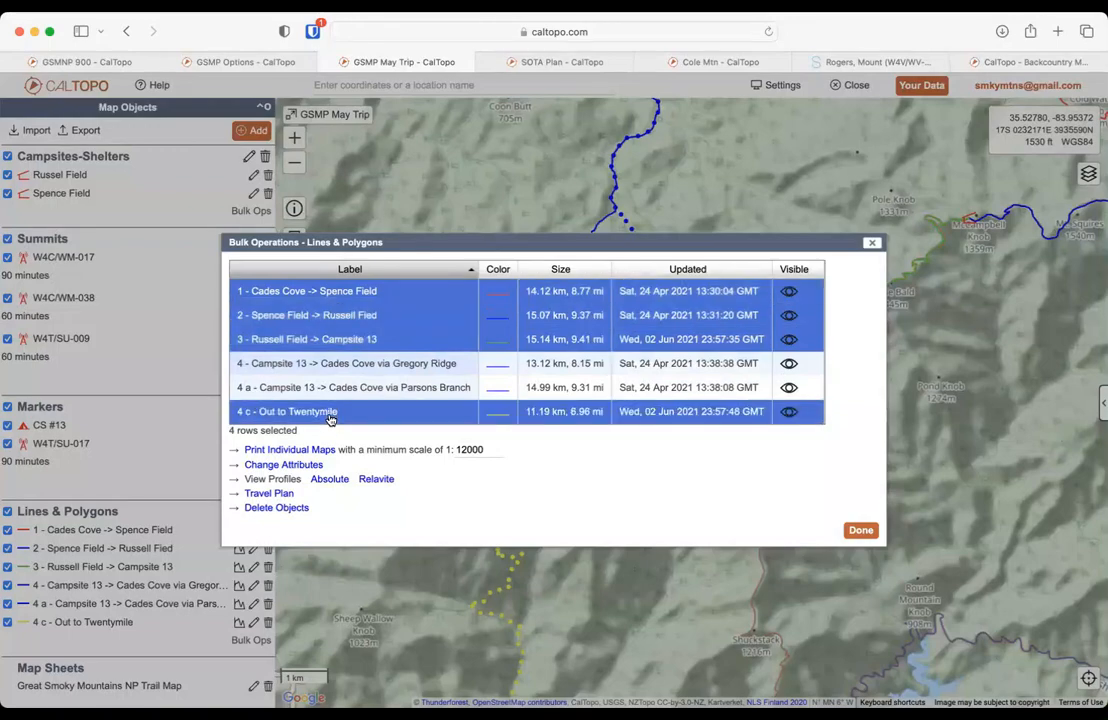
pyautogui.click(270, 494)
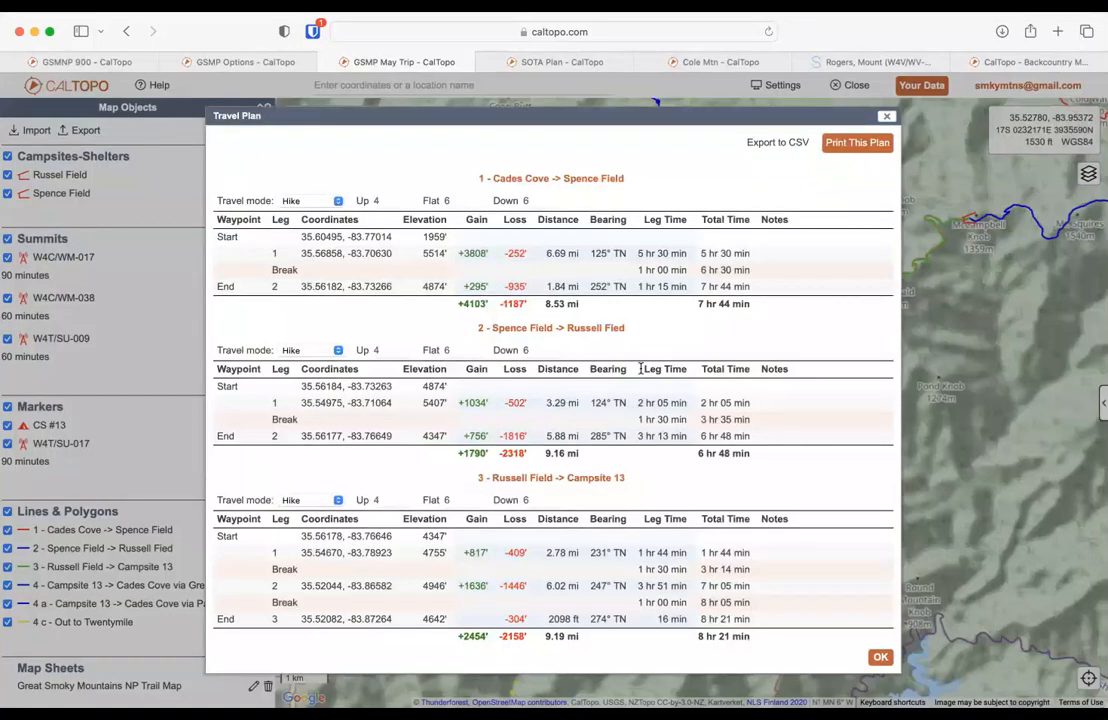
pyautogui.scroll(-3, 641, 368)
pyautogui.scroll(3, 615, 375)
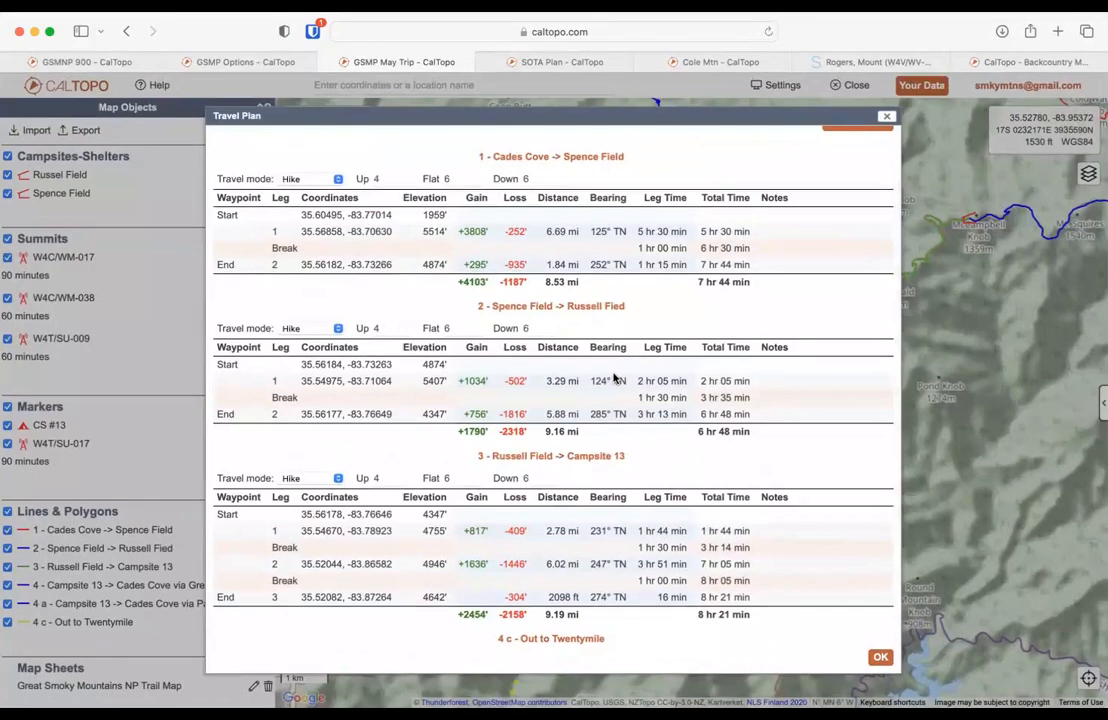
pyautogui.click(888, 118)
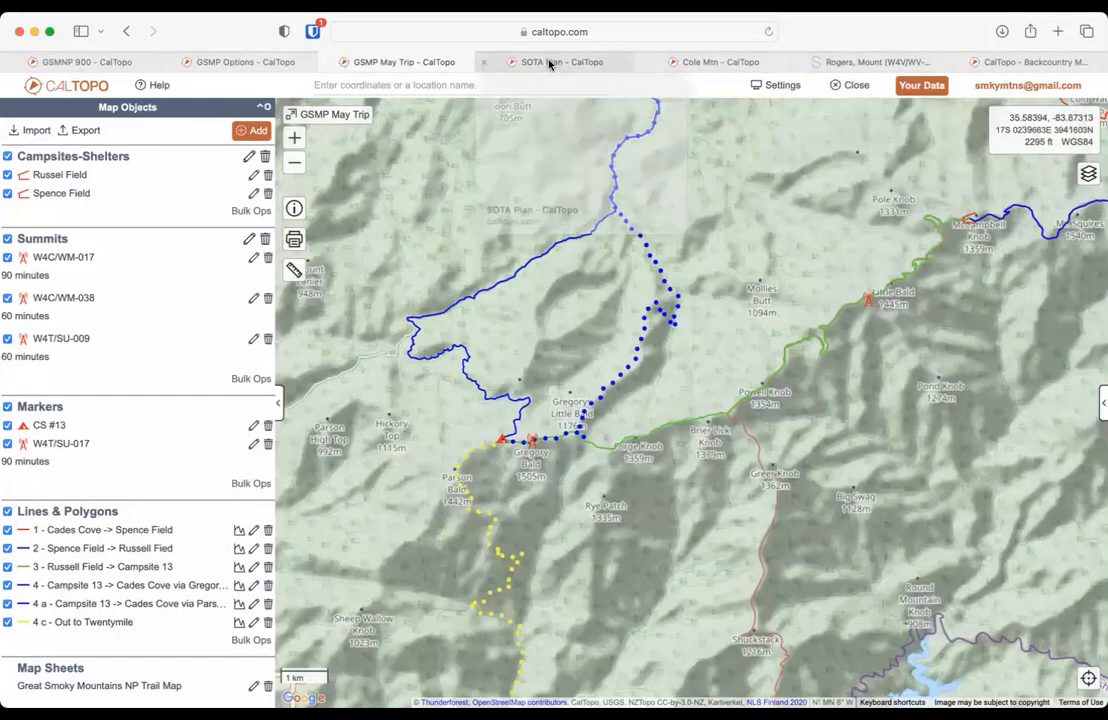
# Step: Switch to the SOTLAS page for Mount Rogers and download the GPX track of the Mount Rogers route from Massie Gap
pyautogui.click(549, 64)
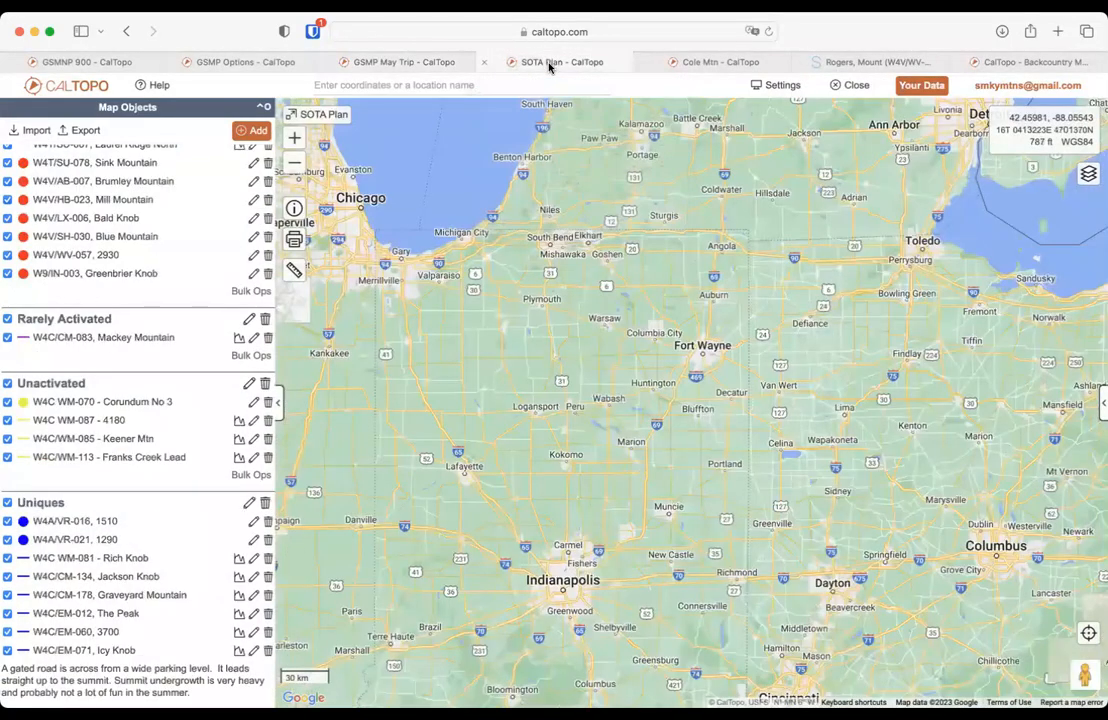
pyautogui.click(857, 64)
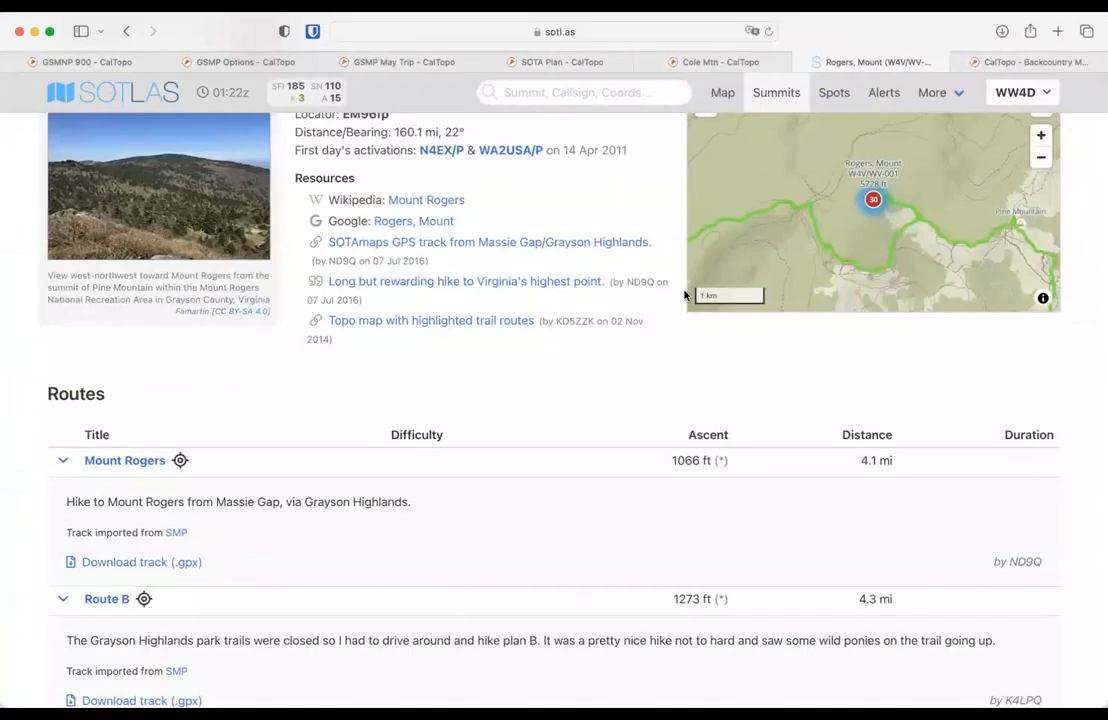
pyautogui.scroll(-2, 492, 383)
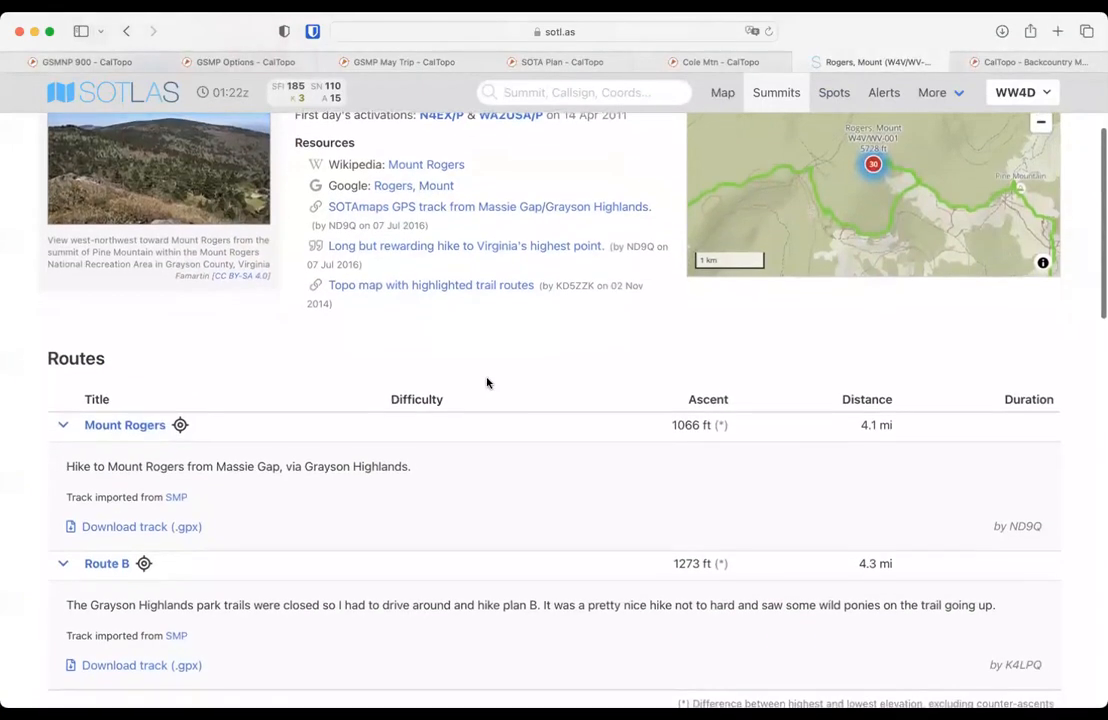
pyautogui.scroll(-1, 489, 384)
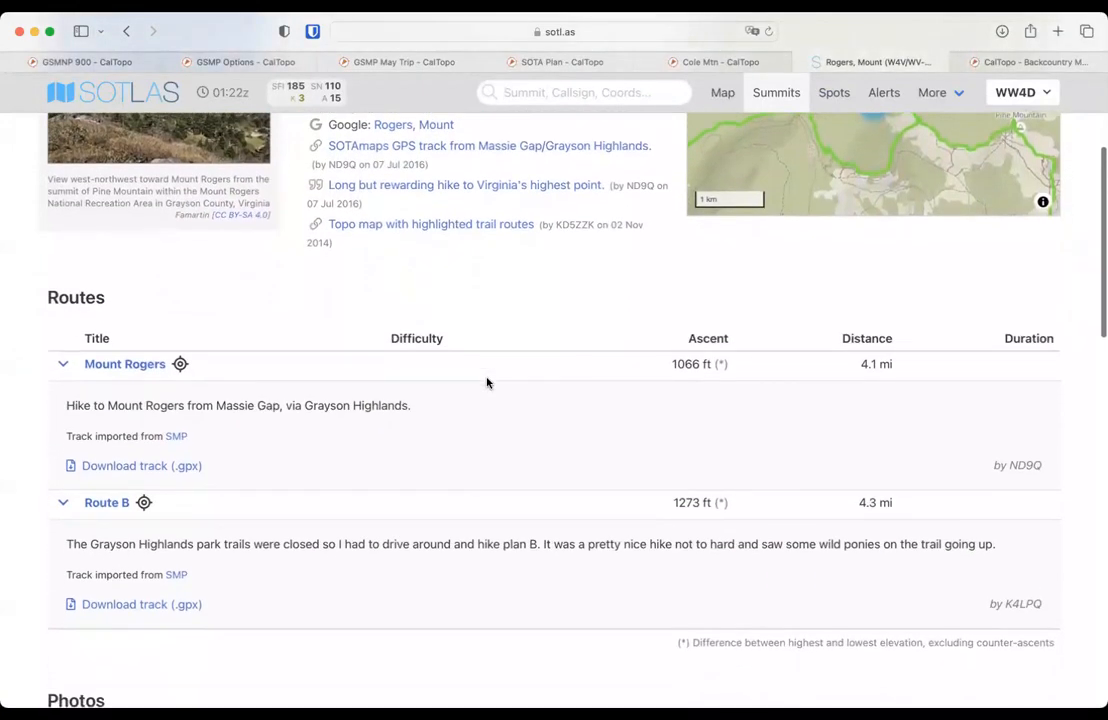
pyautogui.click(167, 470)
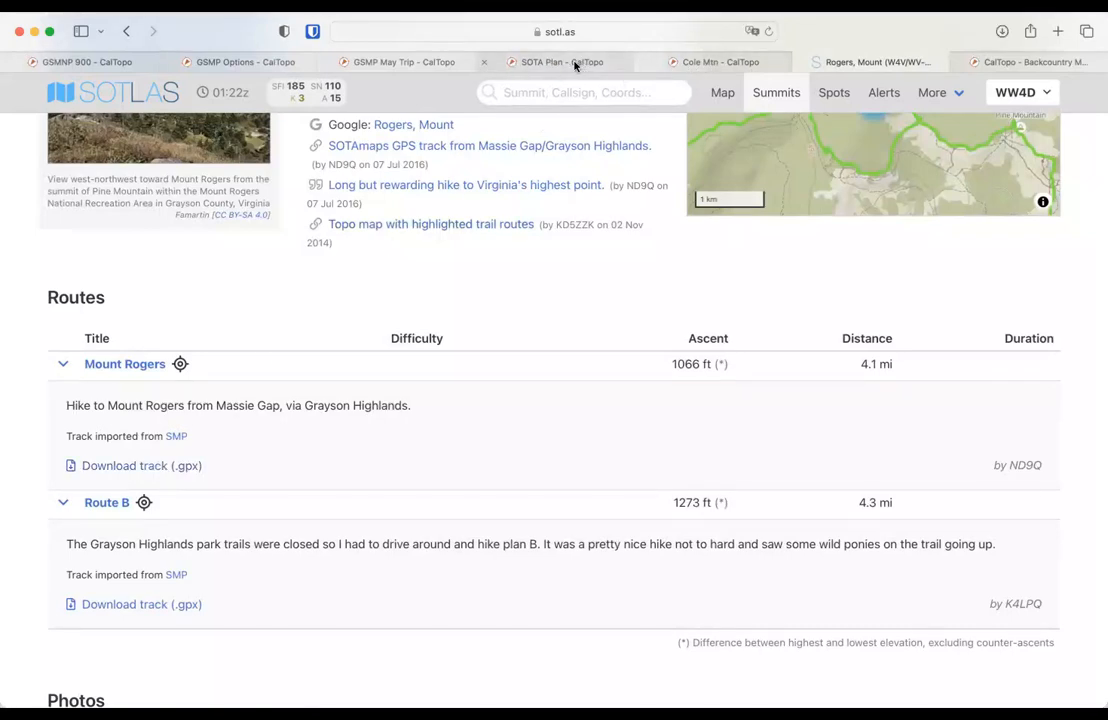
# Step: Import the downloaded Mount Rogers track into the SOTA Plan map in CalTopo and locate it among the lines and polygons
pyautogui.click(570, 62)
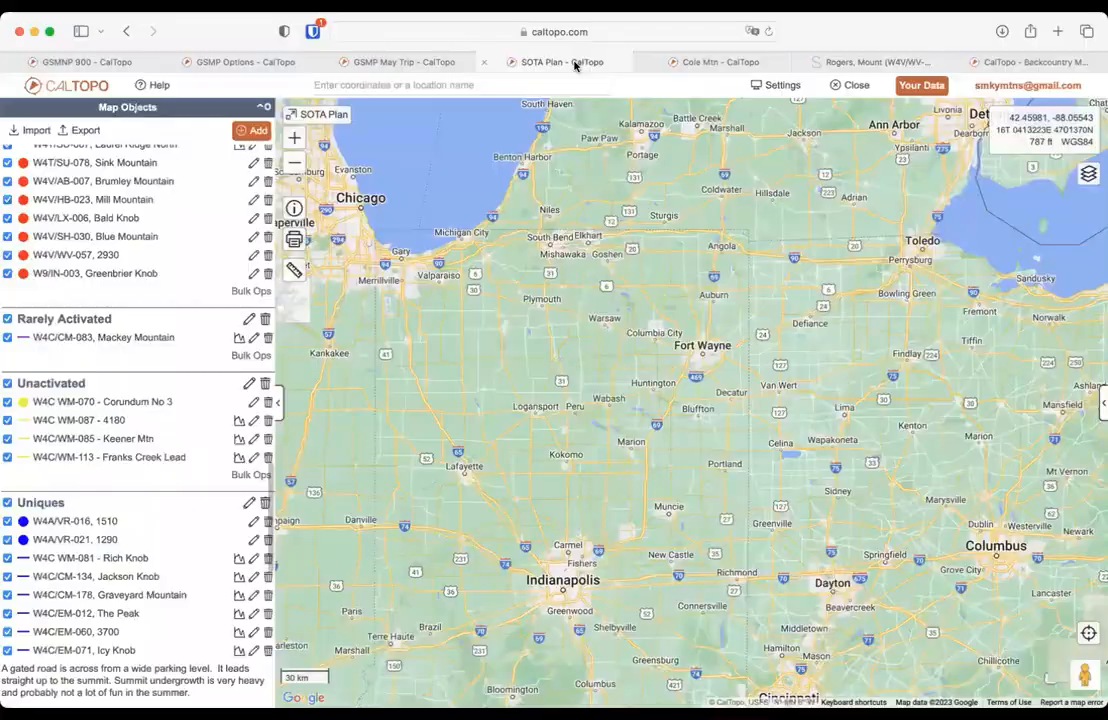
pyautogui.click(36, 131)
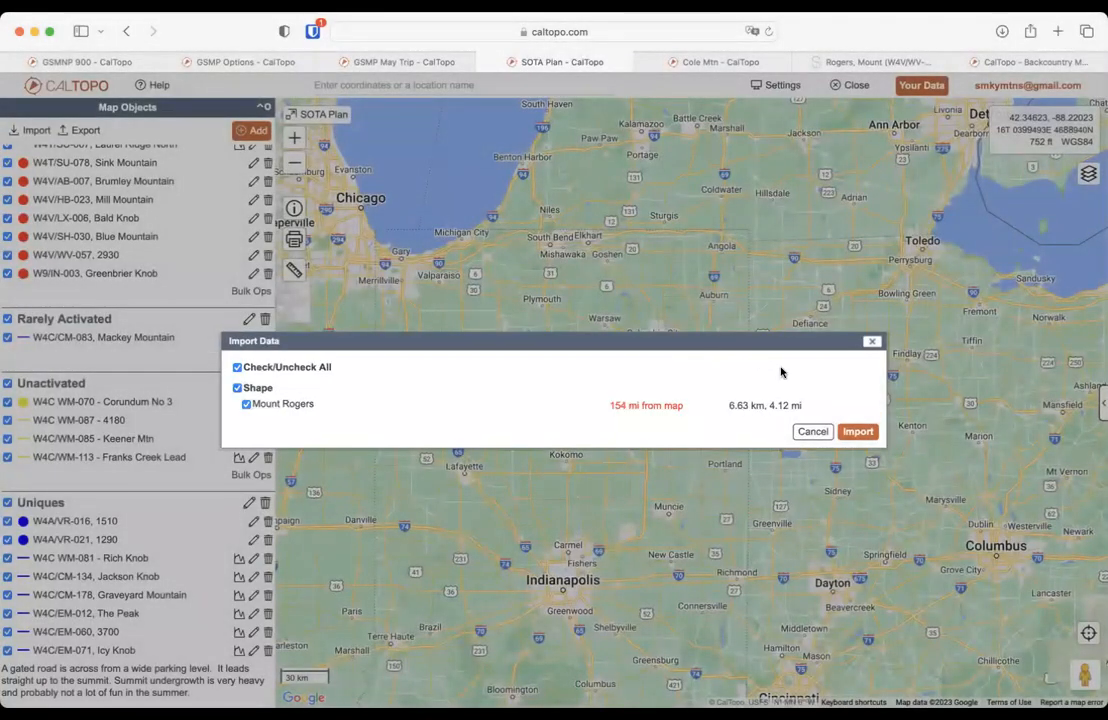
pyautogui.click(857, 431)
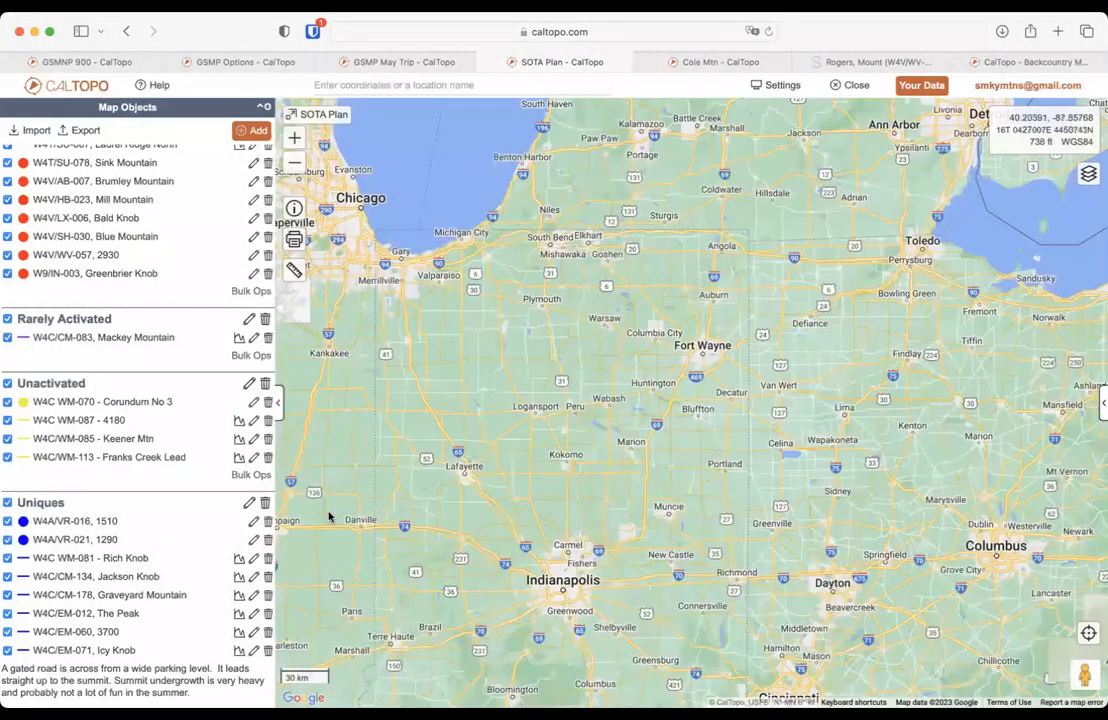
pyautogui.scroll(-10, 166, 460)
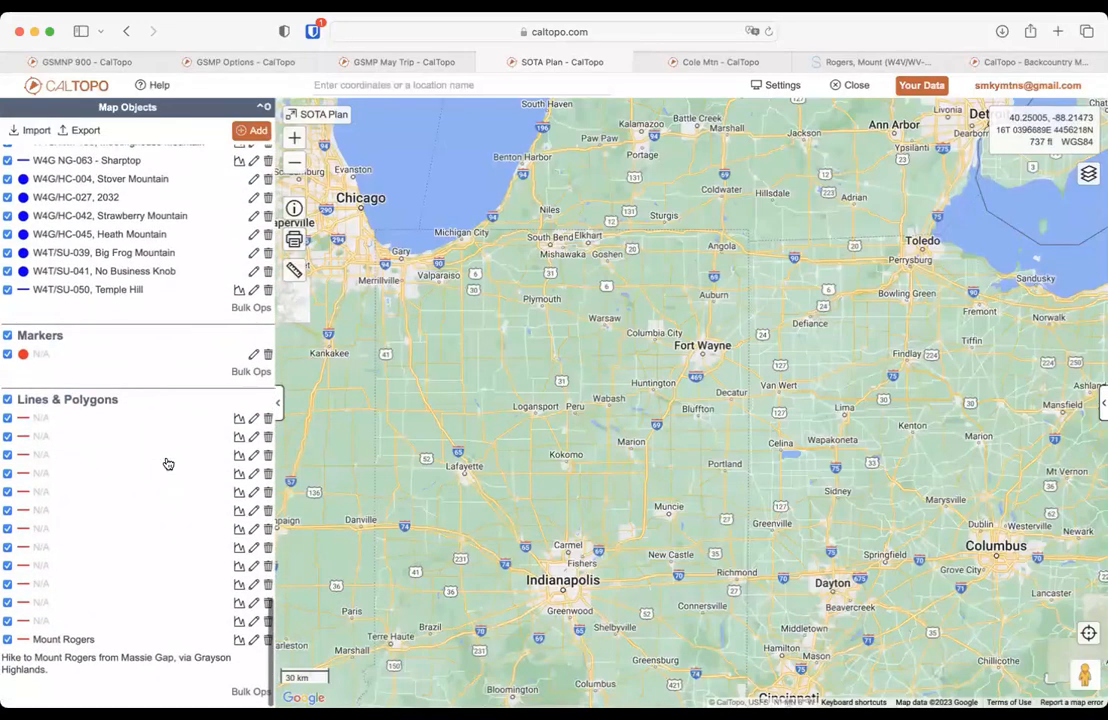
# Step: Locate the imported Mount Rogers track on the map, examine its elevation profile and close the profile
pyautogui.click(80, 640)
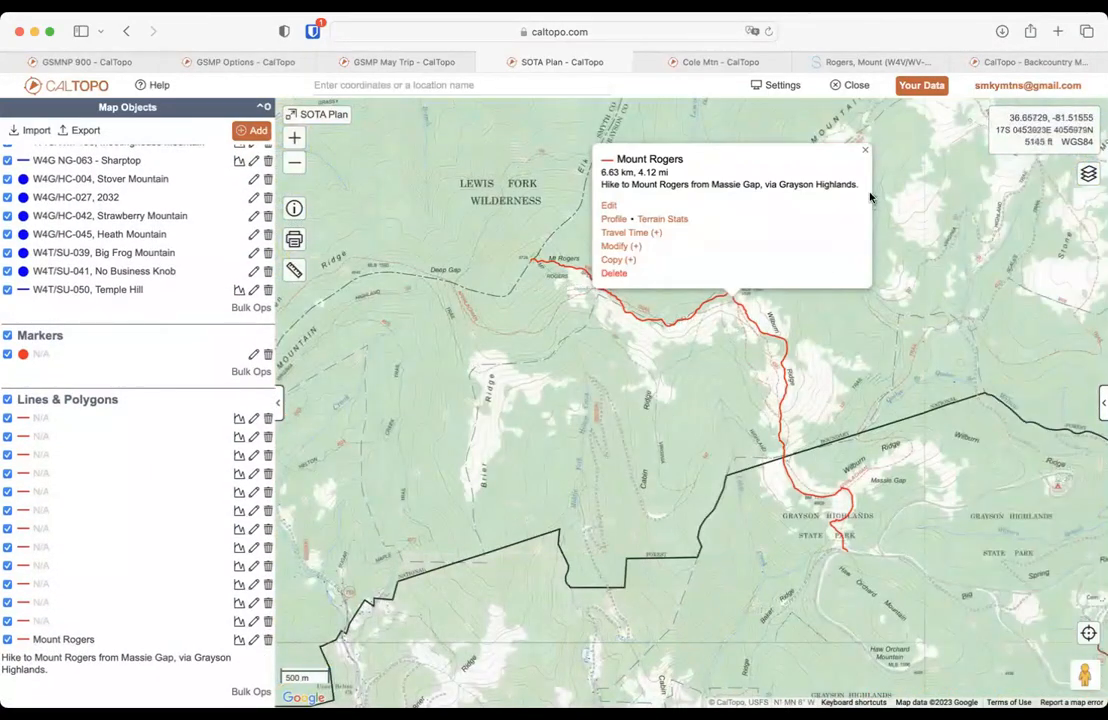
pyautogui.click(866, 150)
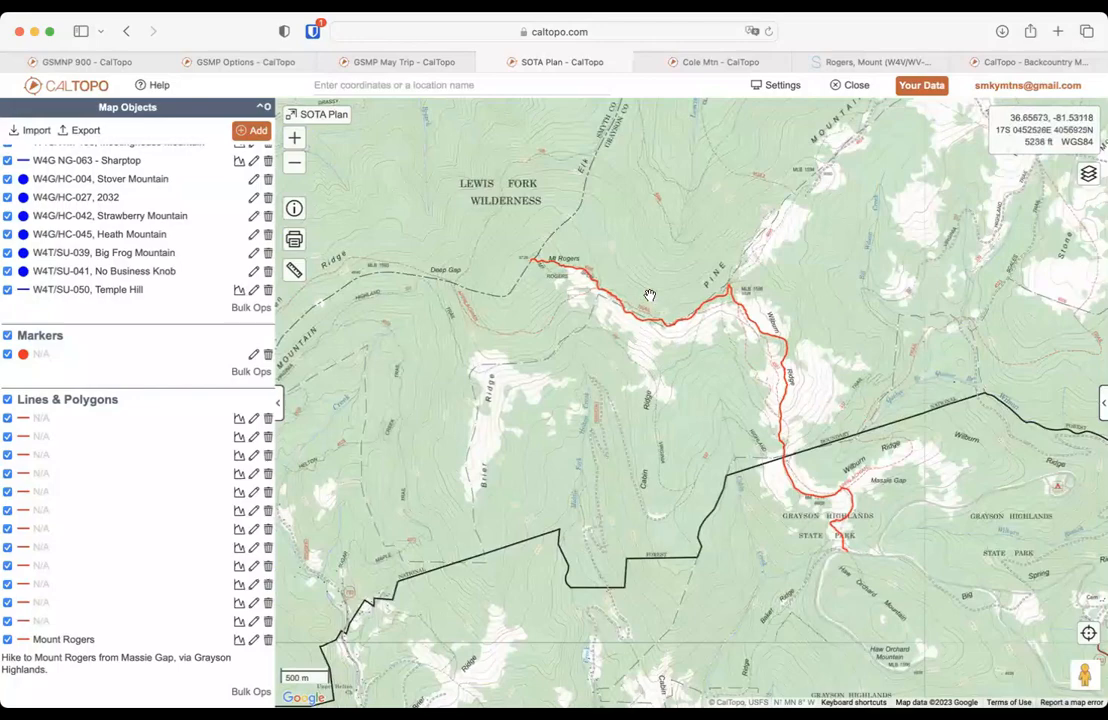
pyautogui.scroll(2, 625, 280)
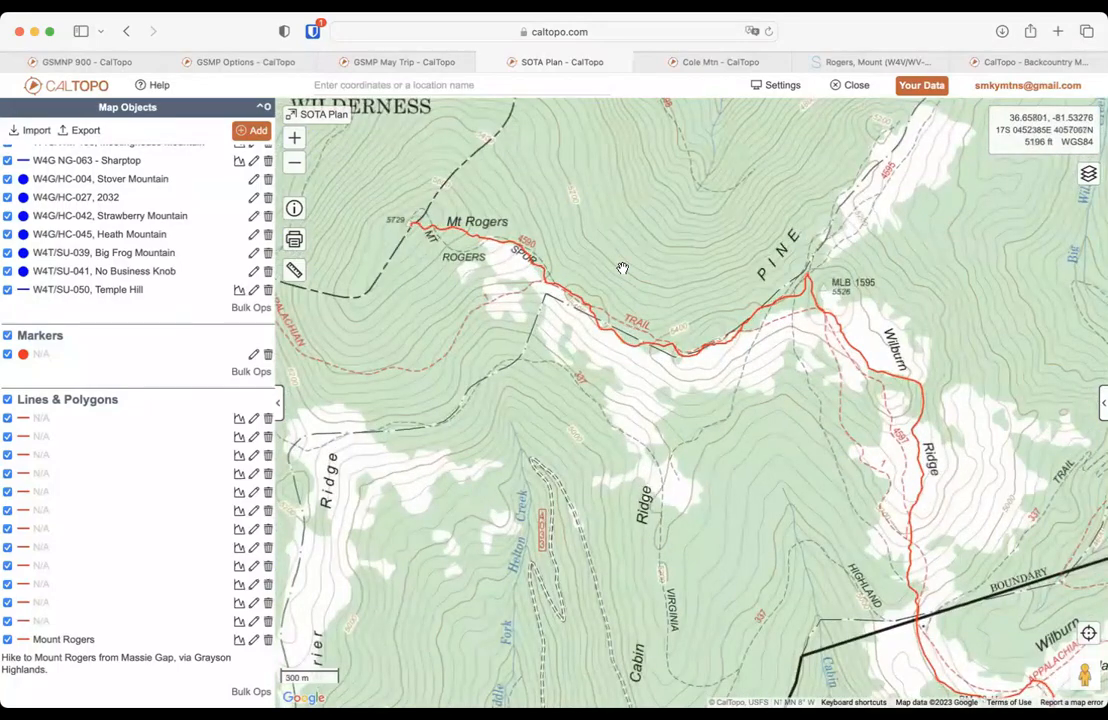
pyautogui.click(622, 344)
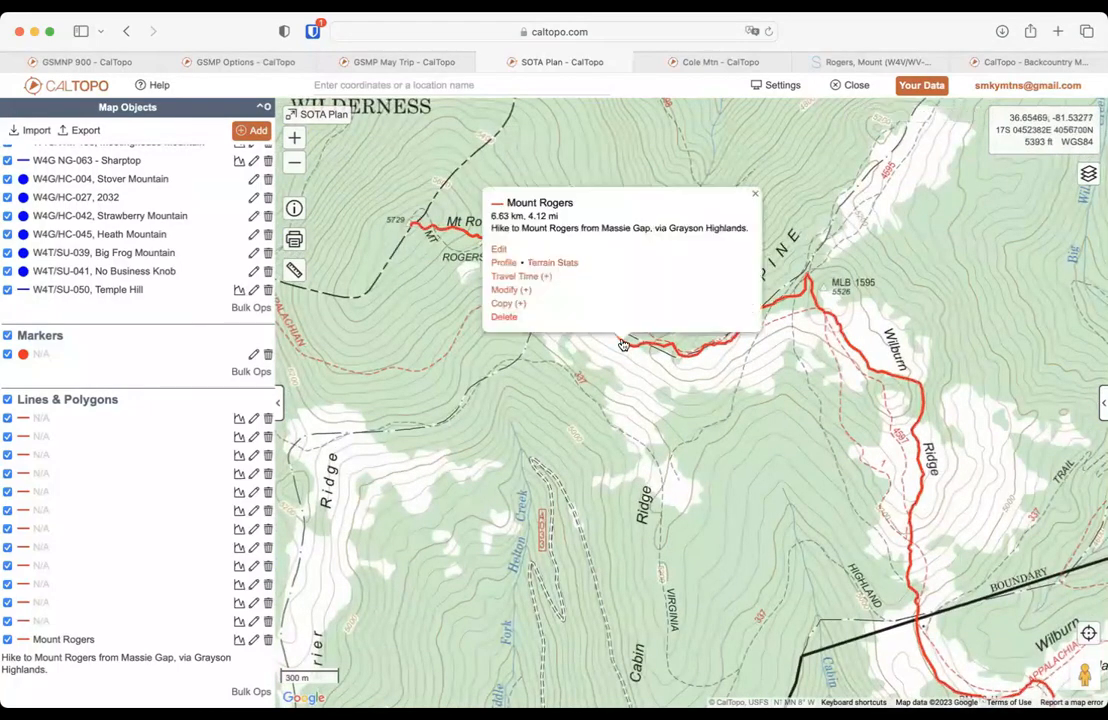
pyautogui.click(505, 262)
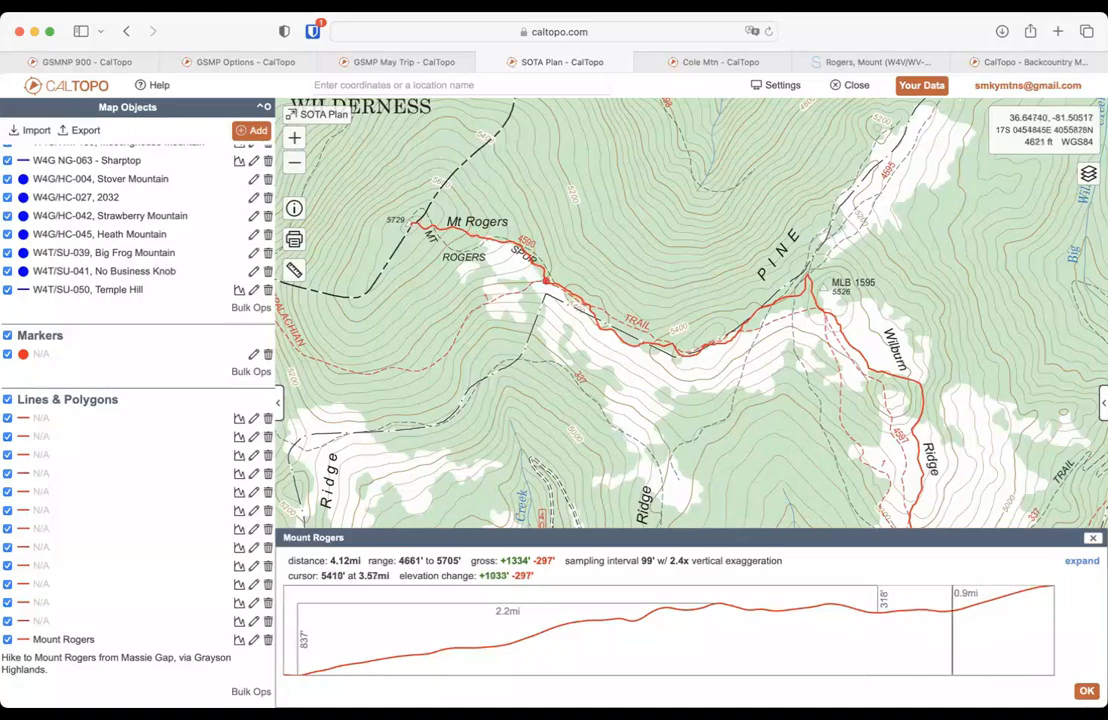
pyautogui.click(1087, 691)
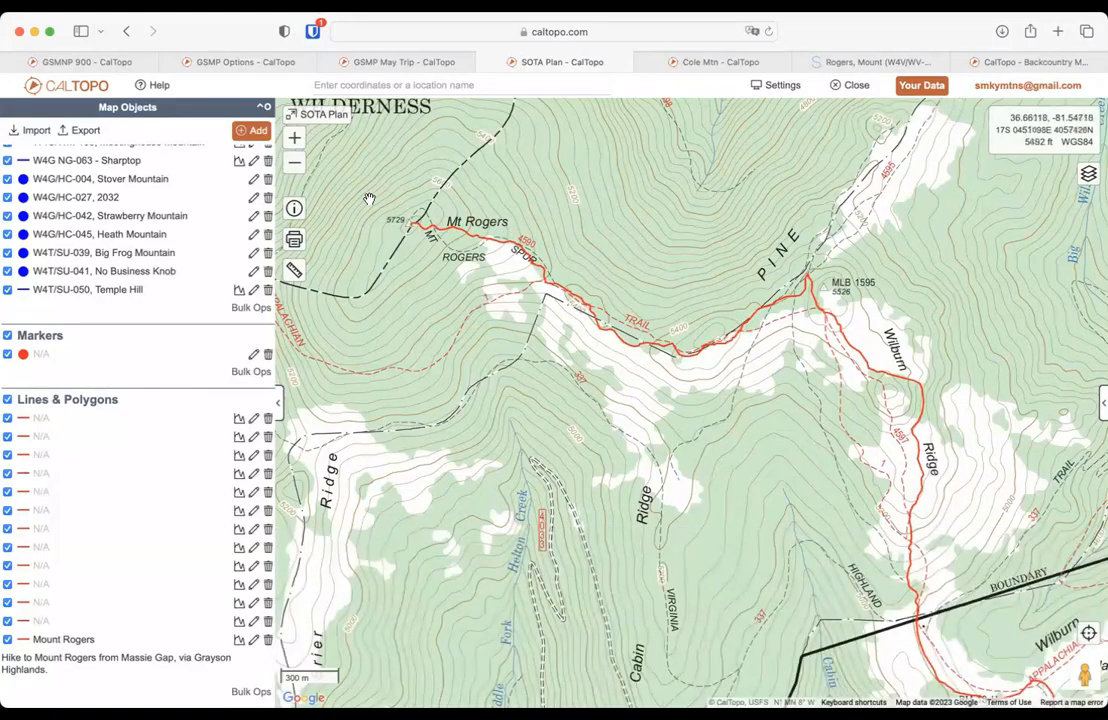
# Step: Start exporting the SOTA Plan map objects, look through the selectable objects and choose the GPX (handheld GPSs) format
pyautogui.scroll(15, 119, 159)
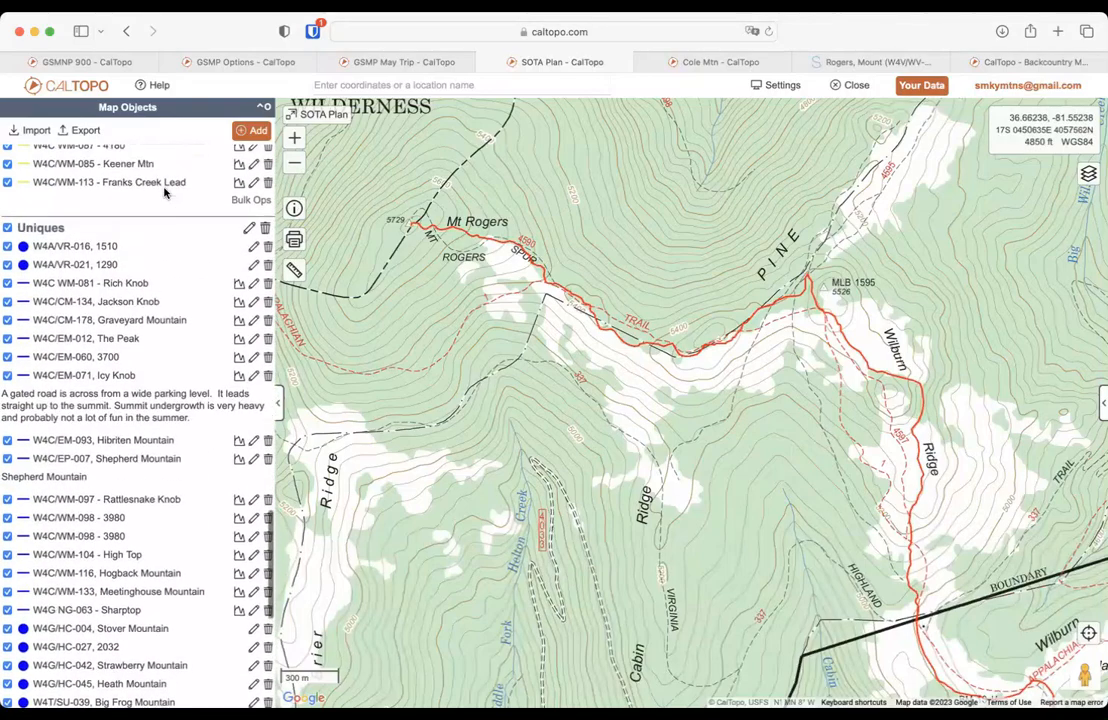
pyautogui.click(86, 131)
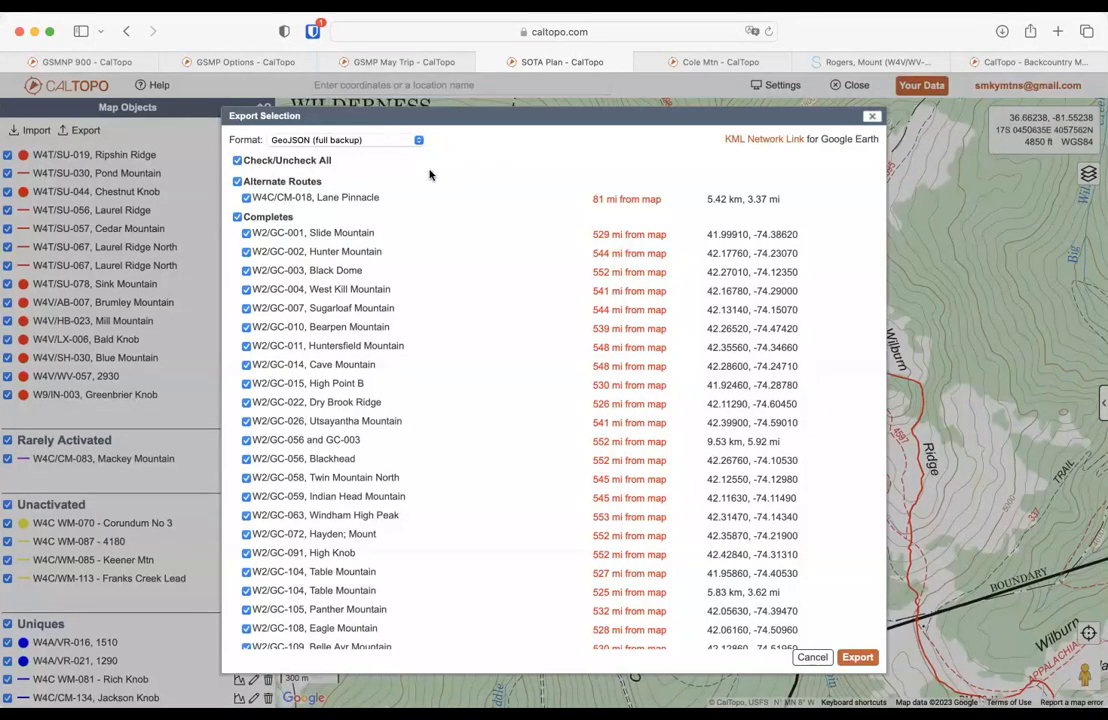
pyautogui.scroll(-5, 440, 280)
pyautogui.scroll(10, 437, 283)
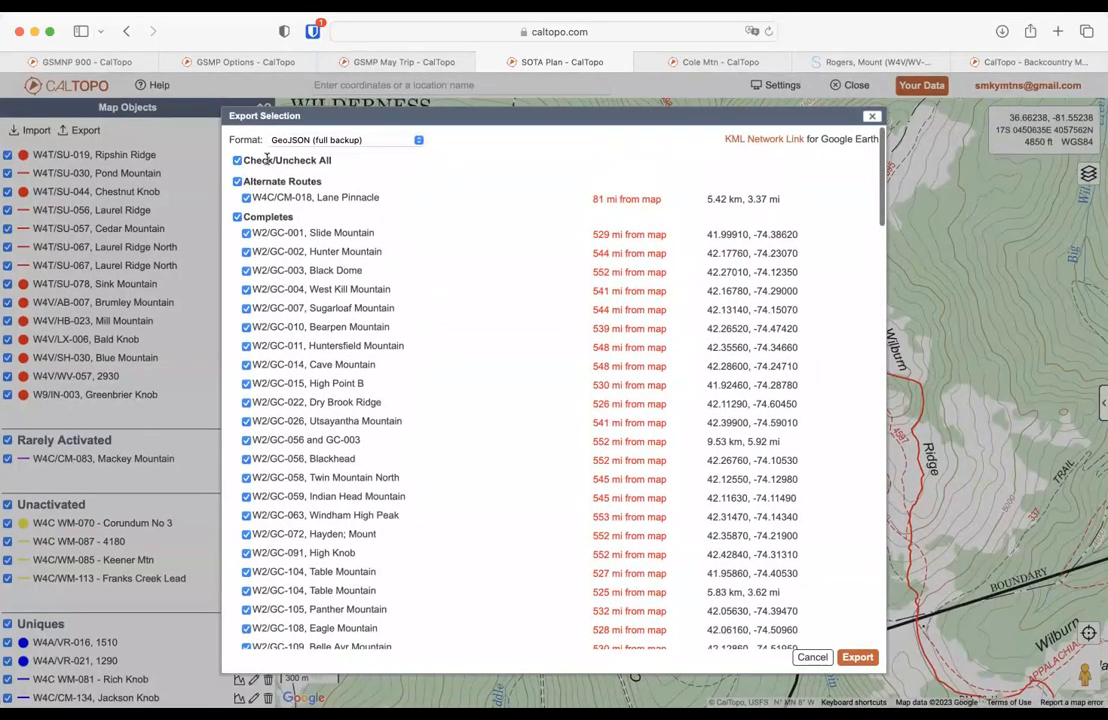
pyautogui.click(394, 140)
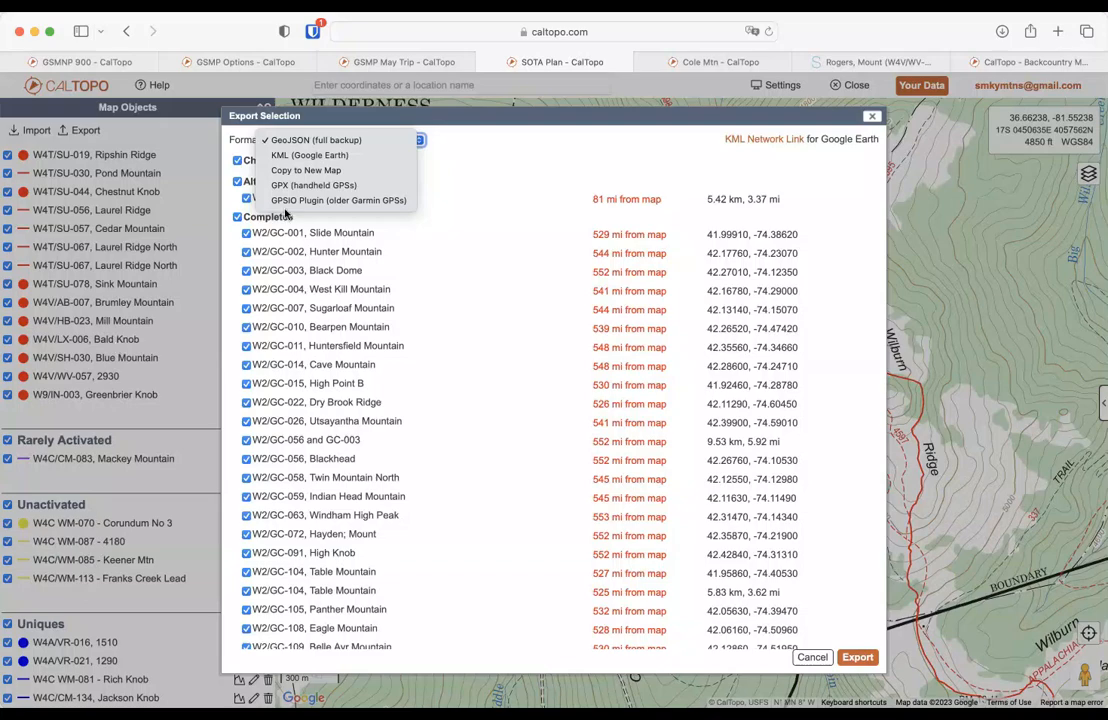
pyautogui.click(346, 188)
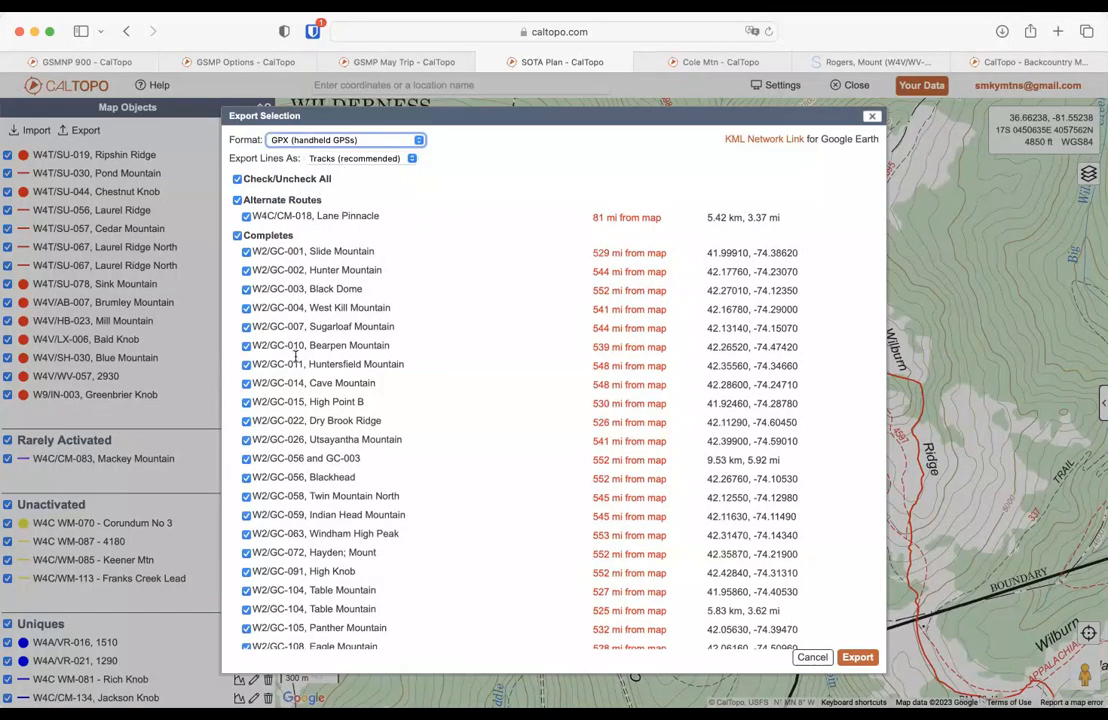
# Step: Clear the export selection and include only the Completes entries from W2/GC-001, Slide Mountain through W2/GC-108, Eagle Mountain
pyautogui.scroll(-20, 296, 360)
pyautogui.scroll(20, 296, 362)
pyautogui.click(238, 180)
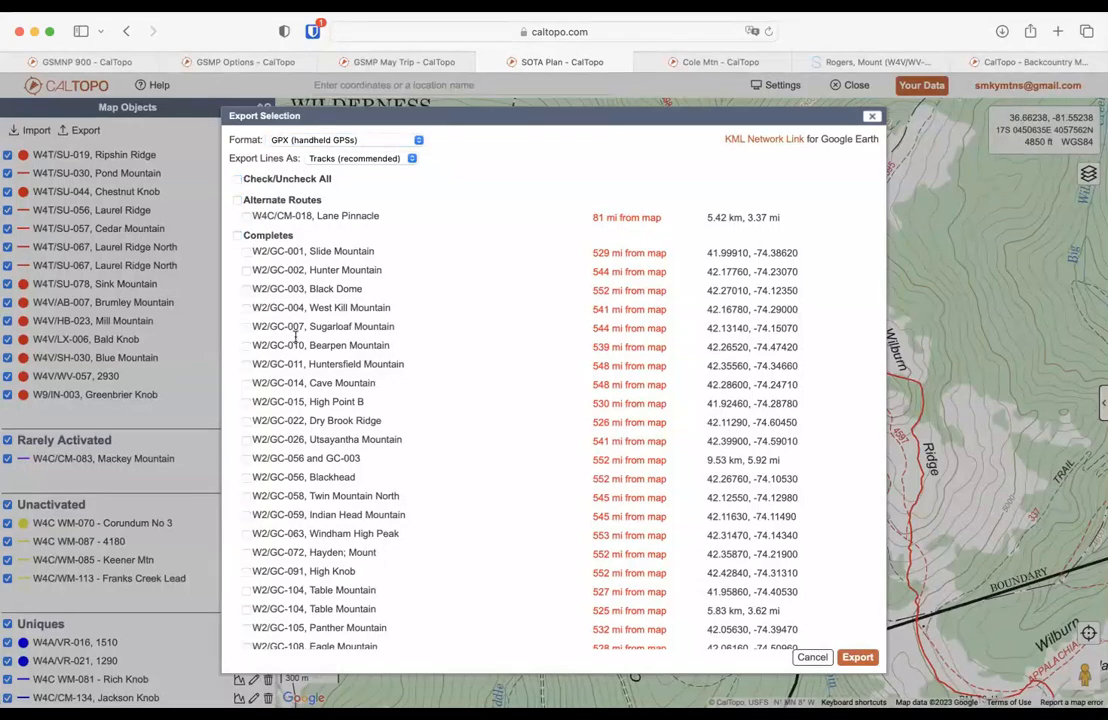
pyautogui.click(246, 365)
pyautogui.click(246, 384)
pyautogui.click(246, 401)
pyautogui.click(246, 252)
pyautogui.click(246, 271)
pyautogui.click(246, 290)
pyautogui.click(246, 309)
pyautogui.click(246, 327)
pyautogui.click(246, 346)
pyautogui.click(246, 421)
pyautogui.click(246, 440)
pyautogui.click(246, 459)
pyautogui.click(246, 478)
pyautogui.click(246, 497)
pyautogui.click(246, 516)
pyautogui.click(246, 535)
pyautogui.click(246, 554)
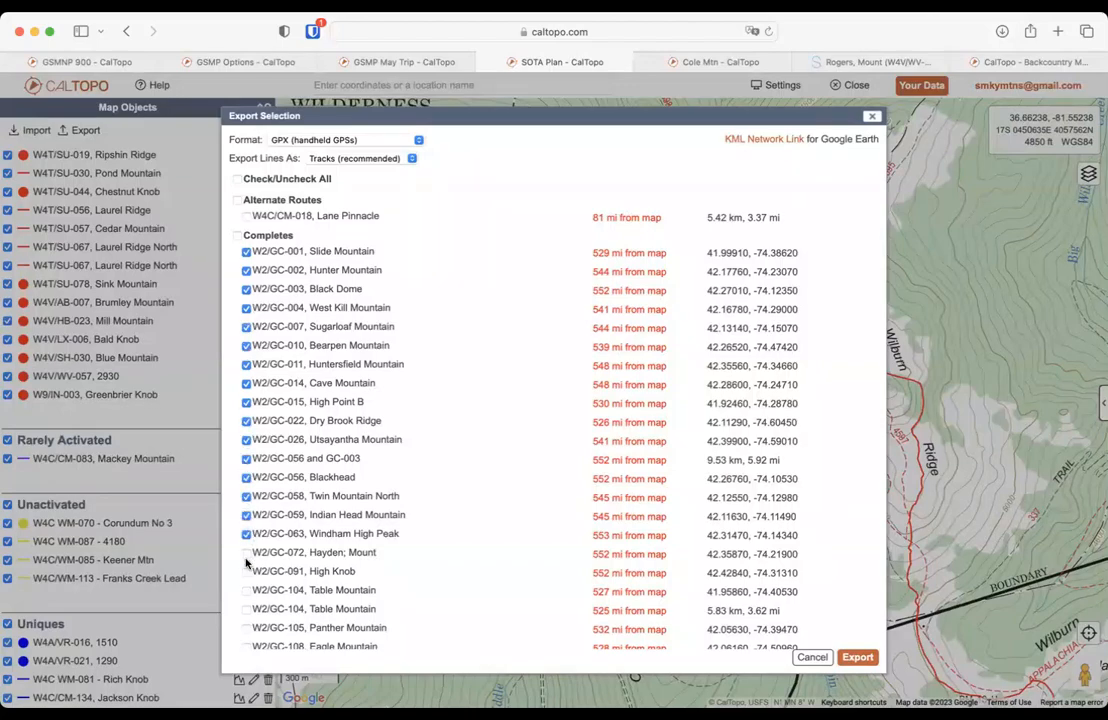
pyautogui.click(246, 572)
pyautogui.click(246, 591)
pyautogui.click(246, 610)
pyautogui.click(246, 629)
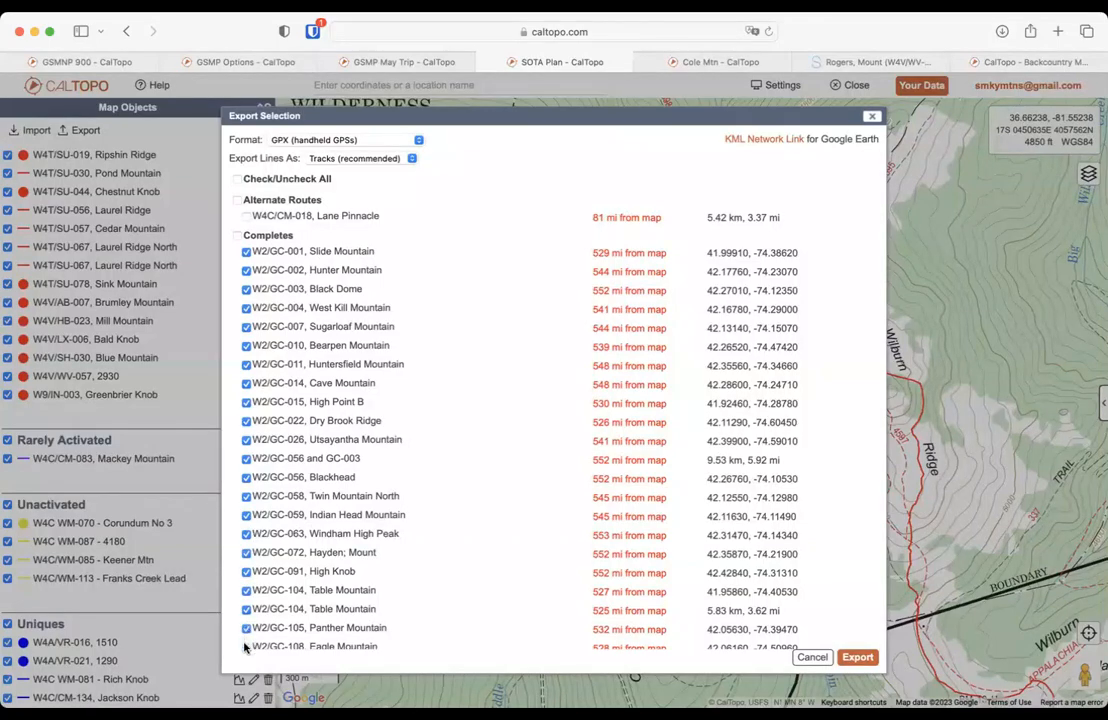
# Step: Change the format to GeoJSON (full backup) and export the selected W2/GC objects
pyautogui.click(400, 140)
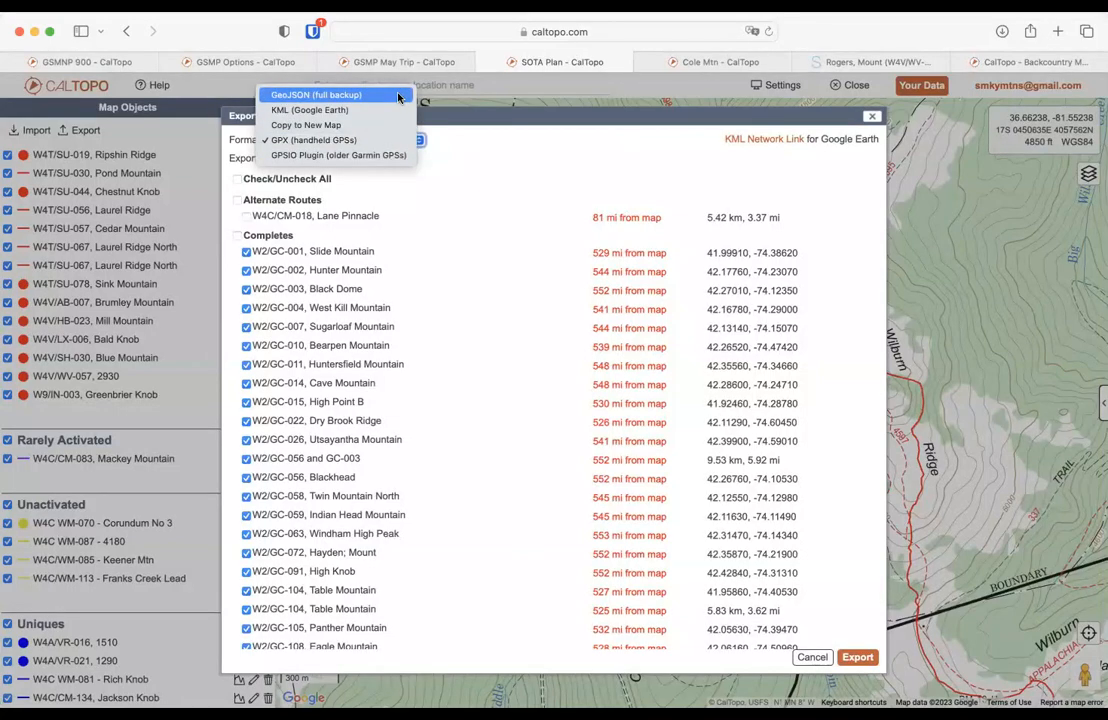
pyautogui.click(398, 97)
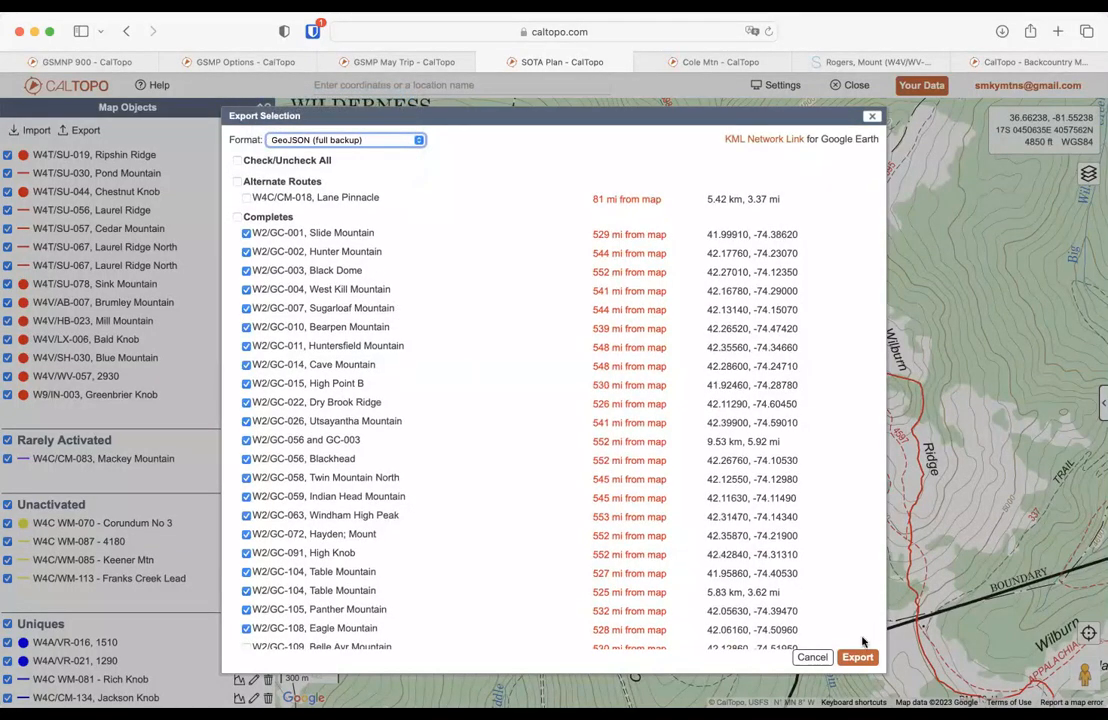
pyautogui.click(858, 658)
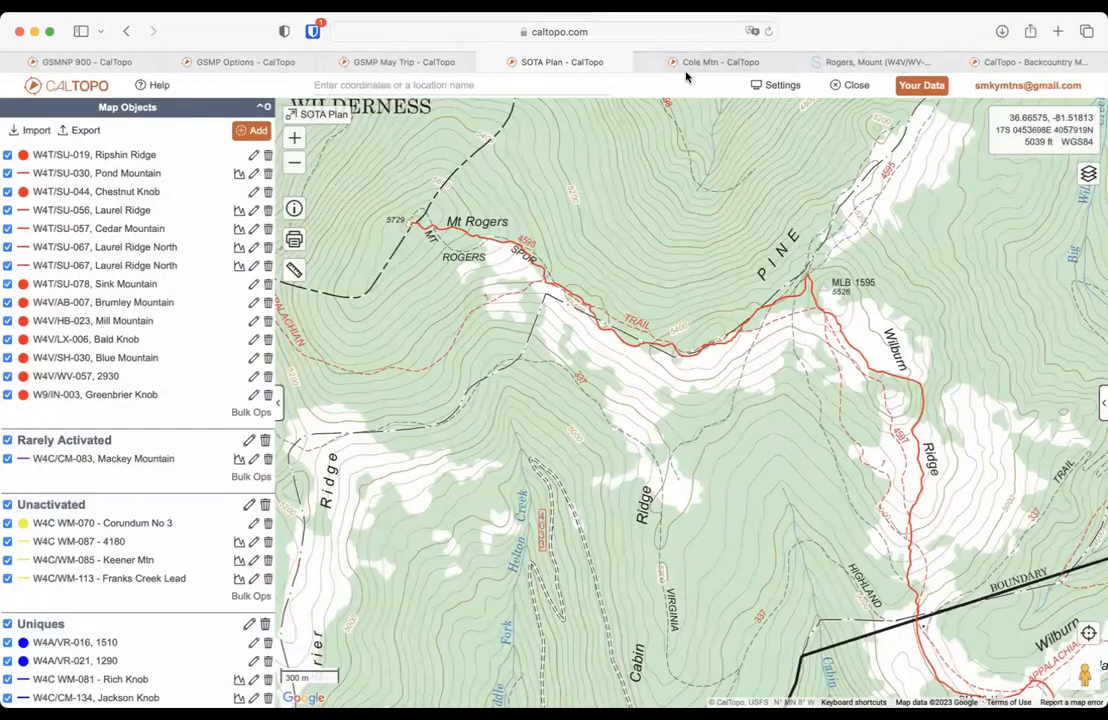
# Step: Open a blank CalTopo map in a new tab, import all the exported W2/GC markers and shapes, and dismiss the save prompt
pyautogui.press('super+t')
pyautogui.write('ca')
pyautogui.press('Return')
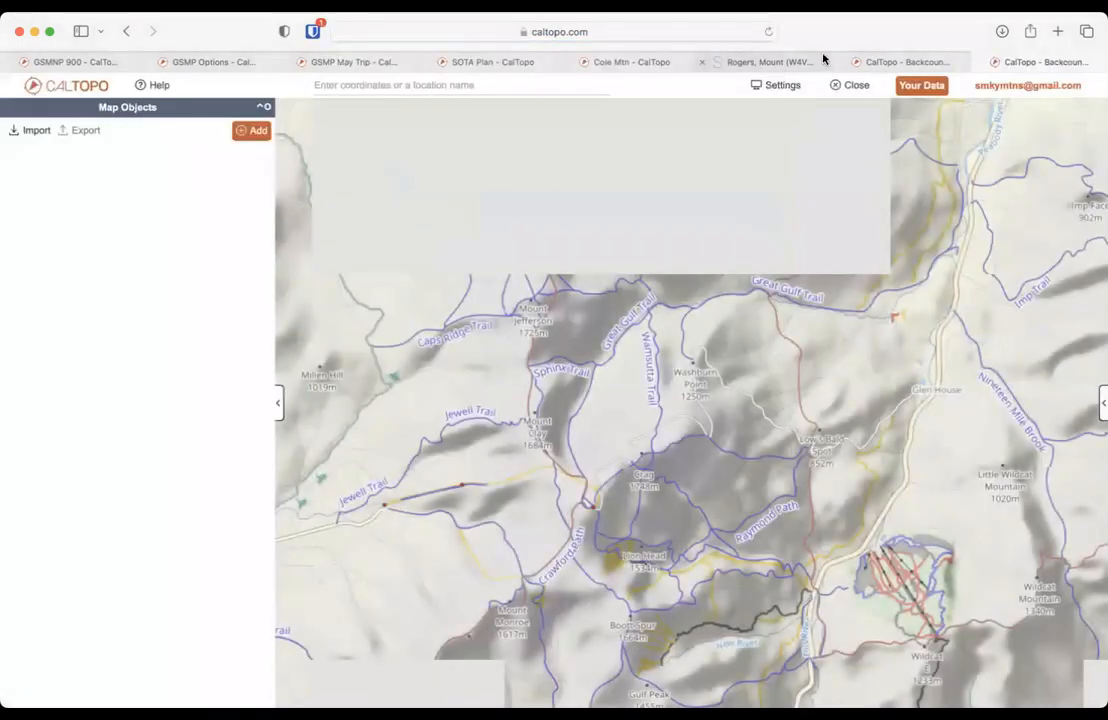
pyautogui.click(31, 131)
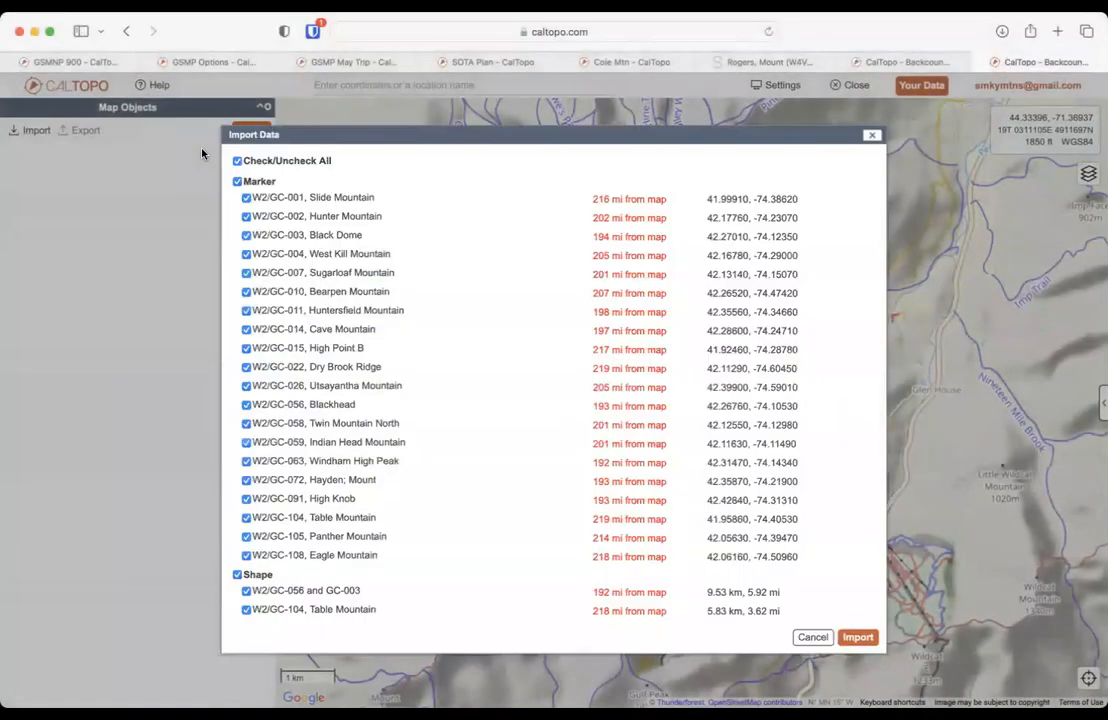
pyautogui.click(858, 638)
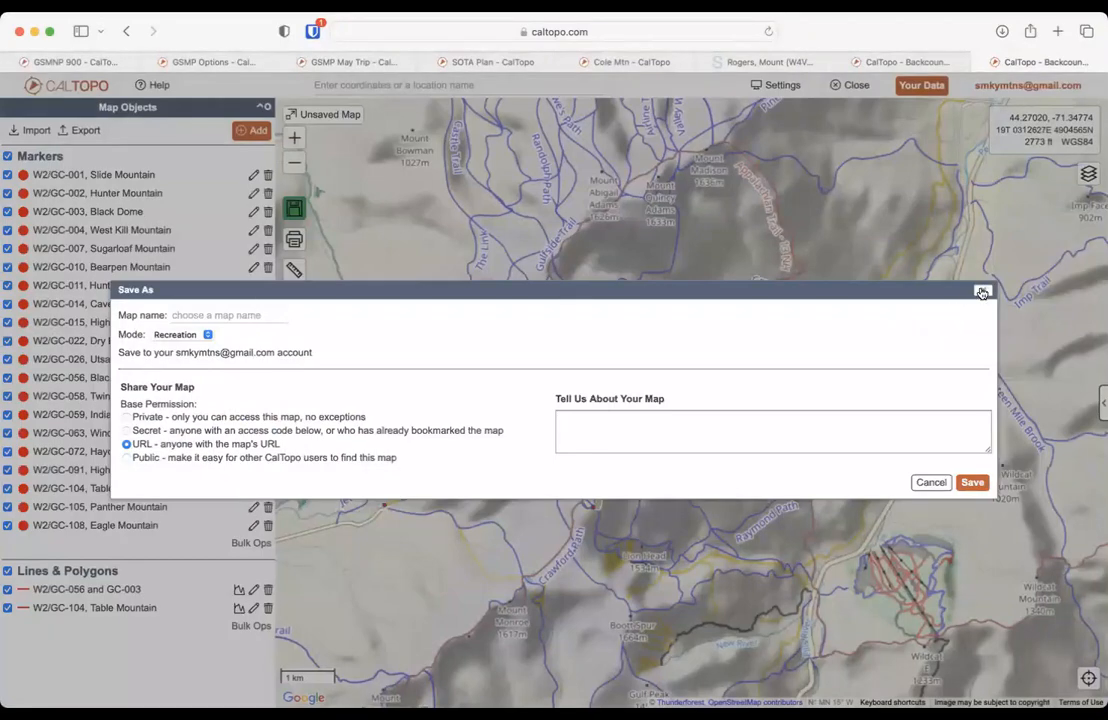
pyautogui.click(982, 292)
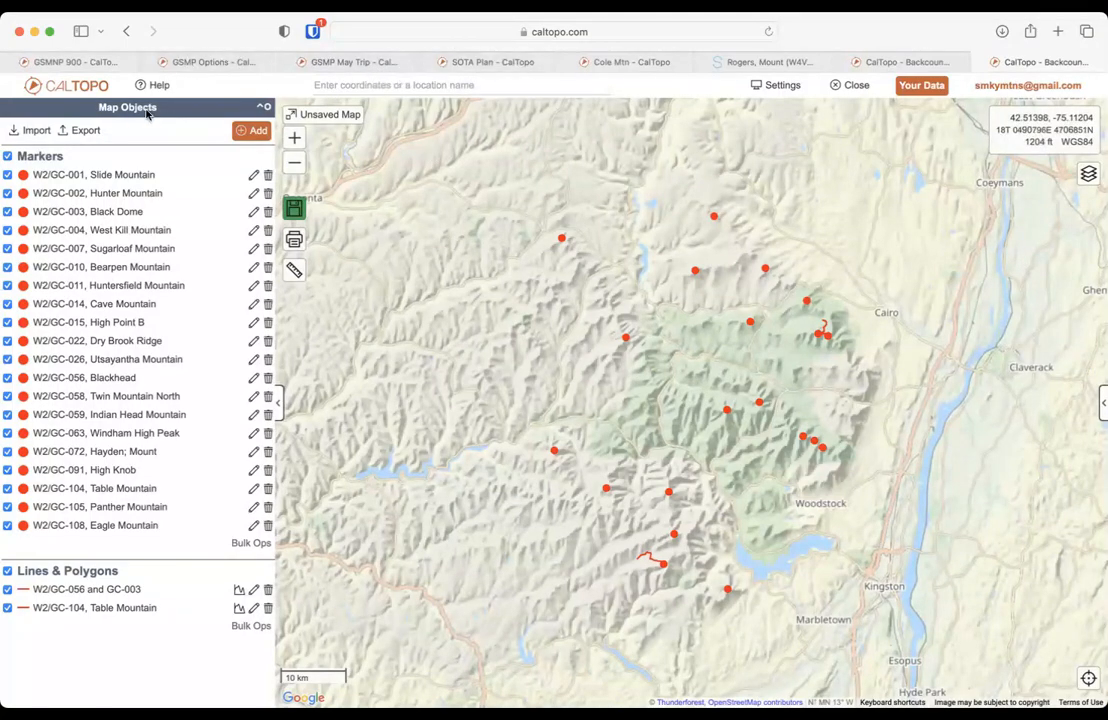
# Step: Check the export formats available for the imported W2/GC objects and close the export selection without exporting
pyautogui.click(82, 132)
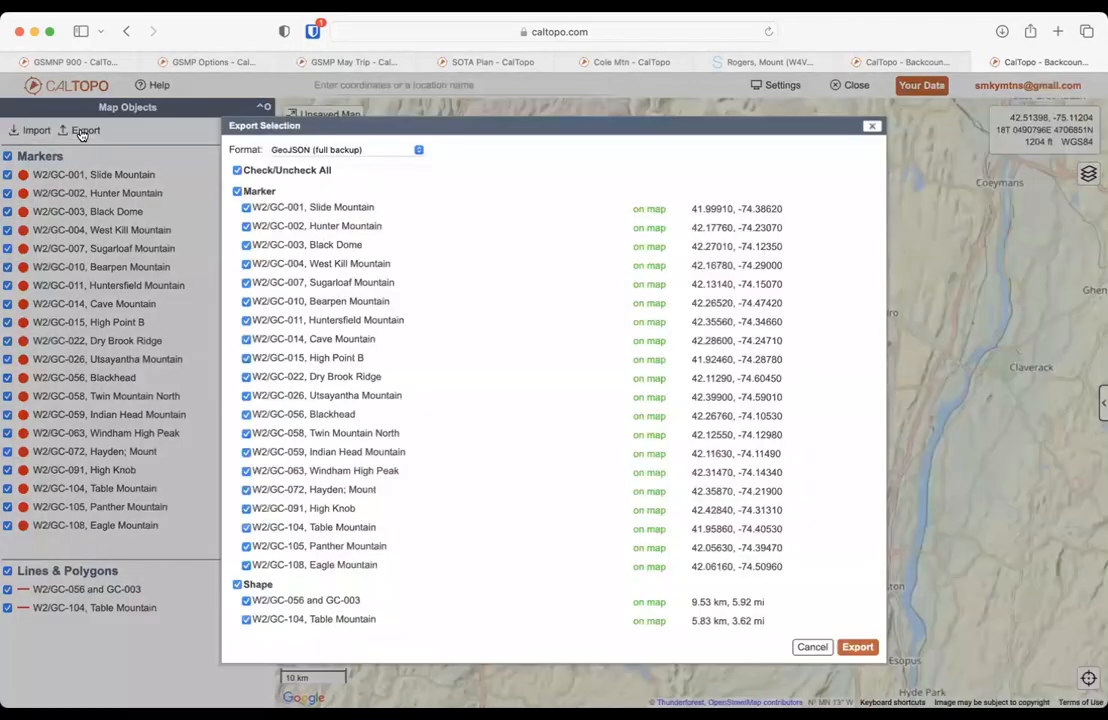
pyautogui.click(383, 149)
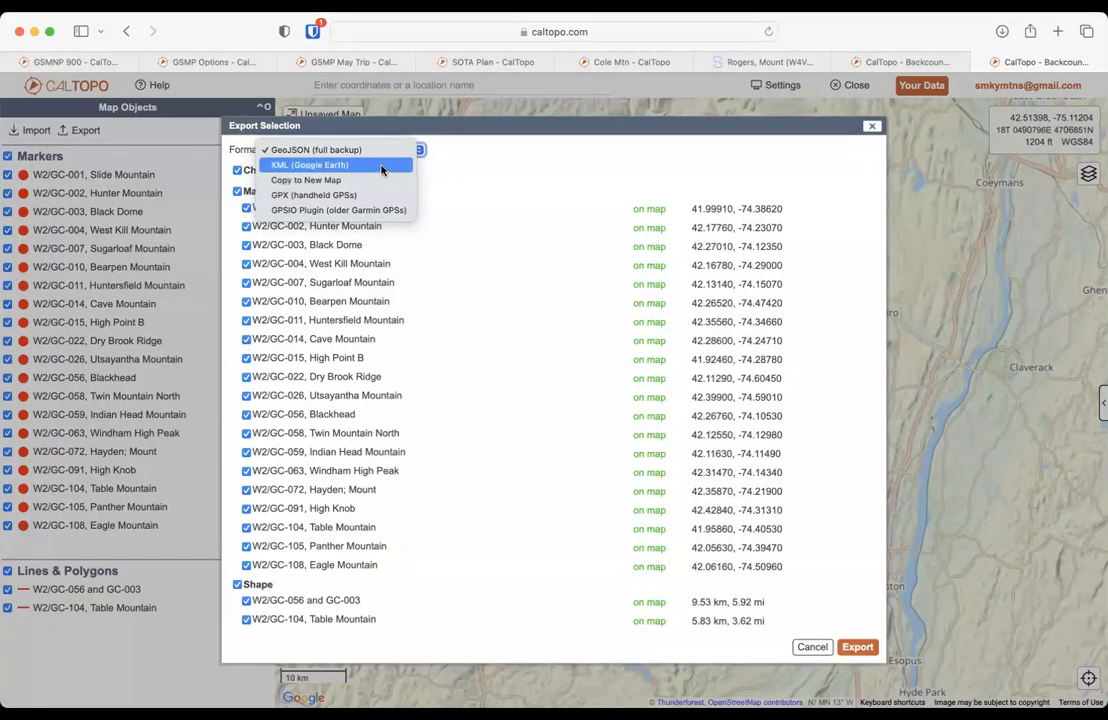
pyautogui.click(585, 138)
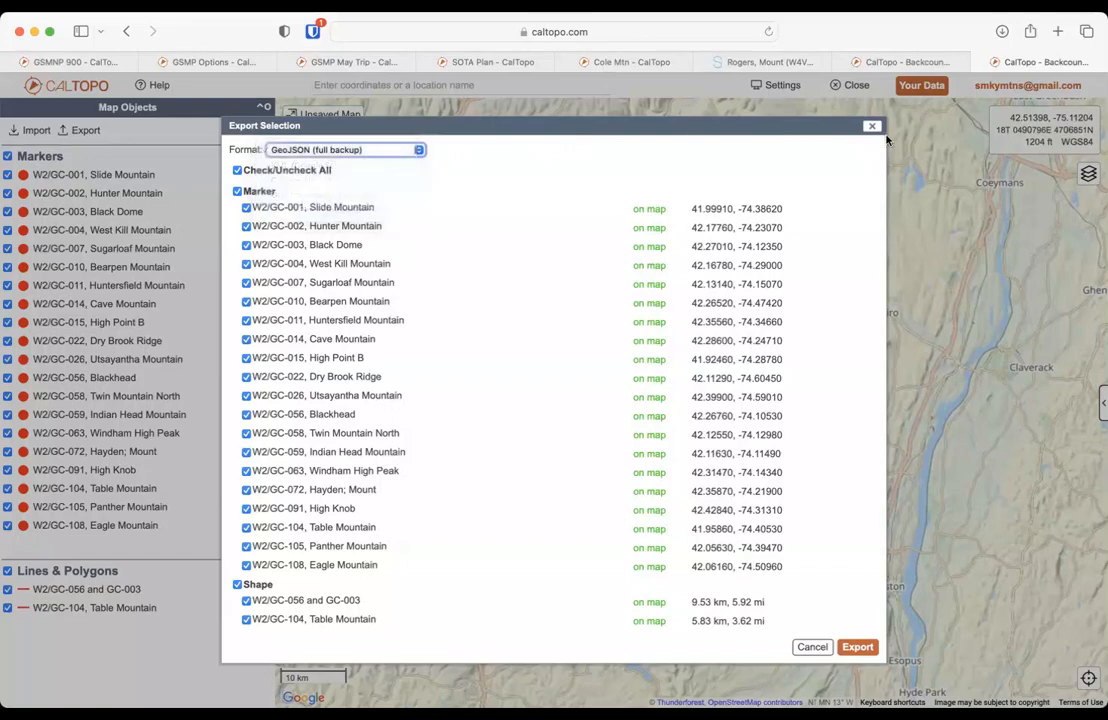
pyautogui.click(870, 128)
pyautogui.click(870, 128)
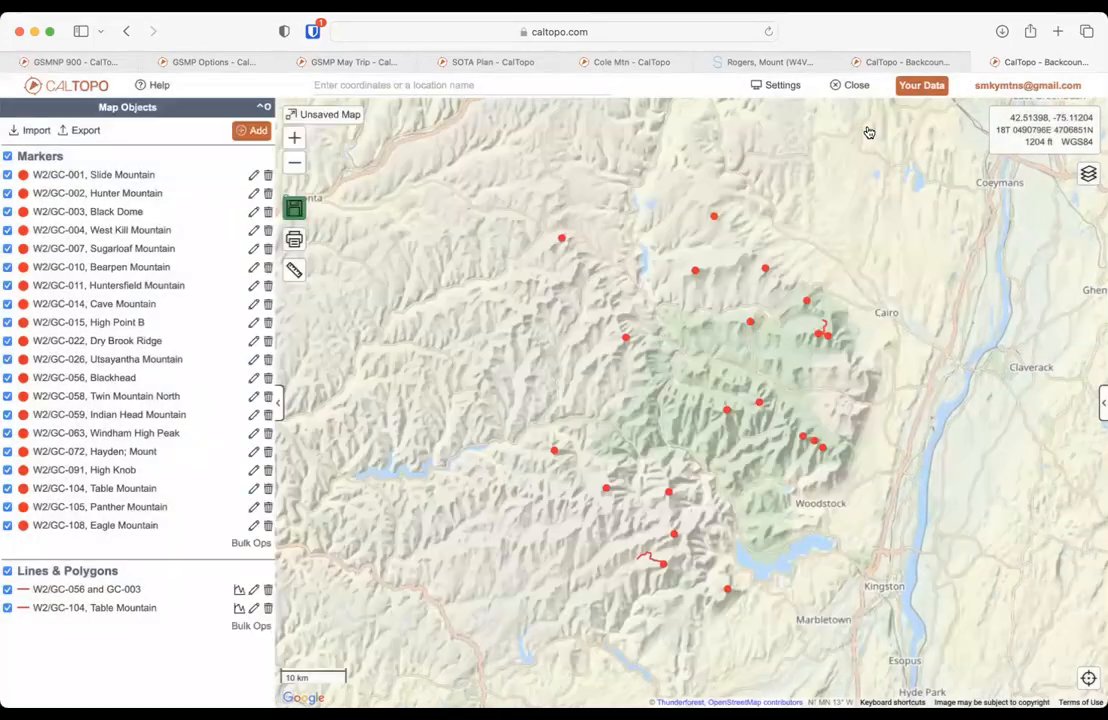
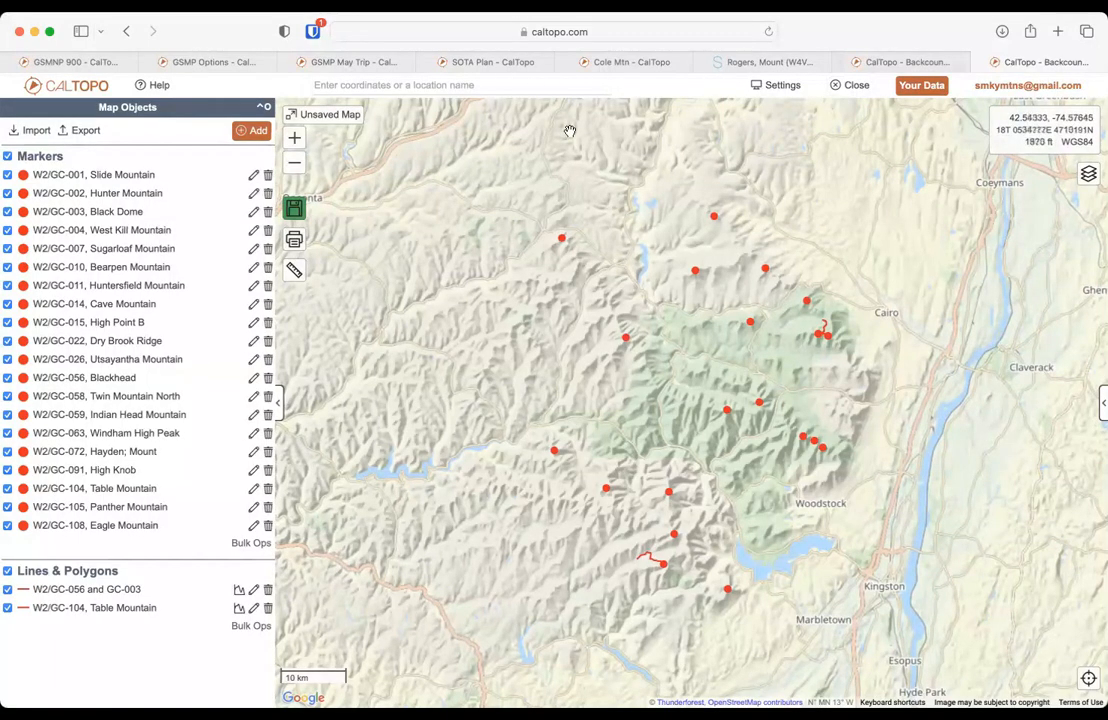
# Step: Return to the SOTA Plan map, open the Mount Rogers track's edit settings to inspect them and cancel
pyautogui.click(615, 62)
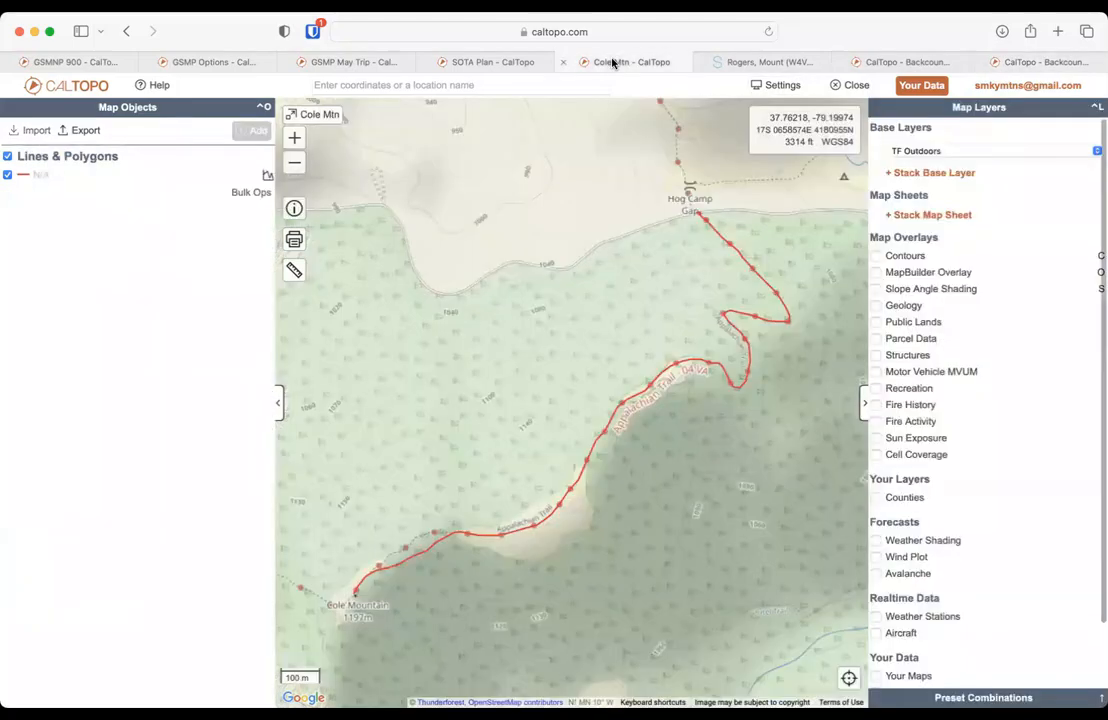
pyautogui.click(470, 63)
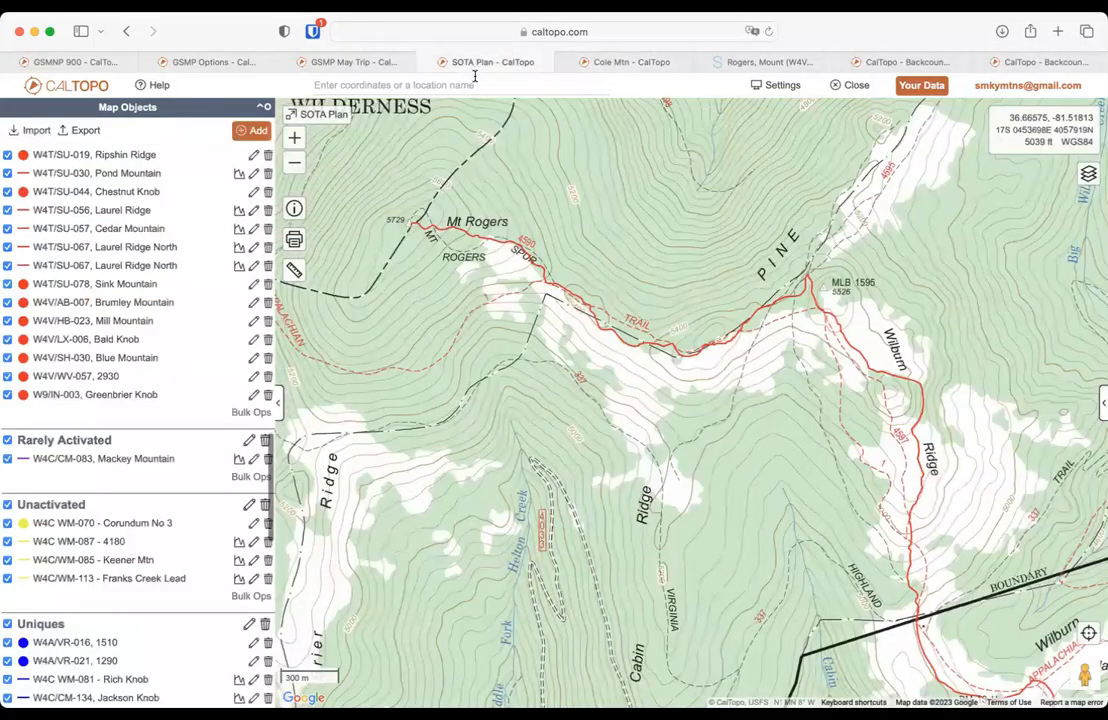
pyautogui.click(563, 284)
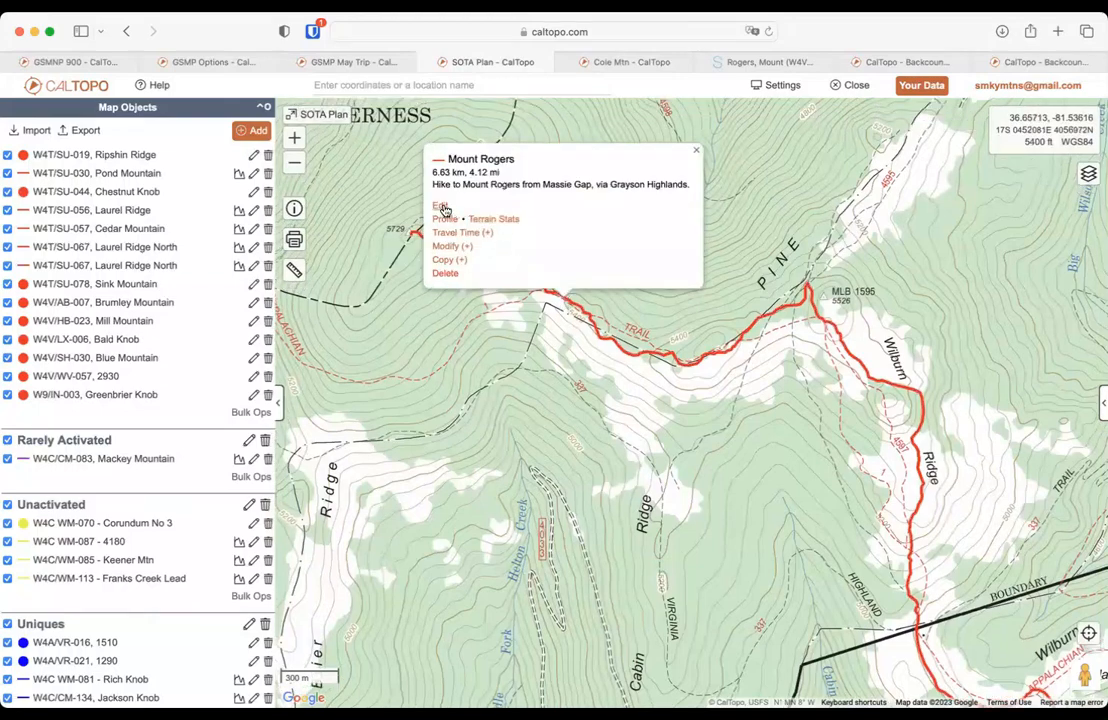
pyautogui.click(440, 206)
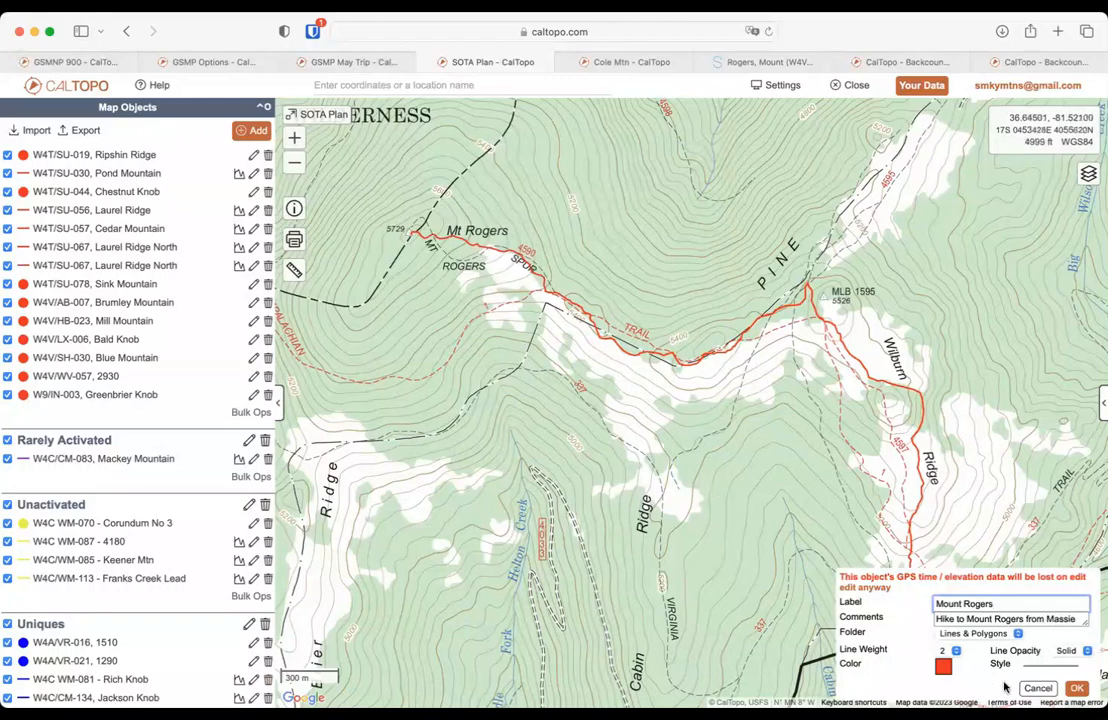
pyautogui.click(1037, 688)
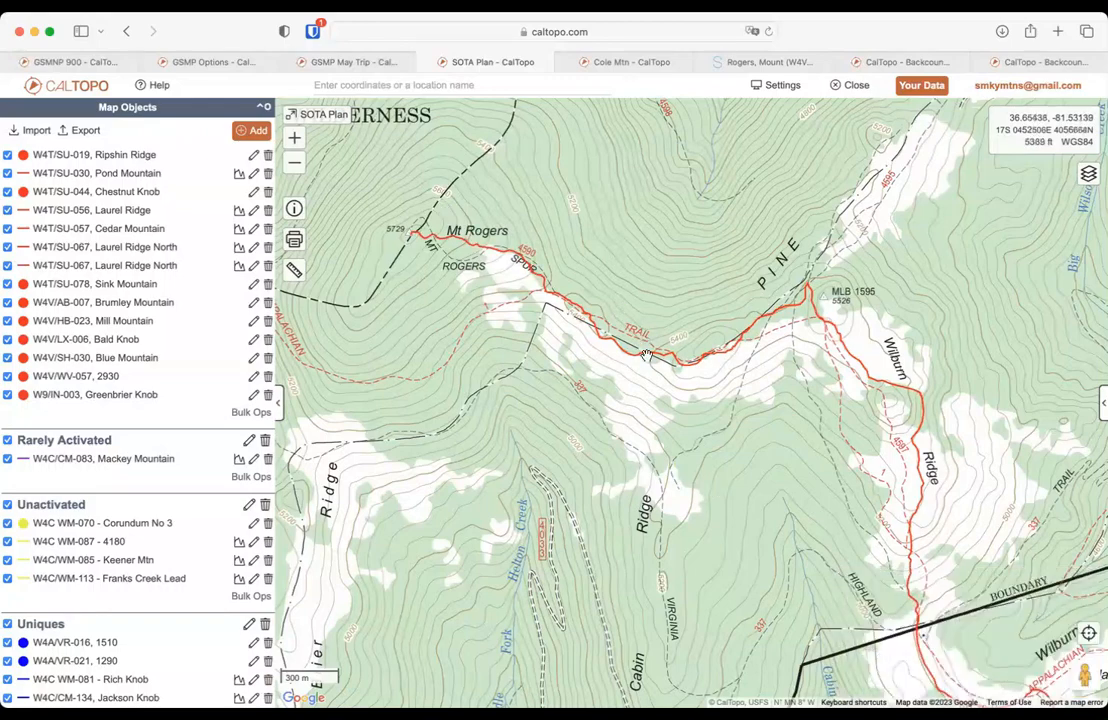
# Step: Resample the Mount Rogers track by distance with a point every 100 feet and inspect the resampled line along its length
pyautogui.click(647, 355)
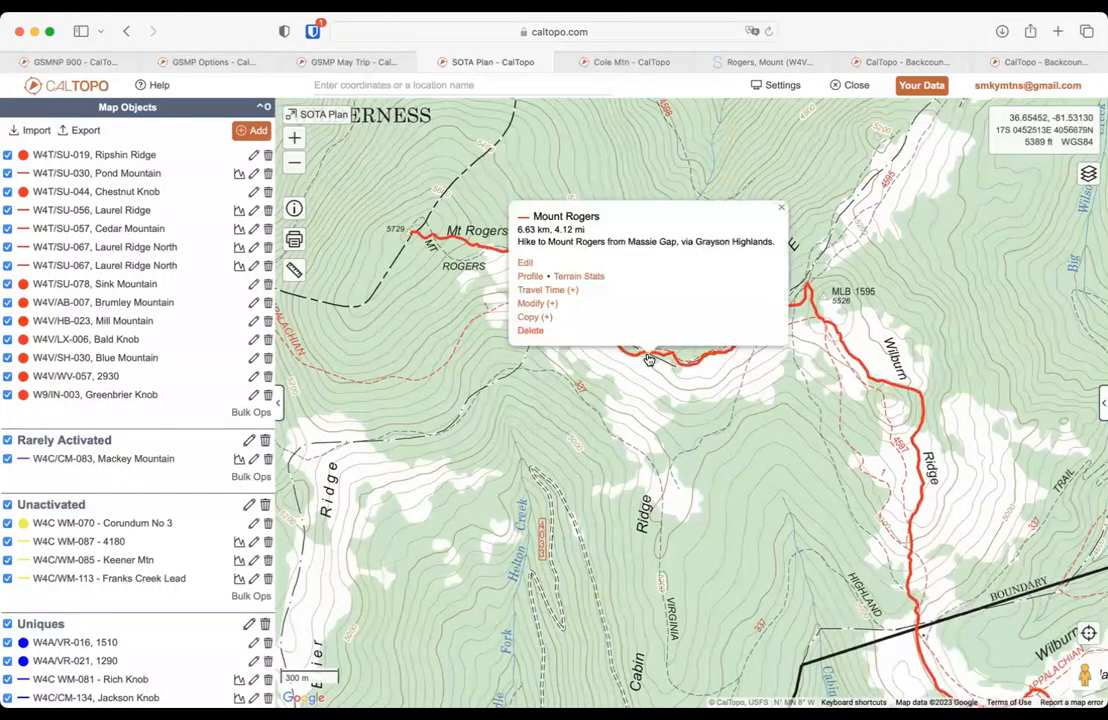
pyautogui.click(537, 303)
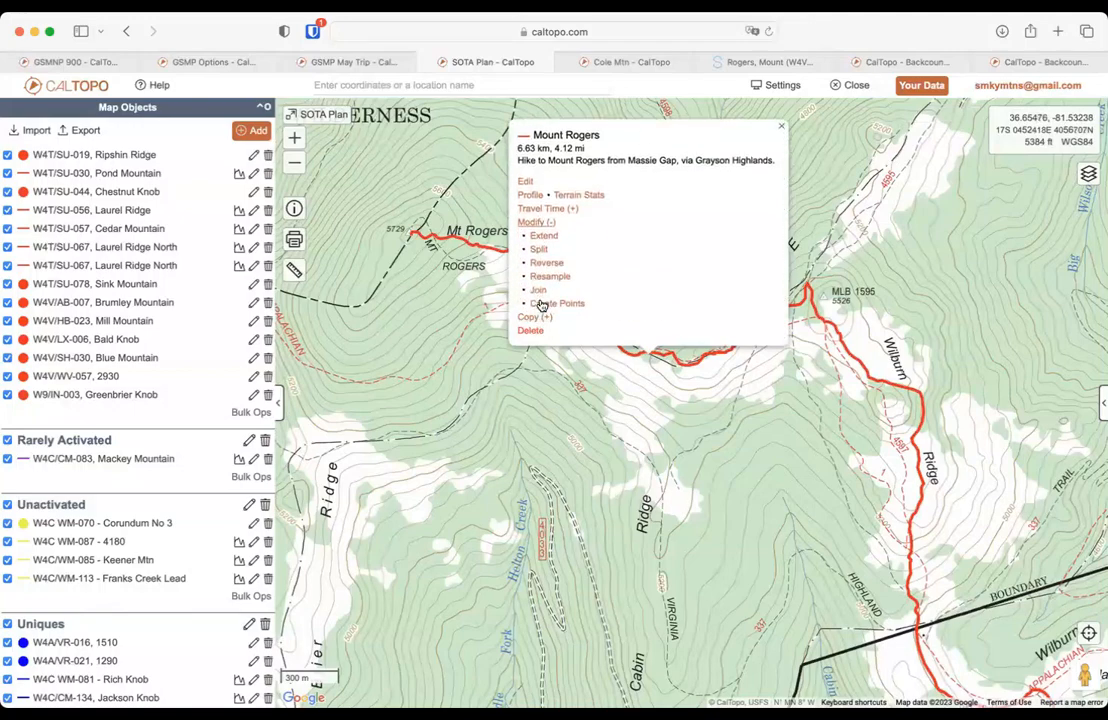
pyautogui.click(549, 276)
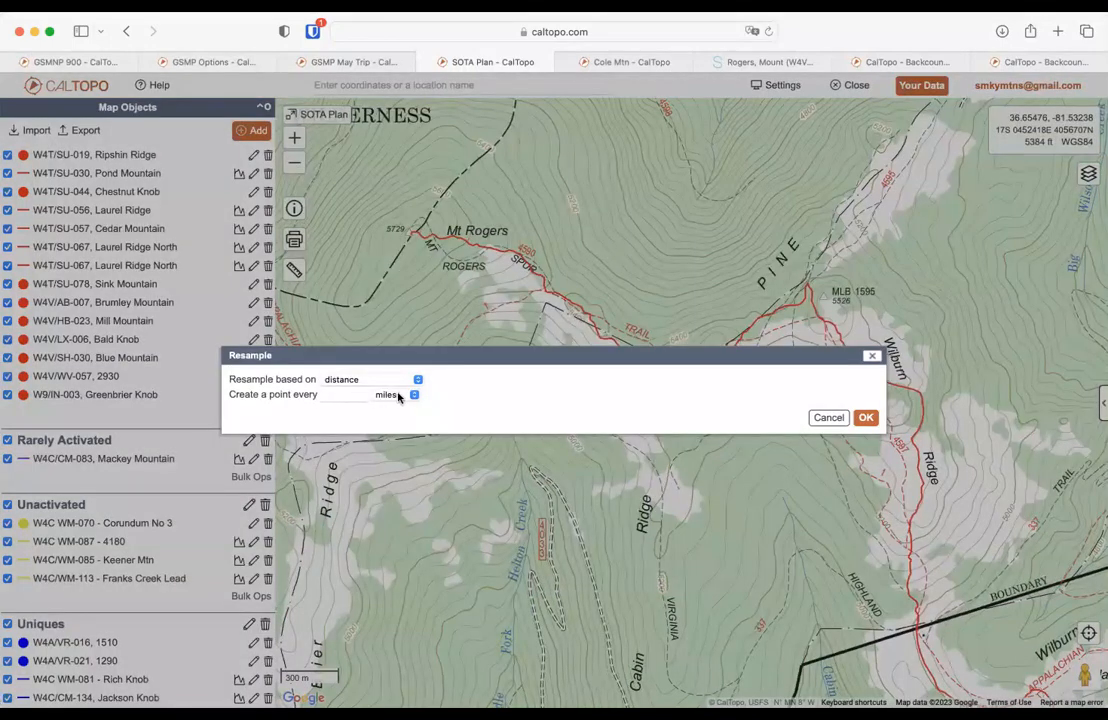
pyautogui.click(398, 395)
pyautogui.click(386, 379)
pyautogui.click(355, 396)
pyautogui.write('100')
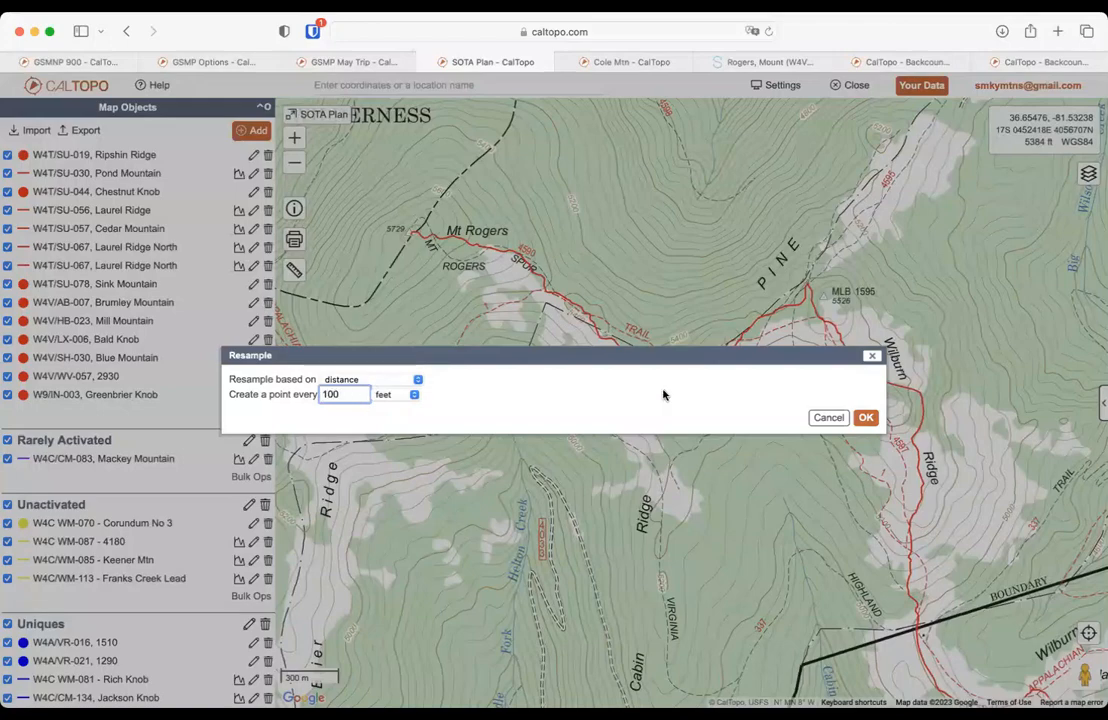
pyautogui.click(865, 417)
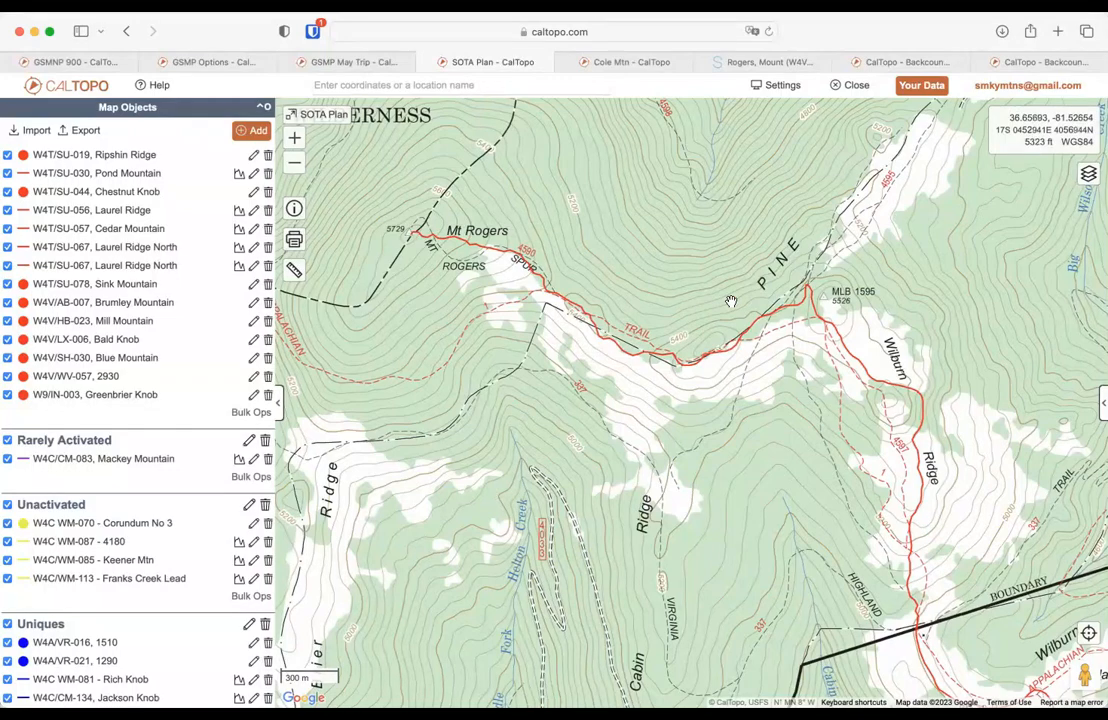
pyautogui.moveTo(719, 396); pyautogui.dragTo(514, 152)
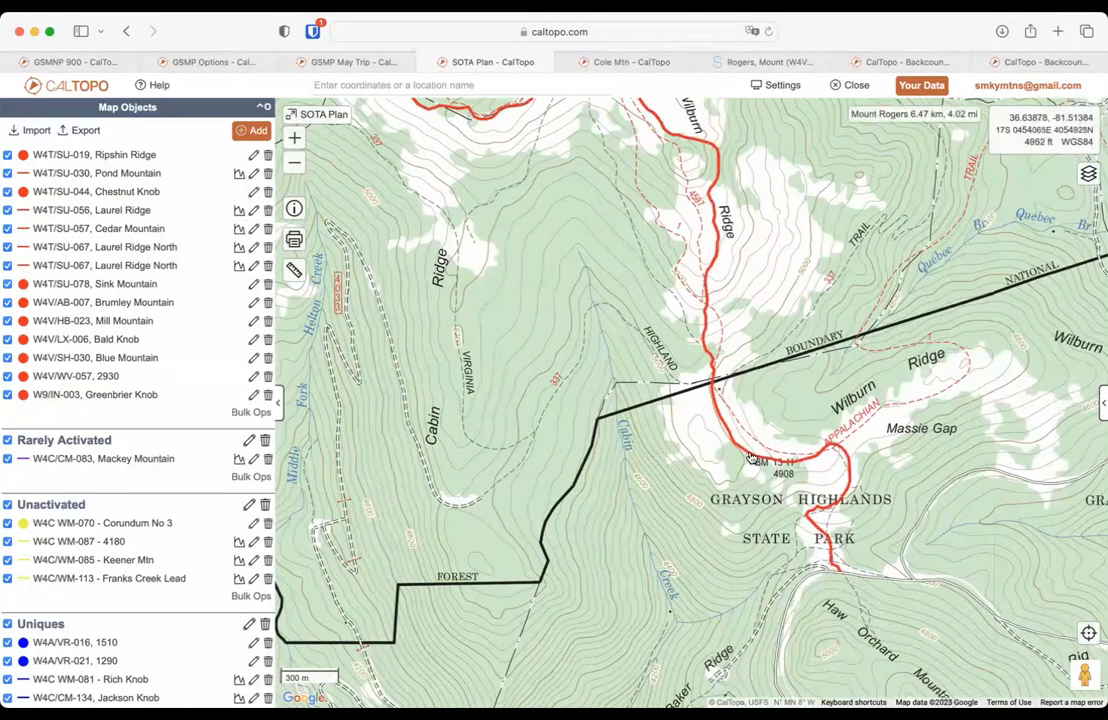
pyautogui.moveTo(665, 326); pyautogui.dragTo(782, 579)
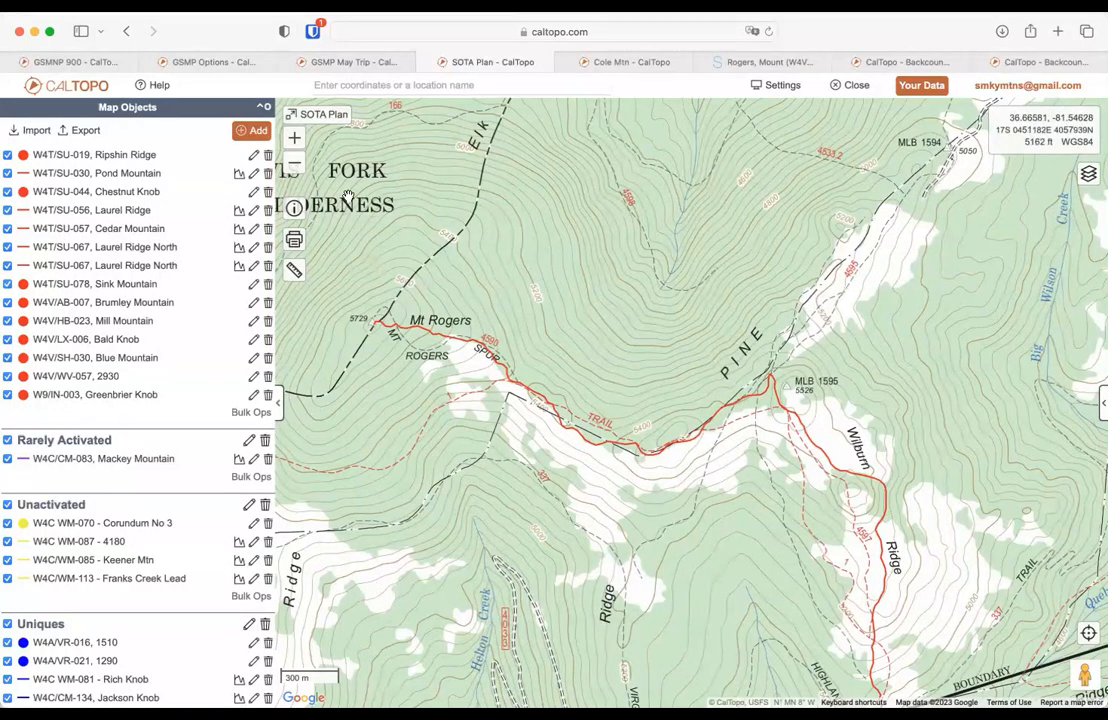
# Step: Set the SOTA Plan map to keep the currently selected layers as its default display and copy the map URL
pyautogui.click(295, 210)
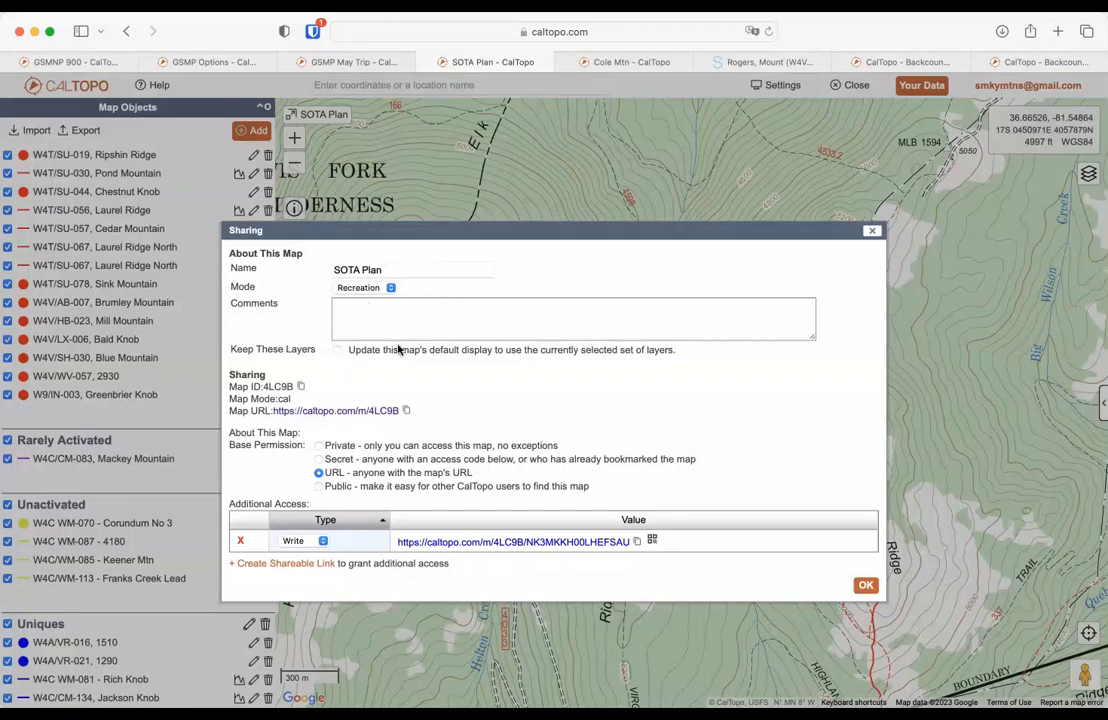
pyautogui.press('Escape')
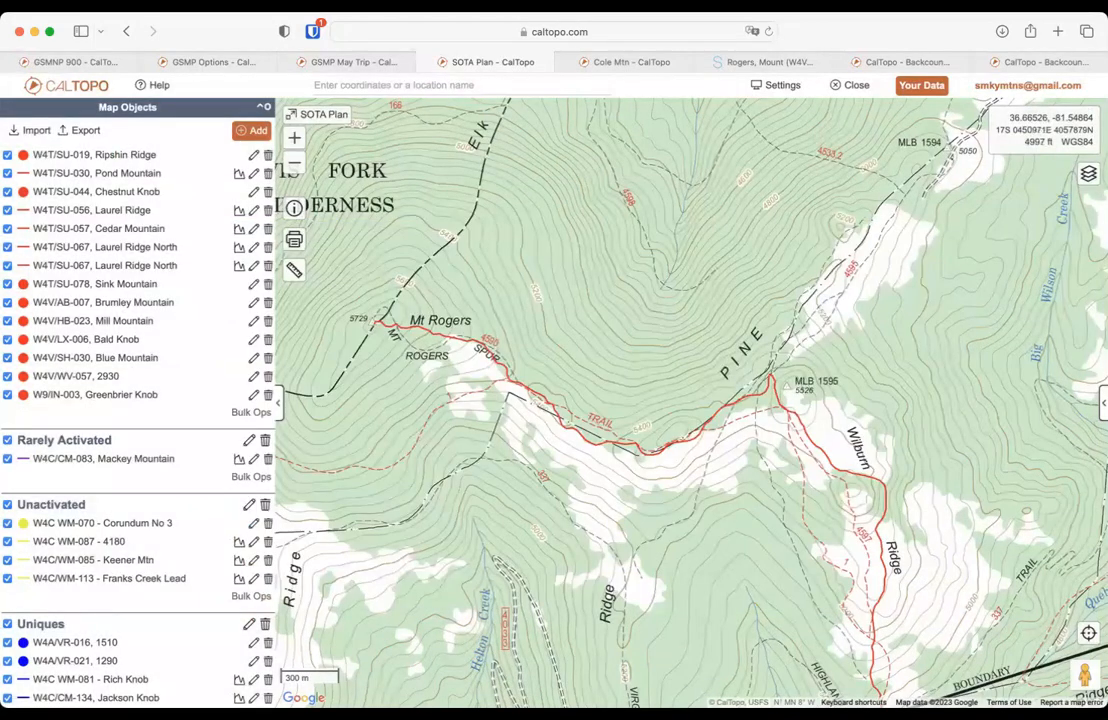
pyautogui.click(1088, 174)
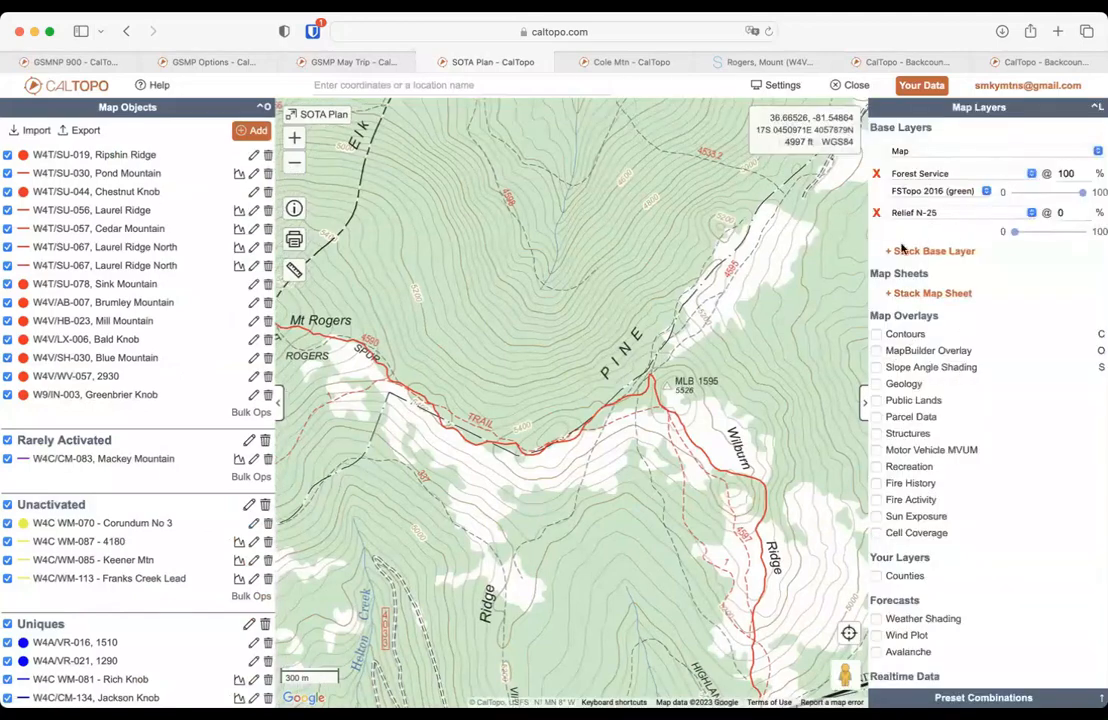
pyautogui.click(295, 210)
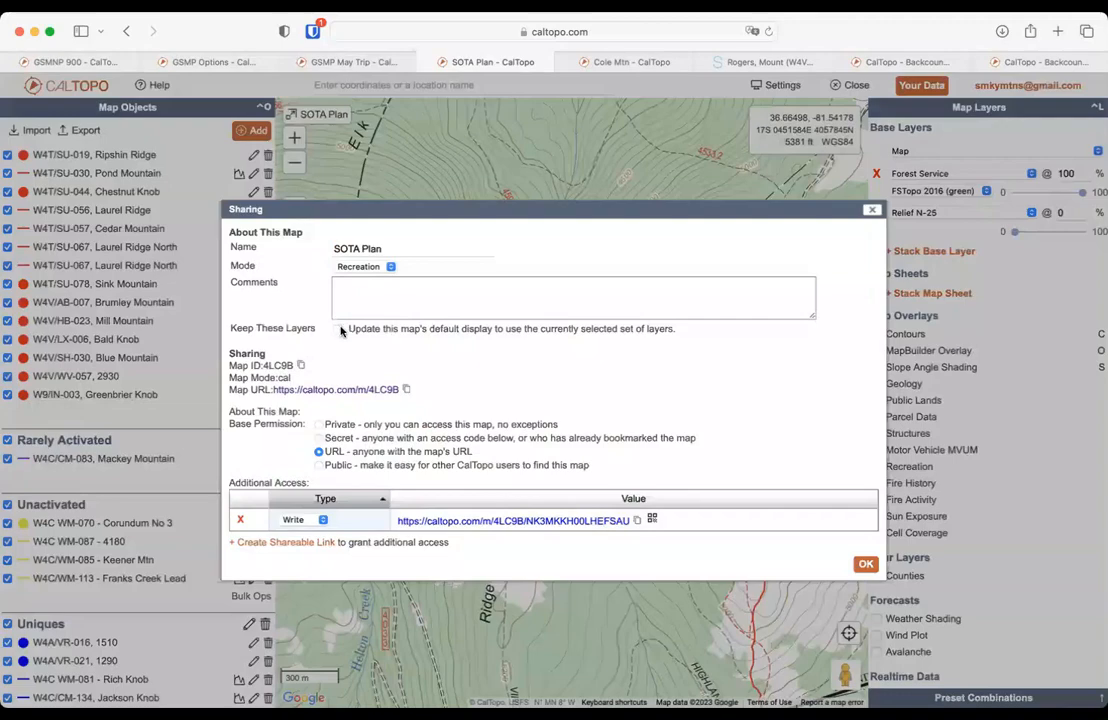
pyautogui.click(338, 329)
pyautogui.click(406, 390)
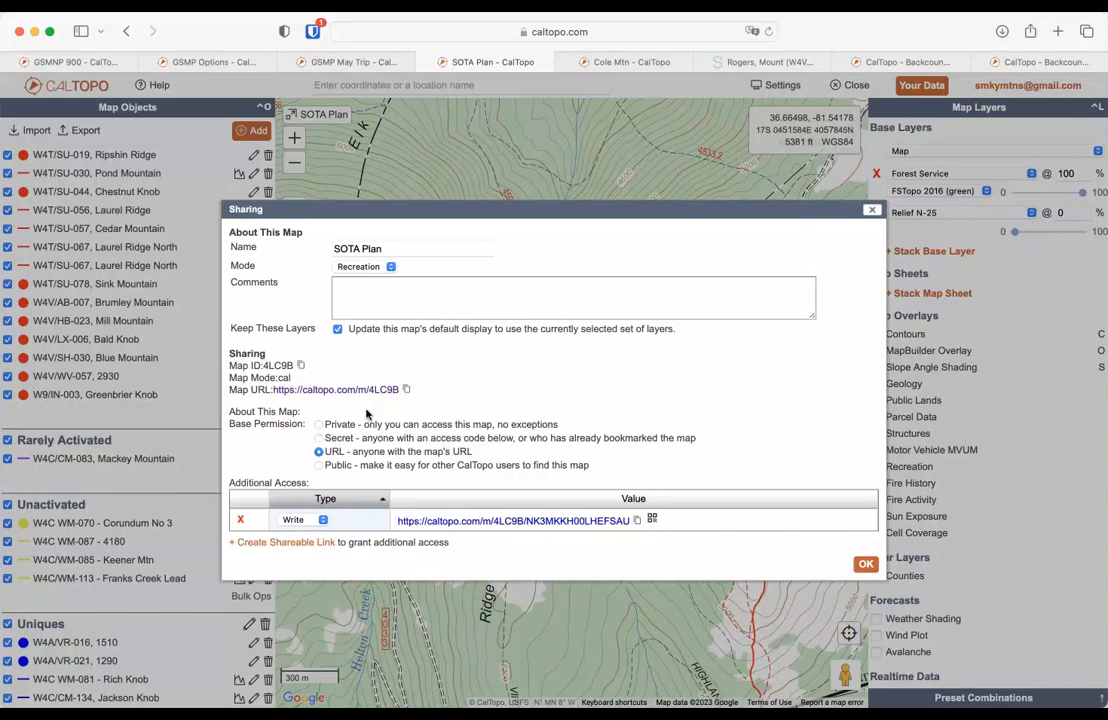
# Step: Create an additional shareable link for the SOTA Plan map with Update access
pyautogui.click(290, 542)
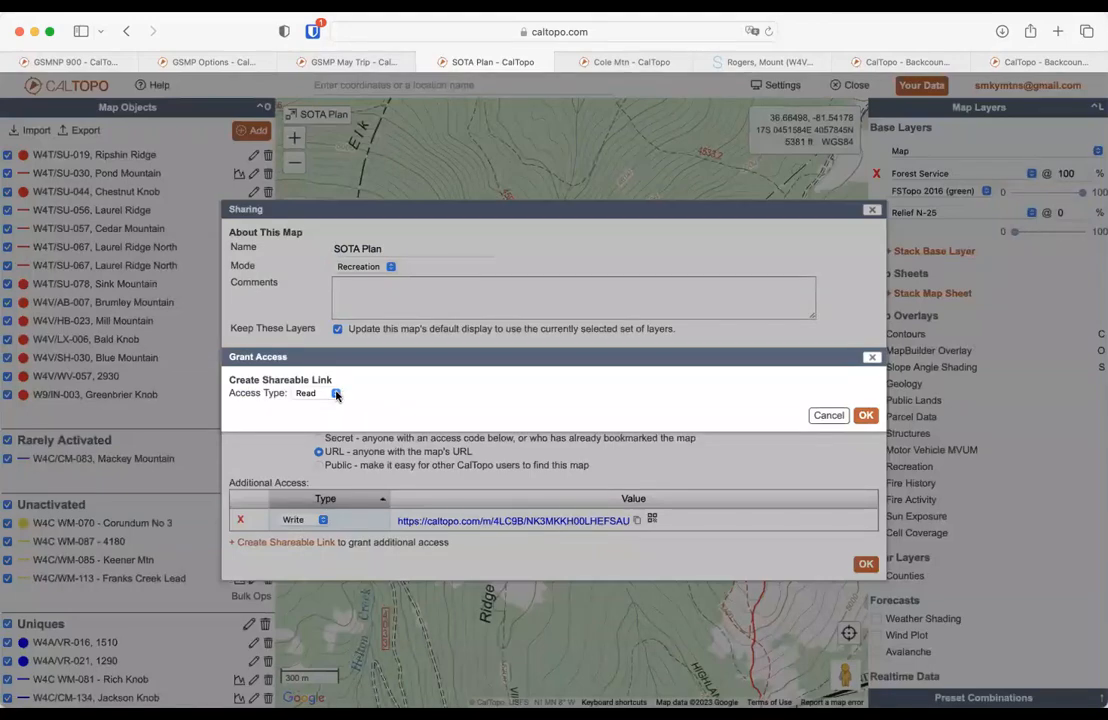
pyautogui.click(336, 393)
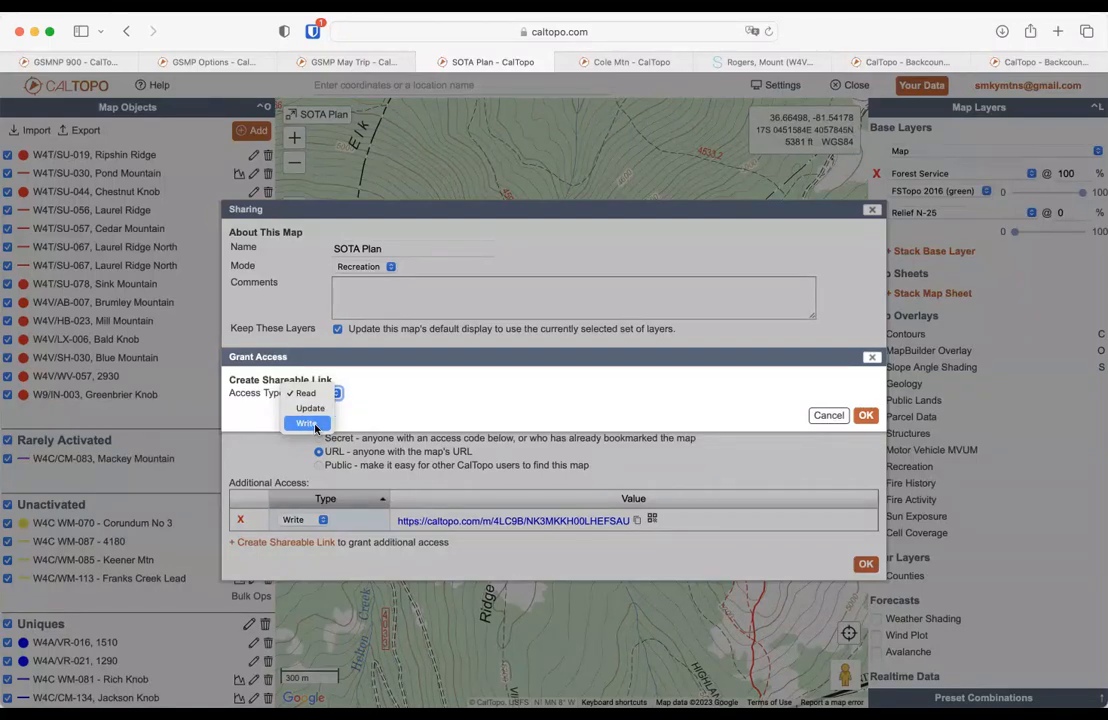
pyautogui.click(312, 424)
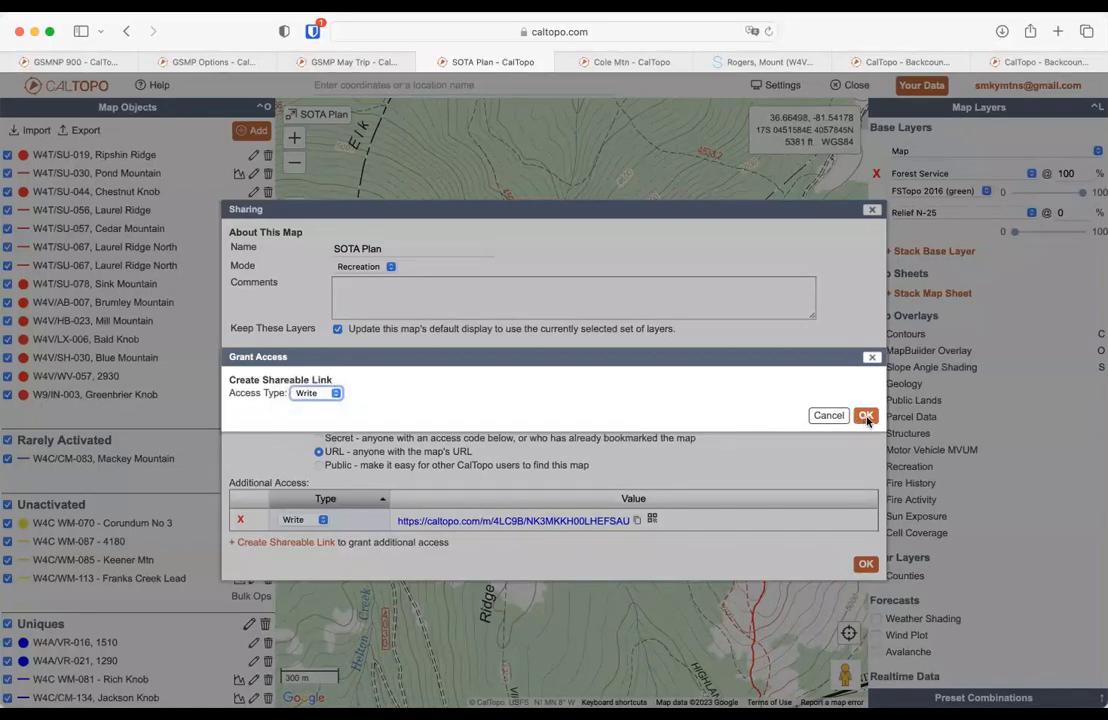
pyautogui.click(318, 394)
pyautogui.click(312, 392)
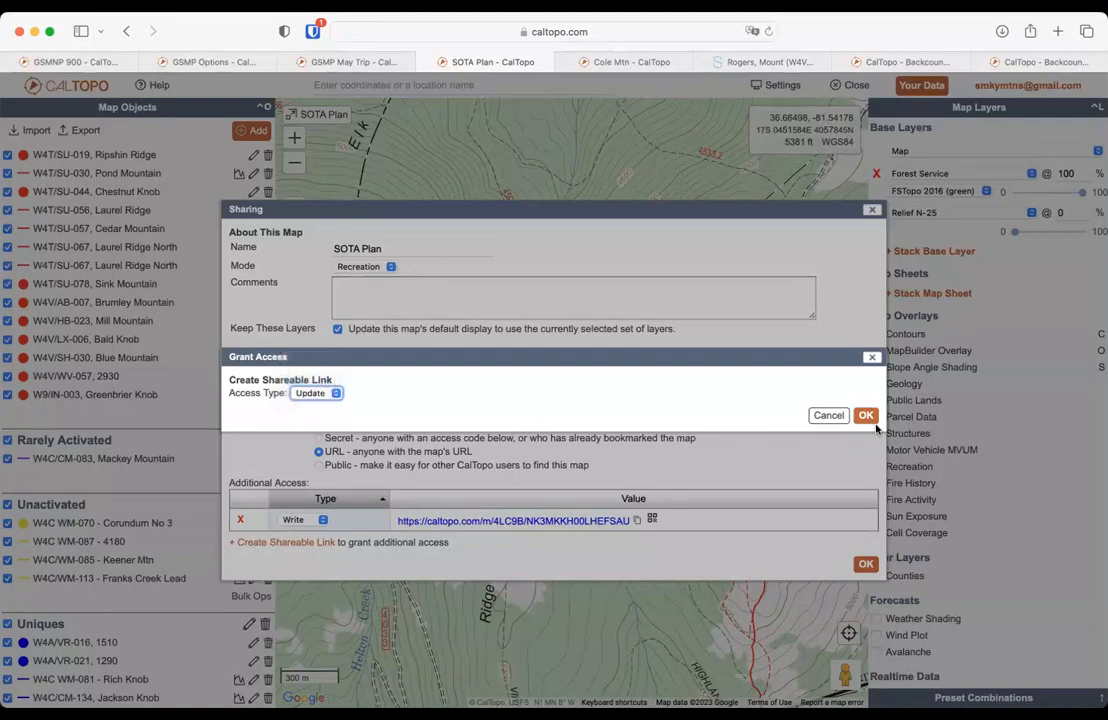
pyautogui.click(866, 417)
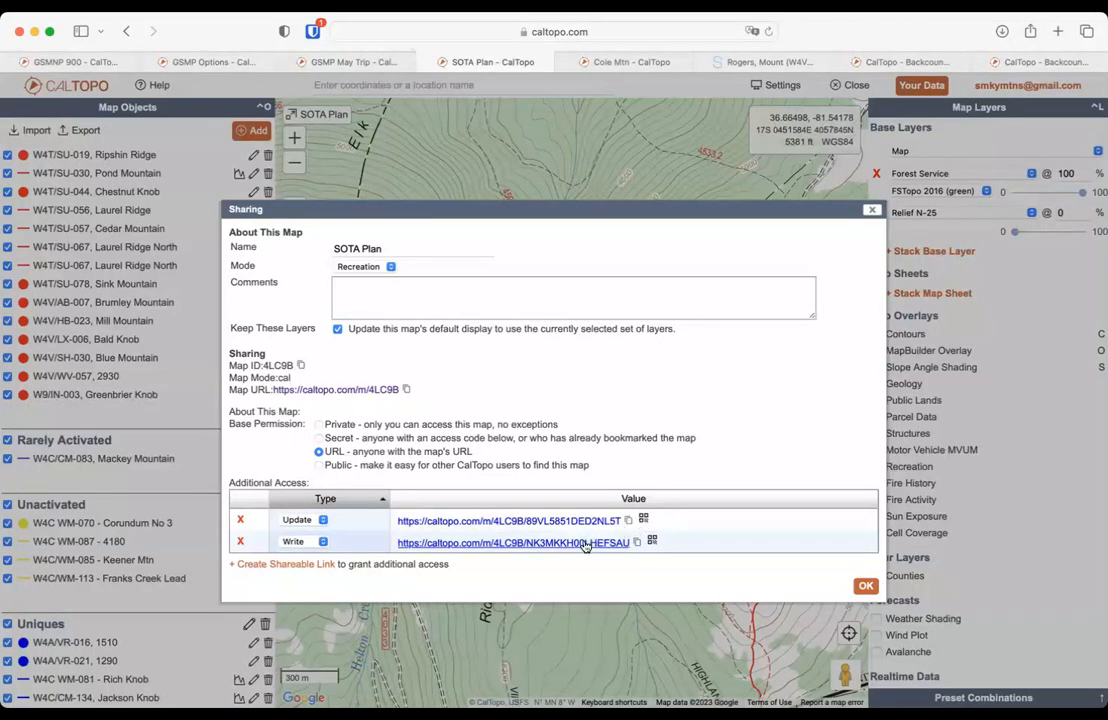
# Step: View the QR code of the Write link, return to the SOTA Plan map and confirm its sharing settings
pyautogui.click(654, 542)
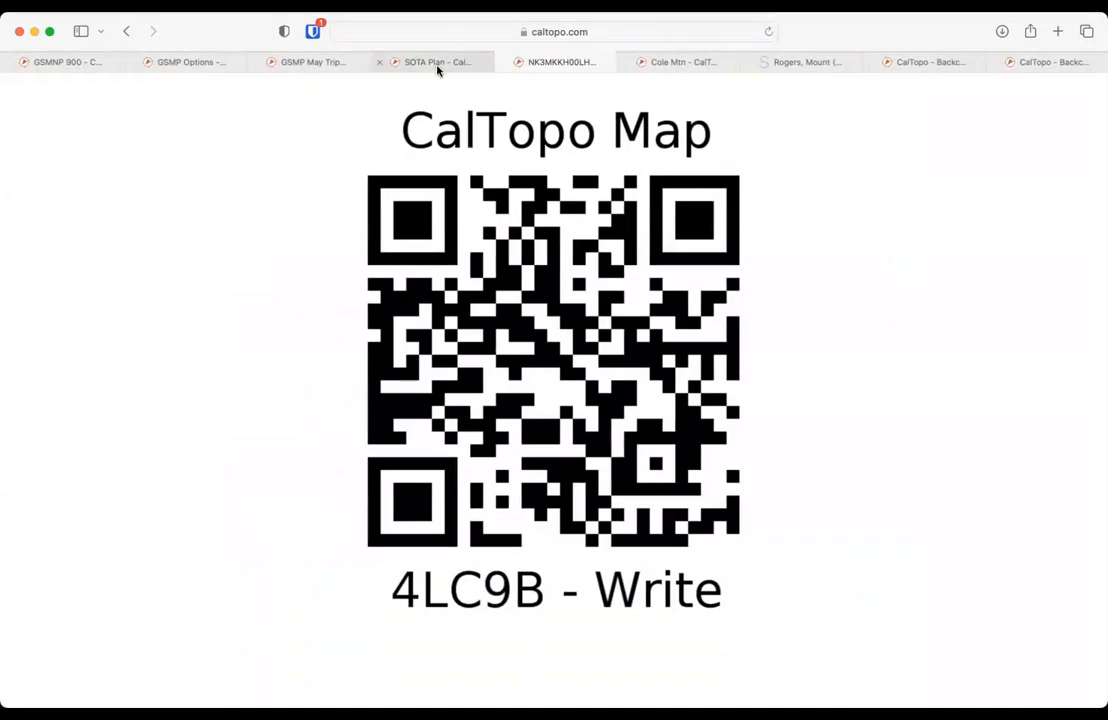
pyautogui.click(504, 63)
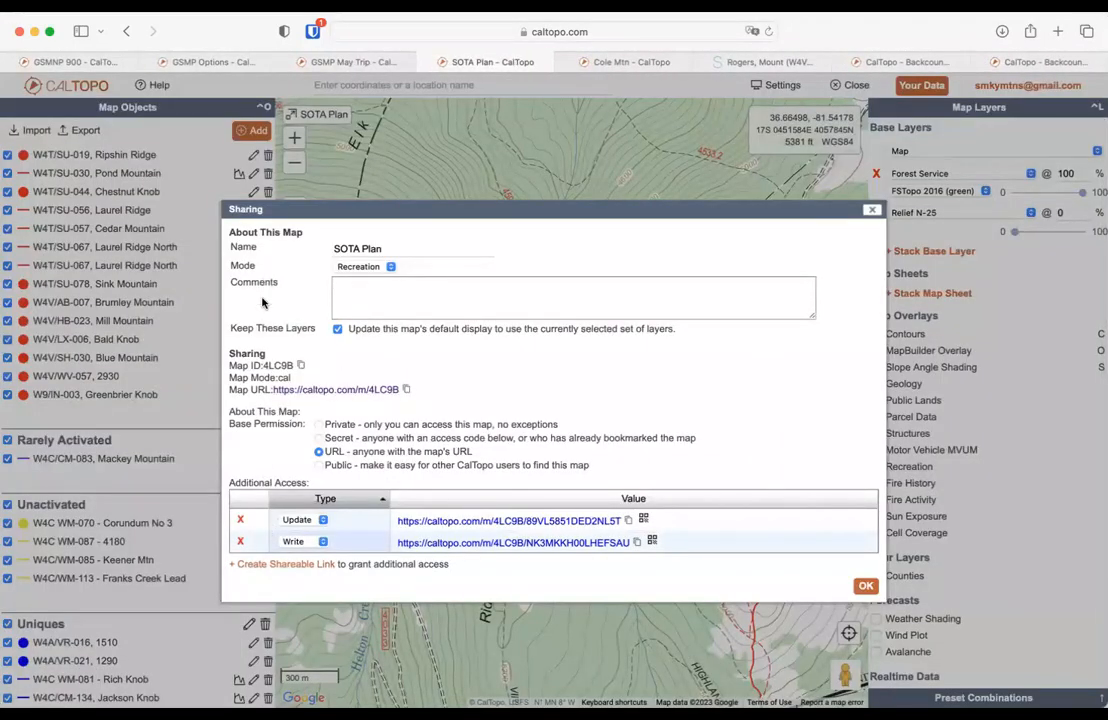
pyautogui.click(866, 587)
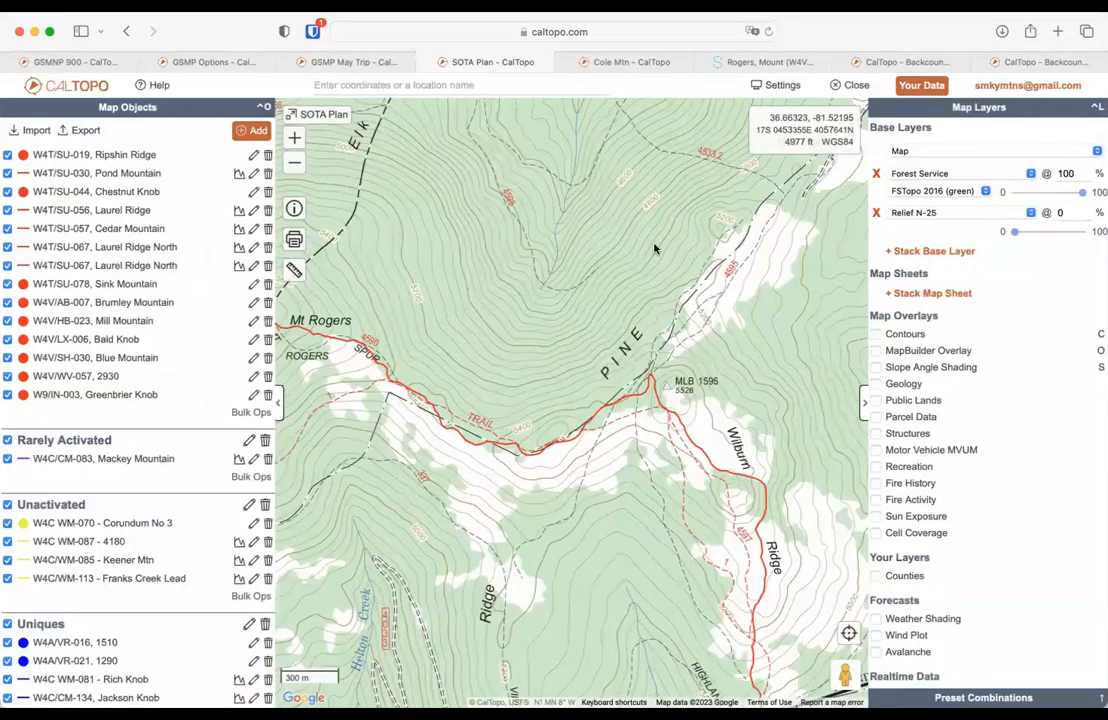
# Step: Look through the maps saved to the account and the bookmarked maps, and close the data overview
pyautogui.click(916, 88)
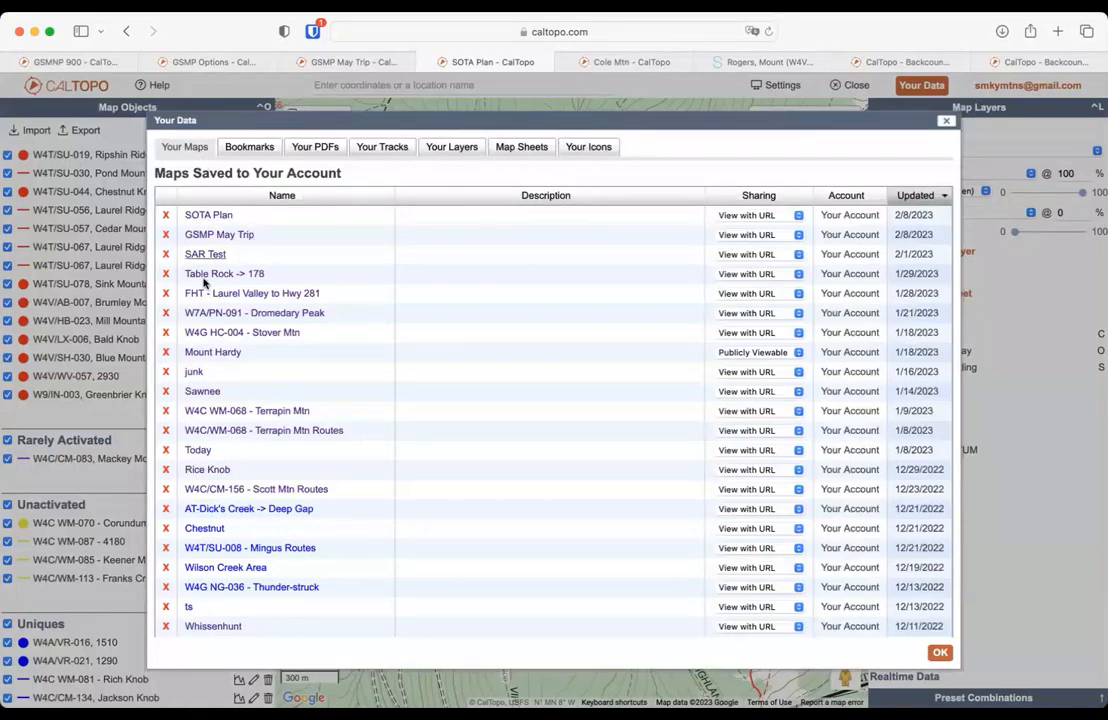
pyautogui.scroll(-15, 217, 424)
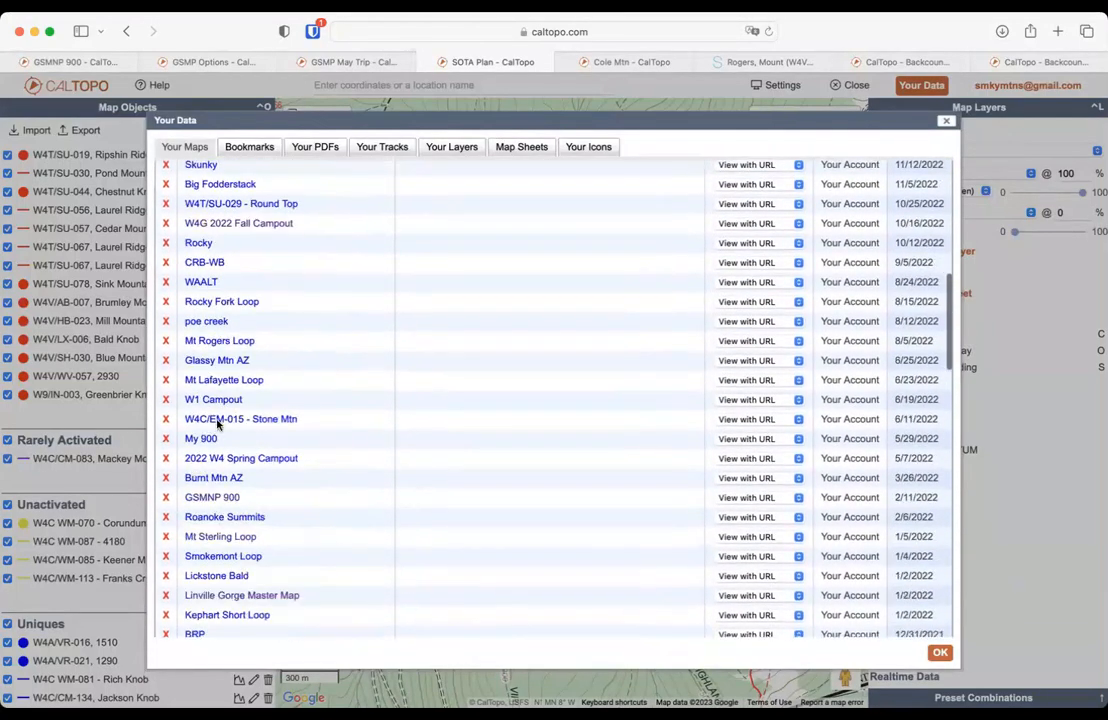
pyautogui.scroll(-20, 217, 424)
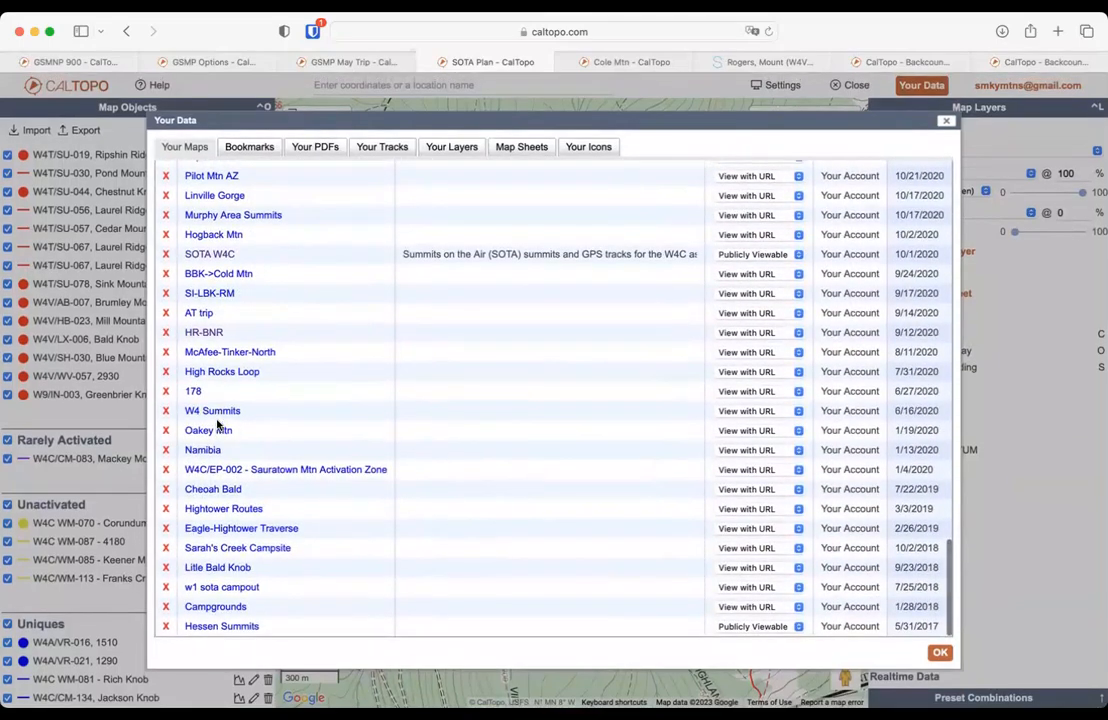
pyautogui.scroll(10, 217, 424)
pyautogui.scroll(15, 217, 424)
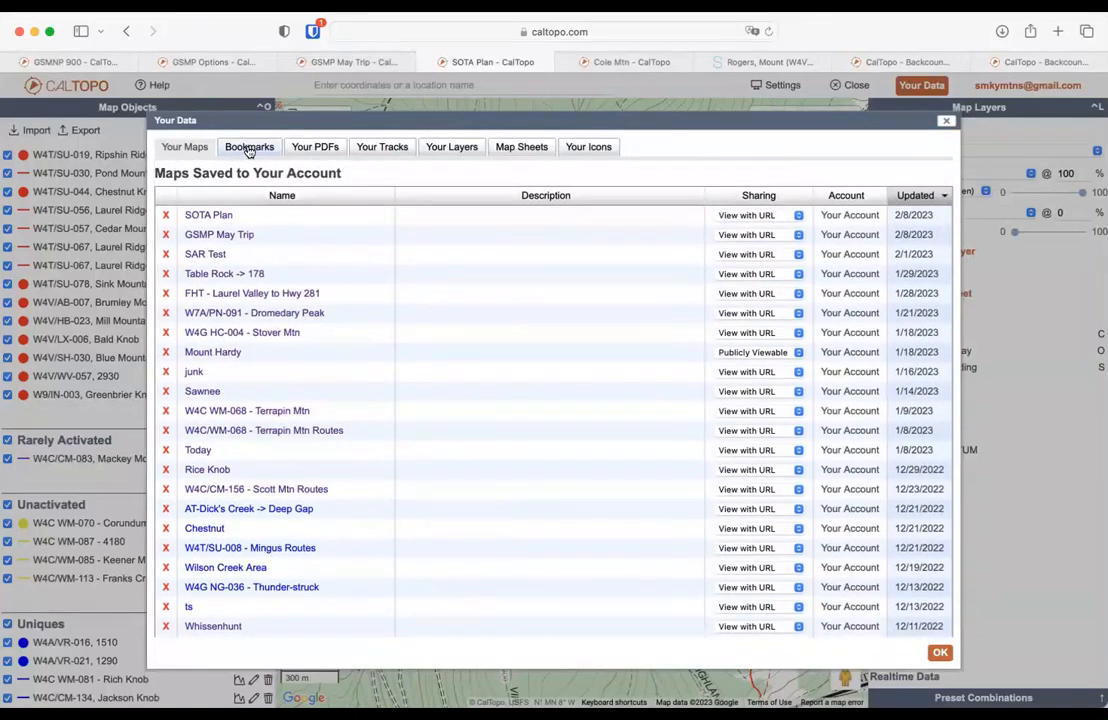
pyautogui.click(249, 148)
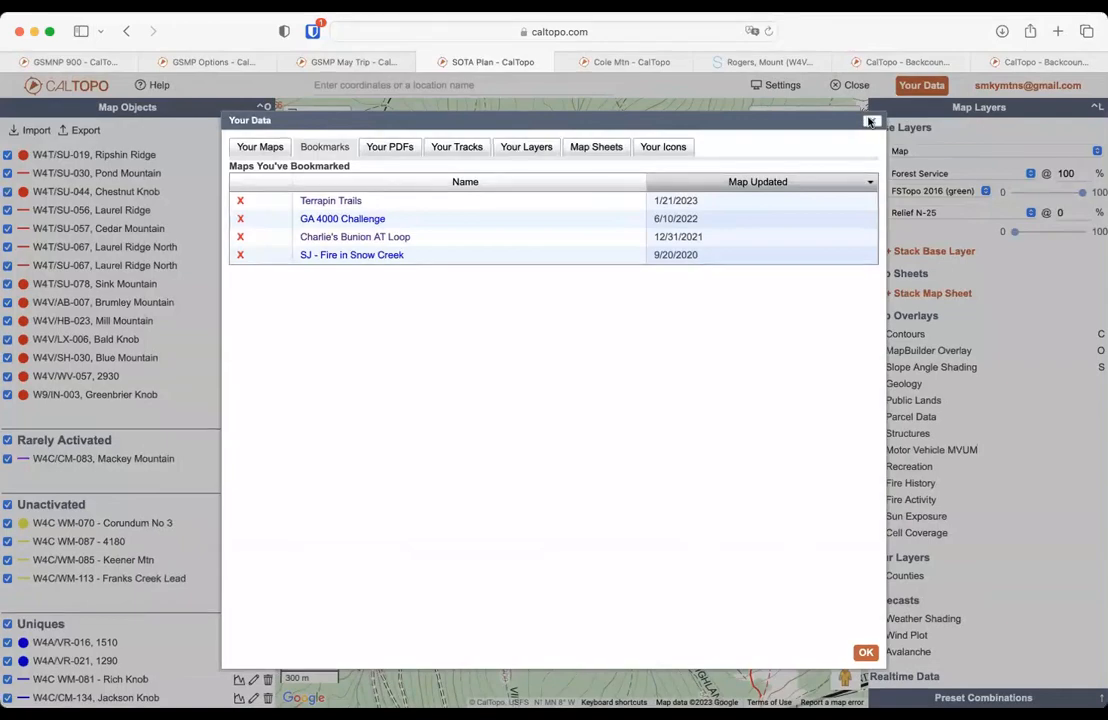
pyautogui.click(871, 120)
# Step: Turn on the Shared CalTopo Maps layer, list the shared routes near Mount Rogers and open the GH 2022 Trip map
pyautogui.scroll(-5, 967, 443)
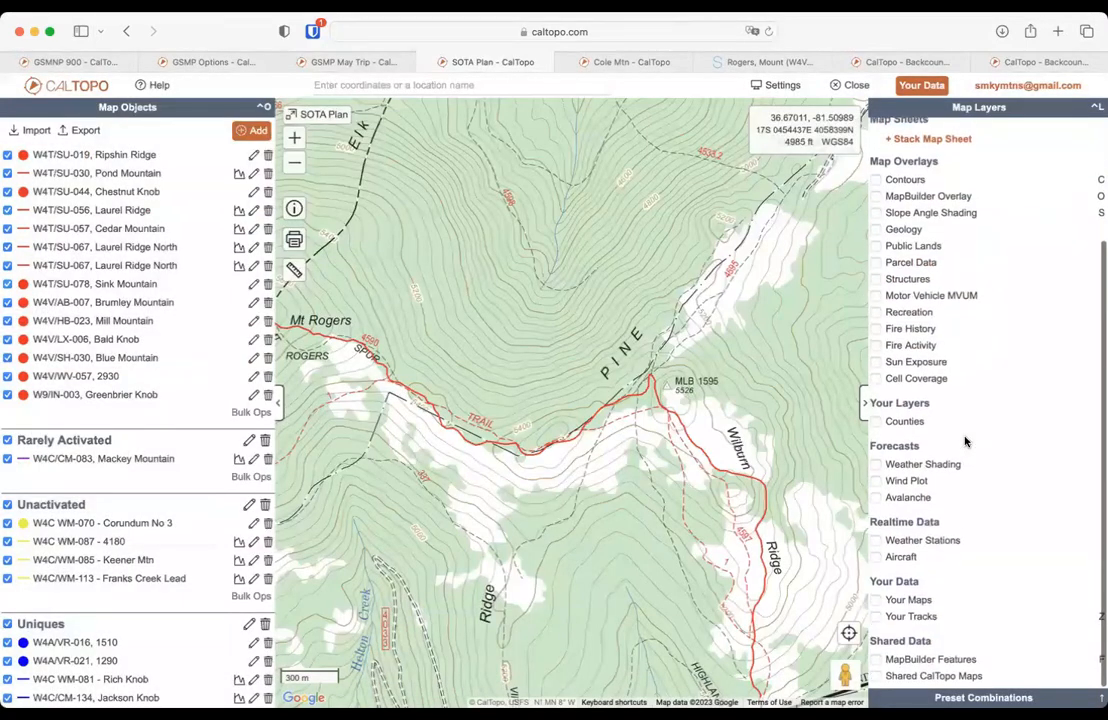
pyautogui.click(876, 680)
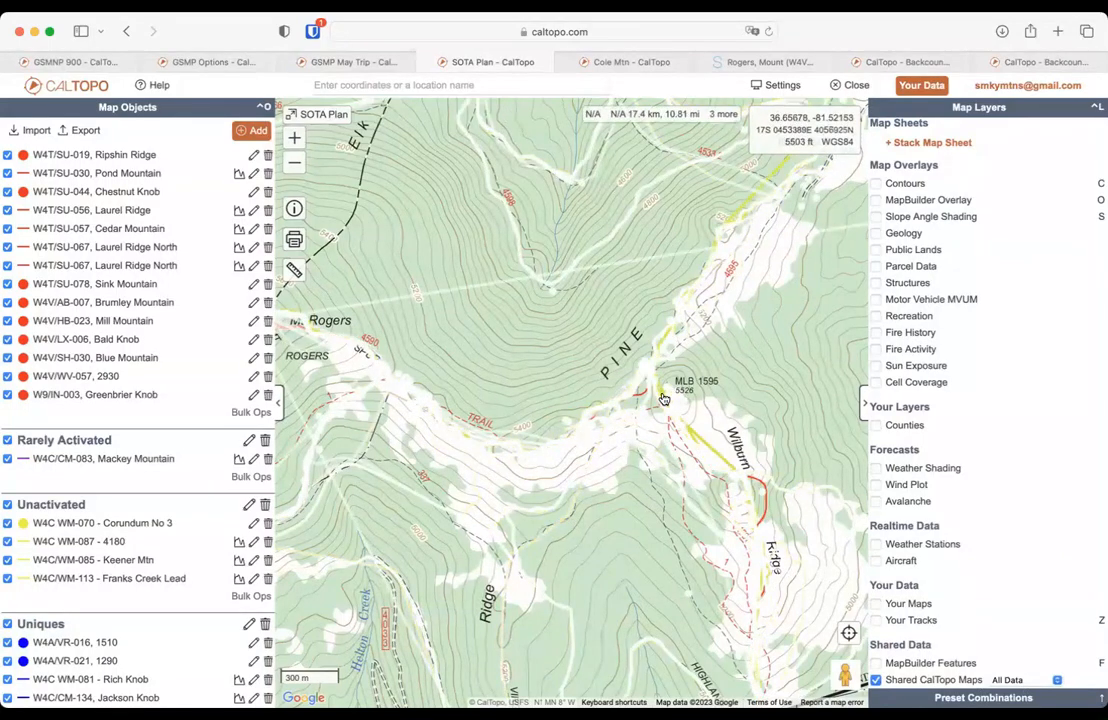
pyautogui.click(622, 436)
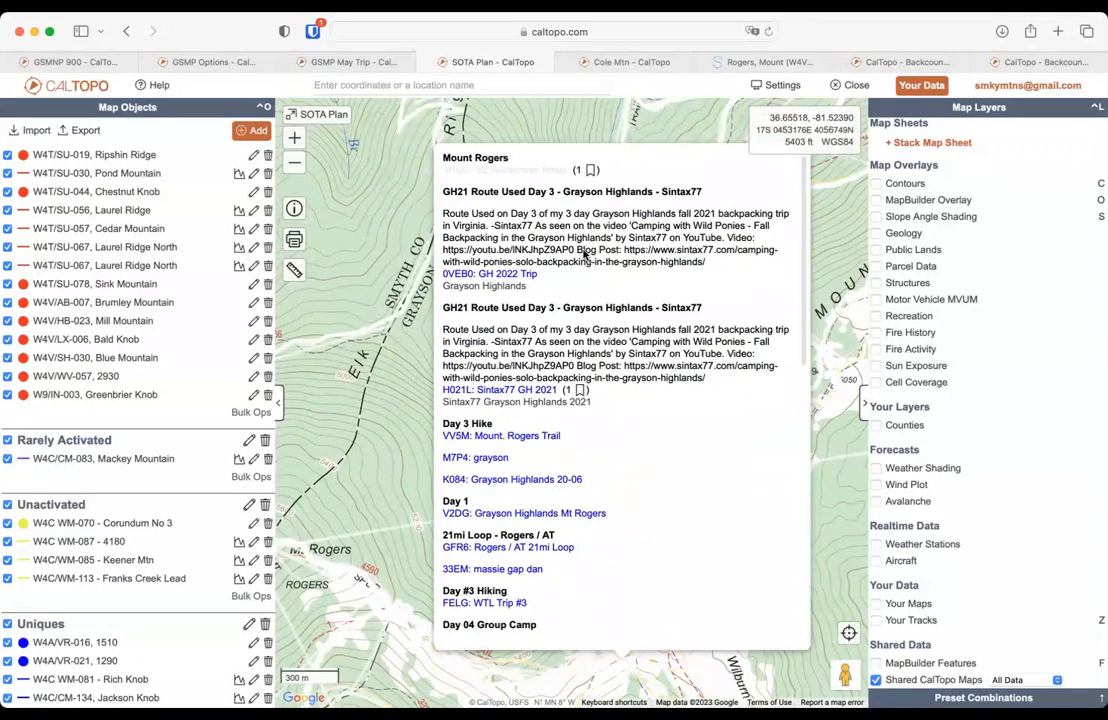
pyautogui.click(505, 274)
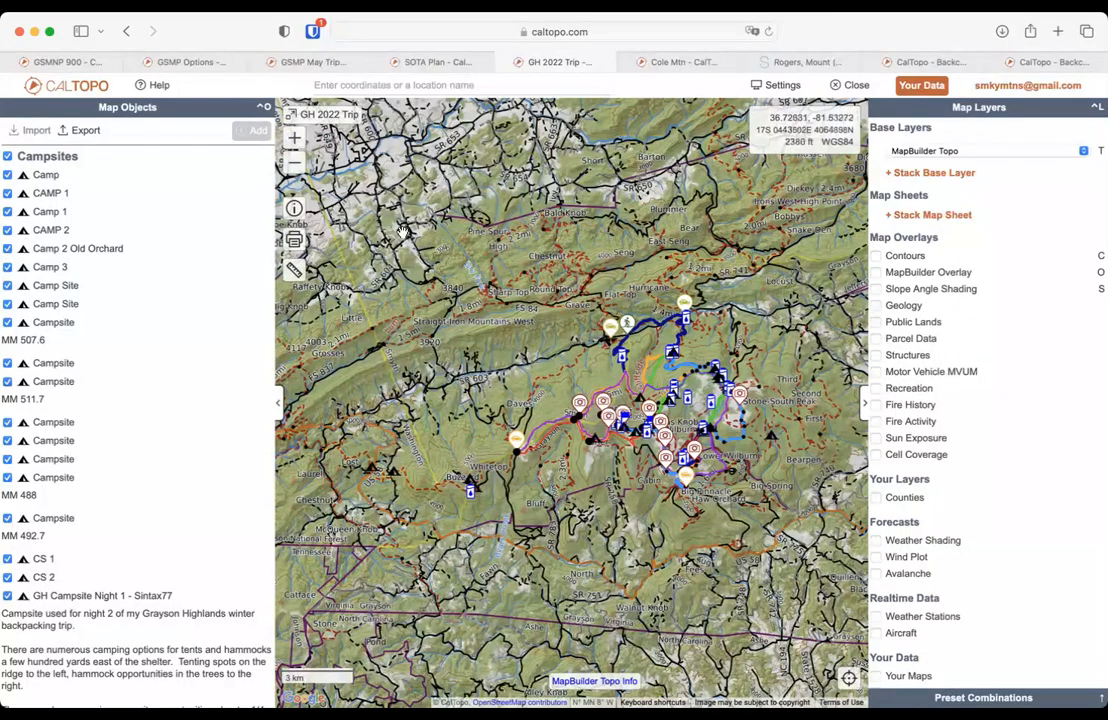
# Step: Bookmark the shared GH 2022 Trip map and dismiss the confirmation
pyautogui.click(295, 210)
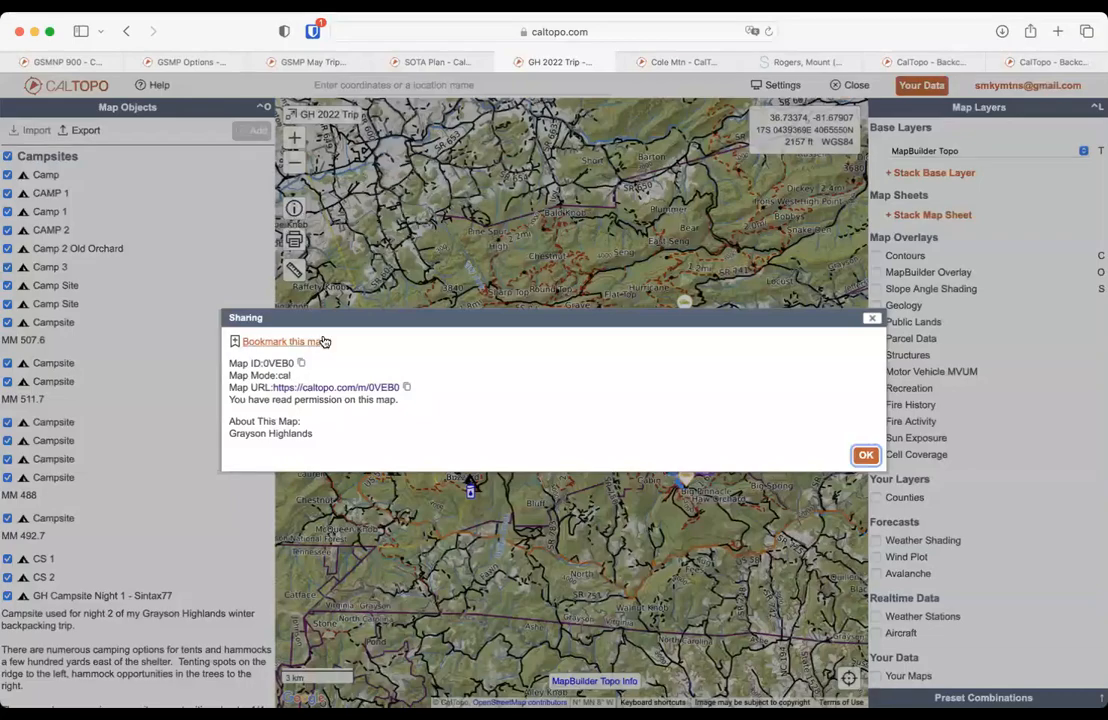
pyautogui.click(314, 342)
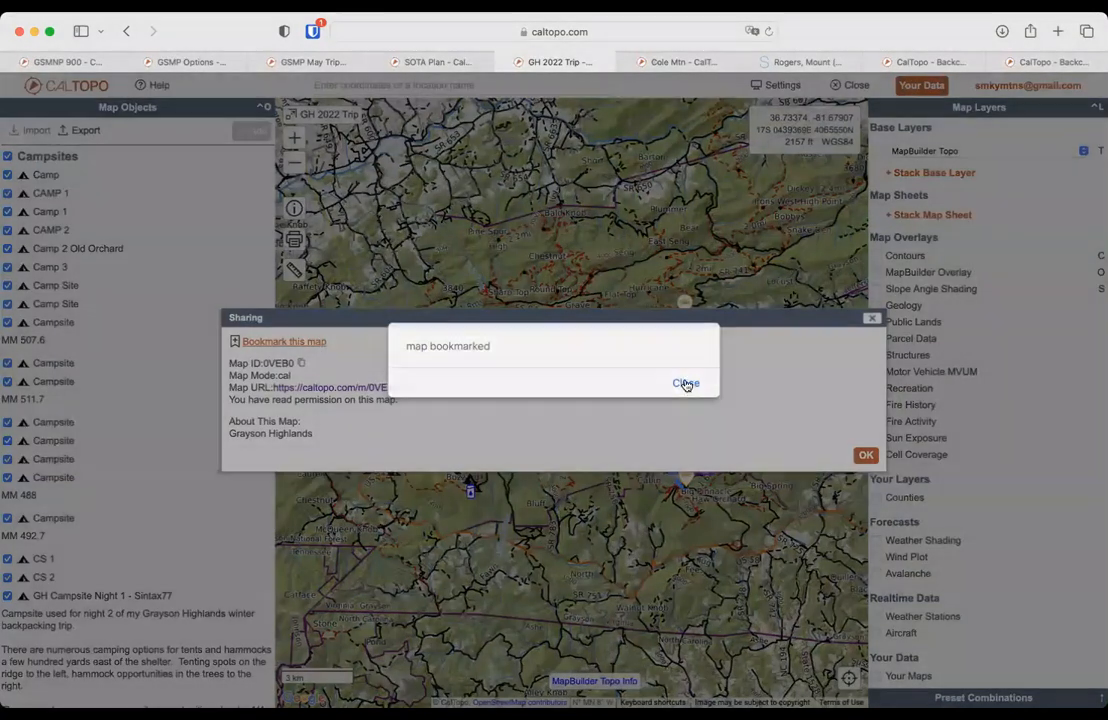
pyautogui.click(685, 384)
# Step: Return to the SOTA Plan map, check the account's list of bookmarked maps and close it
pyautogui.click(443, 63)
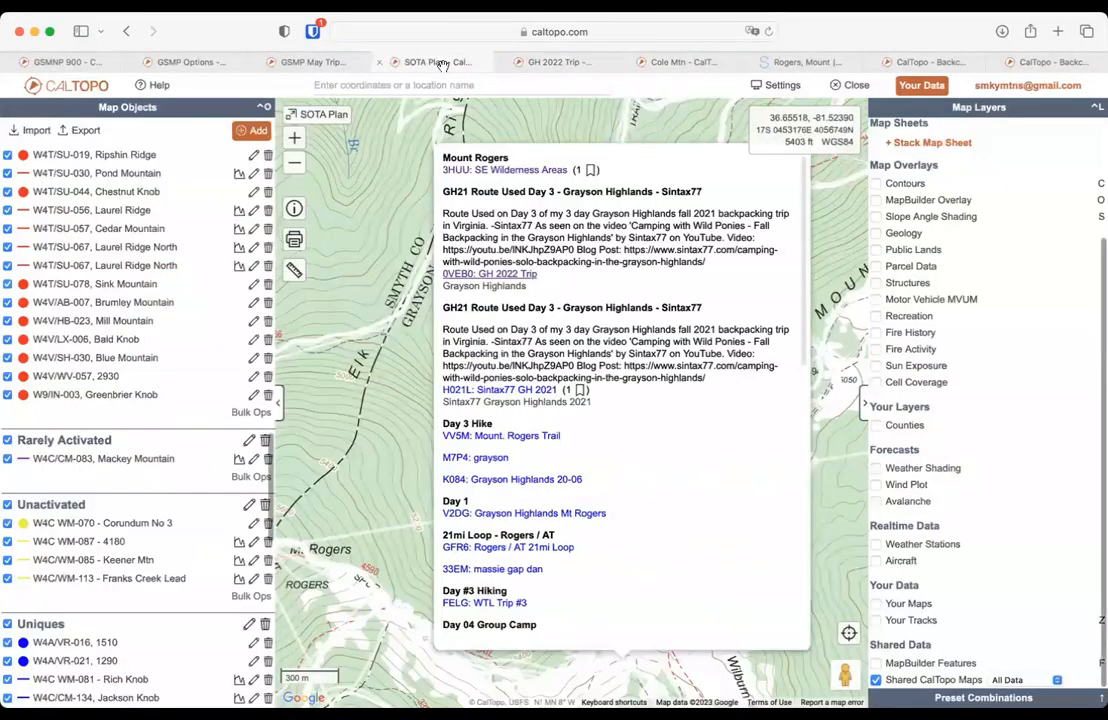
pyautogui.click(919, 86)
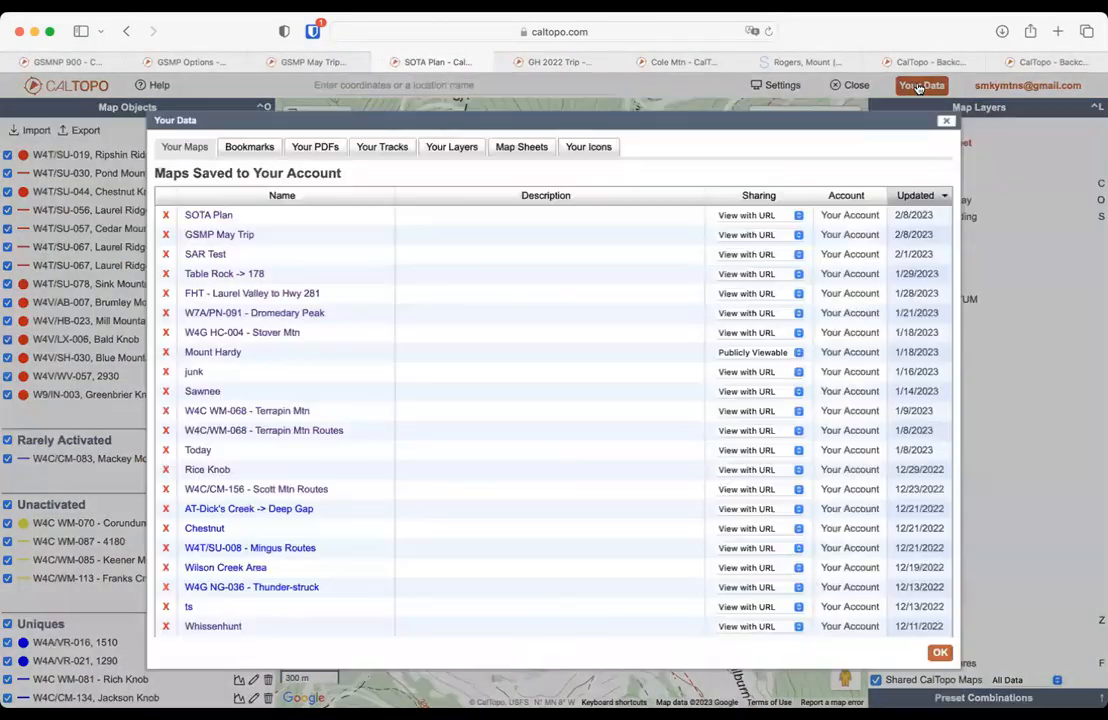
pyautogui.click(243, 149)
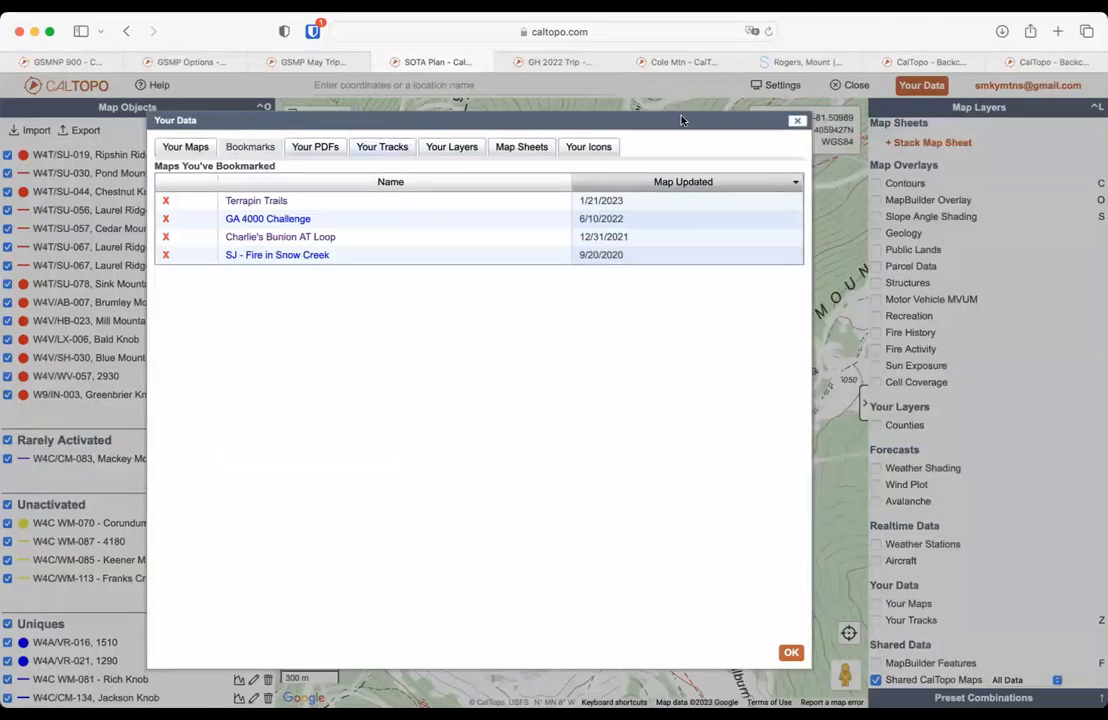
pyautogui.click(798, 121)
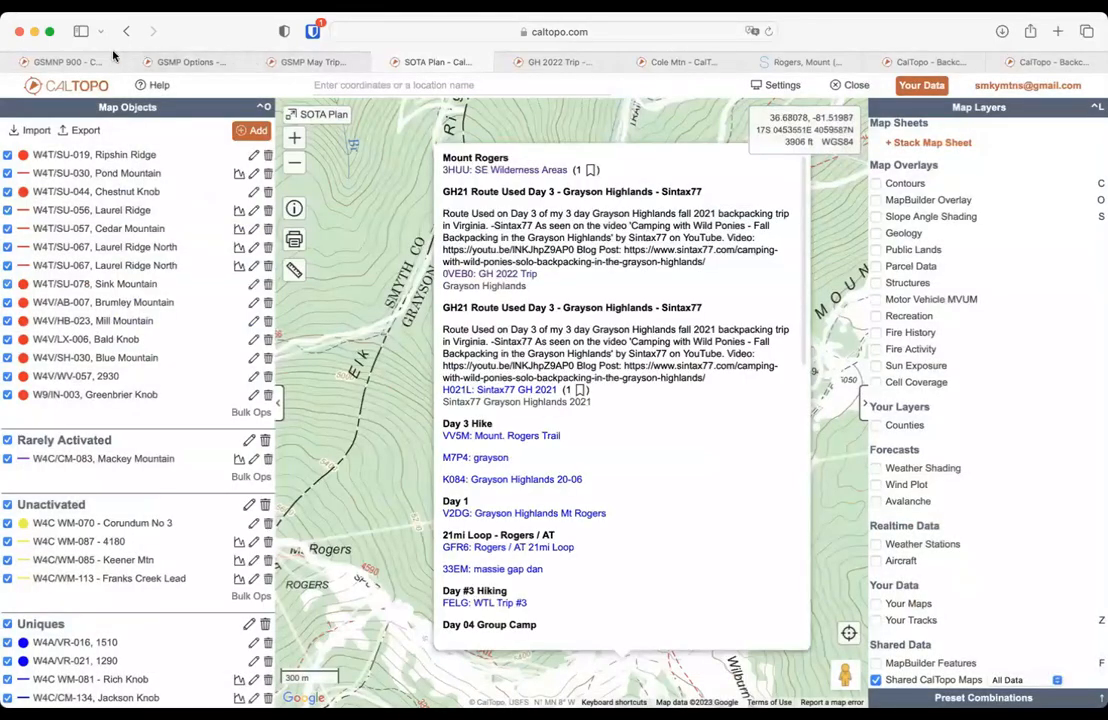
# Step: Reload the SOTA Plan map, view its sharing settings and close them
pyautogui.click(766, 31)
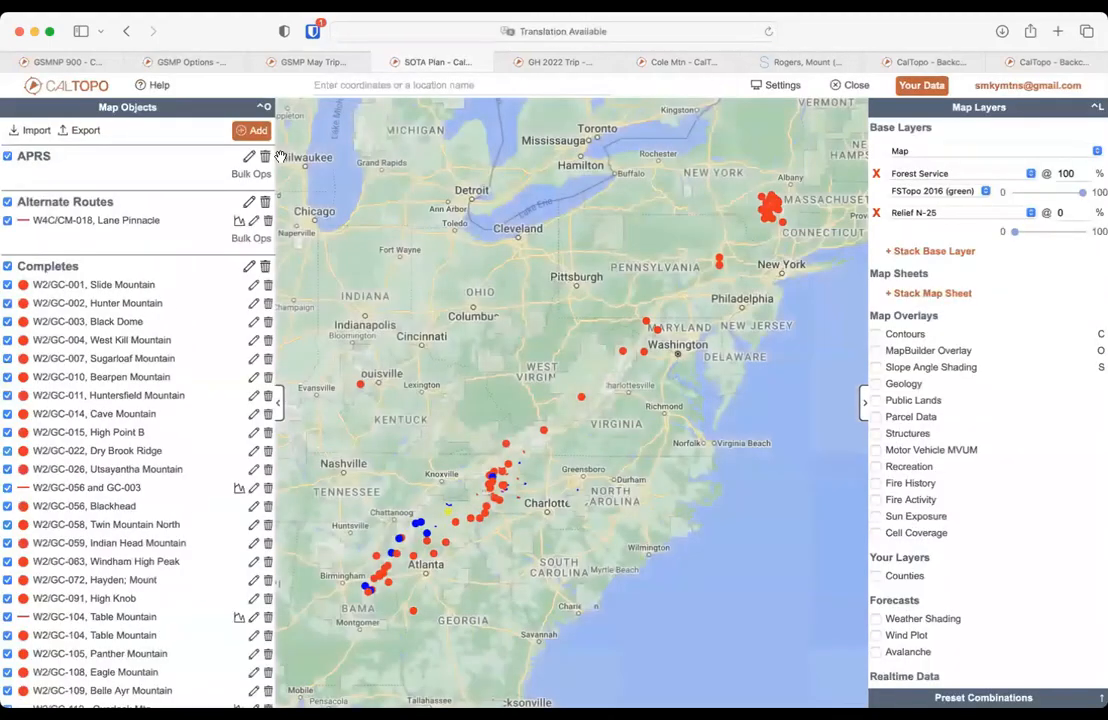
pyautogui.click(295, 211)
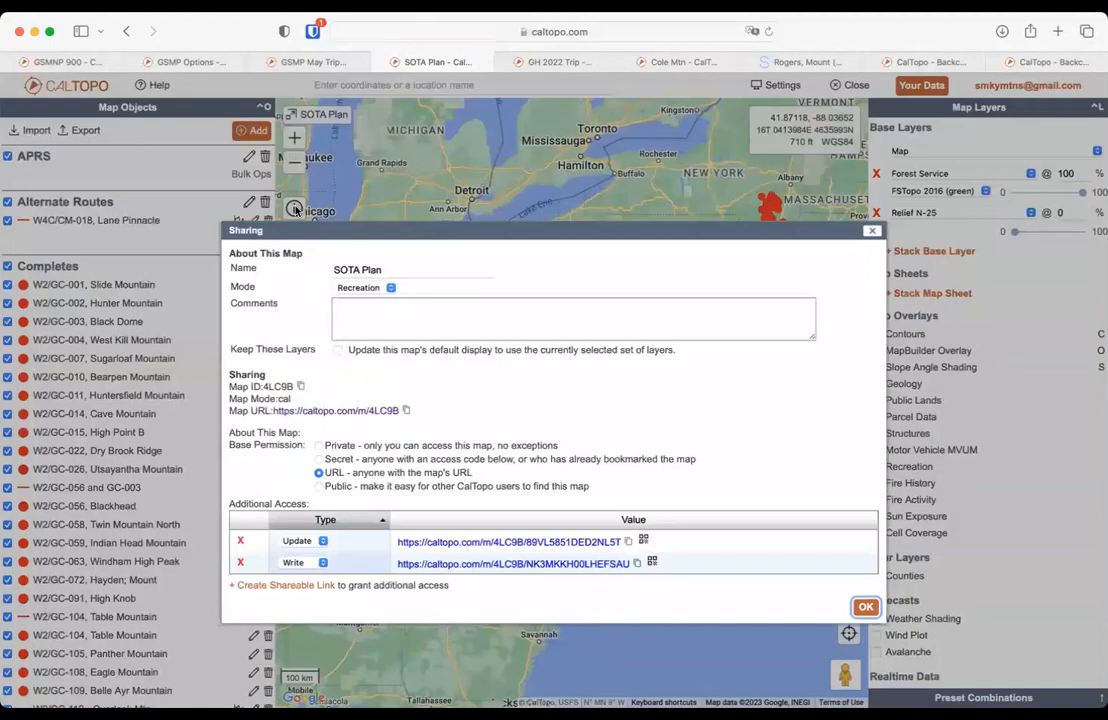
pyautogui.click(870, 231)
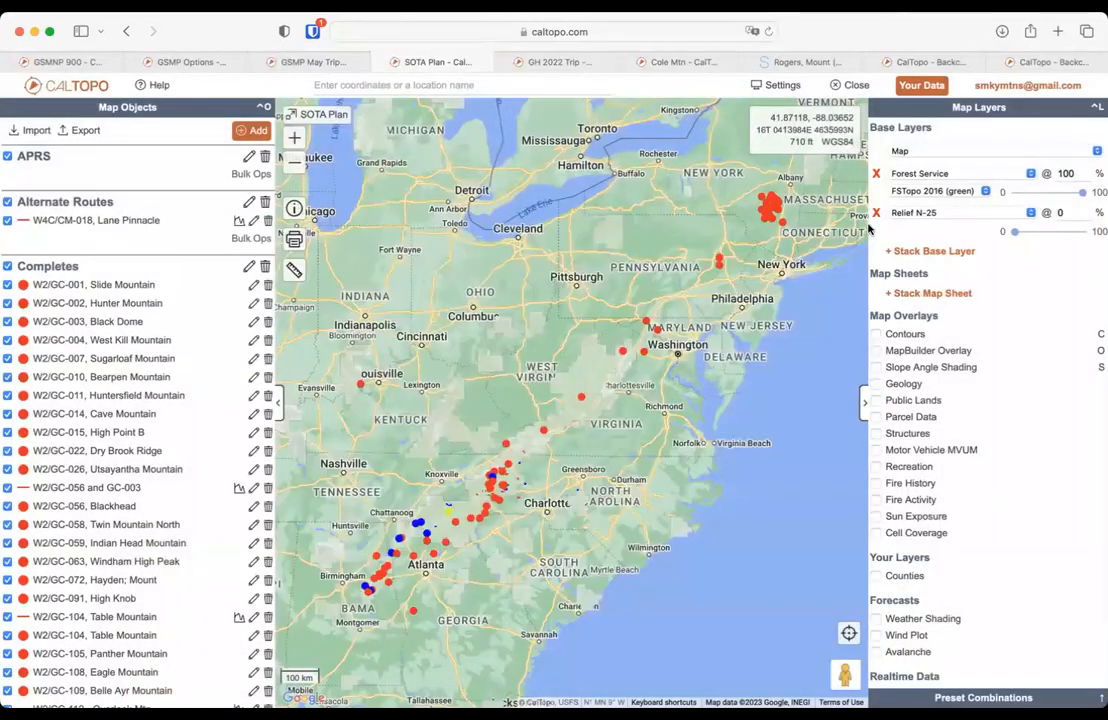
# Step: Look through the account's bookmarked maps and saved PDFs, and check the expiry options of the first PDF
pyautogui.click(921, 85)
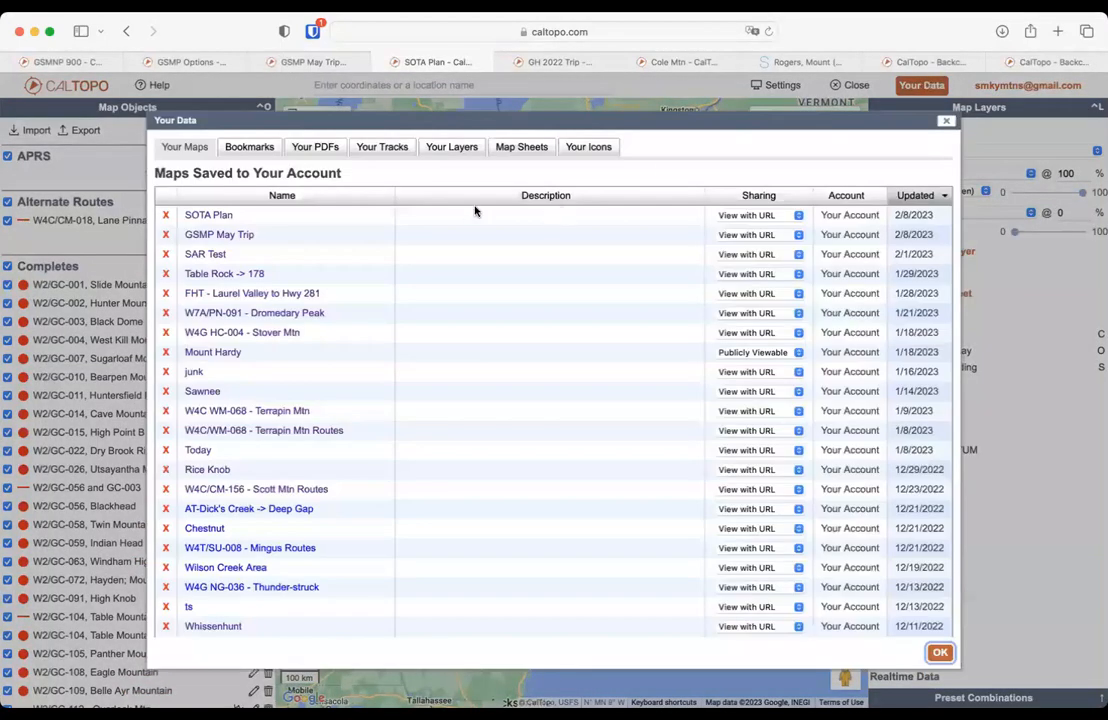
pyautogui.click(255, 148)
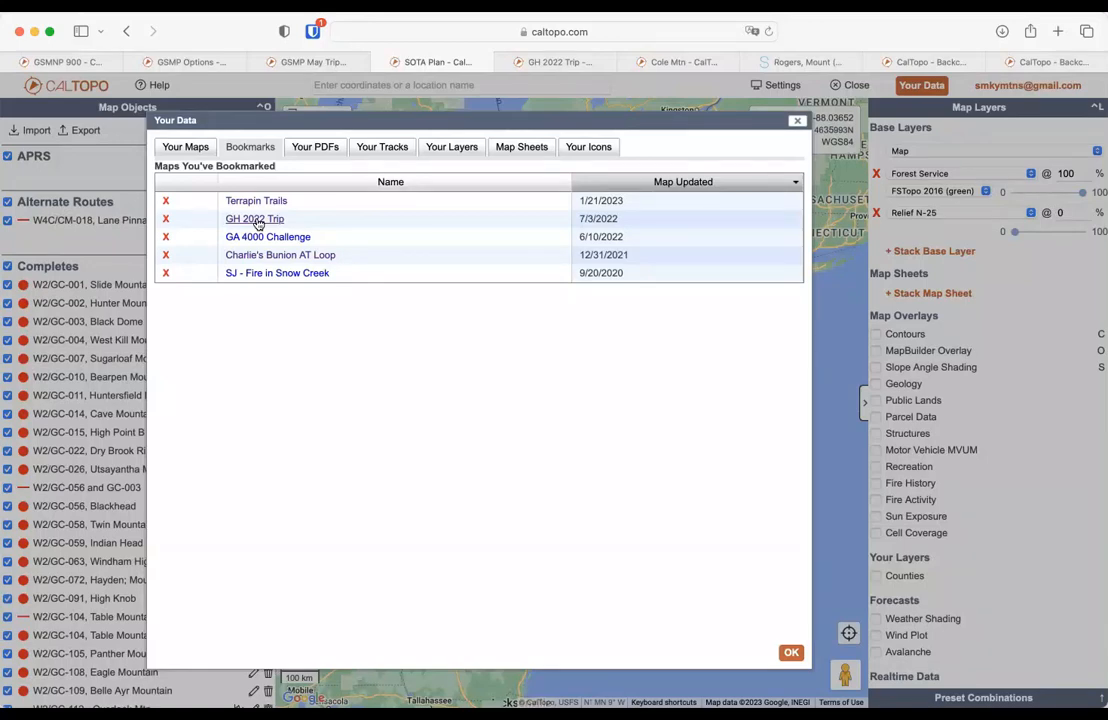
pyautogui.click(323, 152)
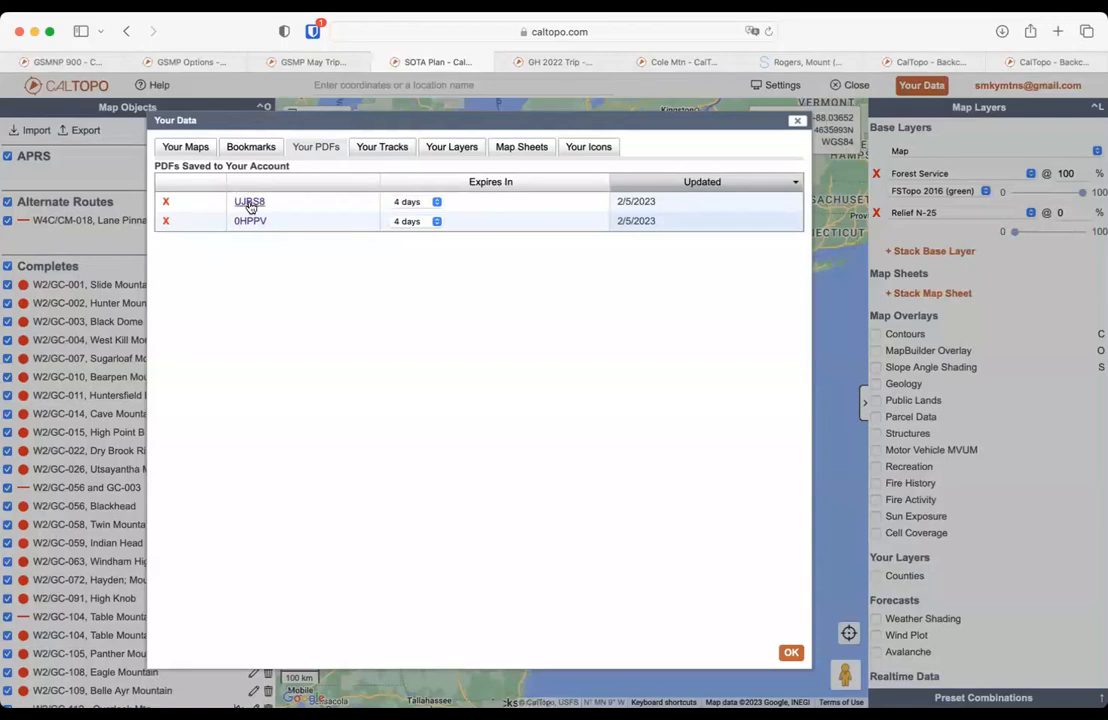
pyautogui.click(426, 202)
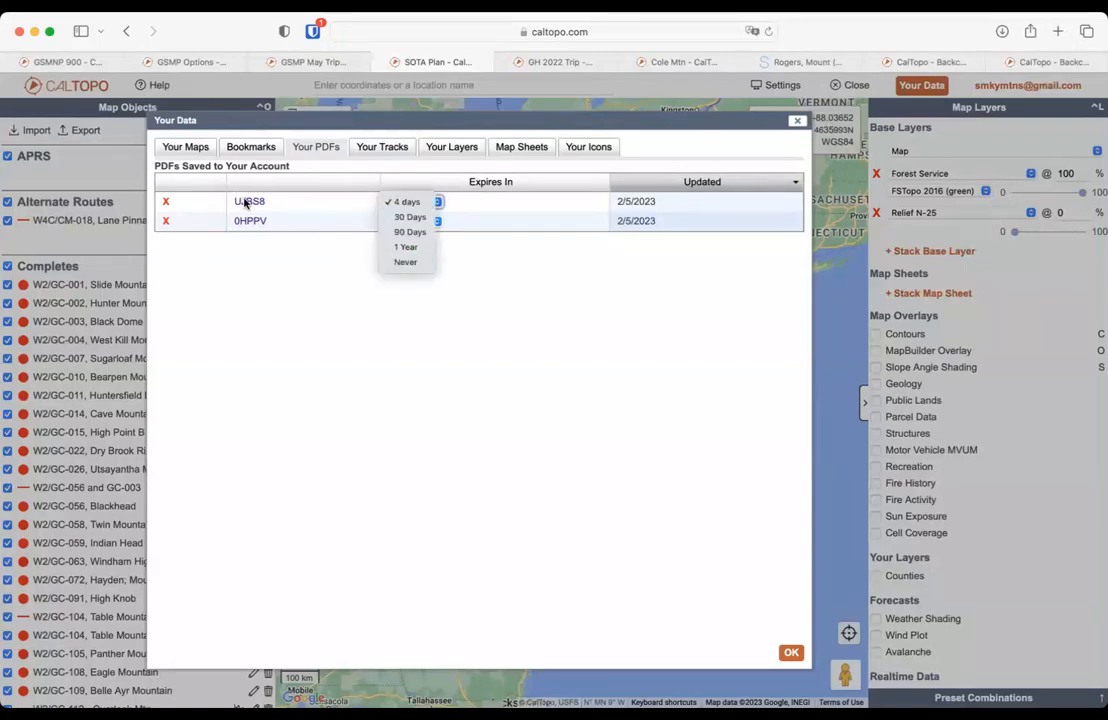
pyautogui.click(284, 198)
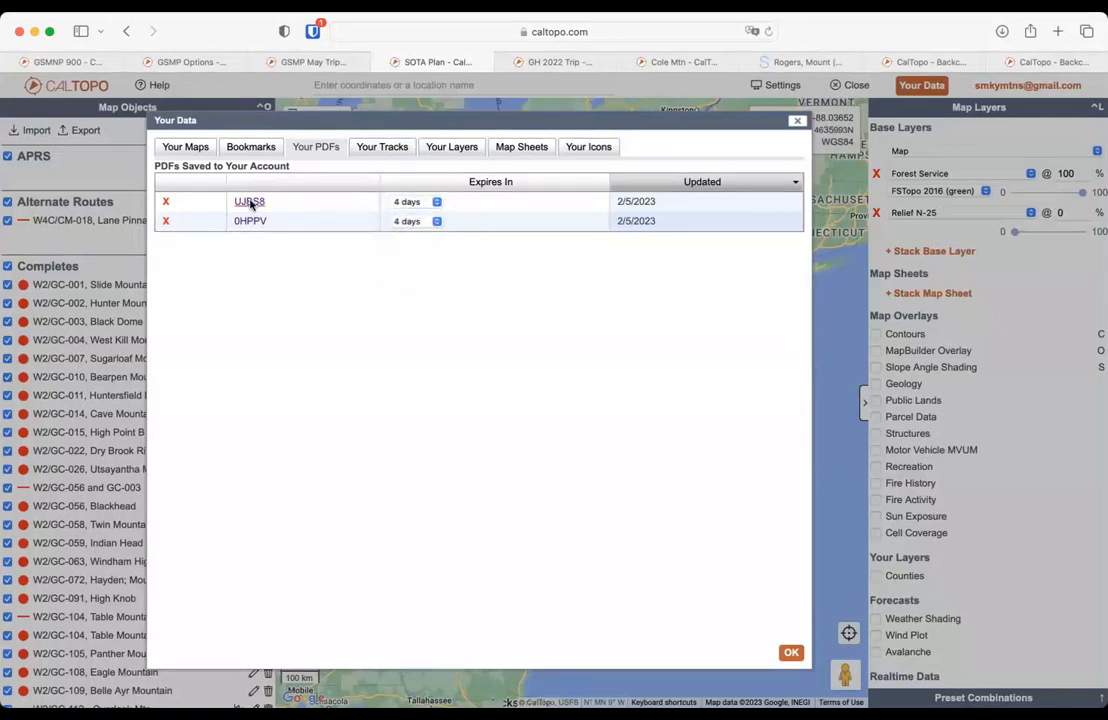
# Step: Open the first saved PDF, check its page and return to the GH 2022 Trip map
pyautogui.click(250, 203)
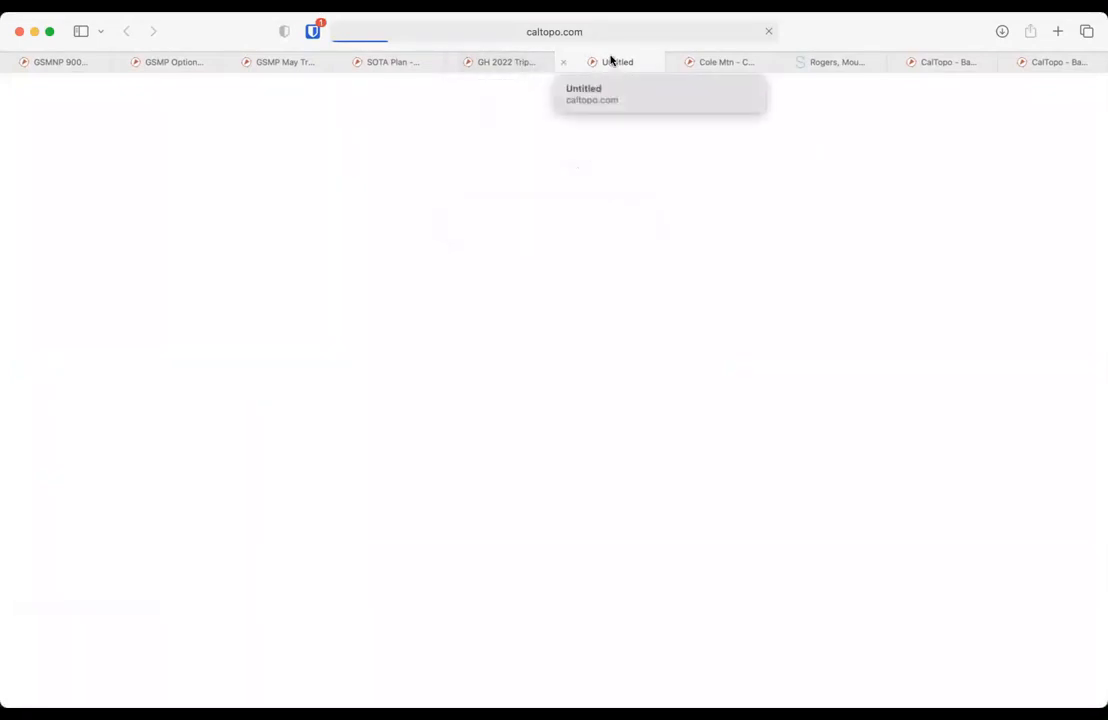
pyautogui.moveTo(522, 70)
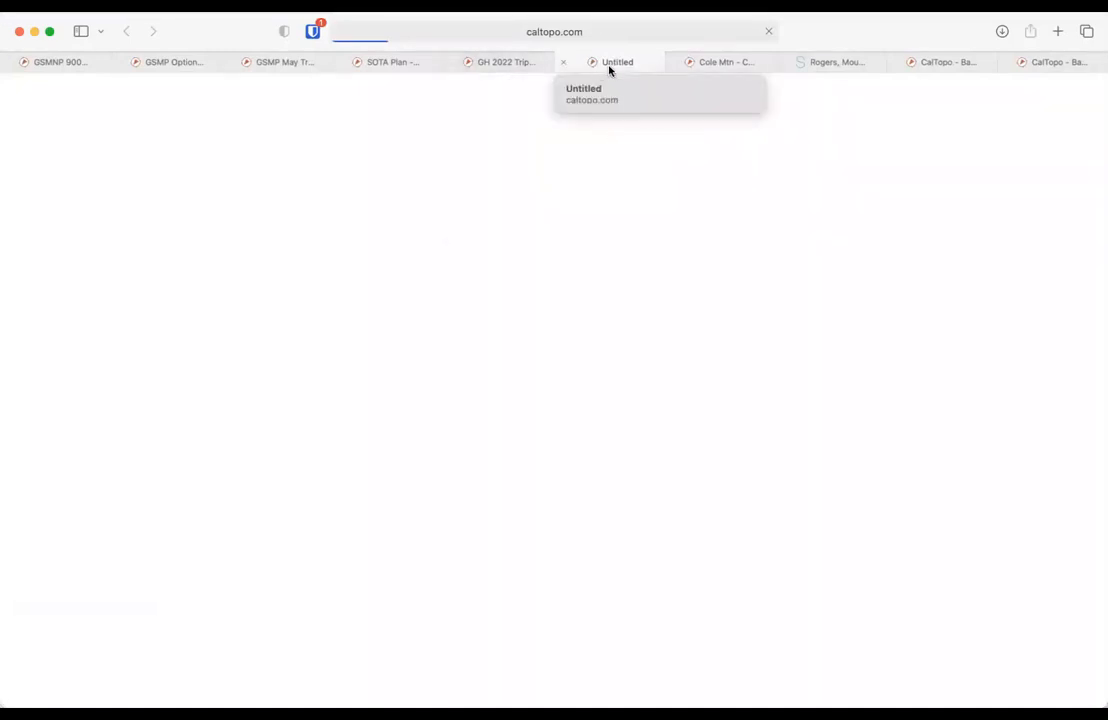
pyautogui.click(505, 63)
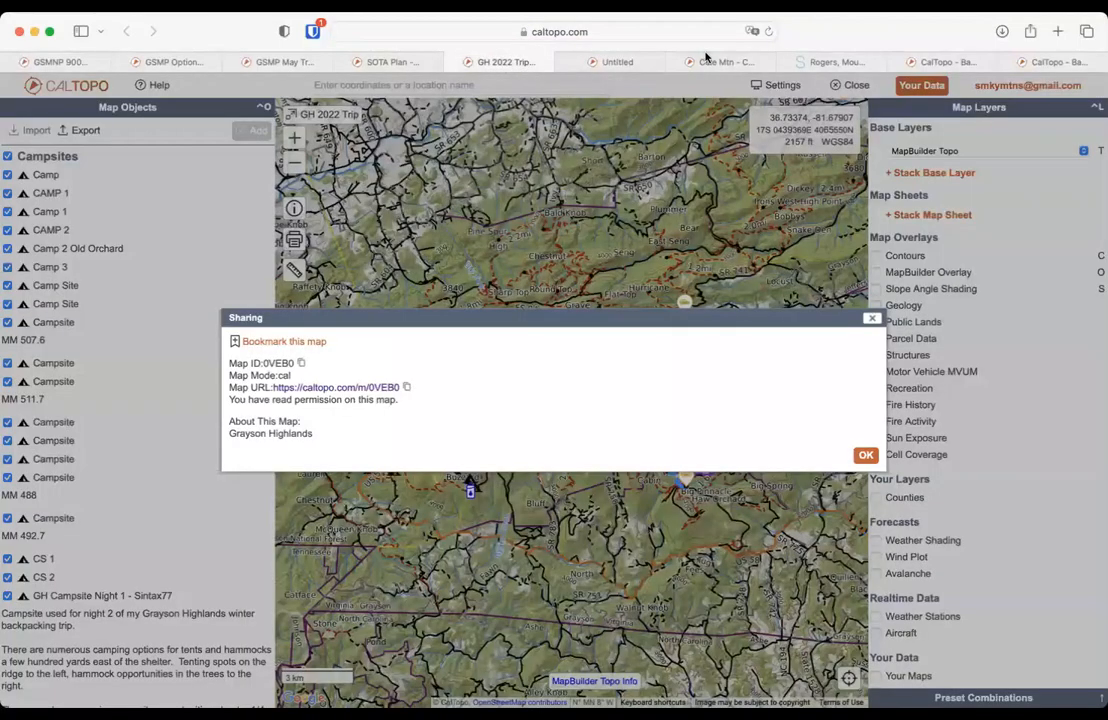
pyautogui.click(605, 62)
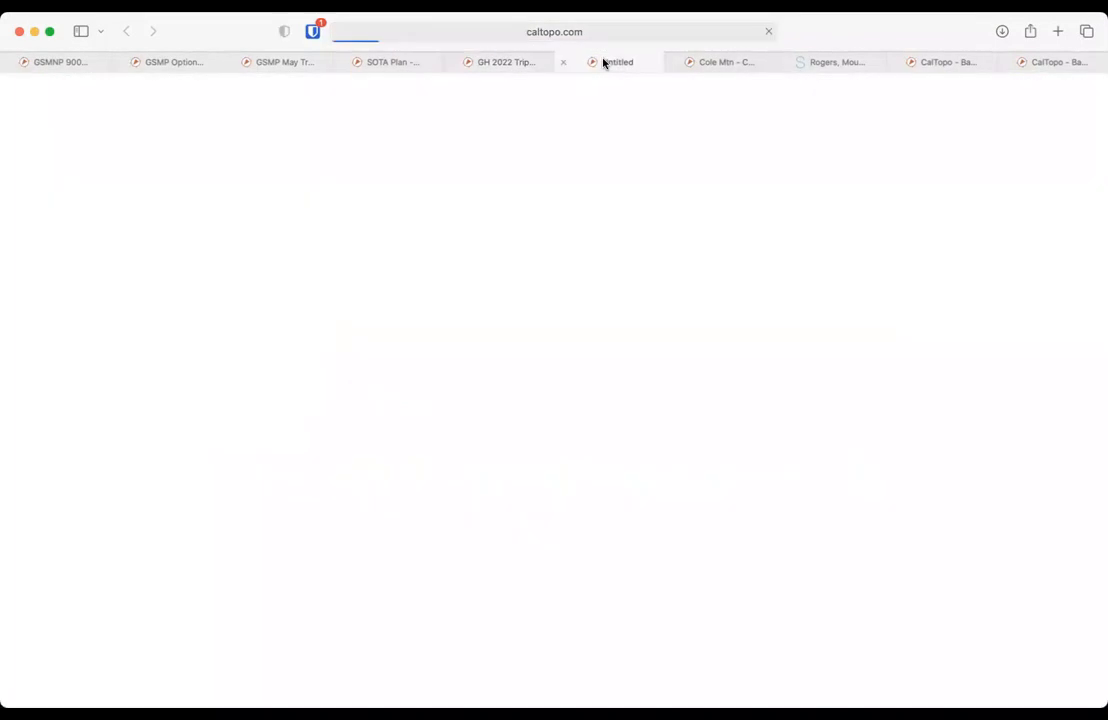
pyautogui.click(496, 62)
# Step: List the tracks saved to the account, view the details of the 1/21/2023 track and return to the list
pyautogui.click(928, 86)
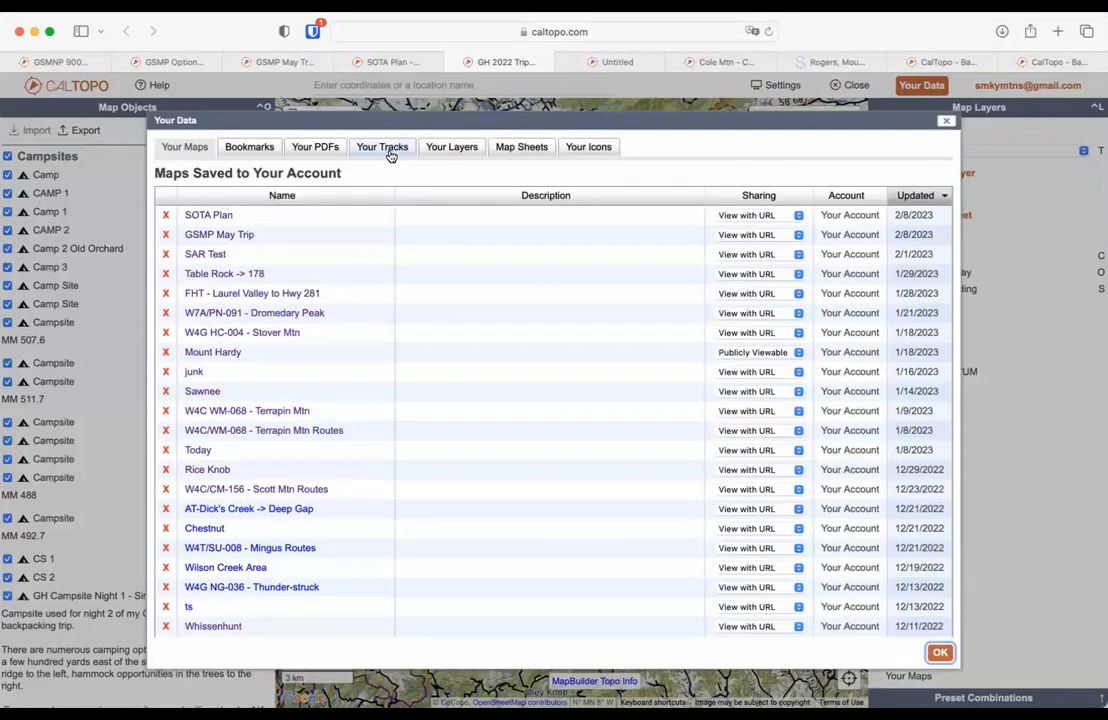
pyautogui.click(391, 152)
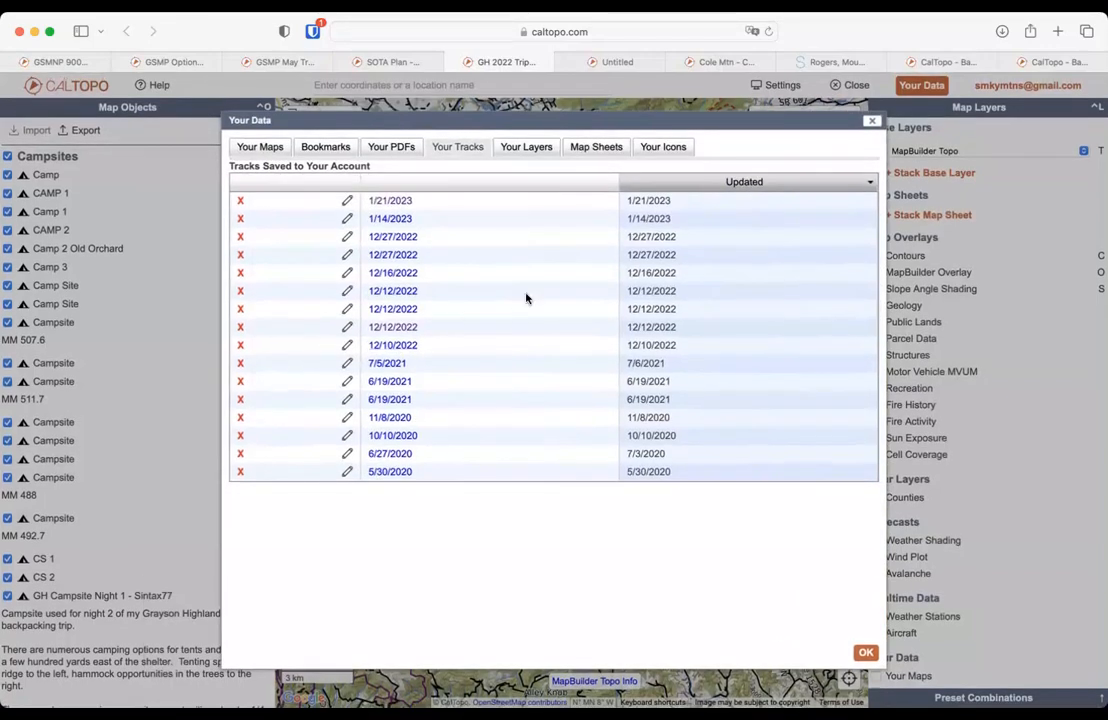
pyautogui.click(401, 204)
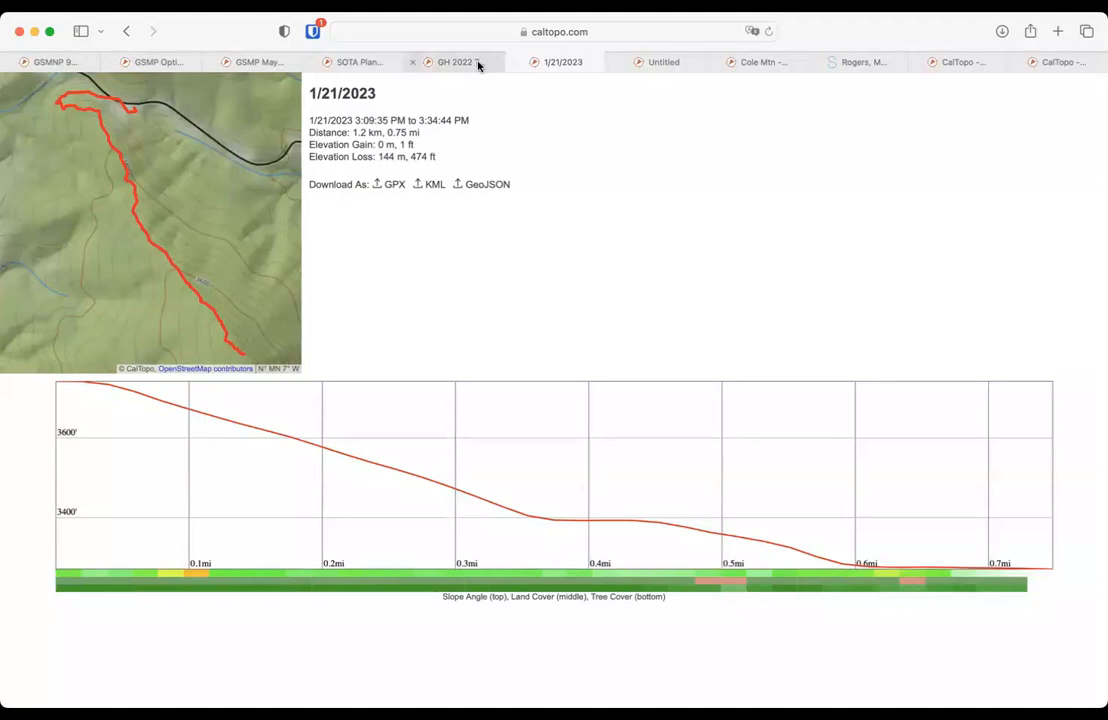
pyautogui.moveTo(477, 65)
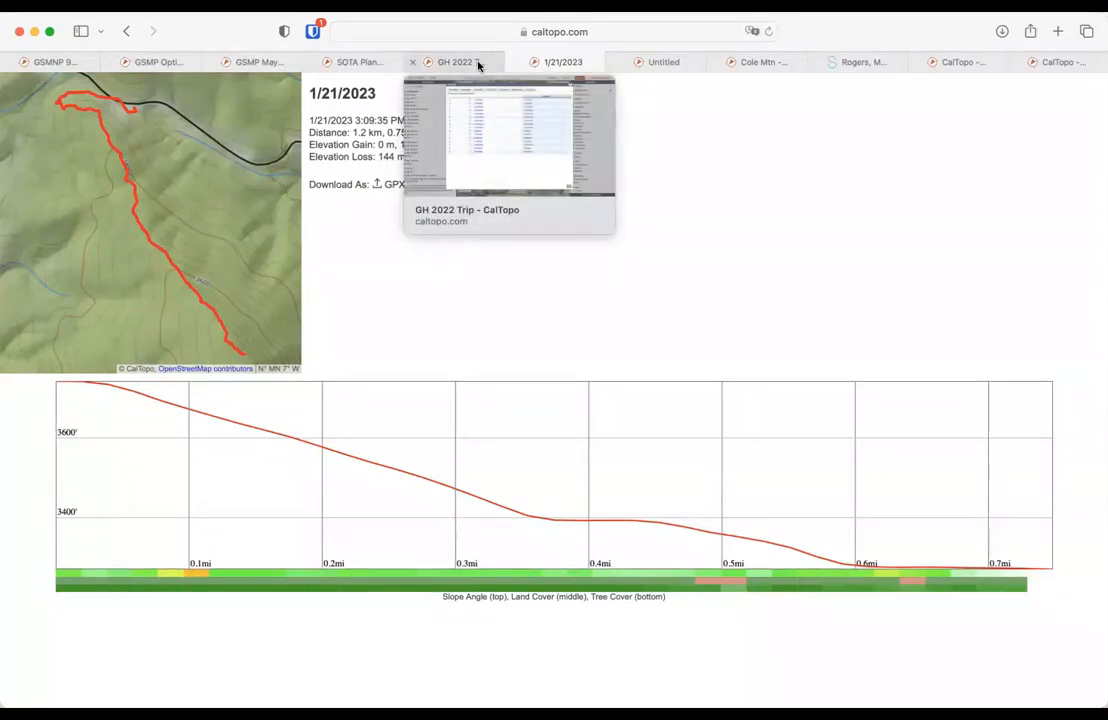
pyautogui.click(477, 65)
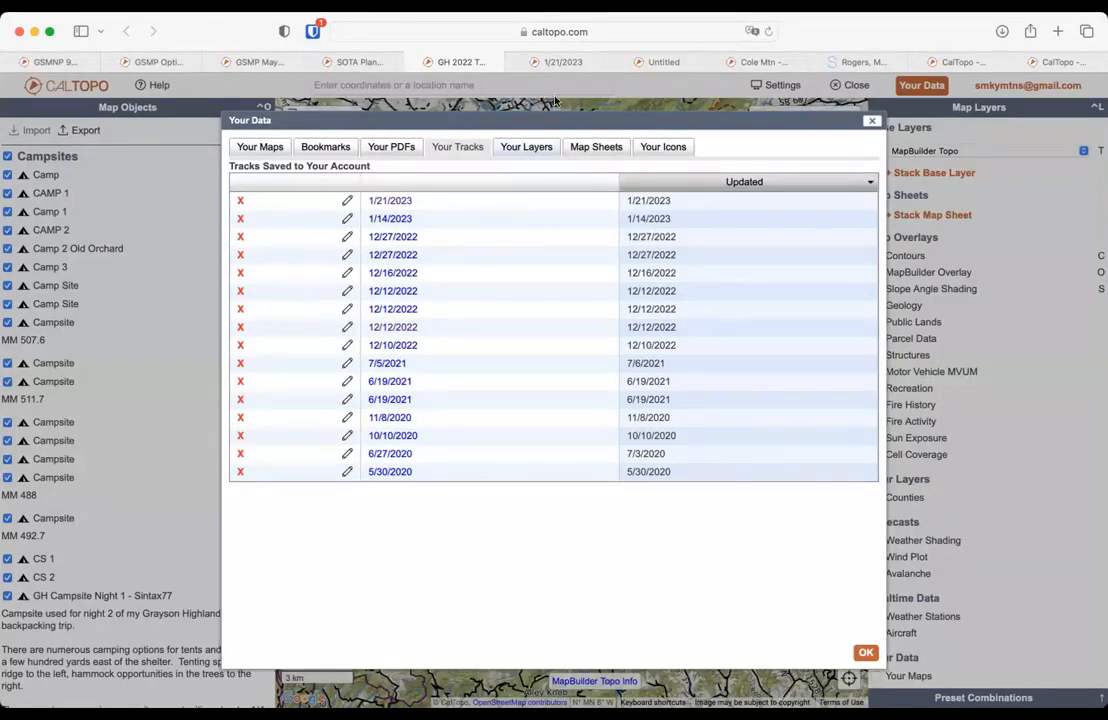
# Step: Check the page of the opened PDF again and go back to the saved tracks on the GH 2022 Trip map
pyautogui.click(655, 63)
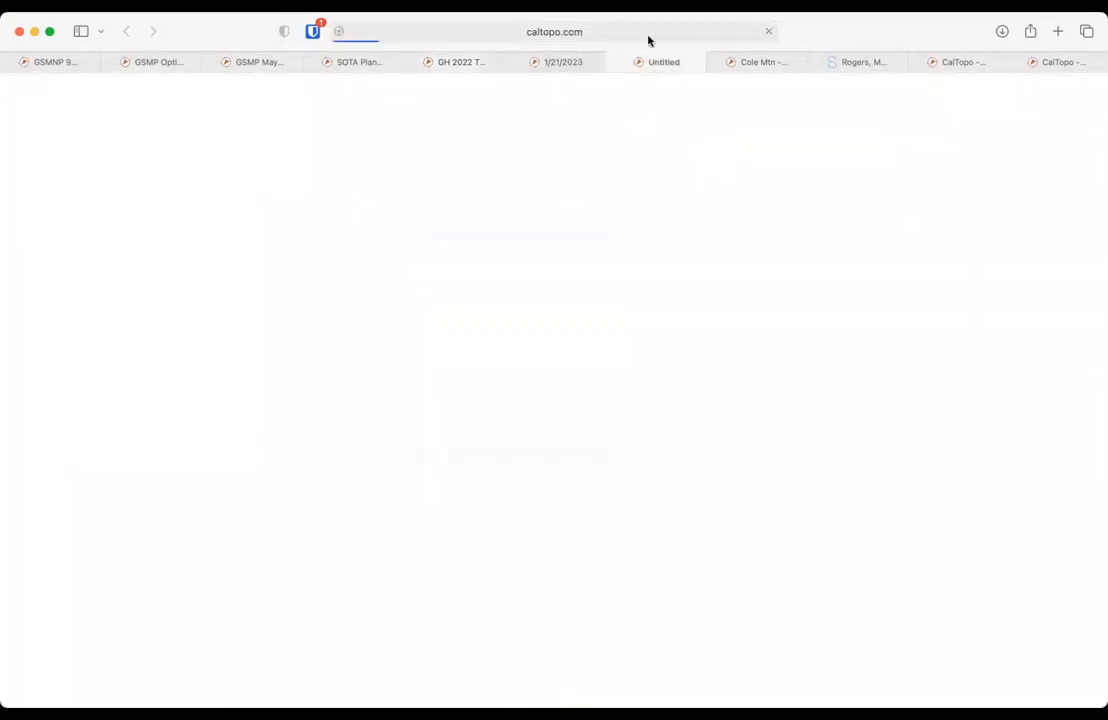
pyautogui.click(552, 67)
pyautogui.click(480, 60)
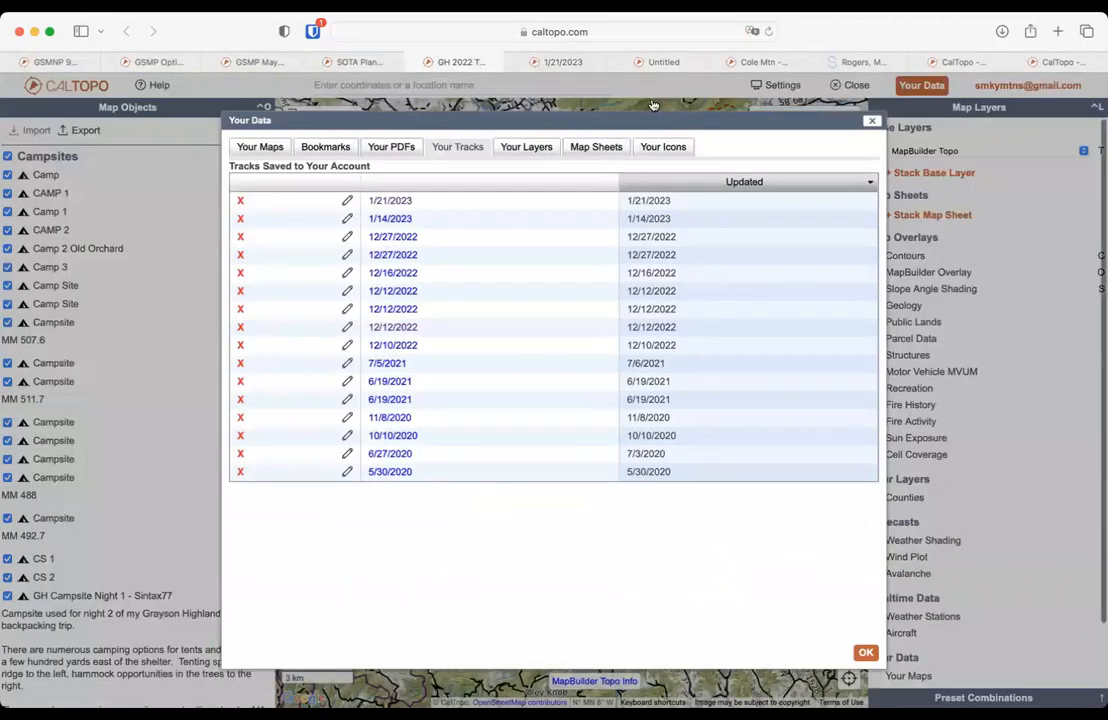
# Step: Review the layers saved to the account, including the type of the Counties layer
pyautogui.click(530, 152)
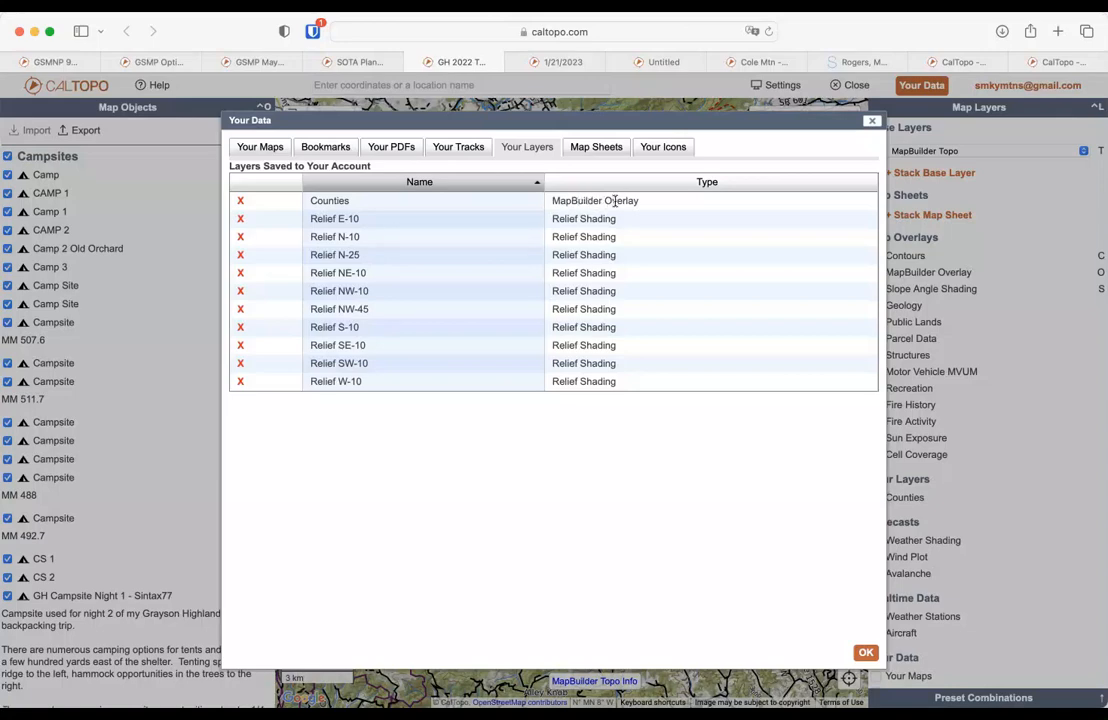
pyautogui.moveTo(555, 200); pyautogui.dragTo(645, 201)
# Step: Review the map sheets saved to the account and open the form for adding a map sheet
pyautogui.click(598, 148)
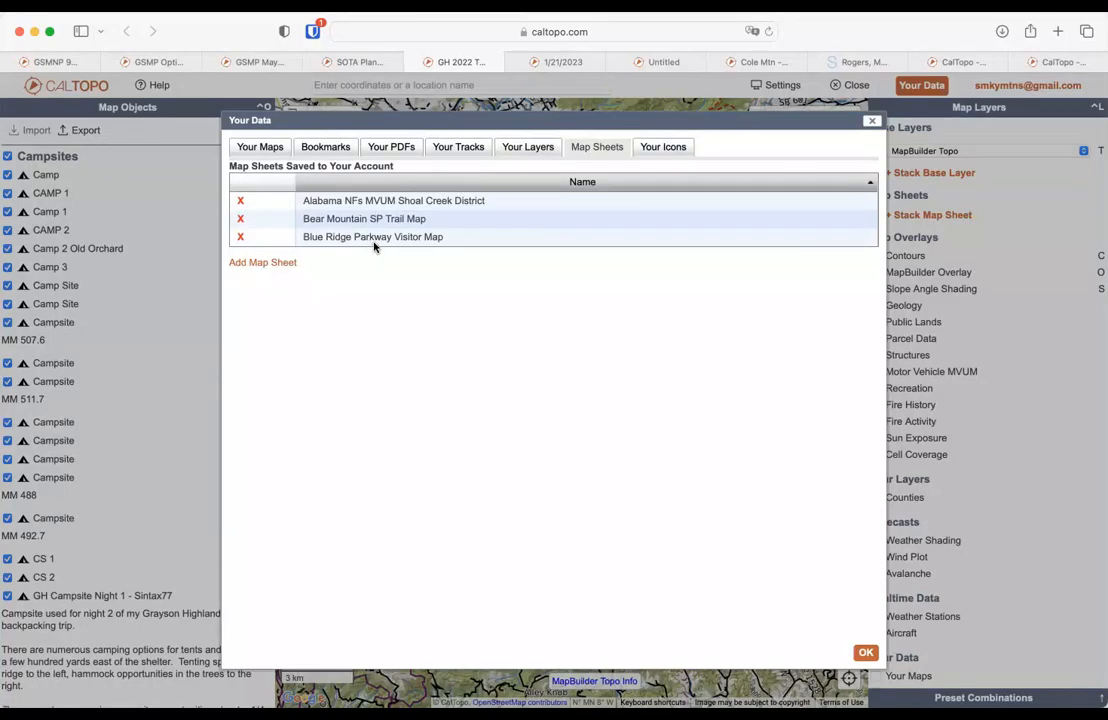
pyautogui.click(265, 263)
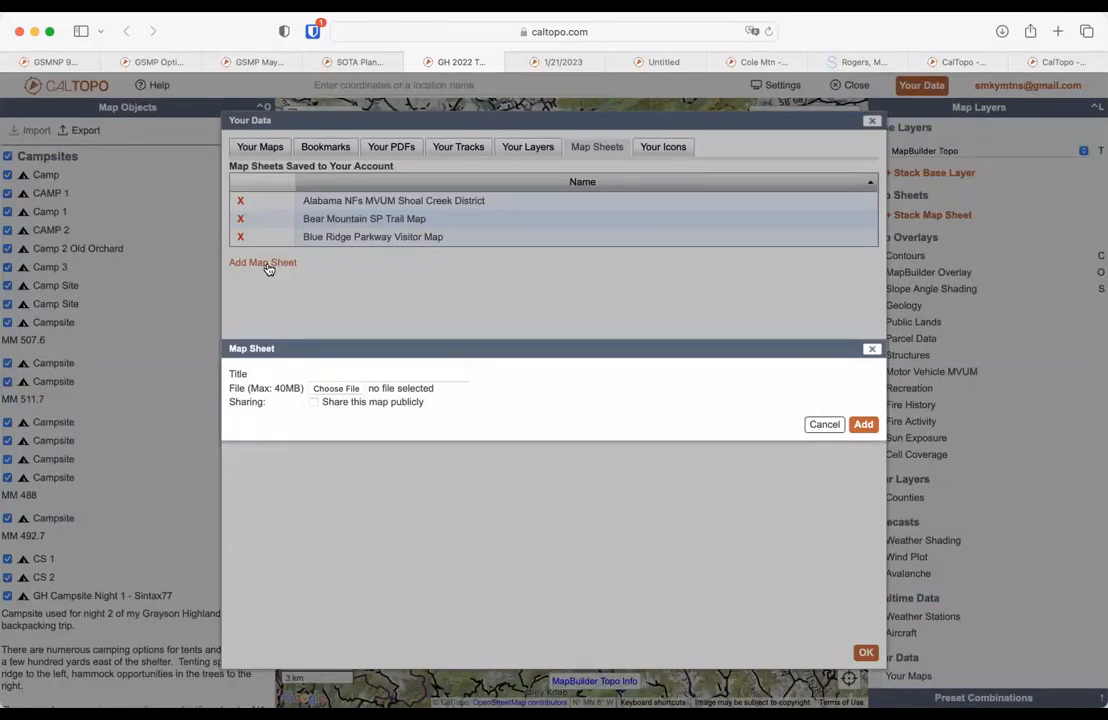
# Step: Abandon the new map sheet entry and view the custom icons saved to the account
pyautogui.click(337, 373)
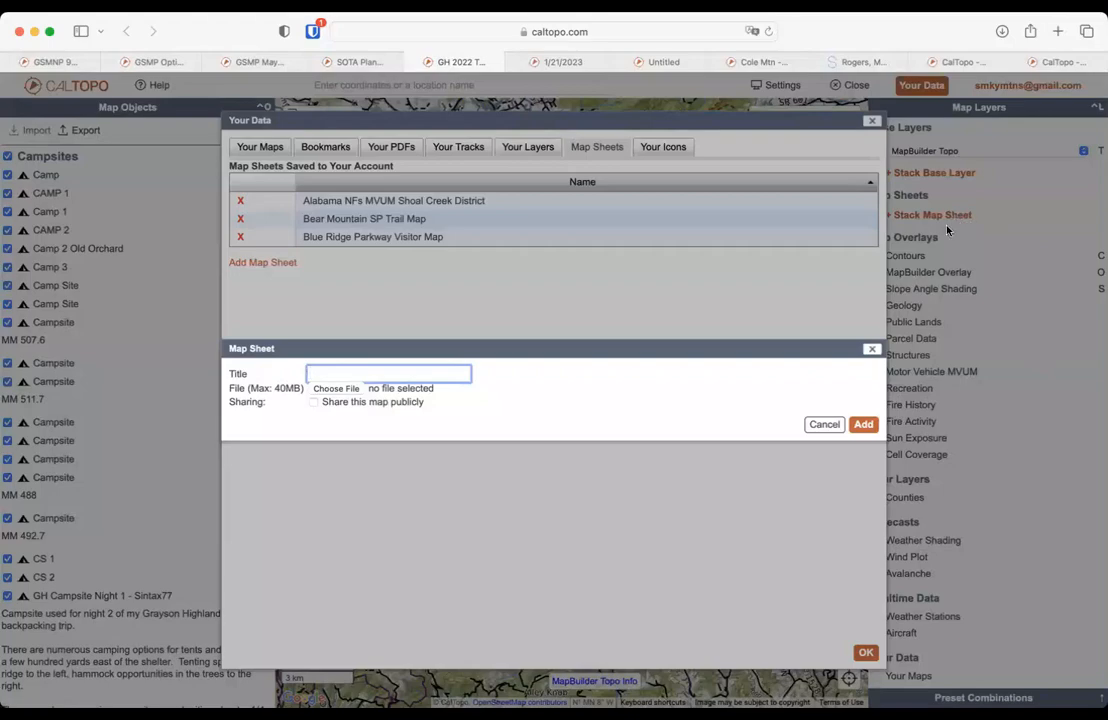
pyautogui.click(824, 424)
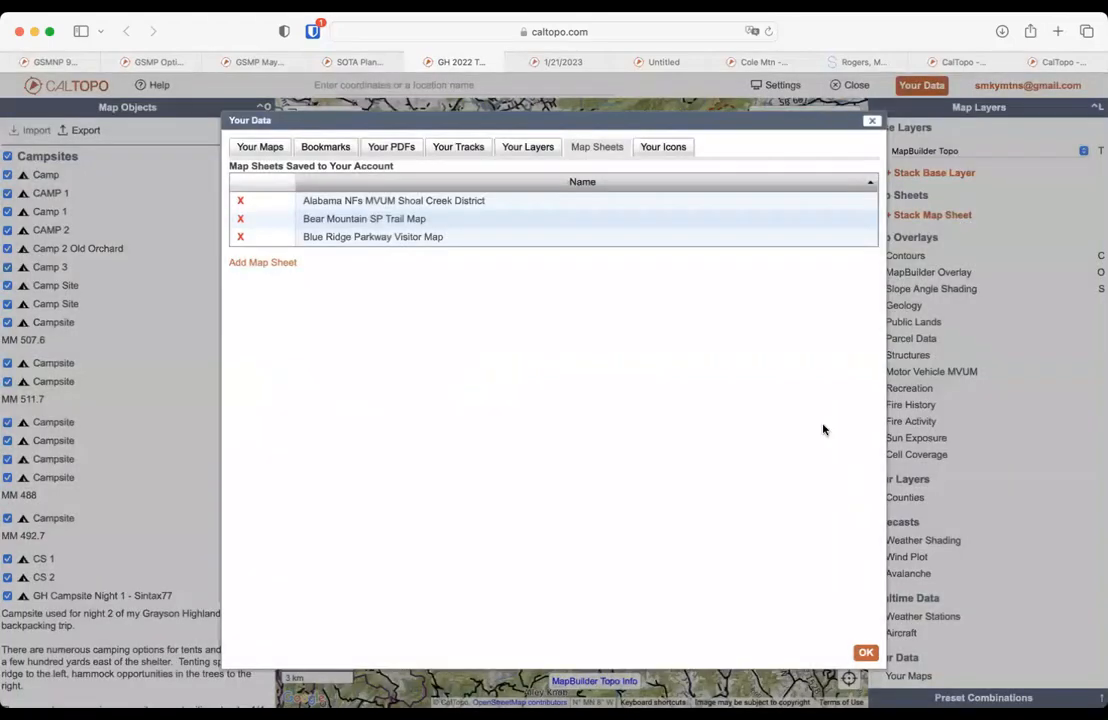
pyautogui.click(665, 150)
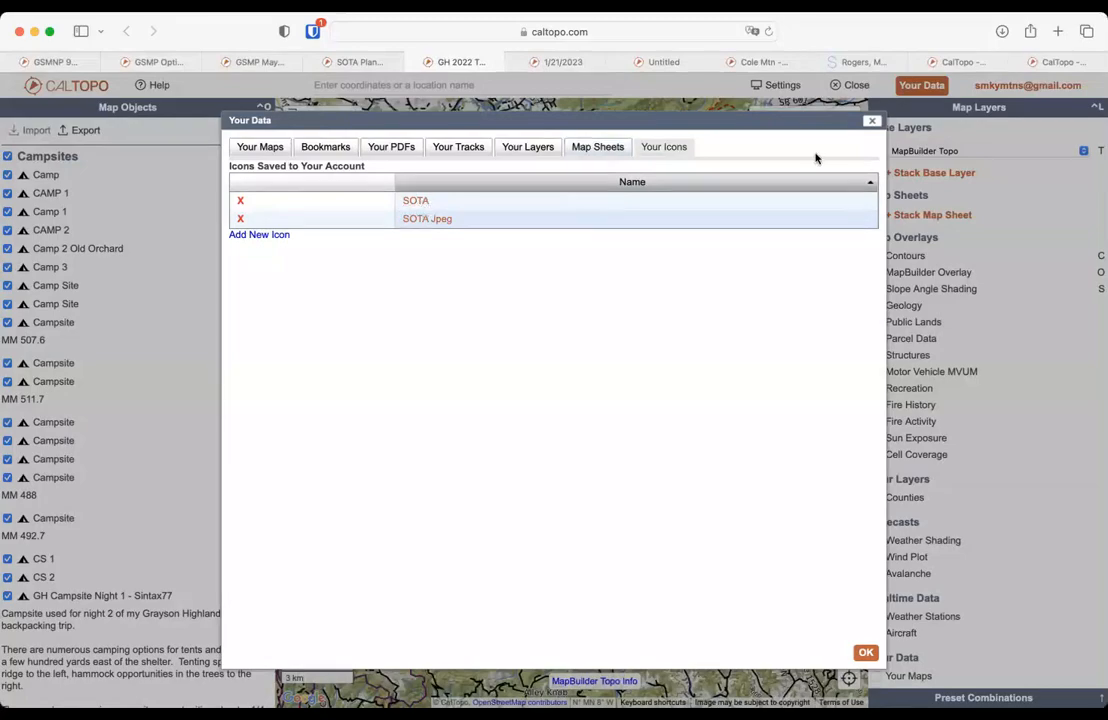
pyautogui.click(873, 124)
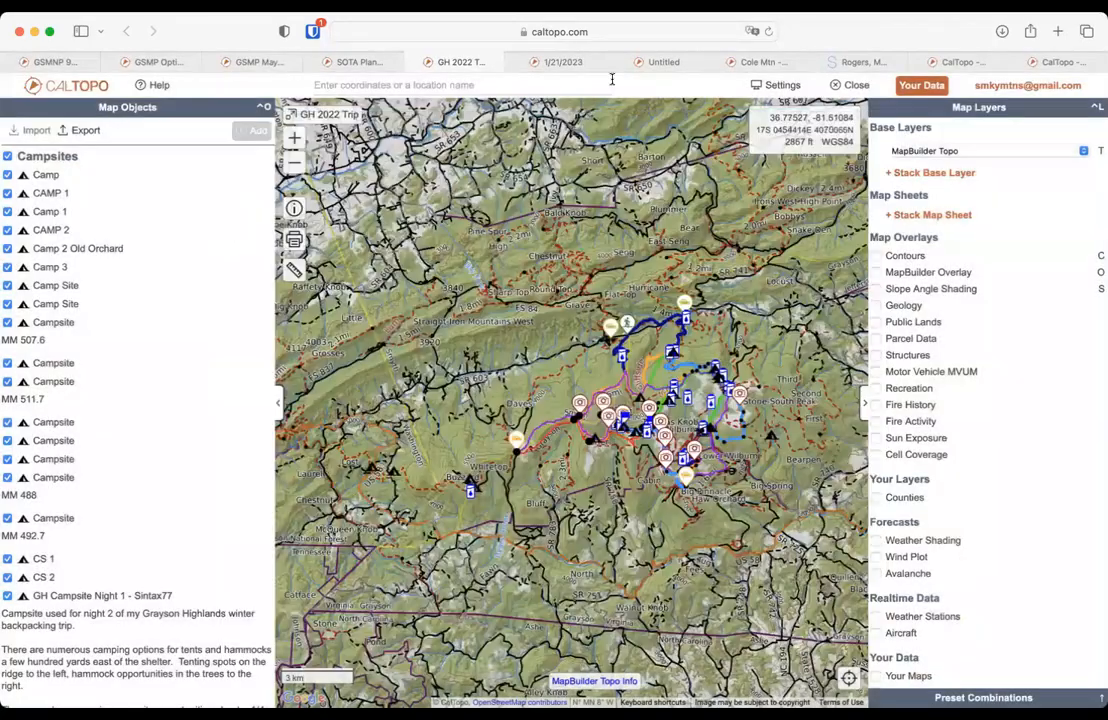
# Step: On the SOTA Plan map, place a marker using the second saved custom icon and move it to about 39.319, -80.027
pyautogui.click(355, 62)
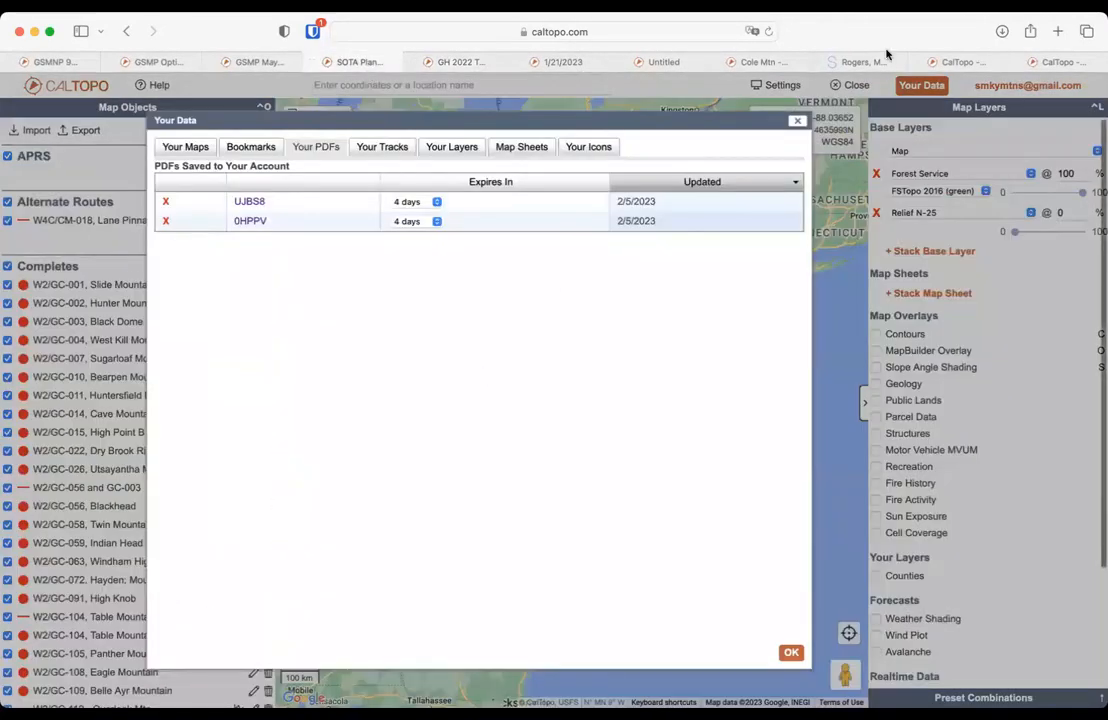
pyautogui.click(797, 122)
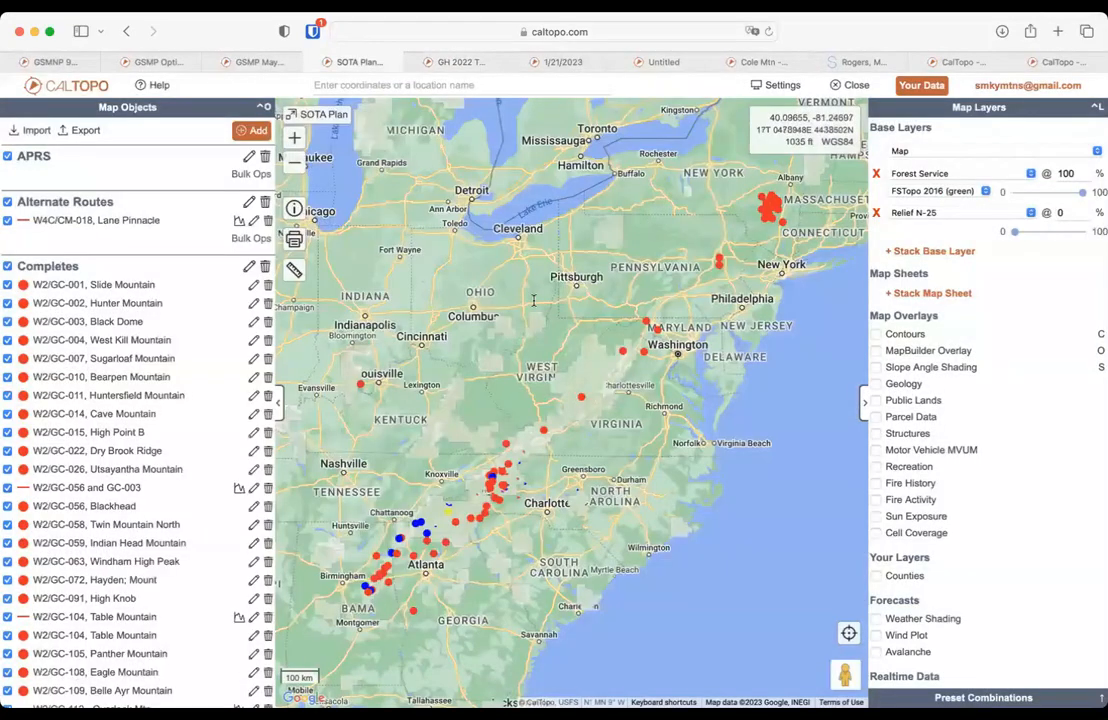
pyautogui.hotkey('shift', 'm')
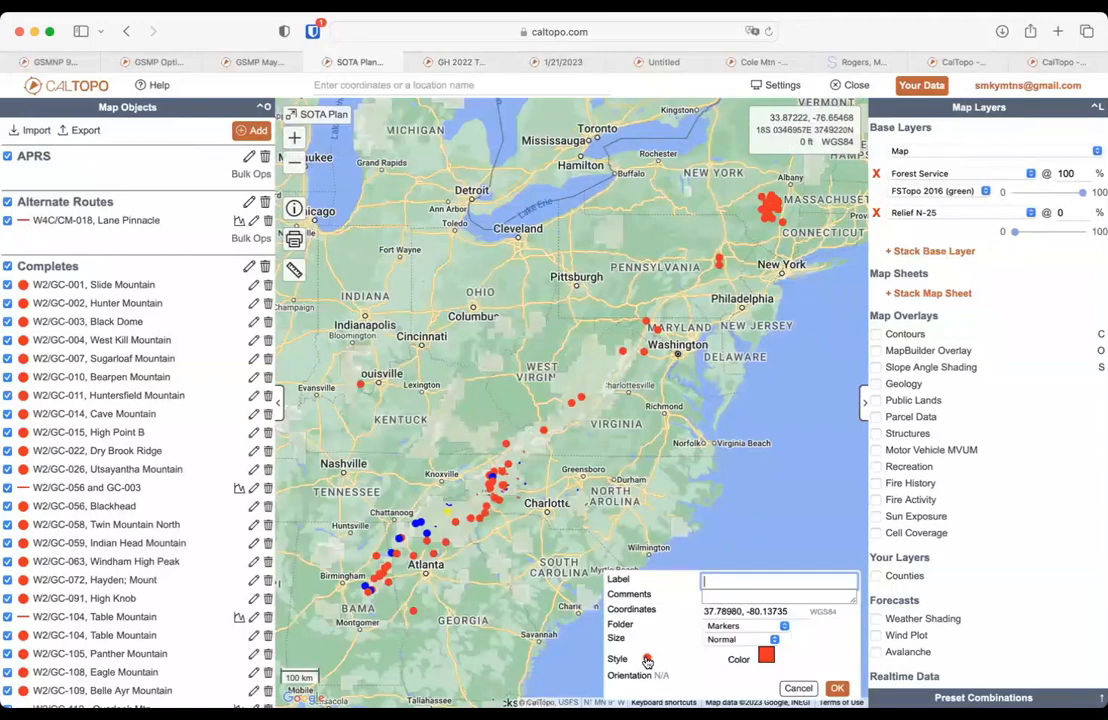
pyautogui.click(647, 660)
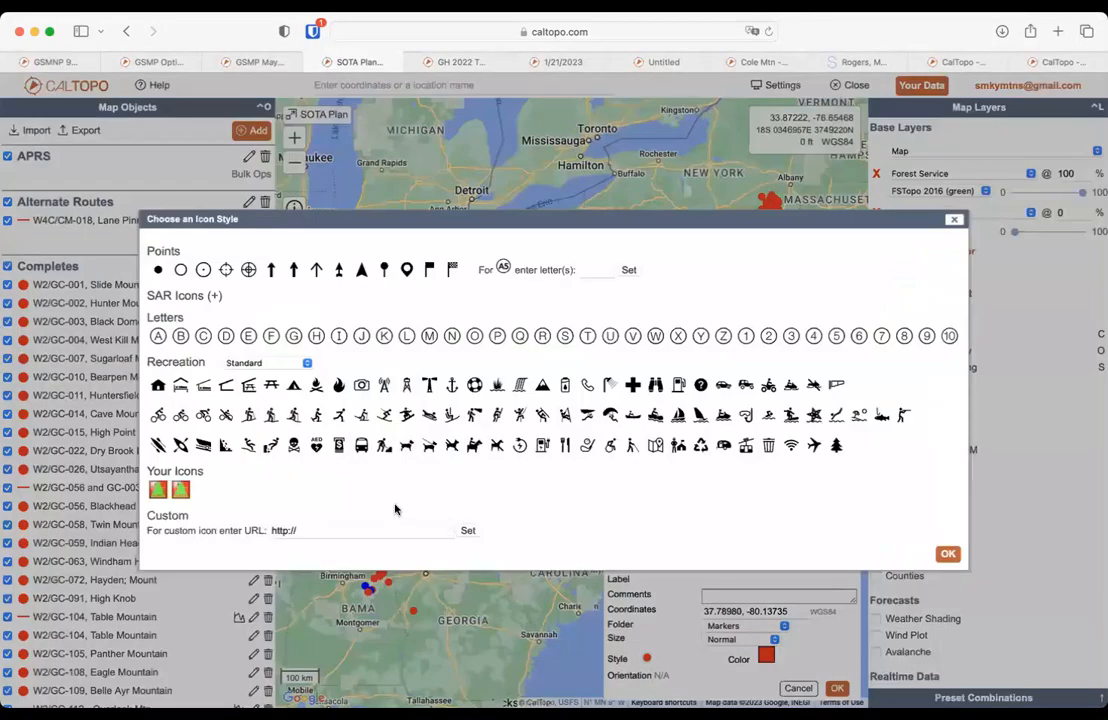
pyautogui.click(180, 490)
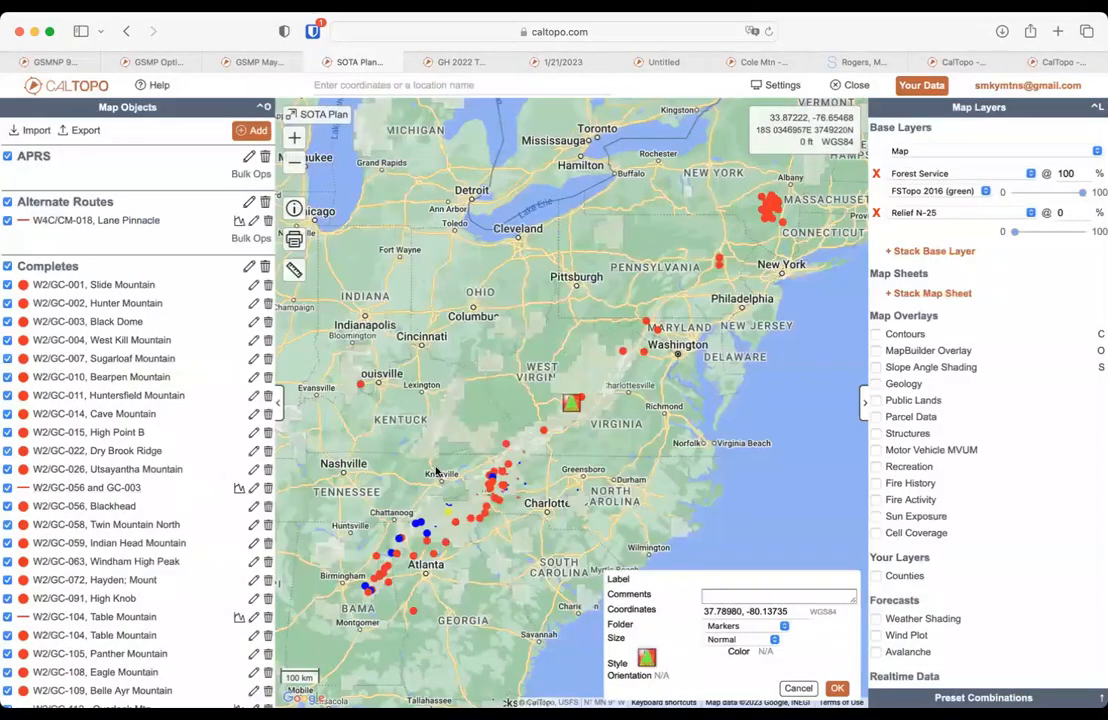
pyautogui.moveTo(566, 341); pyautogui.dragTo(574, 334)
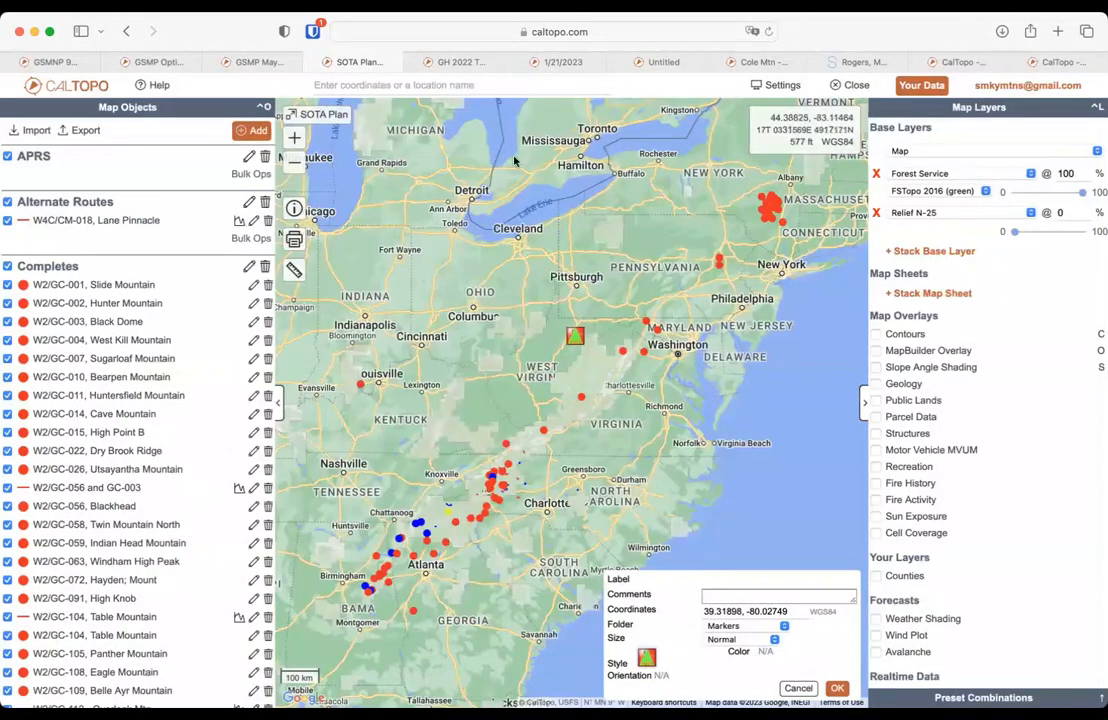
# Step: On the GSMP May Trip map, place a marker with the shower icon northwest of Brier Lick Knob, at about 35.528, -83.830
pyautogui.click(147, 62)
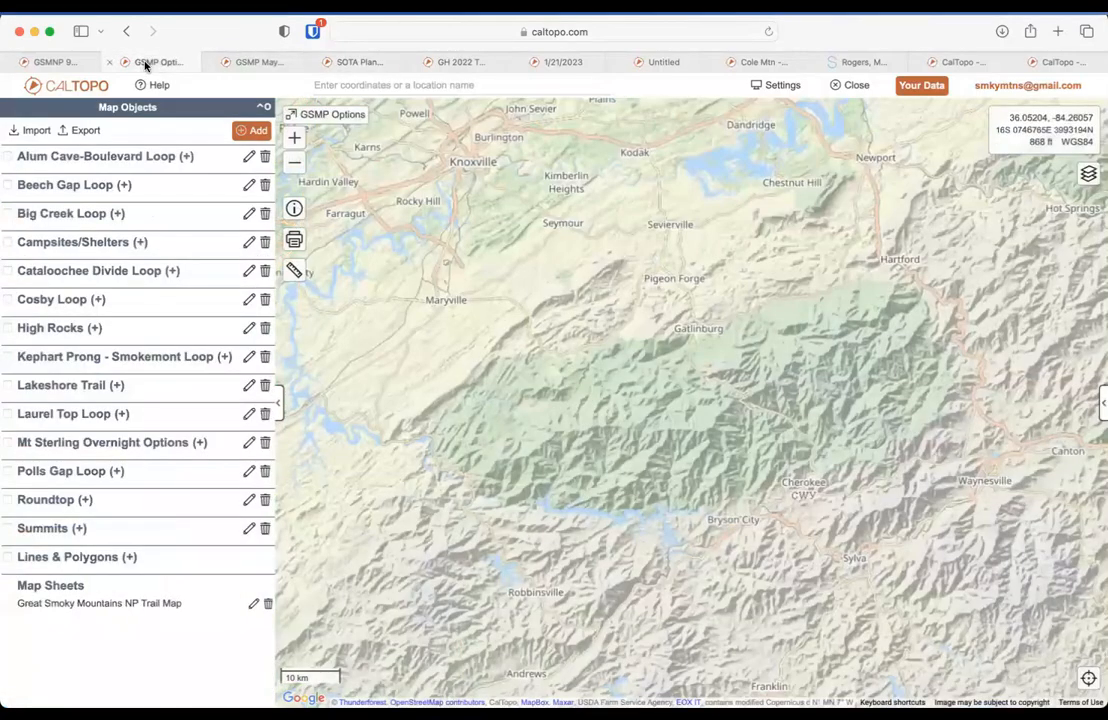
pyautogui.click(228, 62)
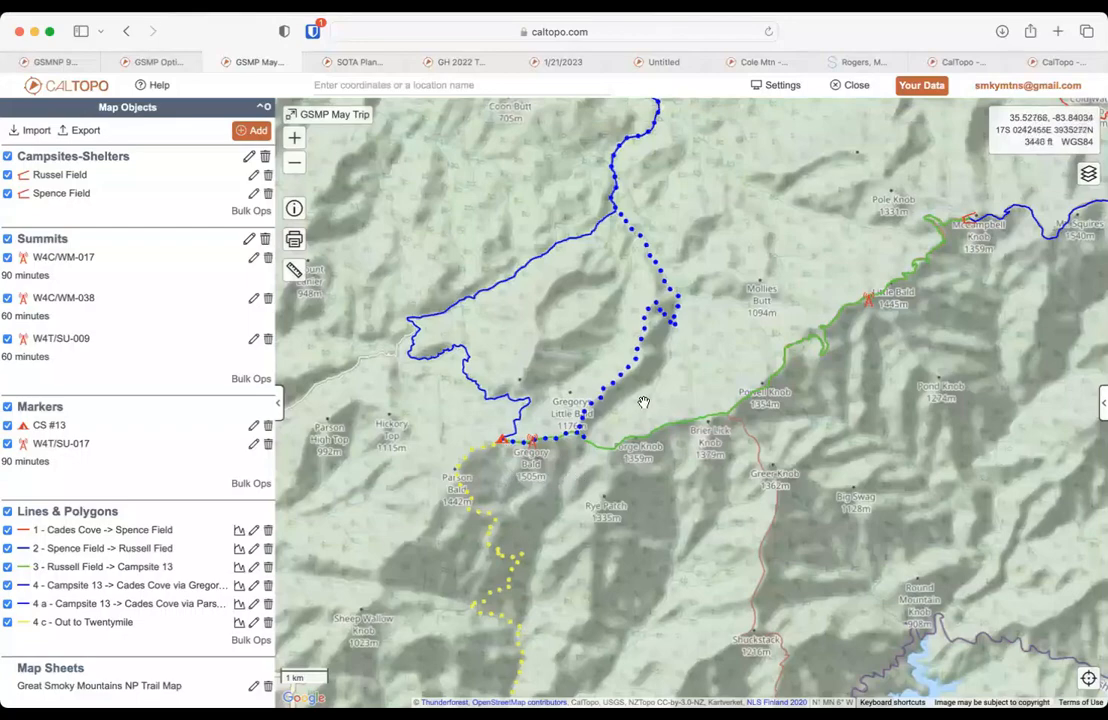
pyautogui.click(688, 403)
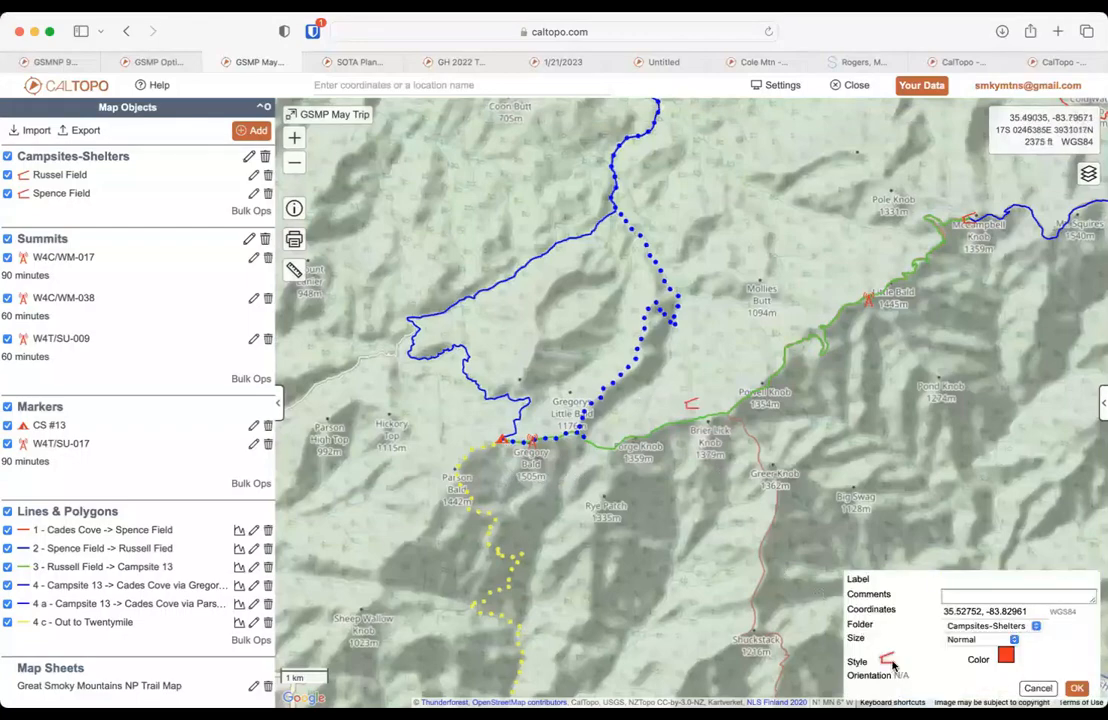
pyautogui.click(887, 659)
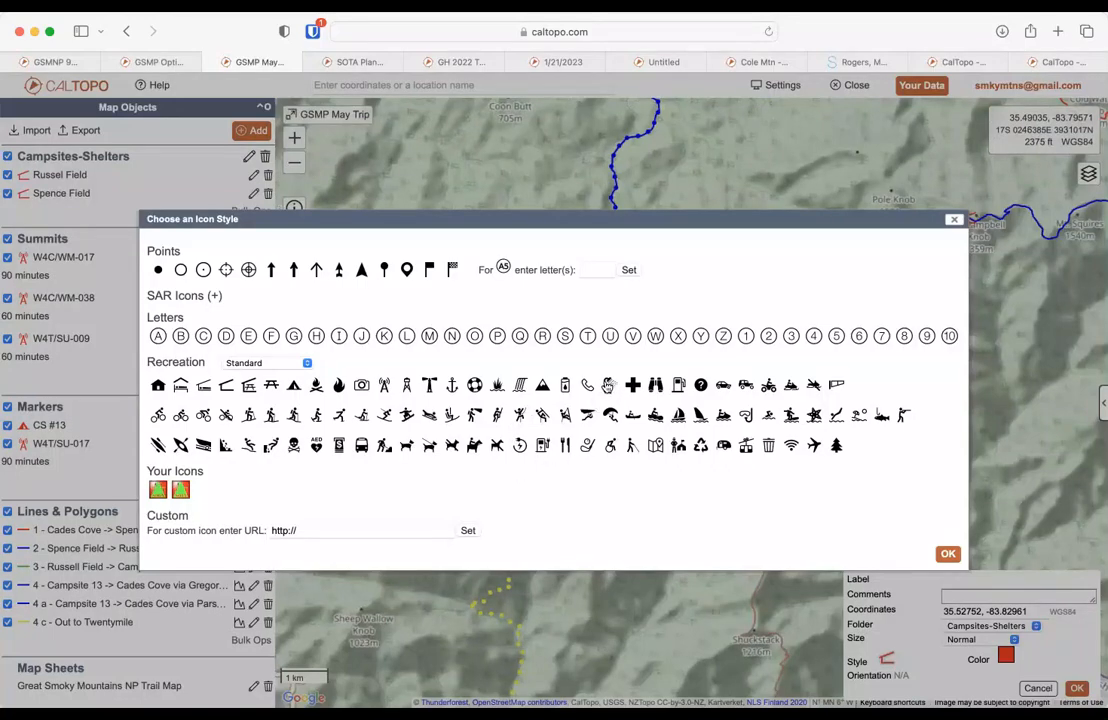
pyautogui.click(608, 385)
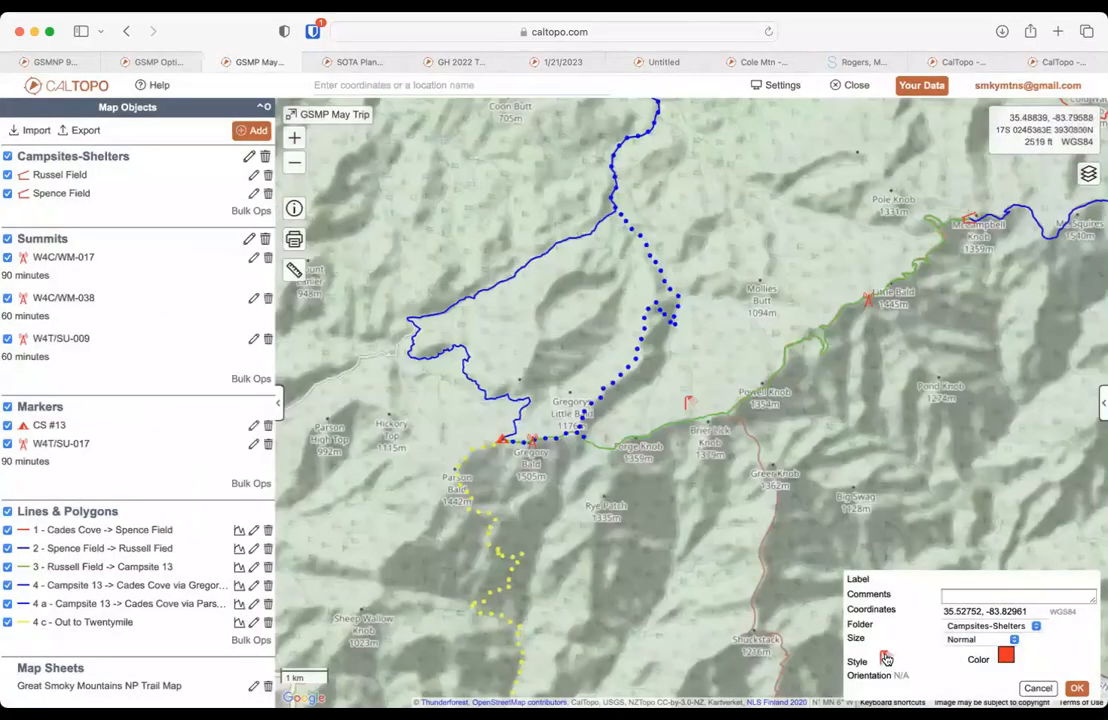
# Step: Make the new shower marker blue, set its size to Medium (1.5x), and save it
pyautogui.click(1006, 655)
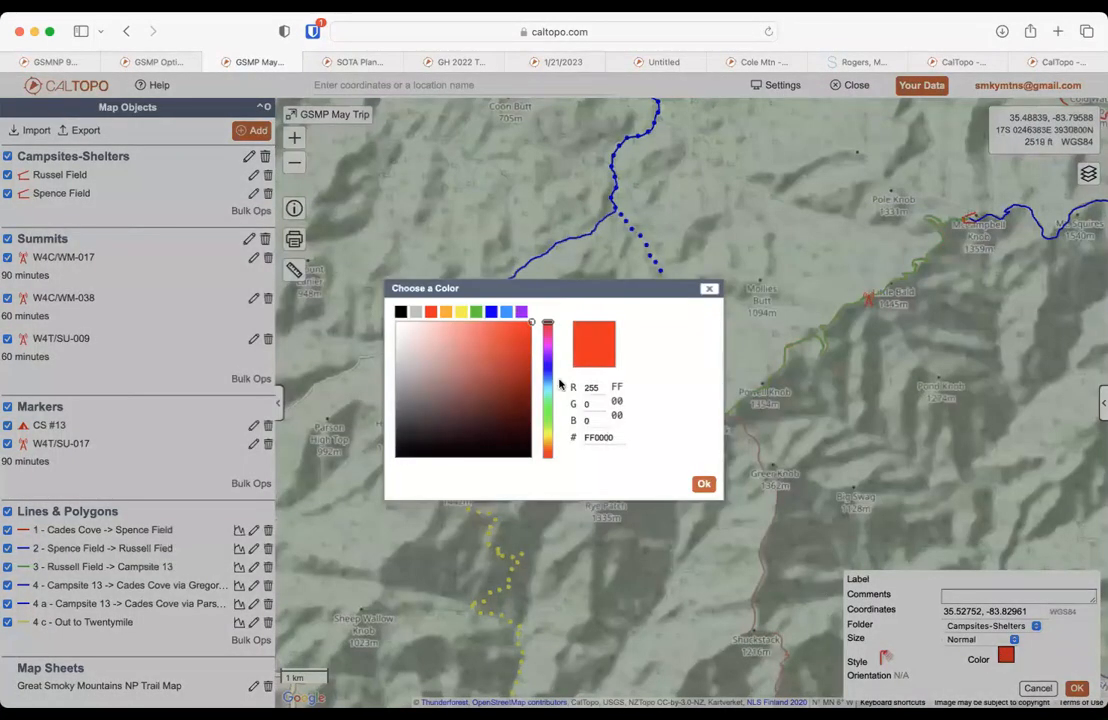
pyautogui.click(491, 311)
pyautogui.click(703, 483)
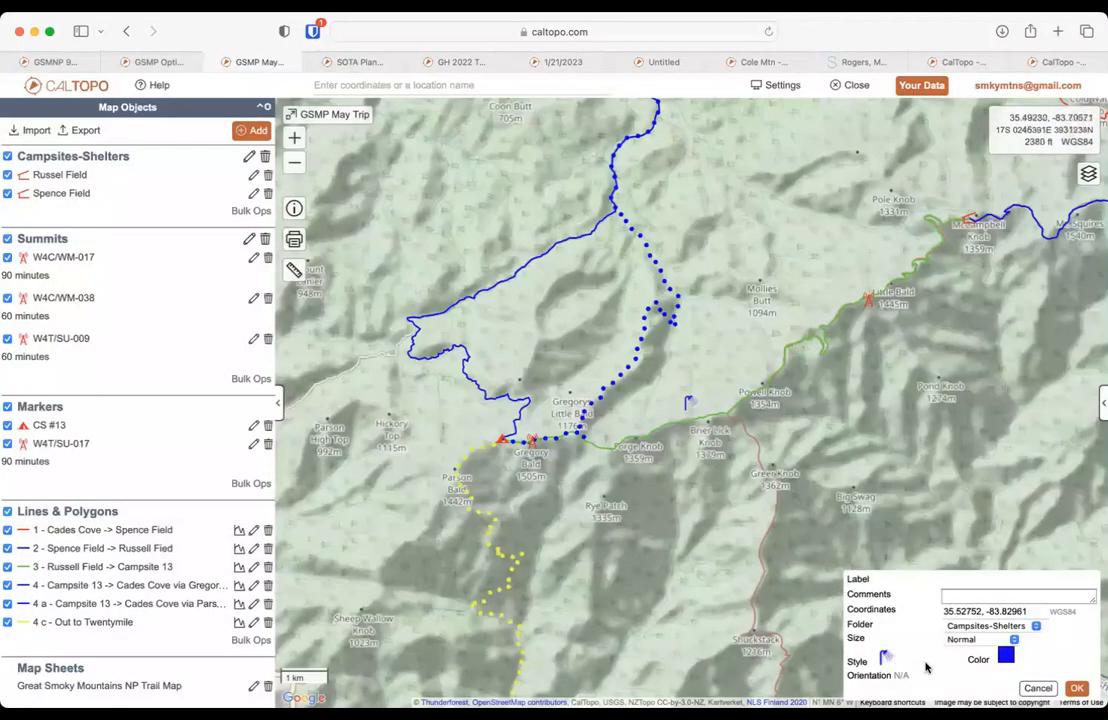
pyautogui.click(969, 645)
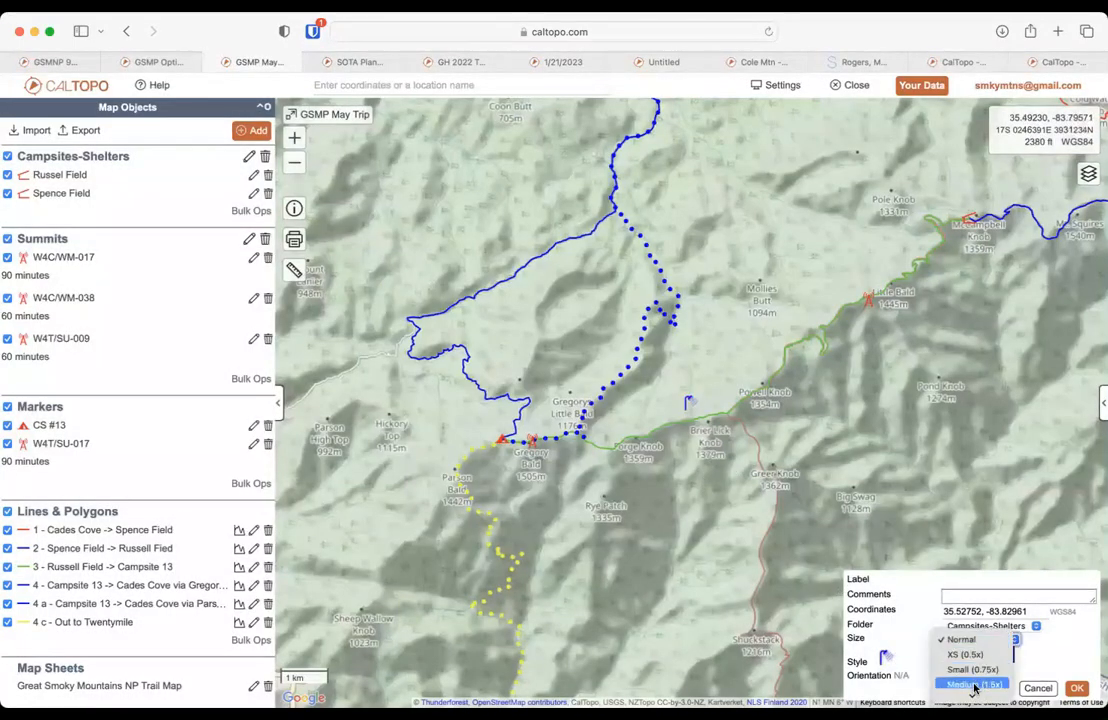
pyautogui.click(973, 686)
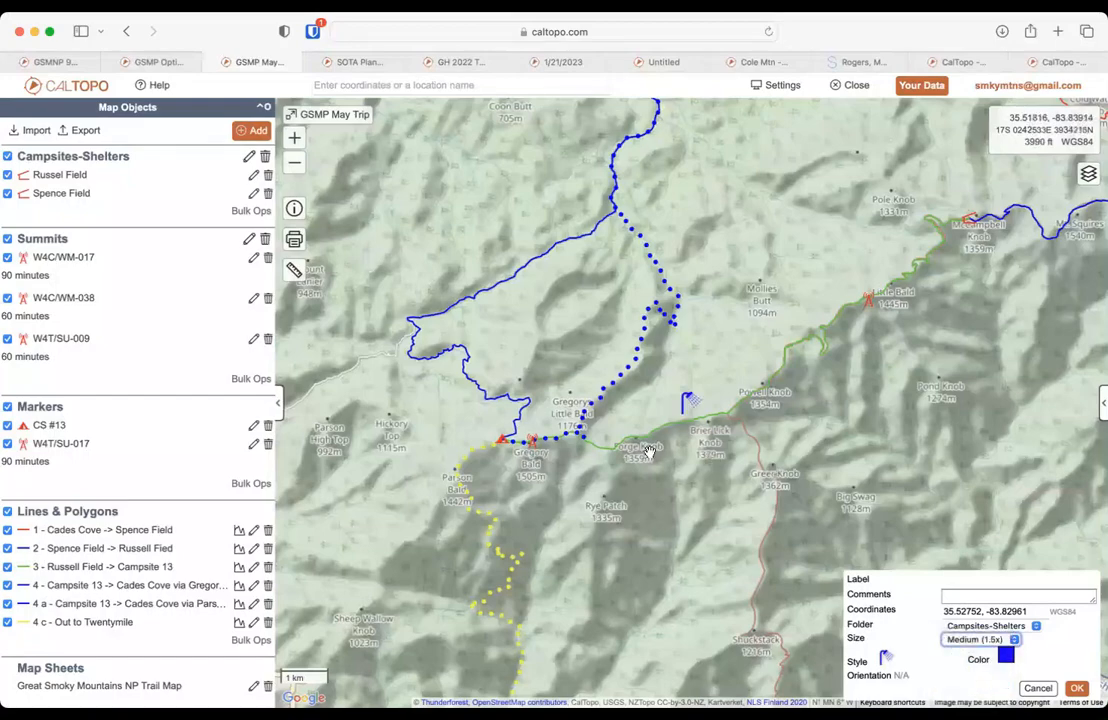
pyautogui.click(1076, 689)
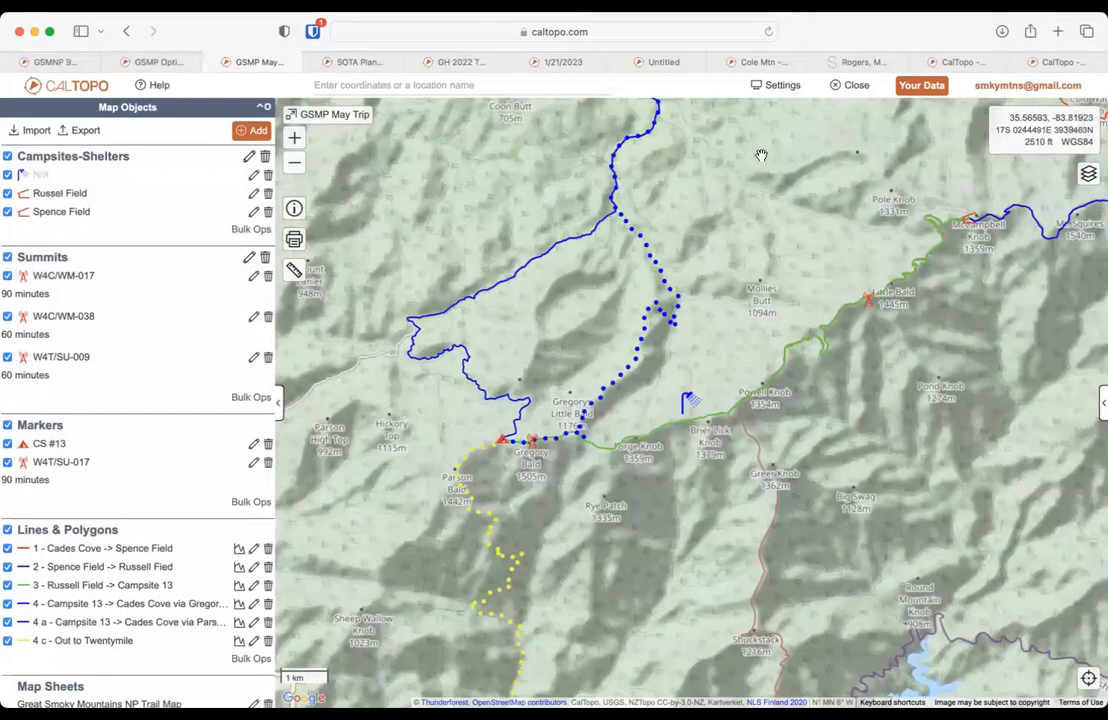
# Step: Look over the maps saved to the account and return to the map
pyautogui.click(924, 89)
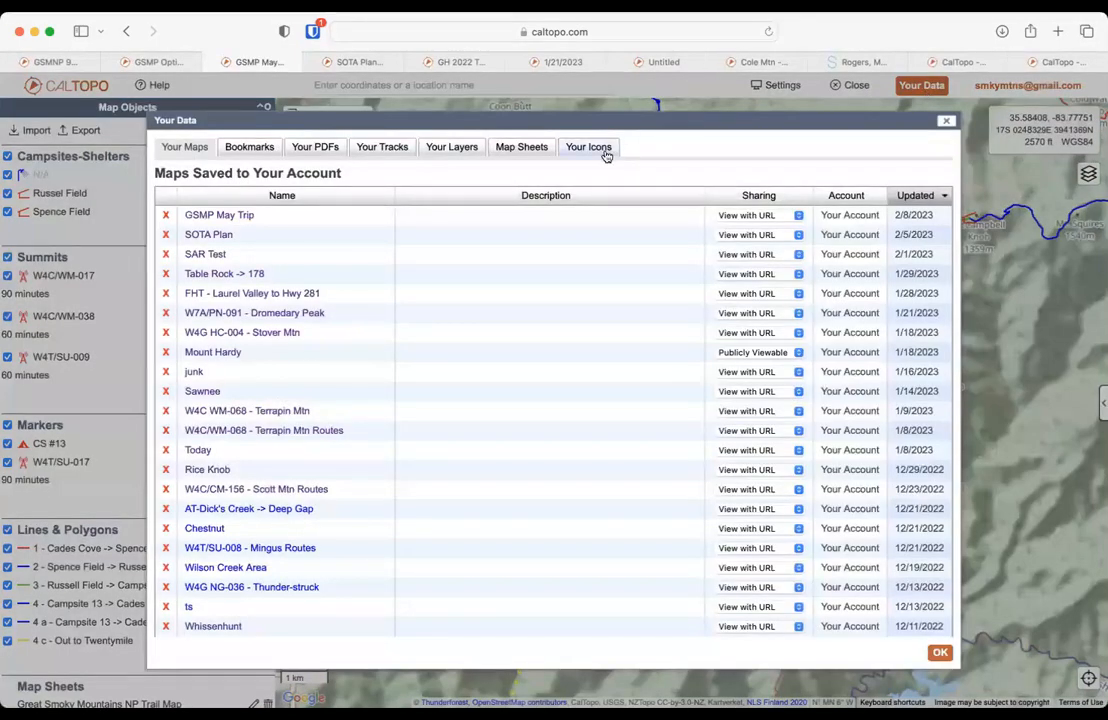
pyautogui.click(949, 123)
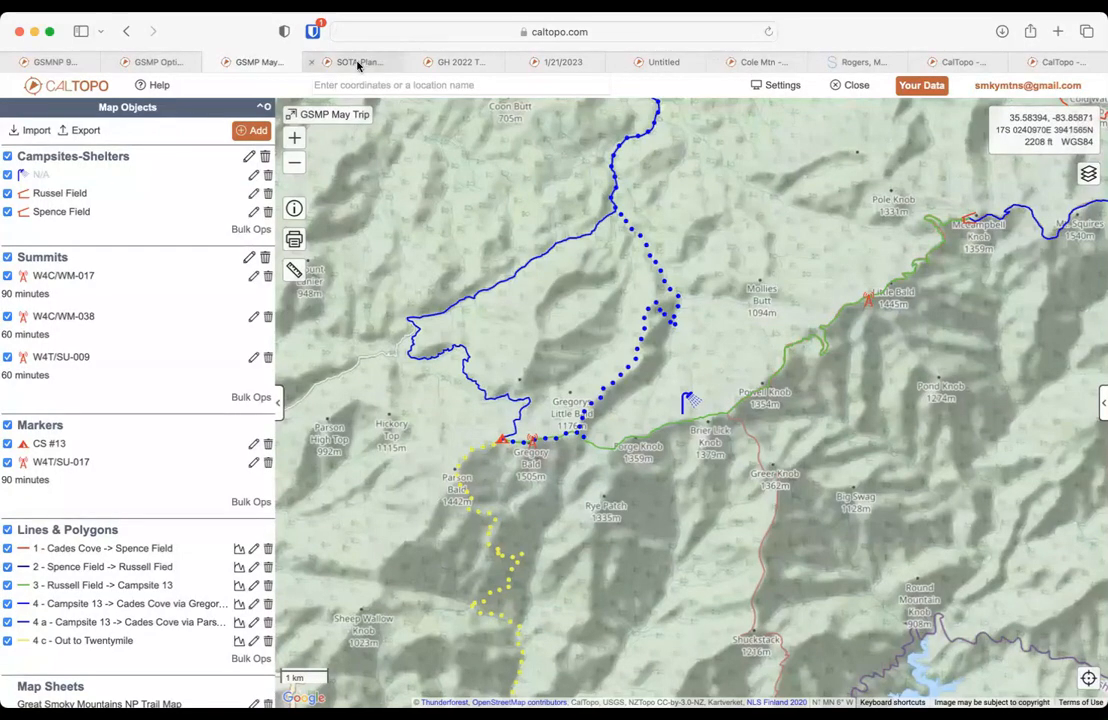
pyautogui.moveTo(358, 65)
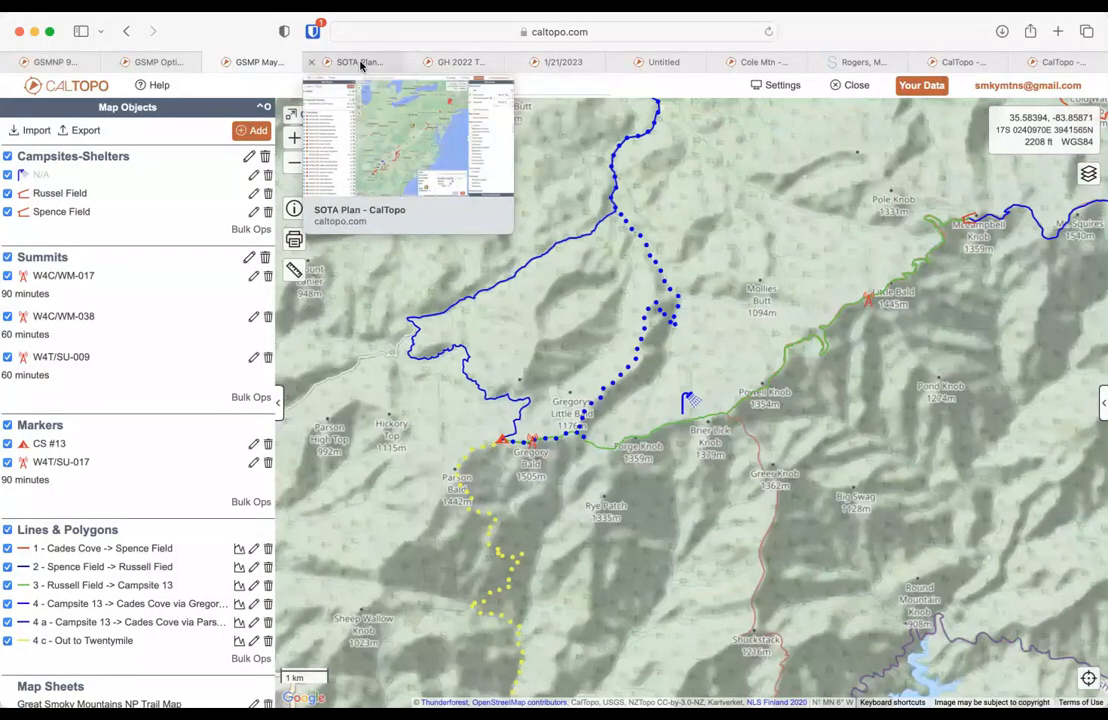
# Step: On the GSMP Options map, locate Mount Sterling and open a simulated view from its summit
pyautogui.click(164, 60)
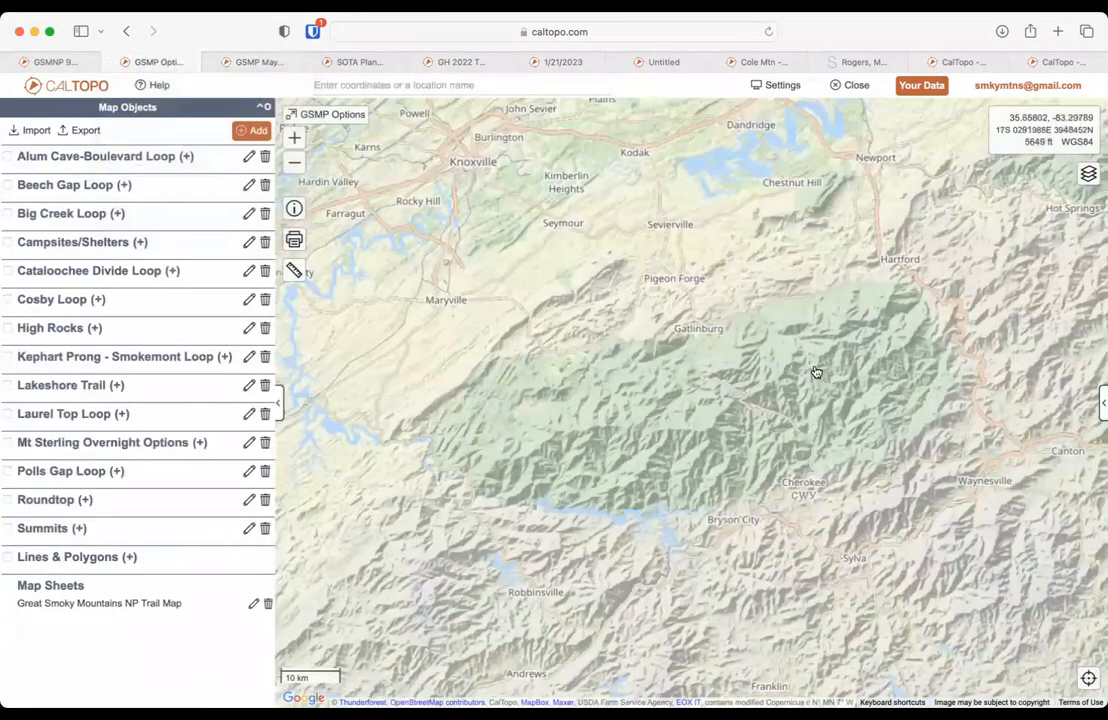
pyautogui.scroll(5, 816, 372)
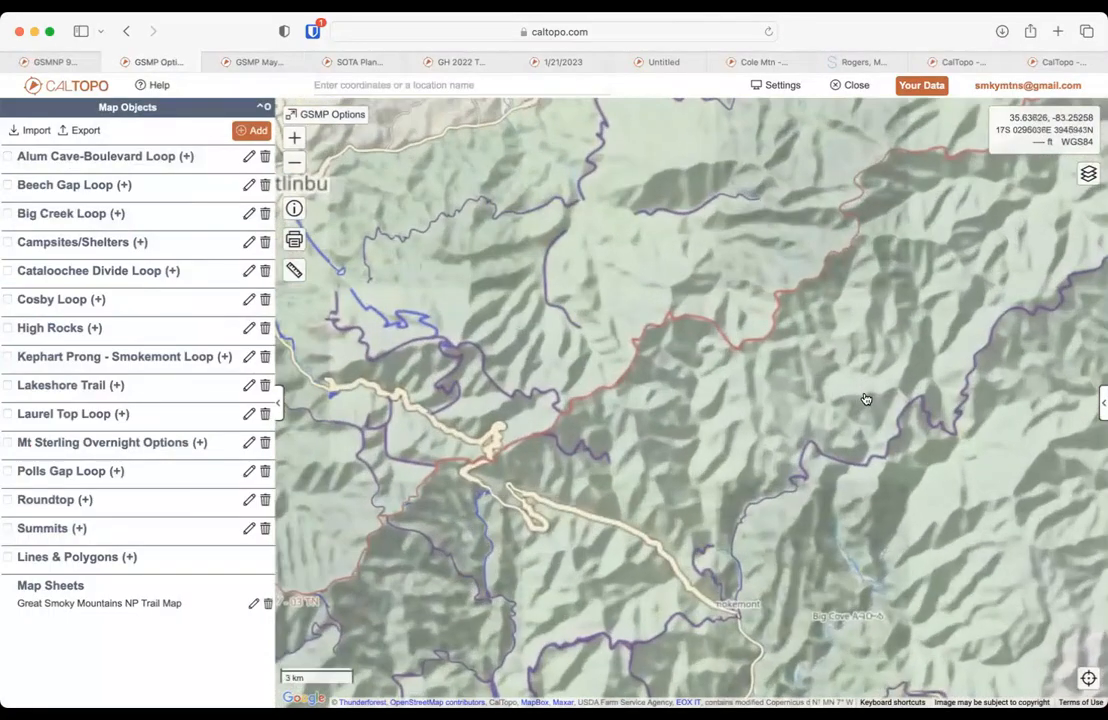
pyautogui.scroll(5, 866, 399)
pyautogui.moveTo(947, 366); pyautogui.dragTo(584, 485)
pyautogui.moveTo(678, 403); pyautogui.dragTo(574, 476)
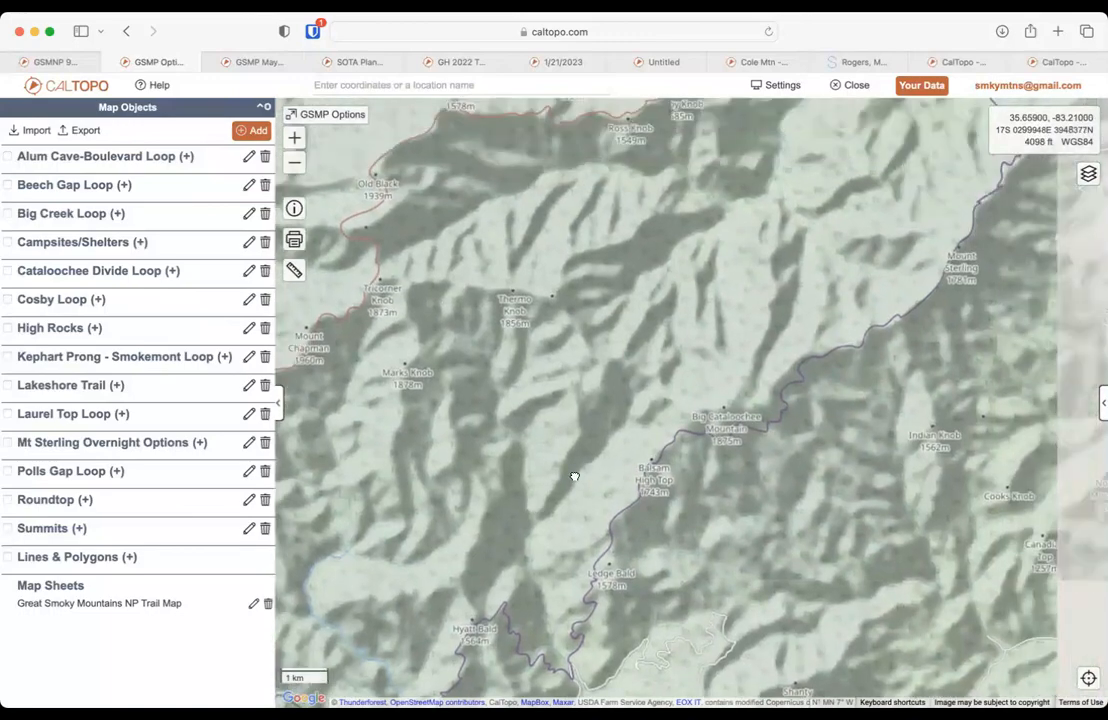
pyautogui.moveTo(734, 361); pyautogui.dragTo(633, 472)
pyautogui.moveTo(768, 318); pyautogui.dragTo(579, 364)
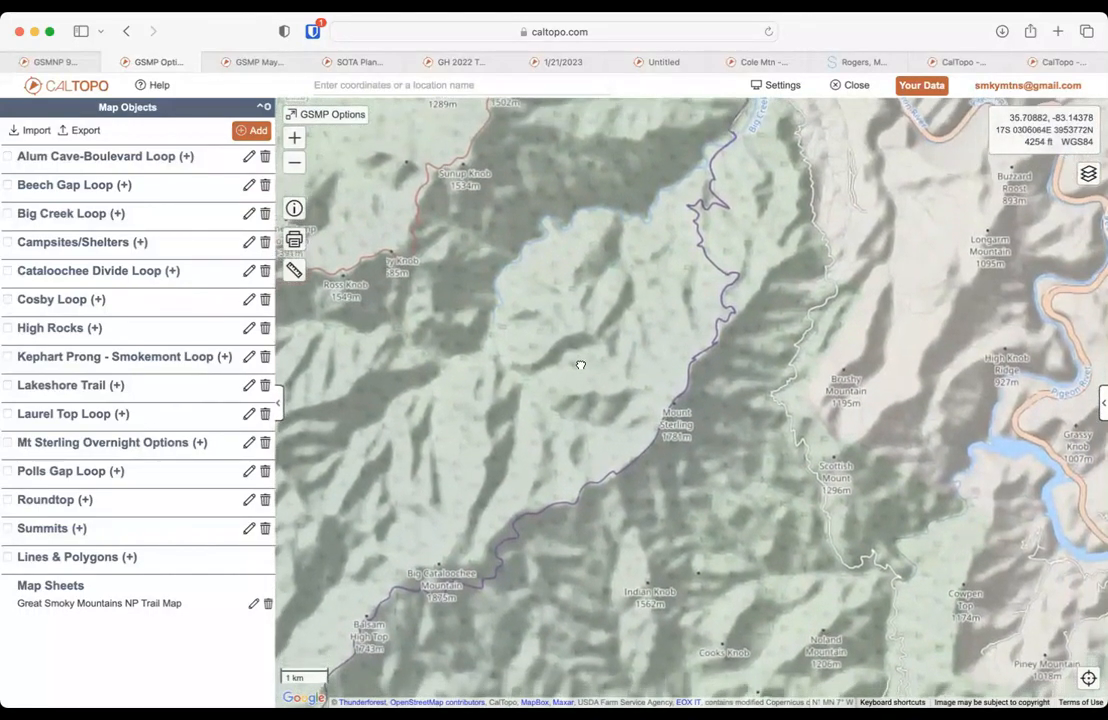
pyautogui.click(672, 401)
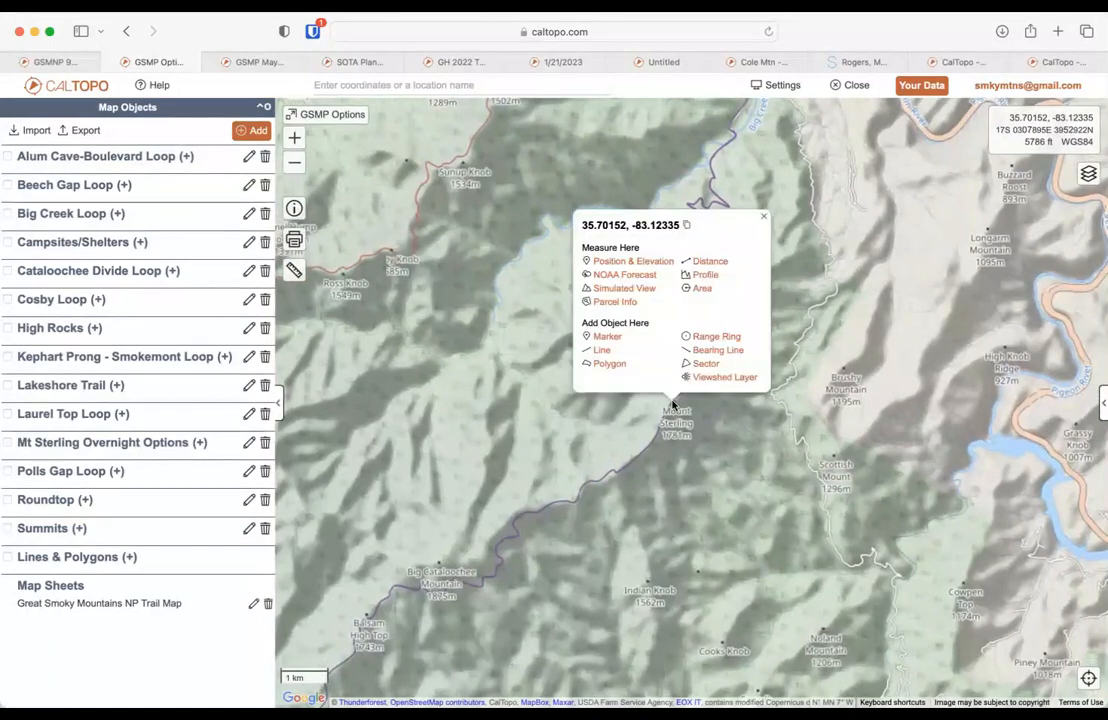
pyautogui.click(625, 289)
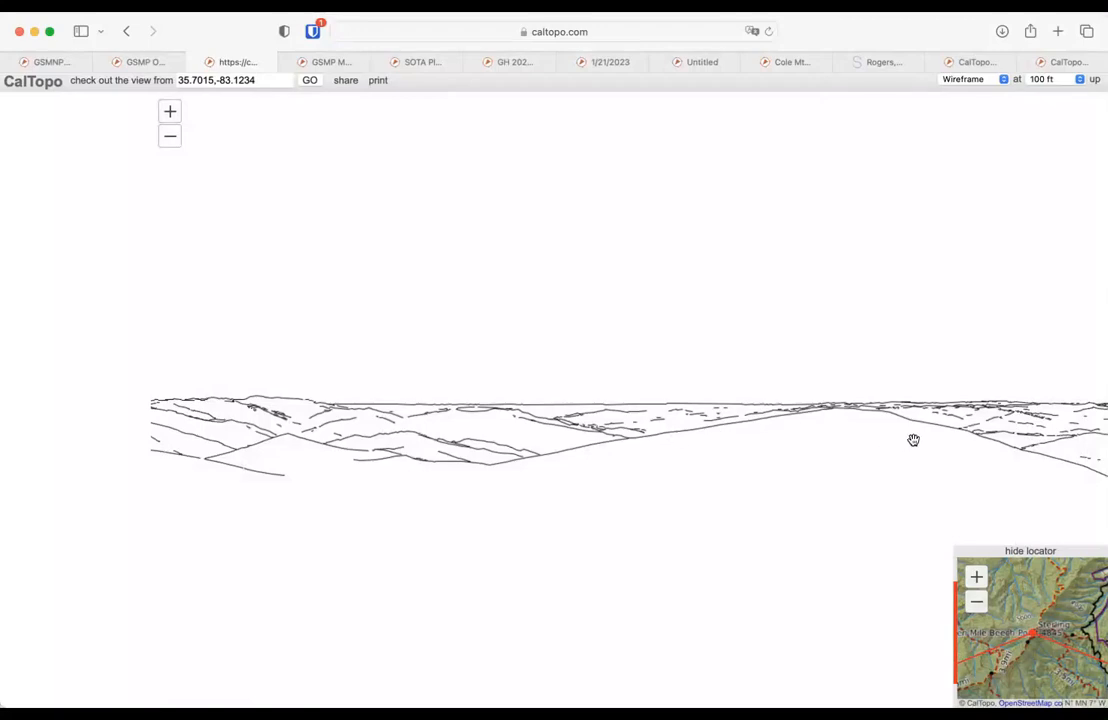
# Step: Set the simulated view's rendering to Topo and examine the surrounding ridges in close-up
pyautogui.moveTo(921, 437); pyautogui.dragTo(265, 407)
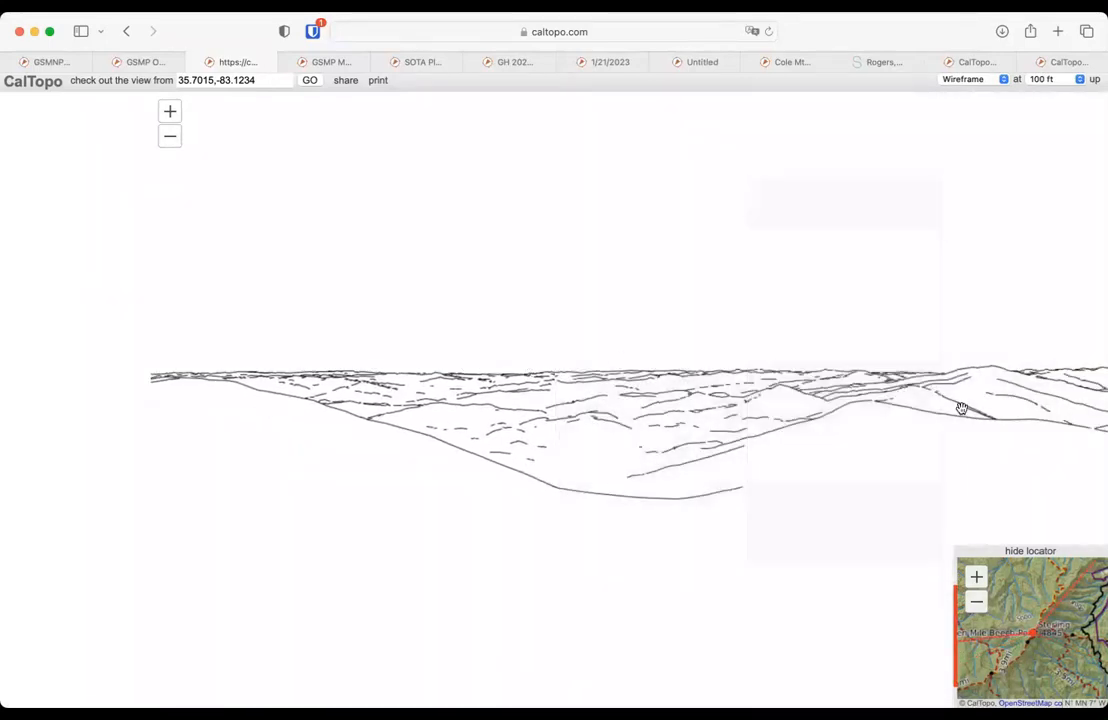
pyautogui.moveTo(982, 411); pyautogui.dragTo(487, 371)
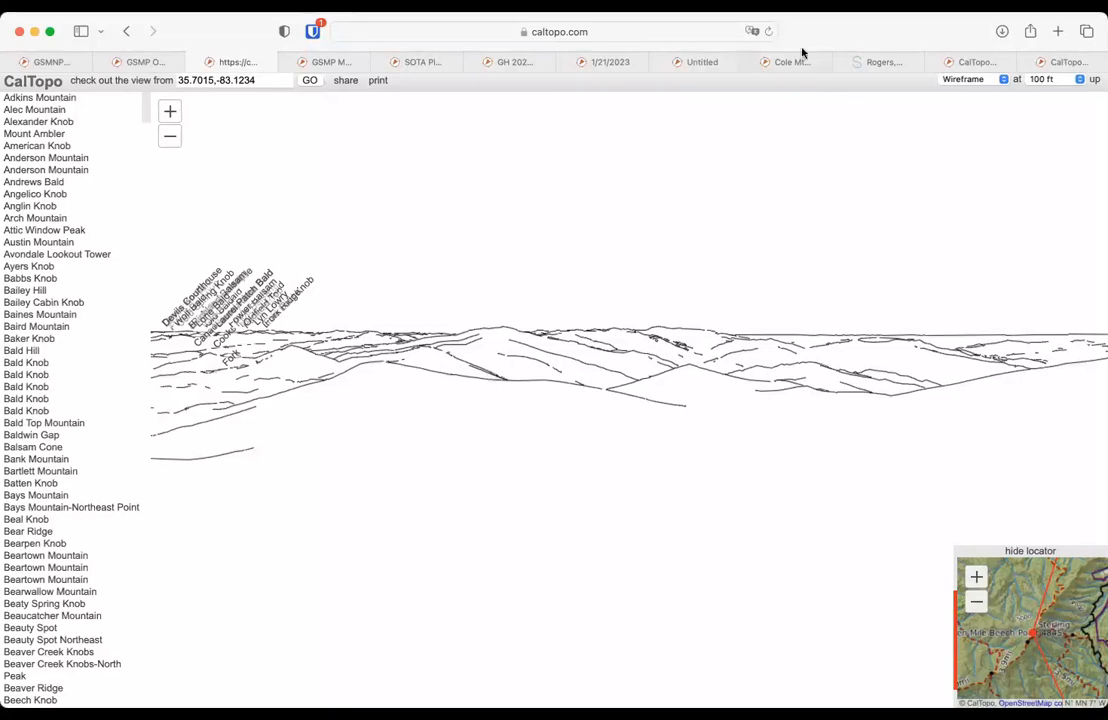
pyautogui.click(978, 82)
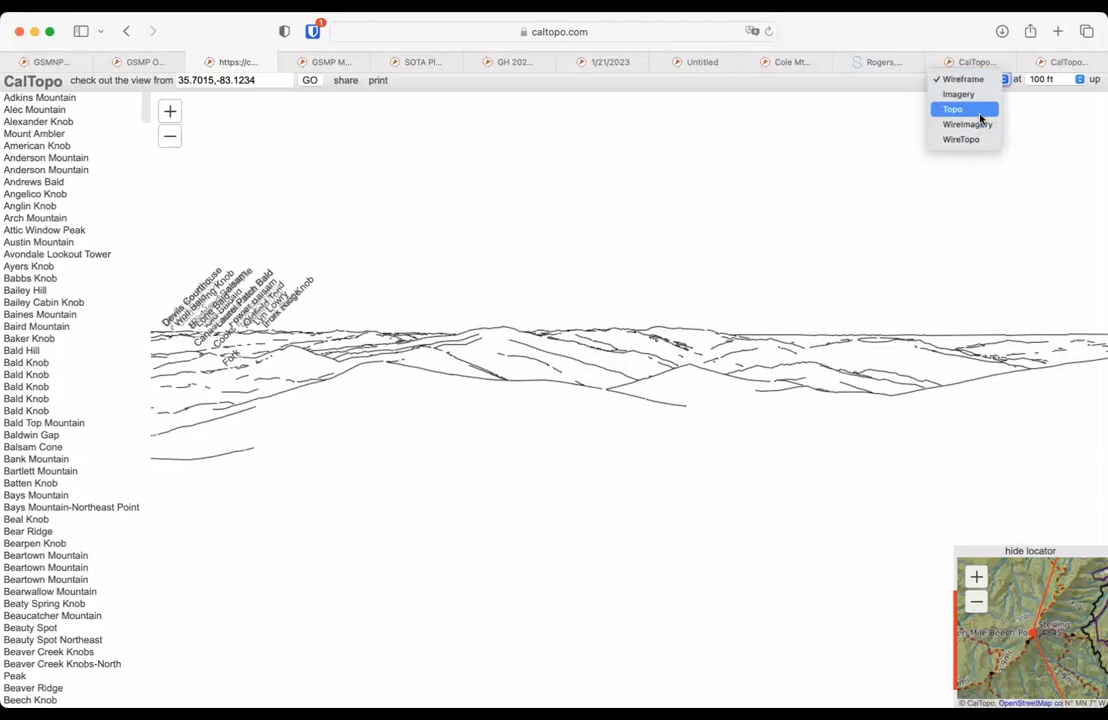
pyautogui.click(980, 110)
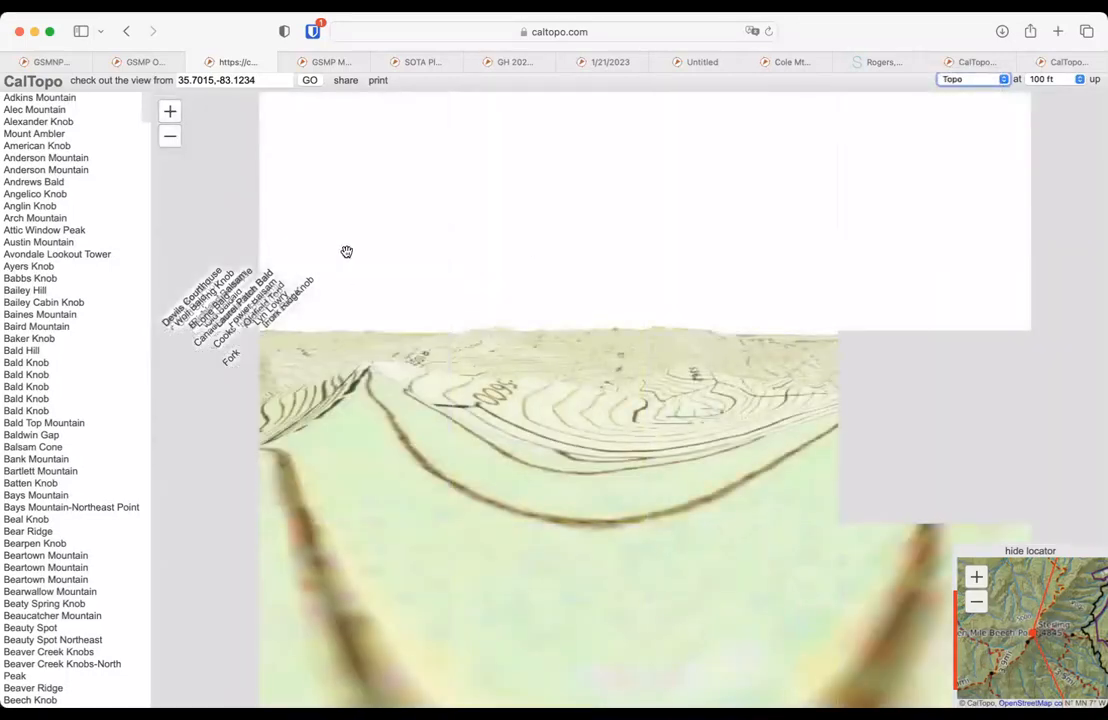
pyautogui.click(169, 118)
pyautogui.moveTo(415, 295); pyautogui.dragTo(870, 161)
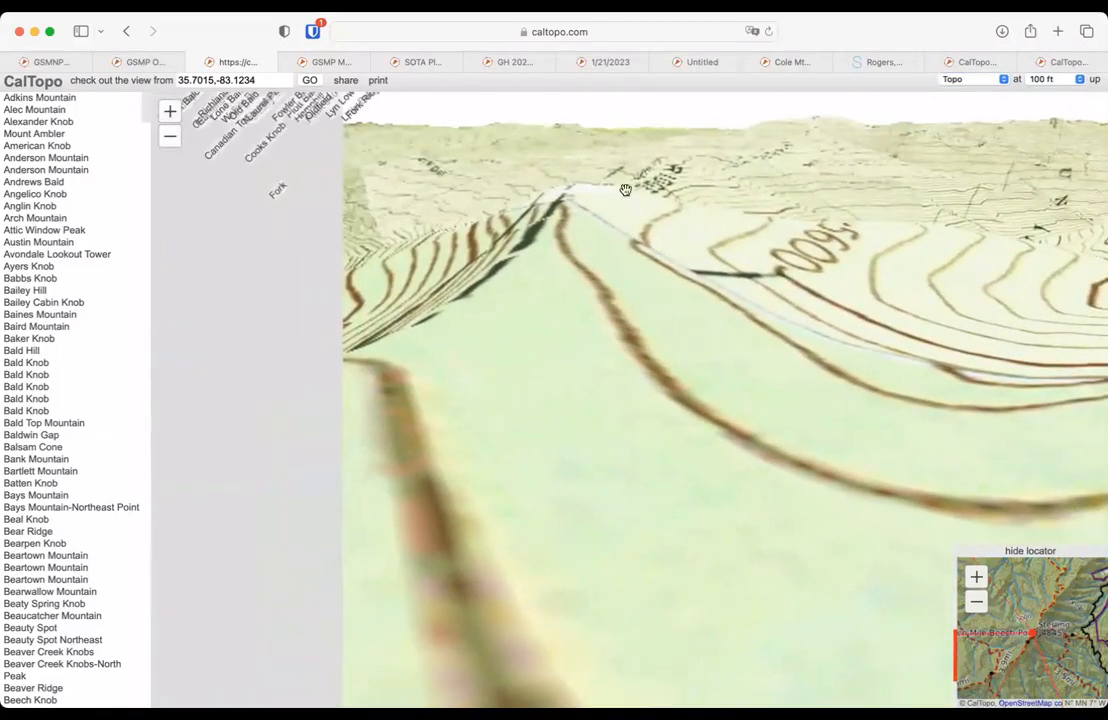
pyautogui.moveTo(490, 279); pyautogui.dragTo(569, 401)
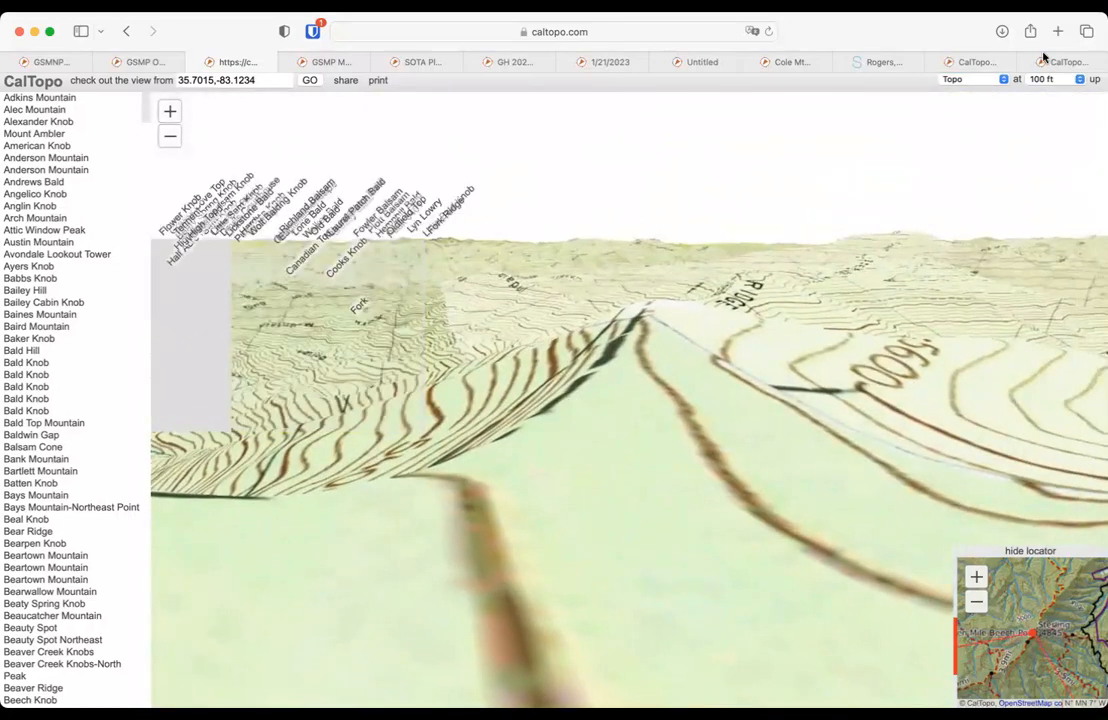
# Step: Set the simulated view's rendering to Imagery and look around at the terrain surrounding the Mount Sterling summit
pyautogui.click(967, 81)
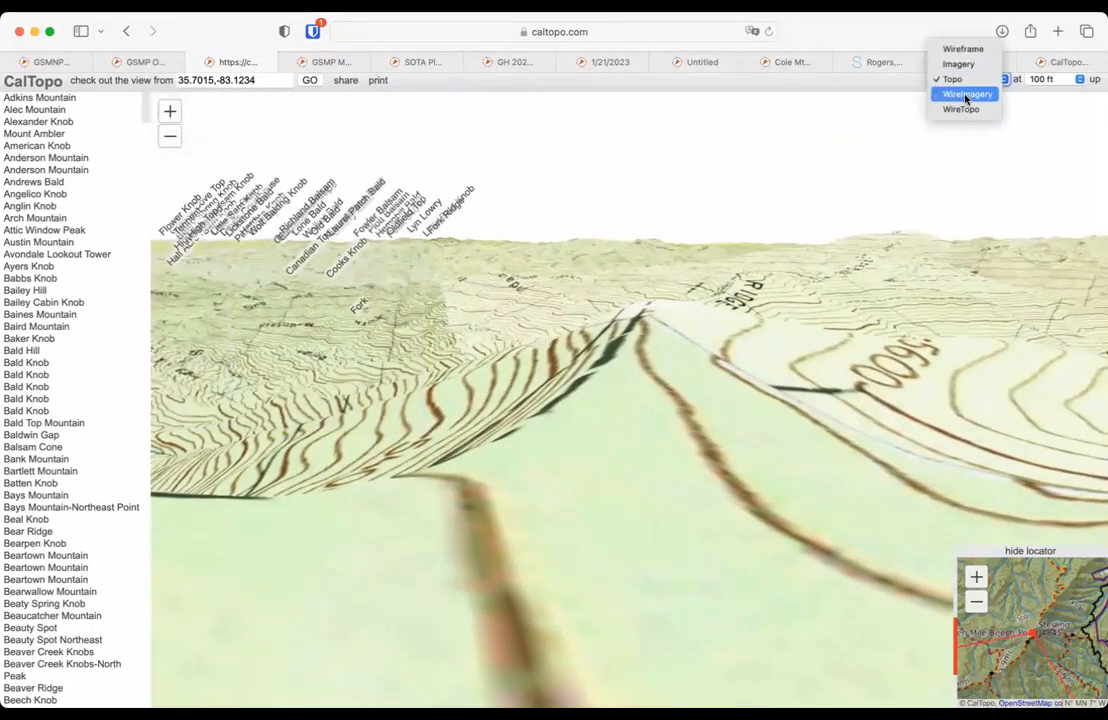
pyautogui.click(958, 64)
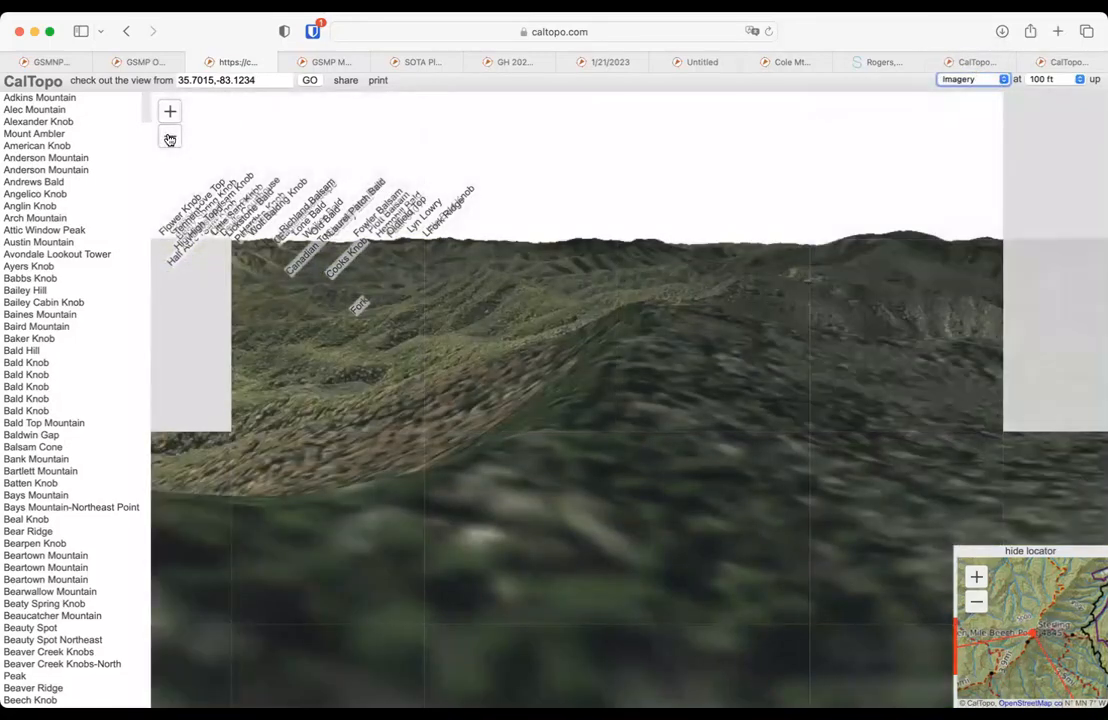
pyautogui.moveTo(480, 297); pyautogui.dragTo(905, 297)
pyautogui.moveTo(678, 287); pyautogui.dragTo(800, 433)
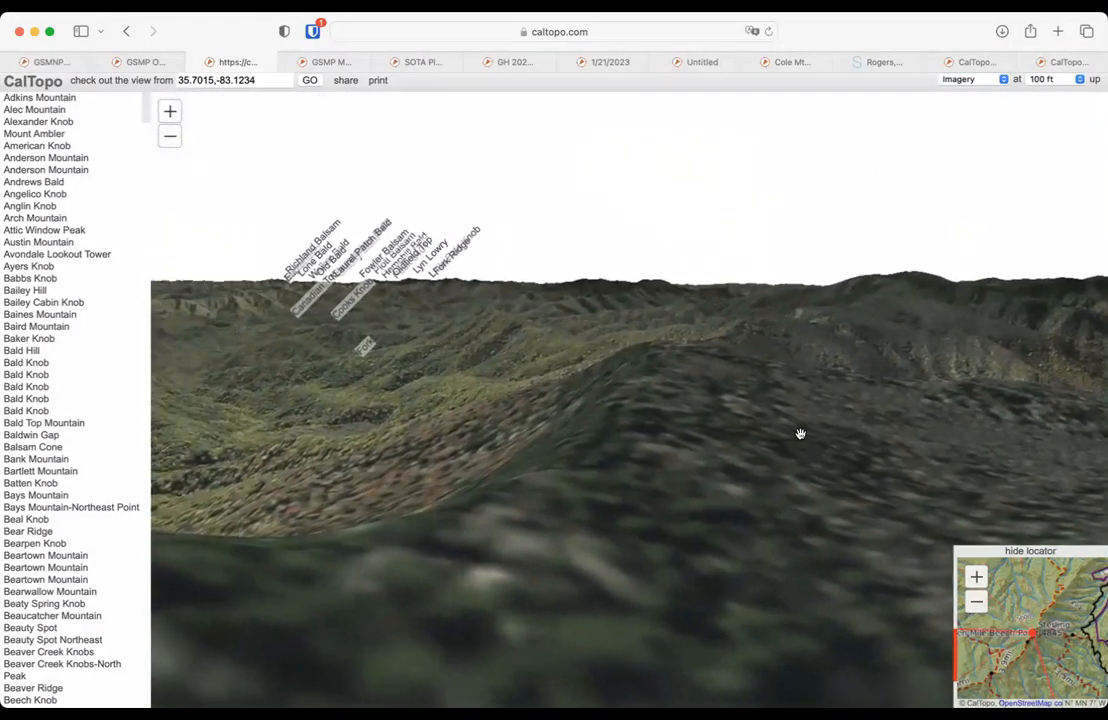
pyautogui.moveTo(456, 423); pyautogui.dragTo(781, 354)
pyautogui.moveTo(601, 292); pyautogui.dragTo(861, 267)
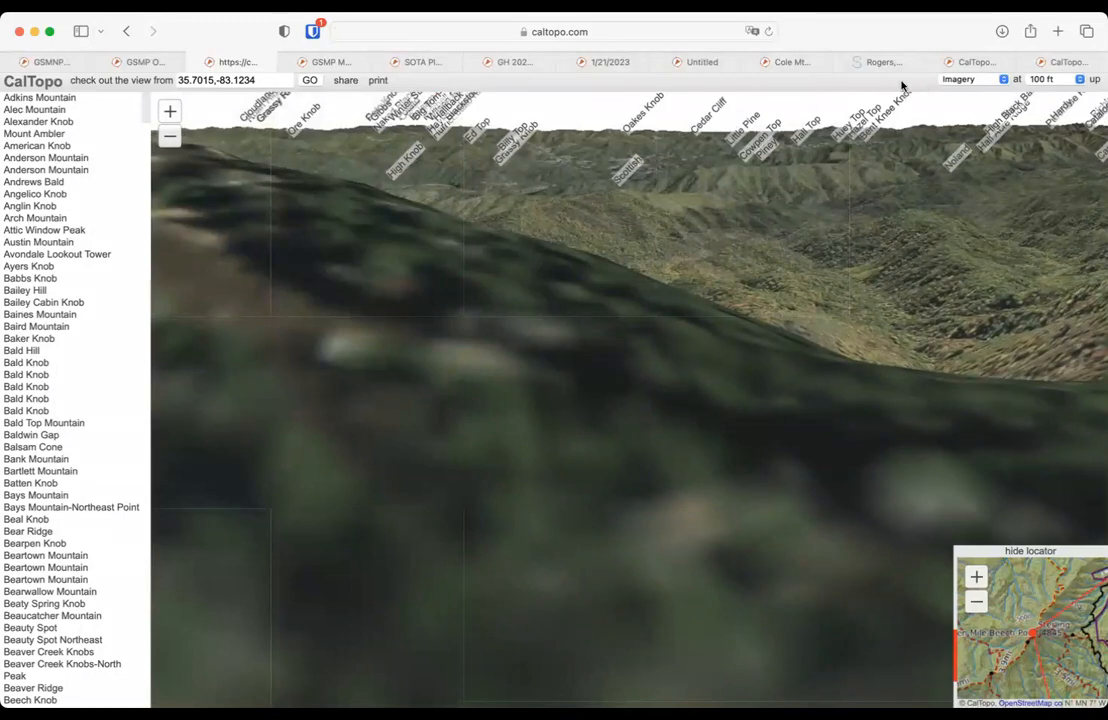
# Step: On the GSMP Options map, measure the elevation profile from Mount Cammerer to Mount Sterling with snapping set to None
pyautogui.click(140, 63)
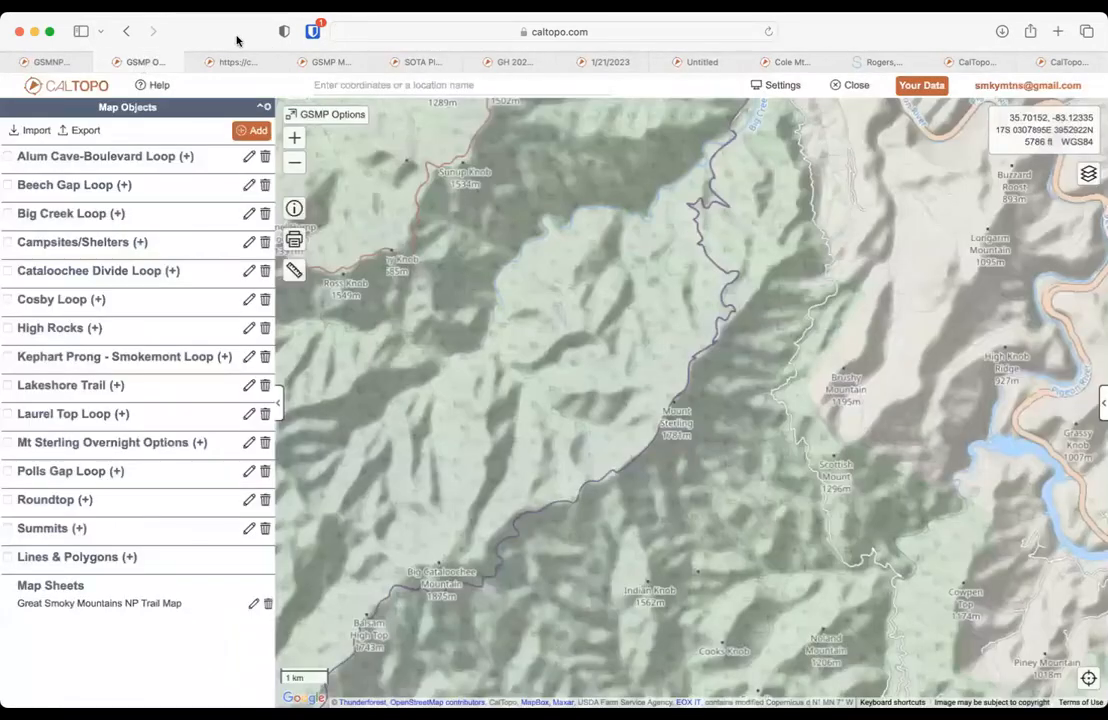
pyautogui.moveTo(527, 225); pyautogui.dragTo(555, 312)
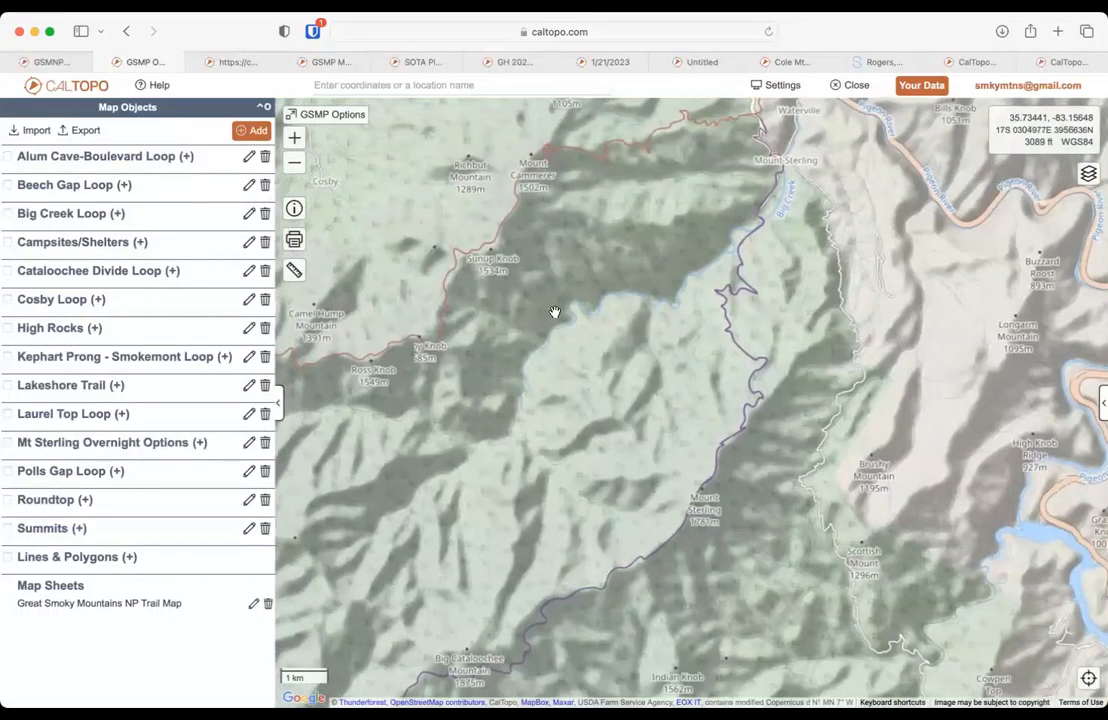
pyautogui.click(294, 273)
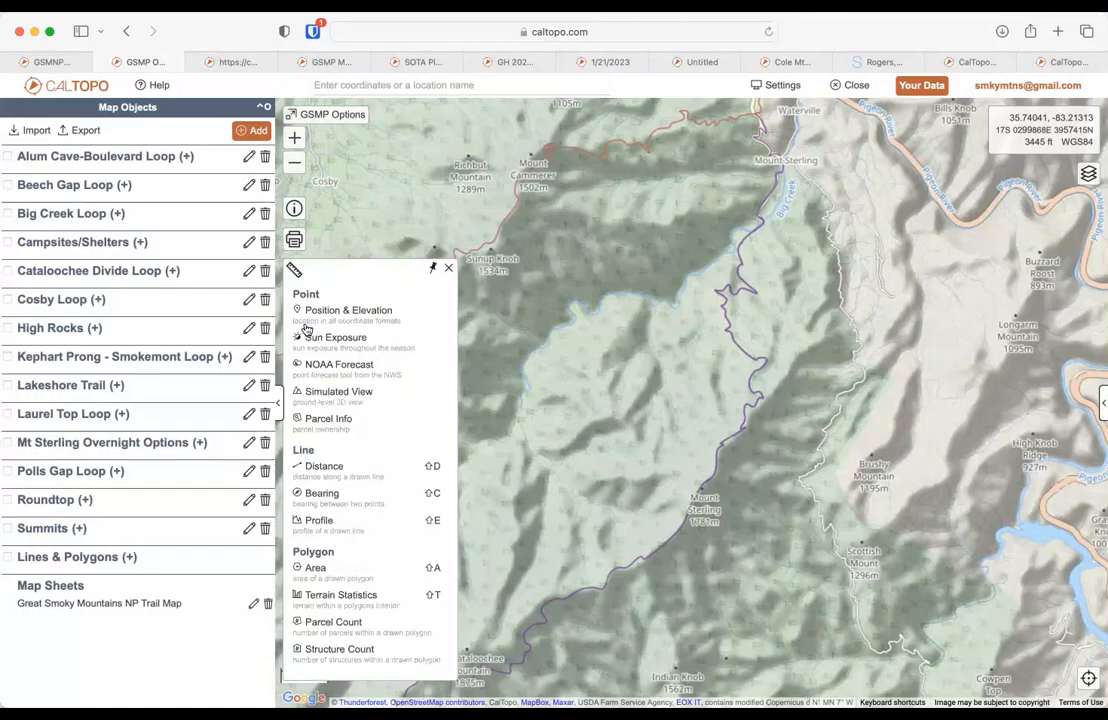
pyautogui.click(316, 522)
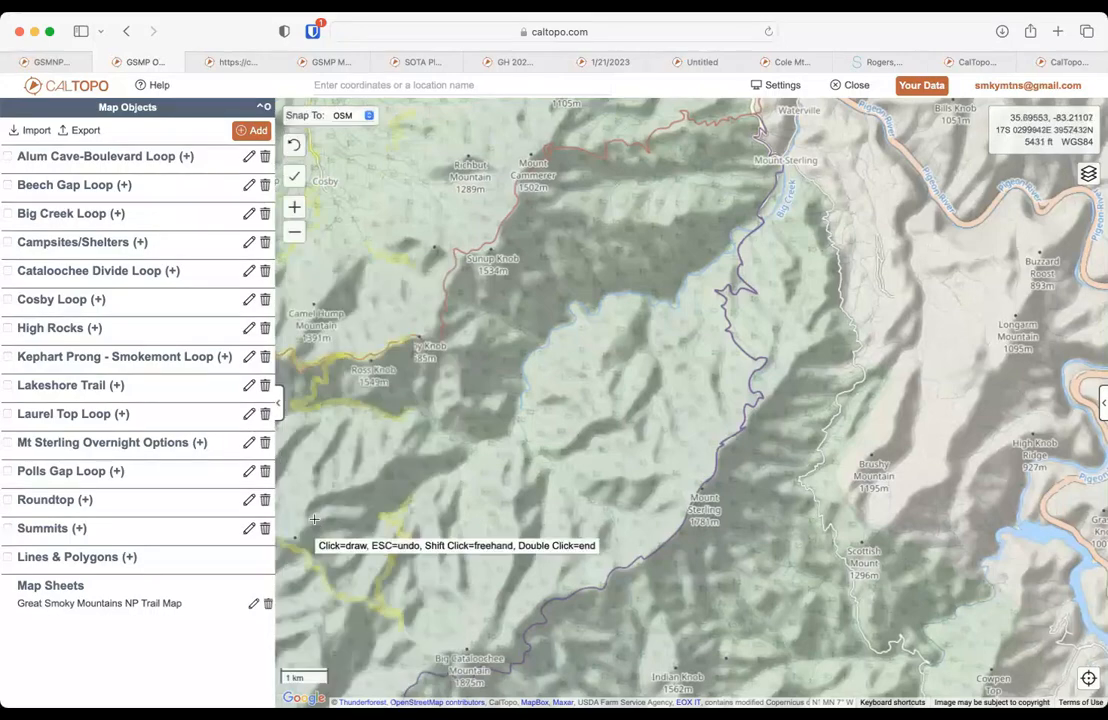
pyautogui.click(366, 116)
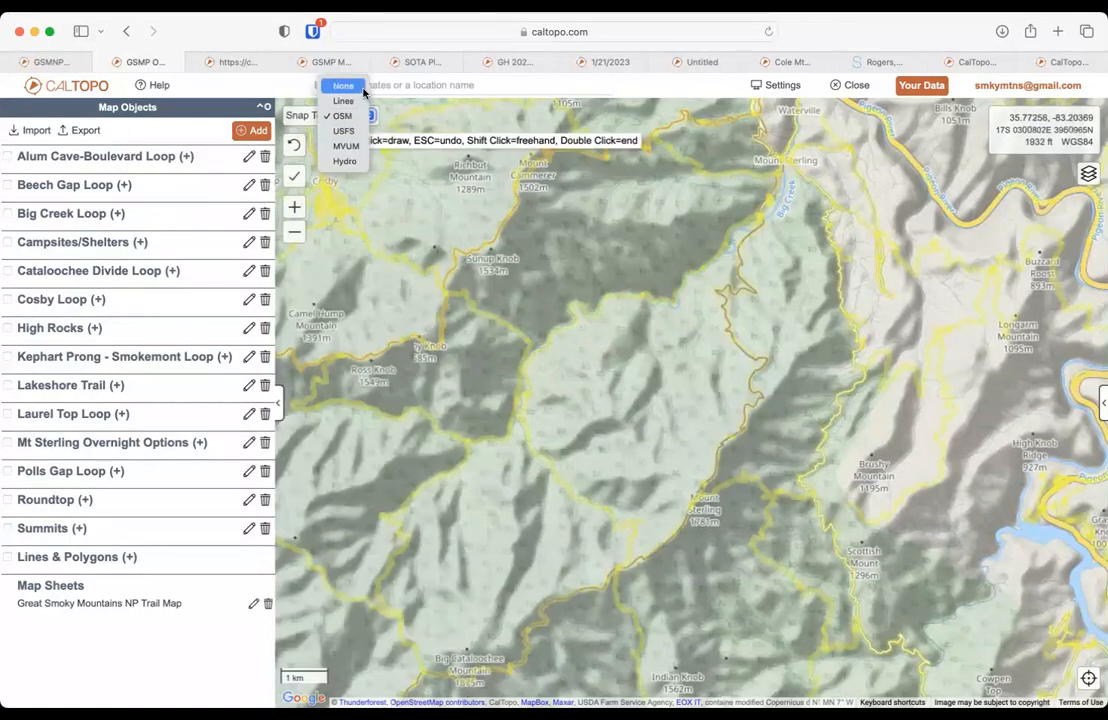
pyautogui.click(345, 86)
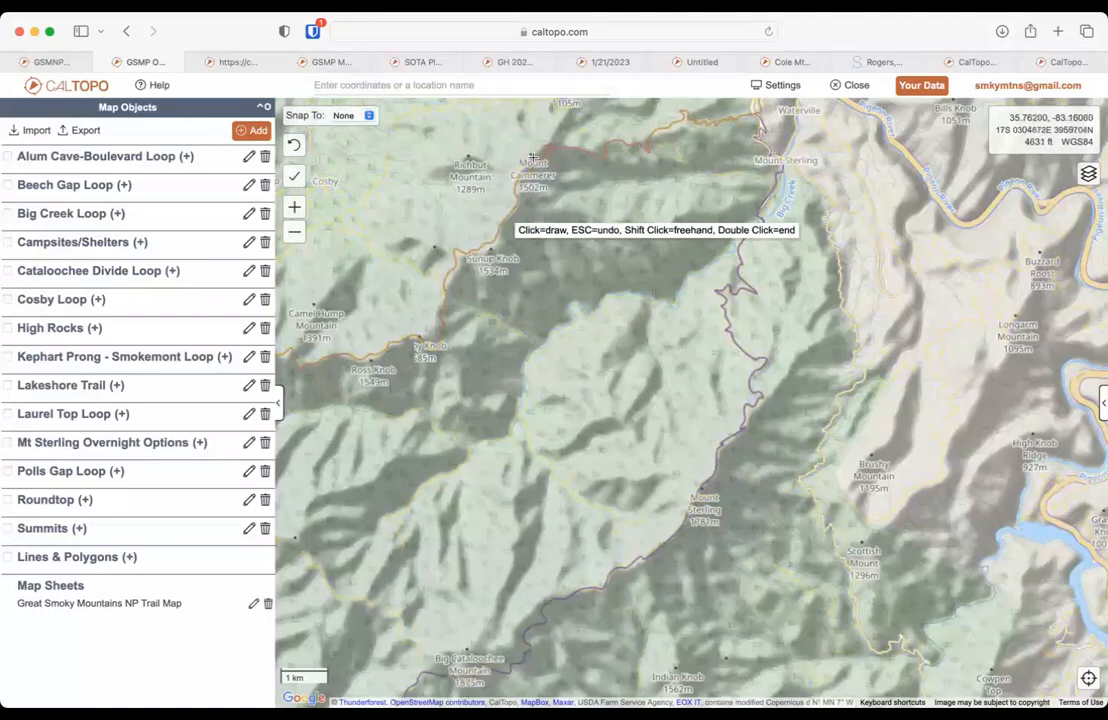
pyautogui.click(530, 153)
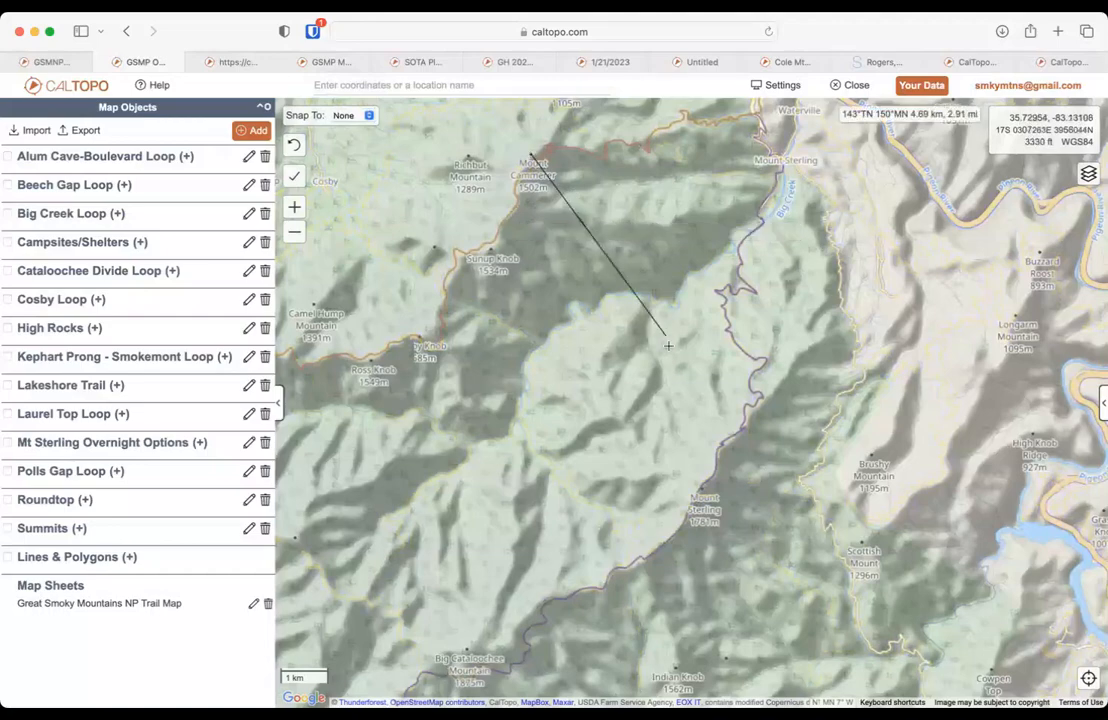
pyautogui.click(703, 487)
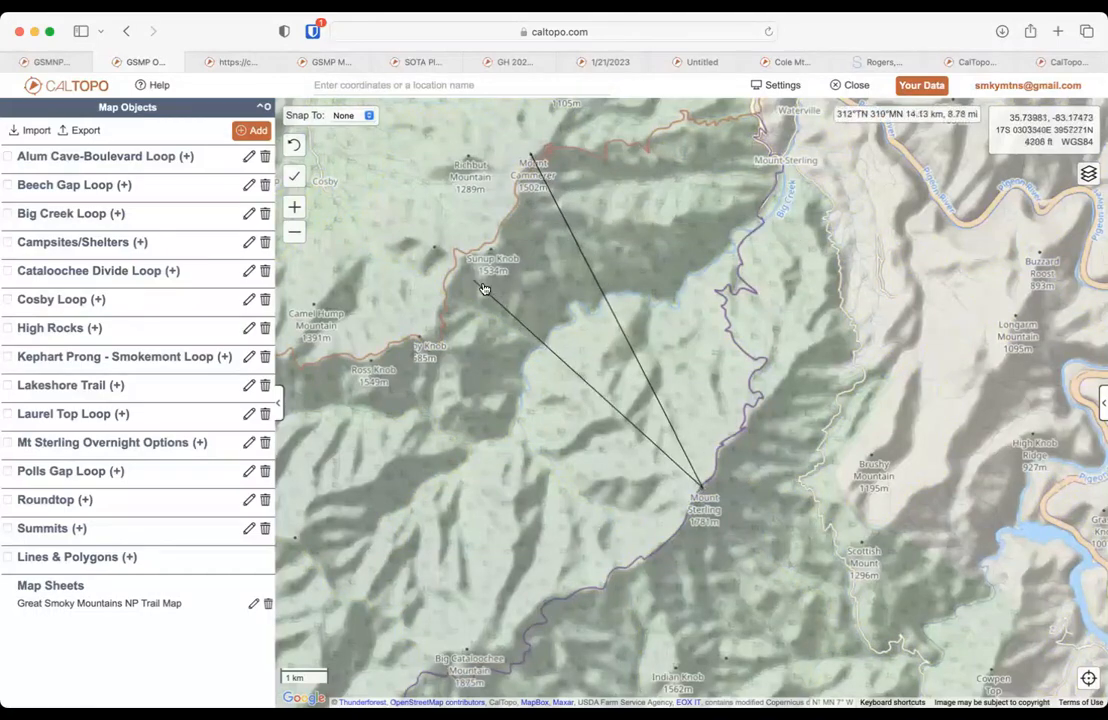
pyautogui.click(296, 178)
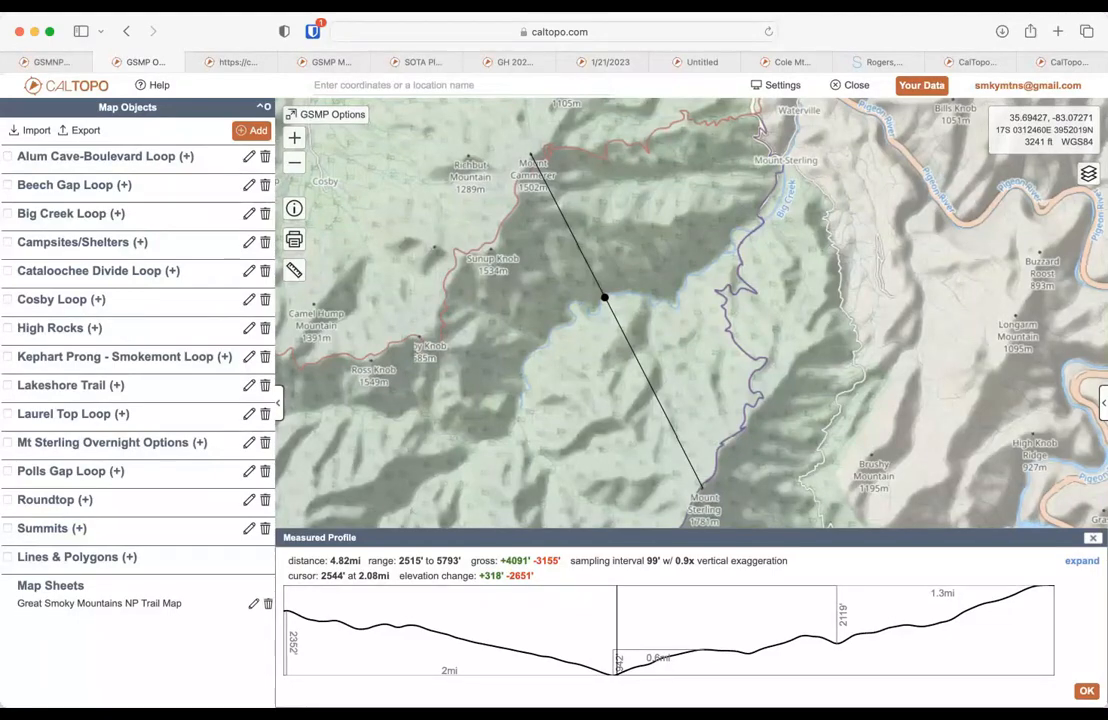
pyautogui.click(1093, 538)
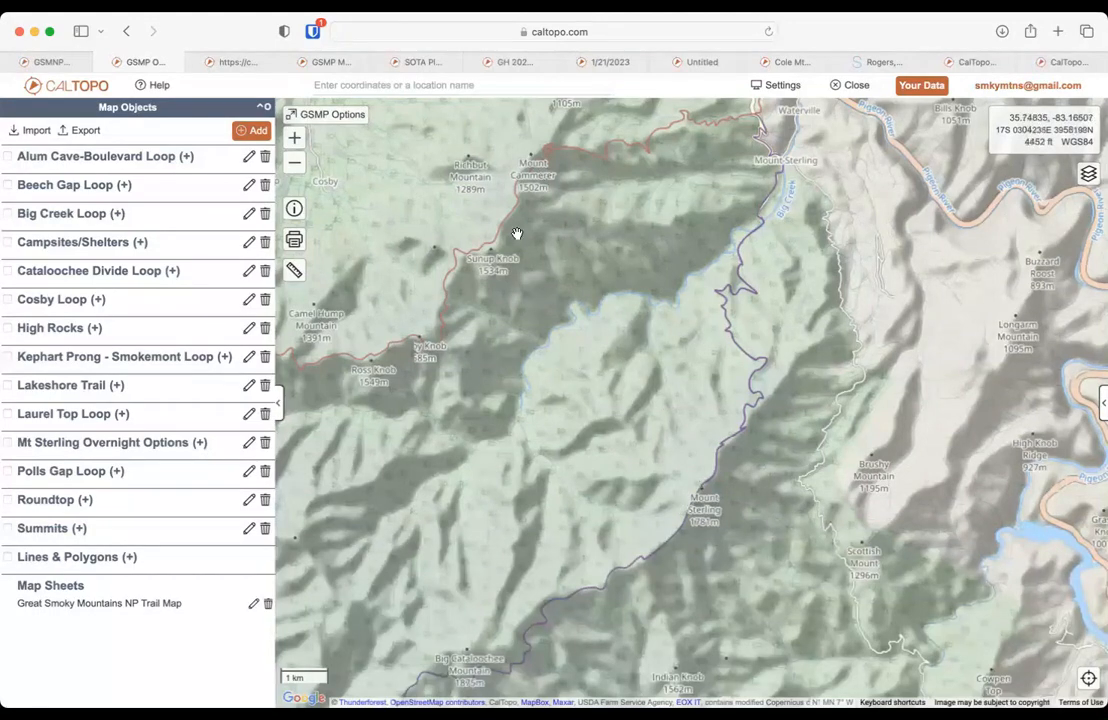
# Step: Measure the straight-line distance from Mount Cammerer to Mount Sterling
pyautogui.click(294, 272)
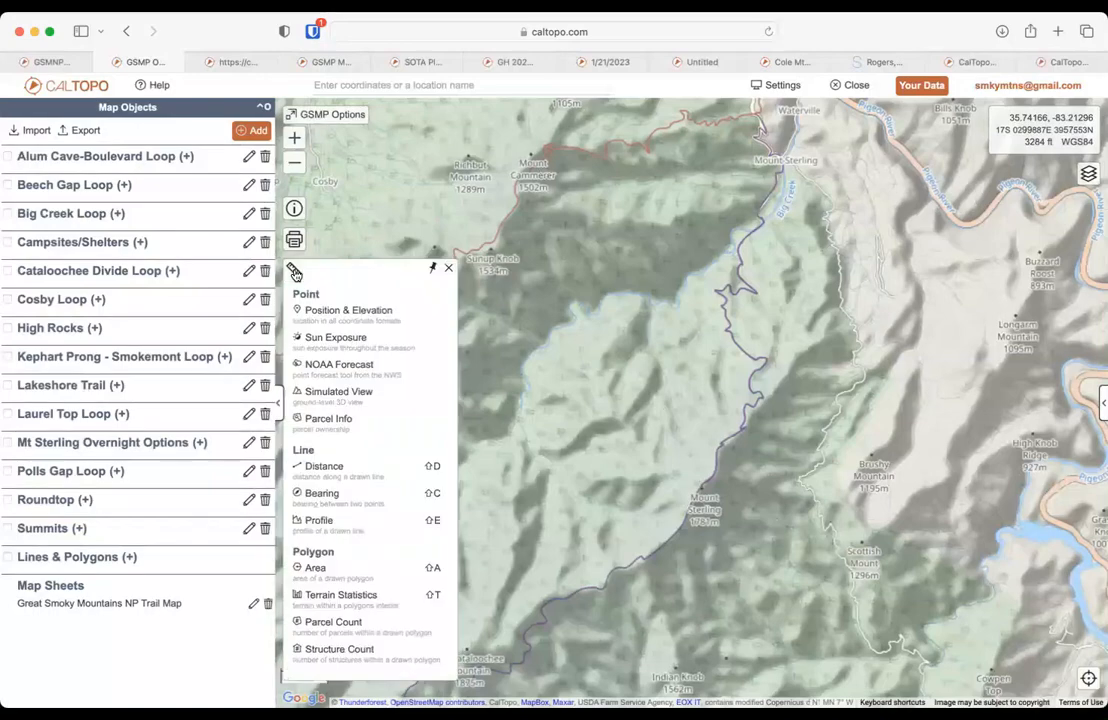
pyautogui.click(334, 468)
pyautogui.click(528, 155)
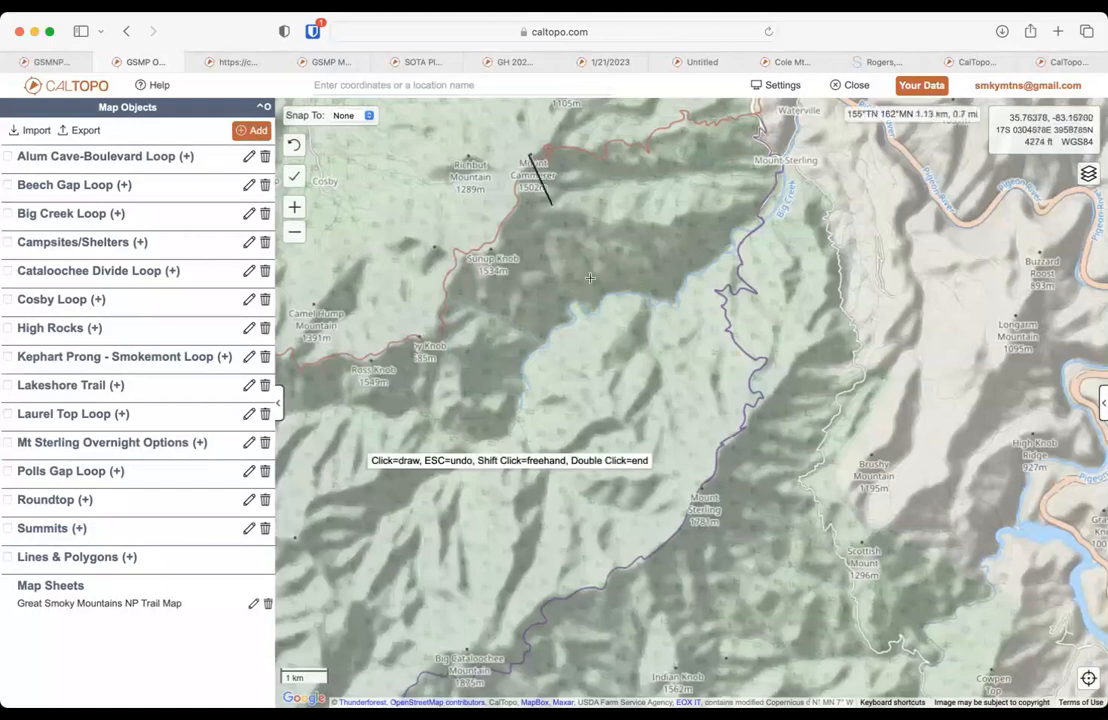
pyautogui.click(699, 485)
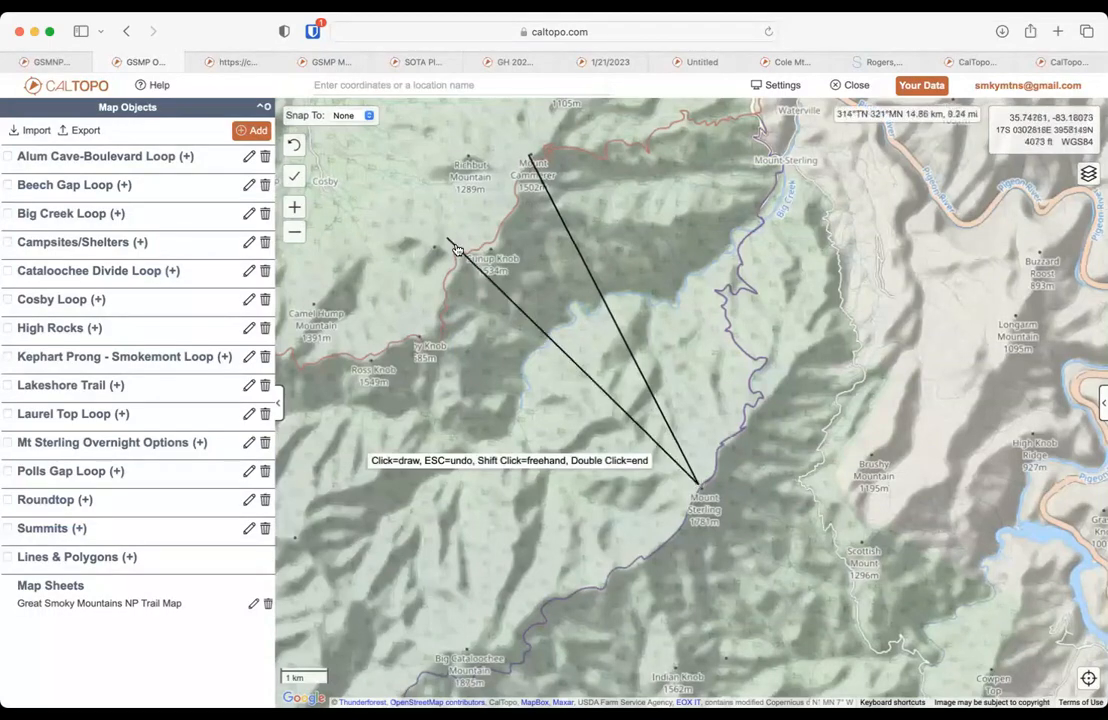
pyautogui.click(295, 178)
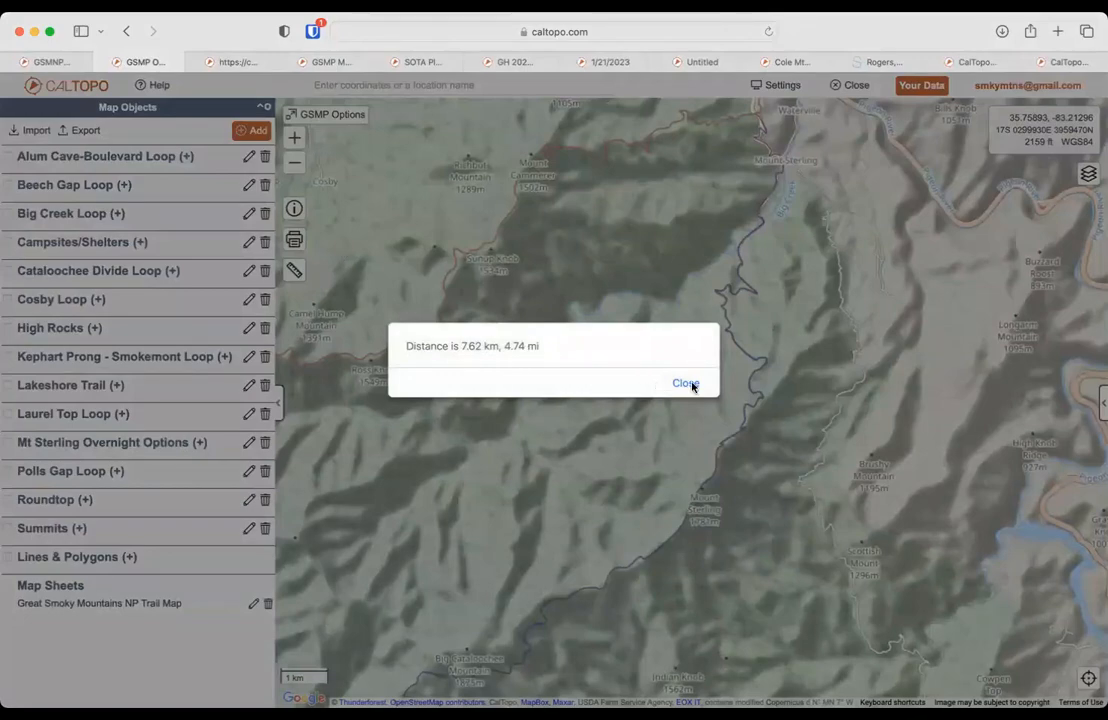
pyautogui.click(687, 384)
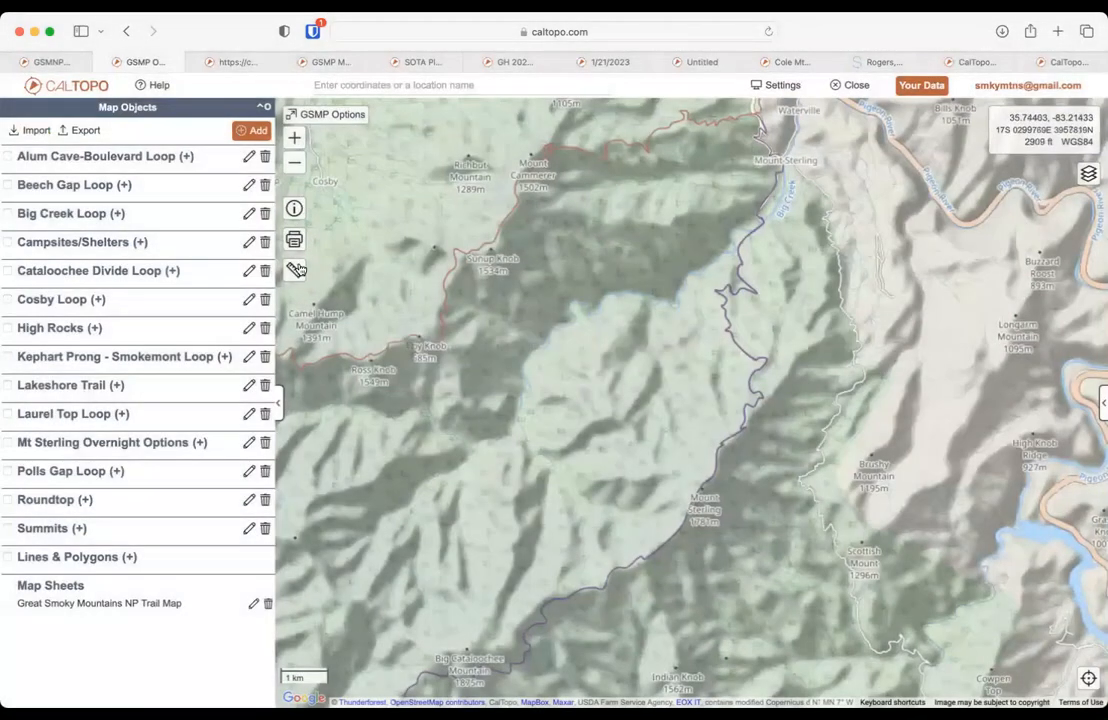
# Step: Reveal the full web address of the GSMP Options map
pyautogui.click(295, 272)
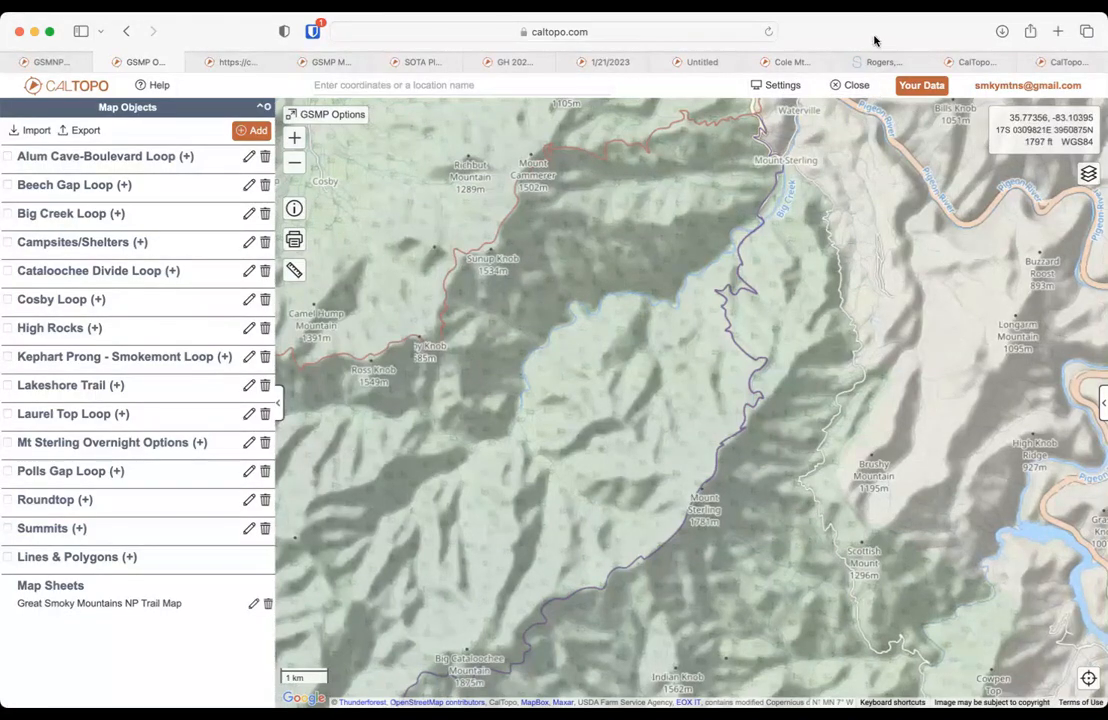
pyautogui.click(769, 31)
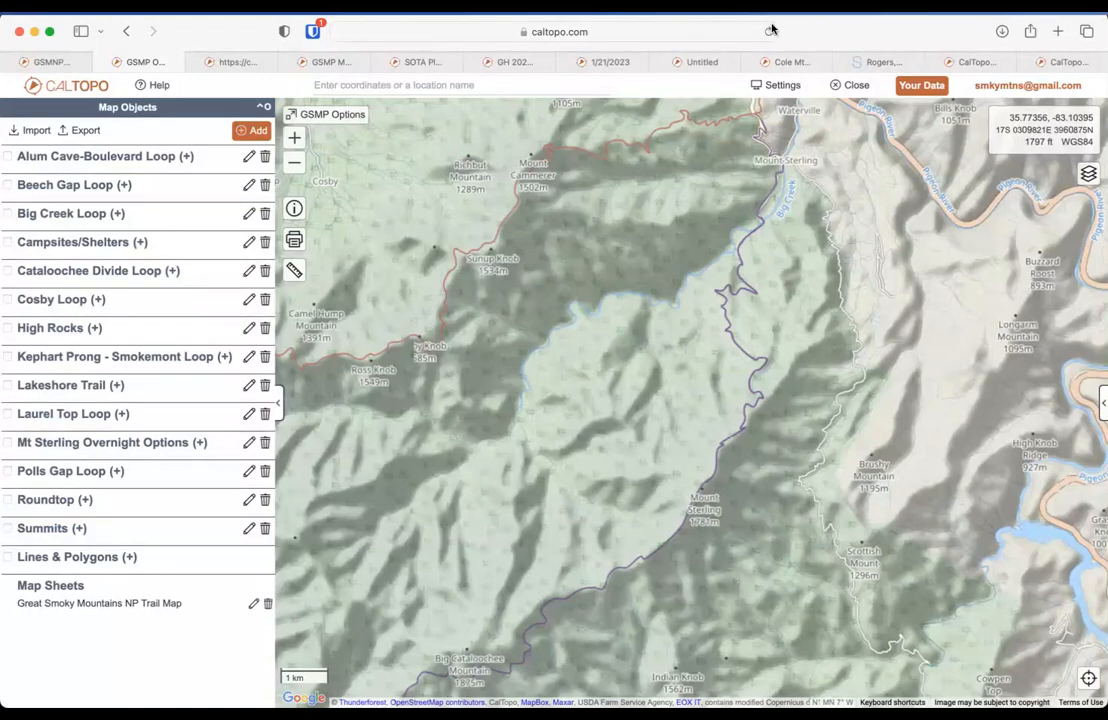
pyautogui.click(702, 33)
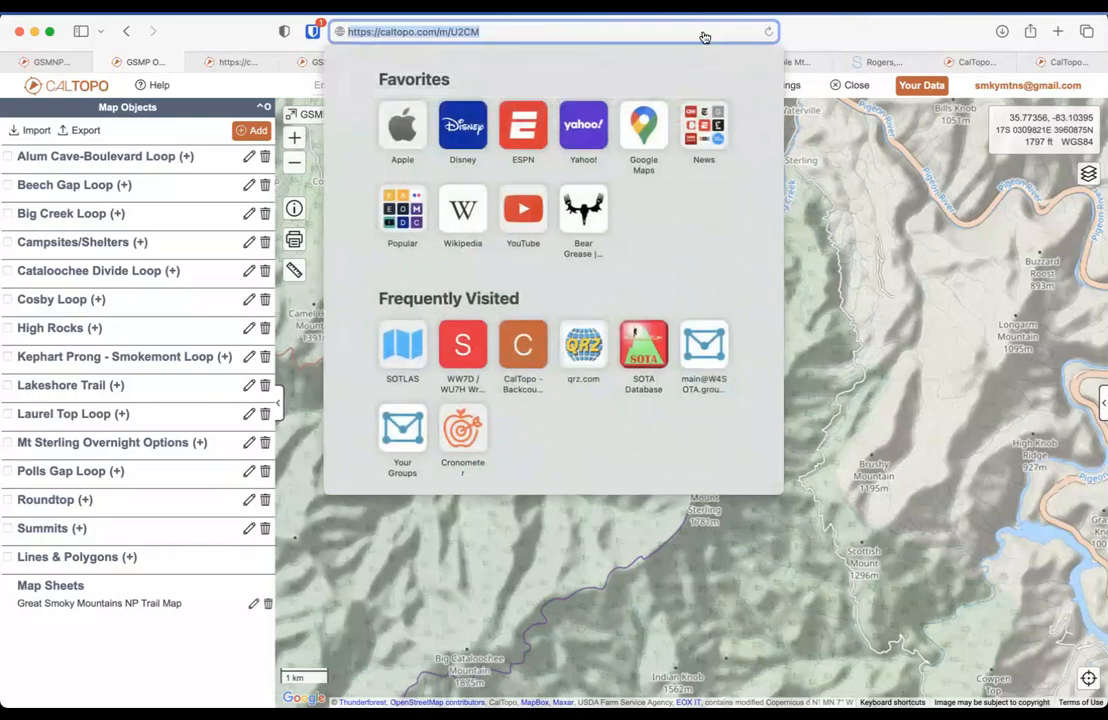
pyautogui.click(704, 37)
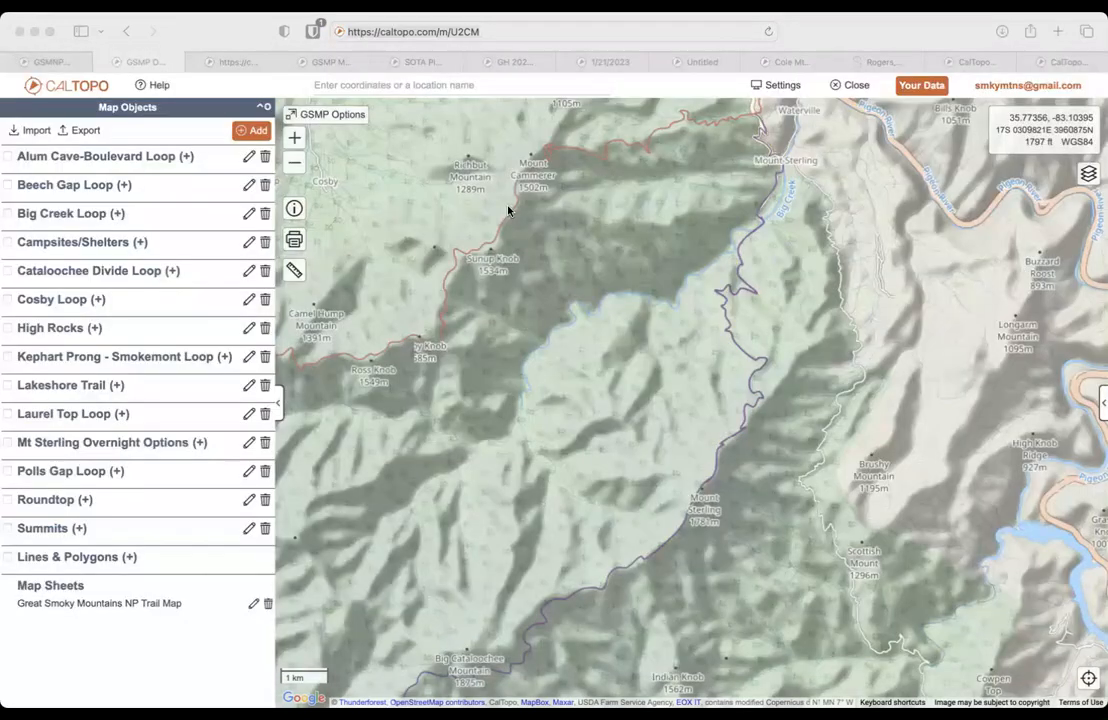
# Step: Switch to Finder's Downloads folder and open GSMP_May_Trip.gpx in BBEdit to inspect its contents
pyautogui.click(592, 100)
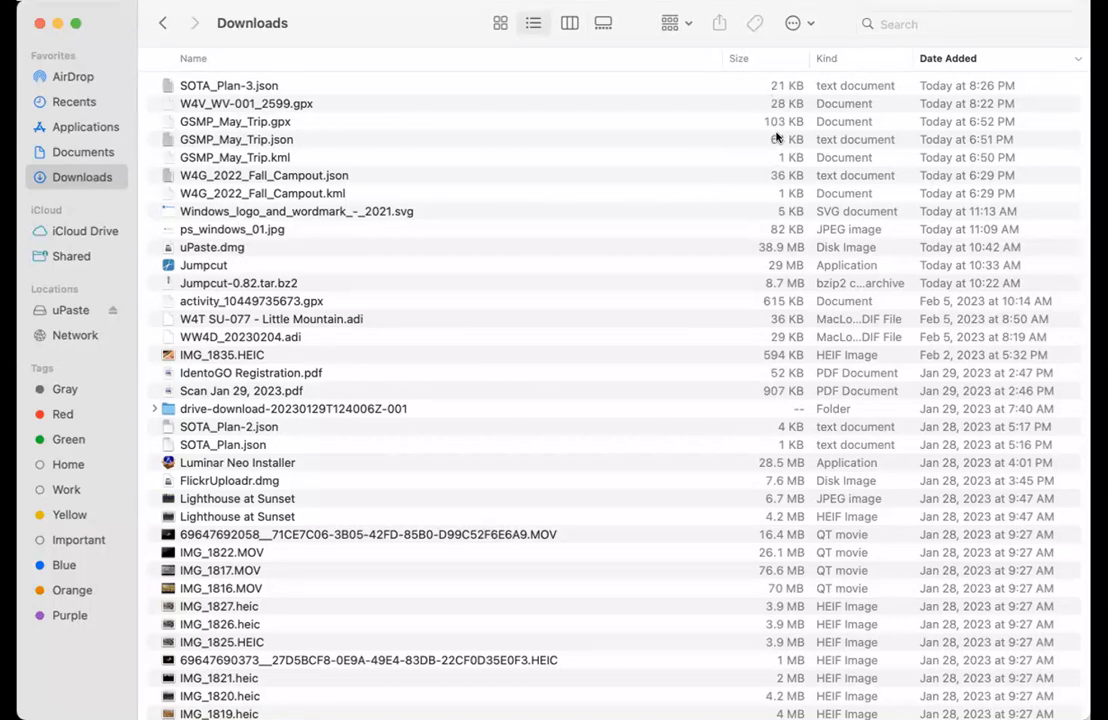
pyautogui.rightClick(274, 121)
pyautogui.moveTo(331, 158)
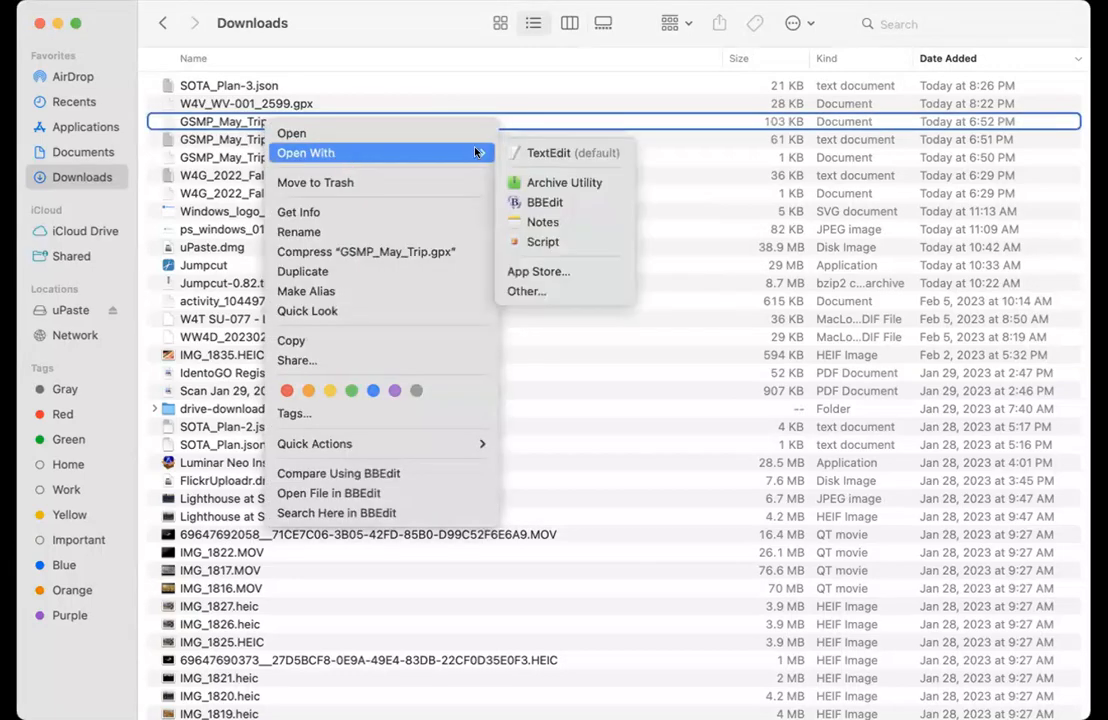
pyautogui.click(545, 201)
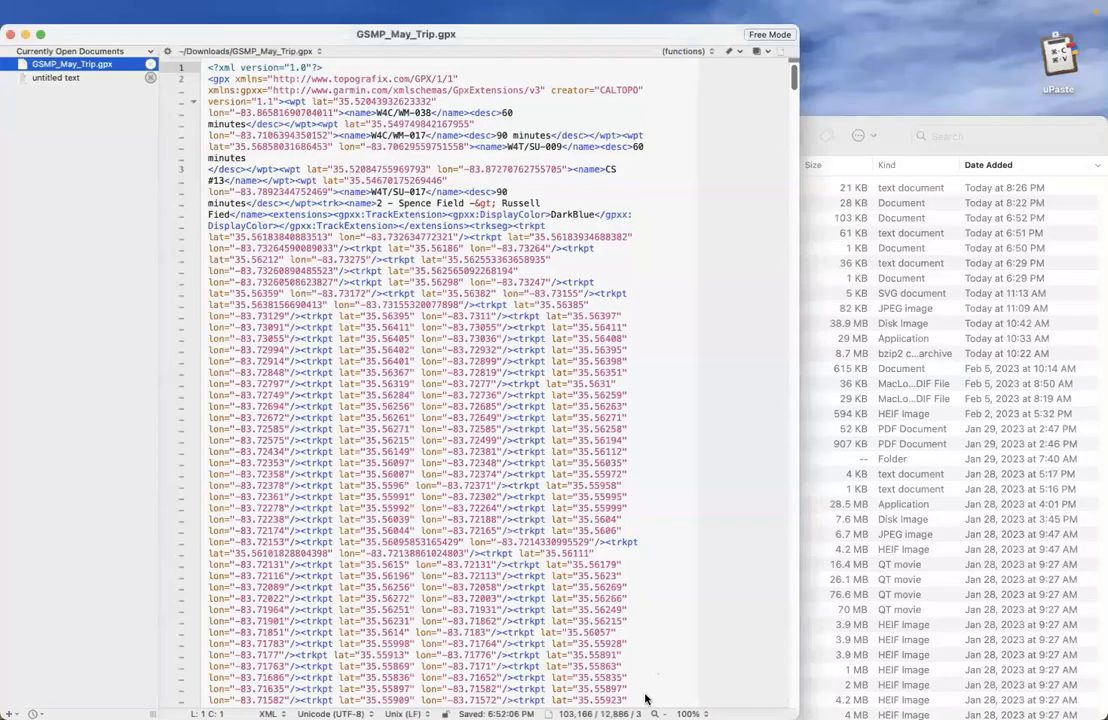
# Step: Open GSMP_May_Trip.json from the Downloads folder in BBEdit and examine its feature properties and track coordinates through the file
pyautogui.click(950, 138)
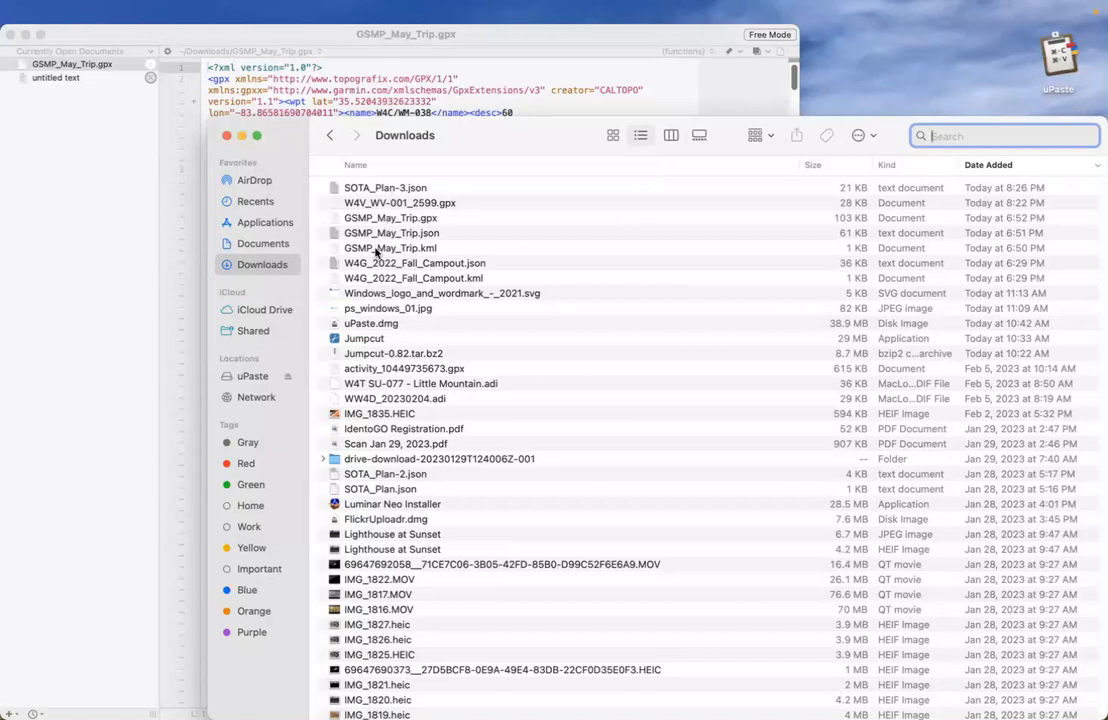
pyautogui.rightClick(390, 236)
pyautogui.moveTo(420, 257)
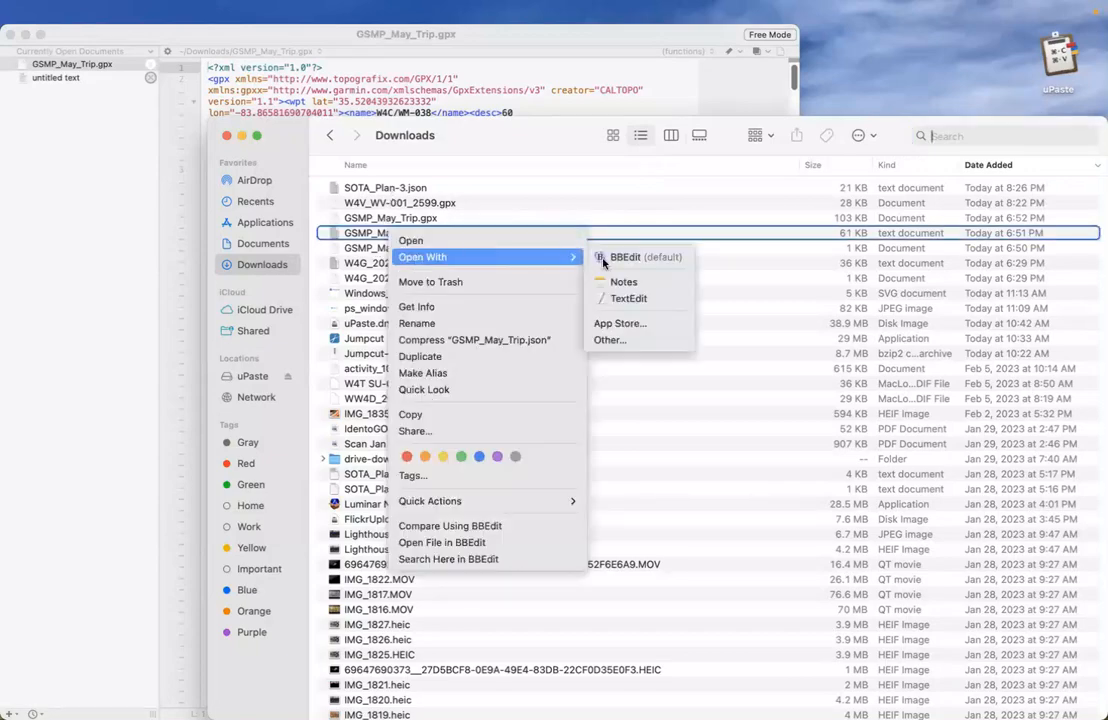
pyautogui.click(610, 259)
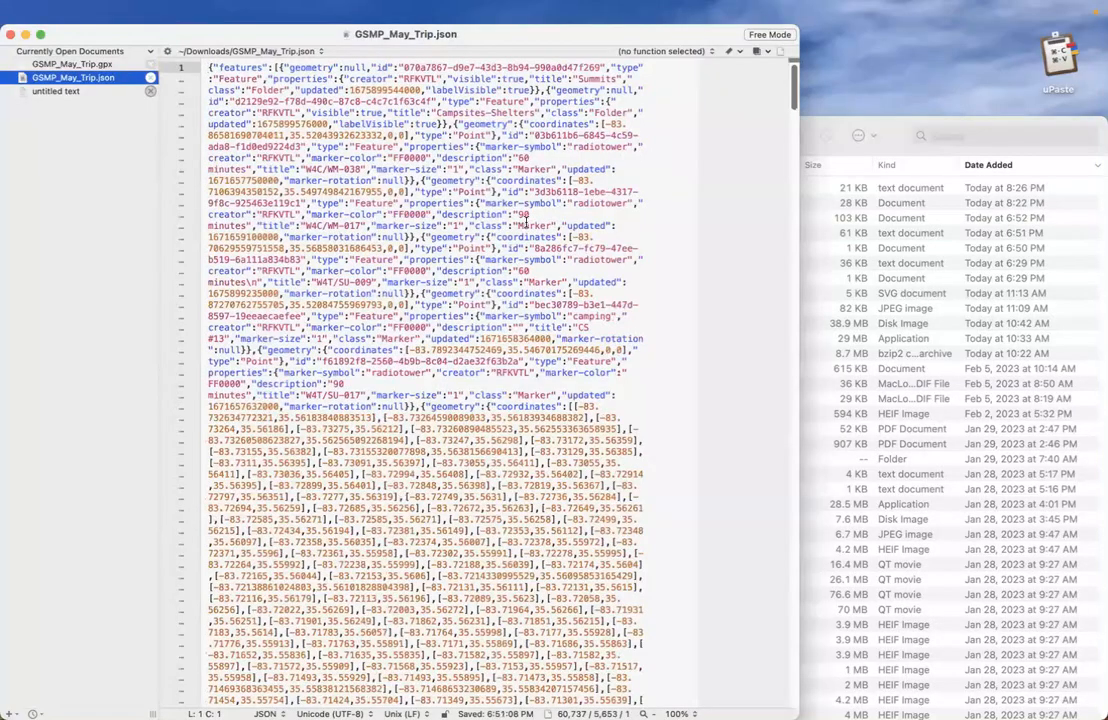
pyautogui.scroll(-10, 523, 222)
pyautogui.scroll(-15, 525, 222)
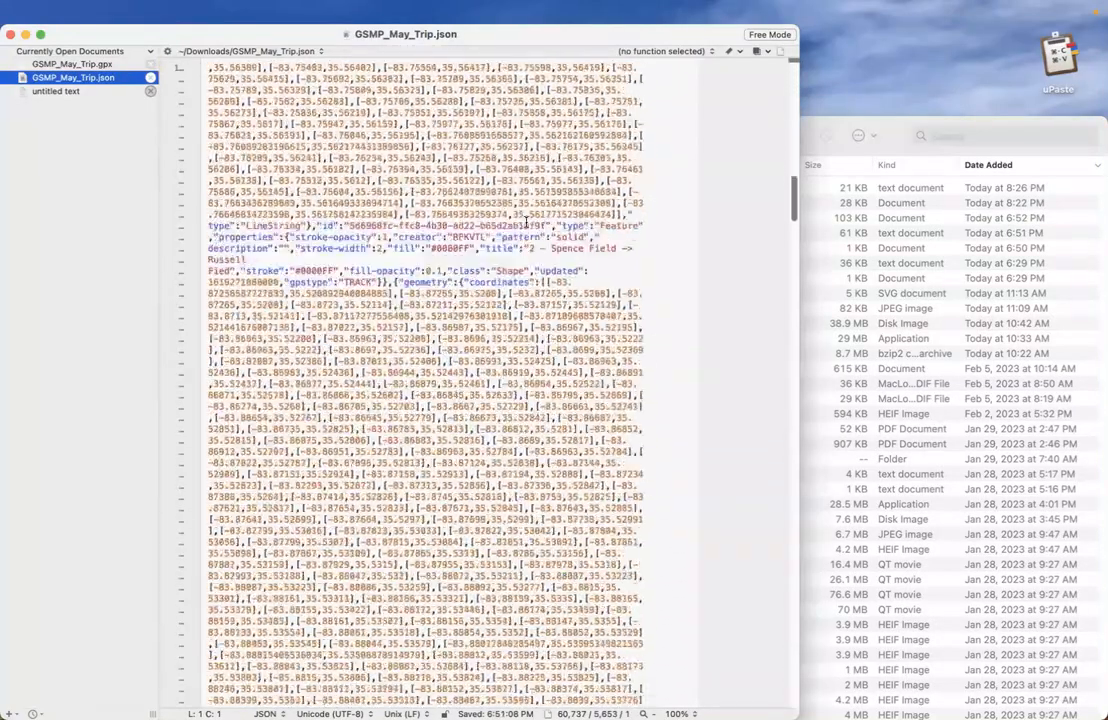
pyautogui.scroll(-10, 525, 222)
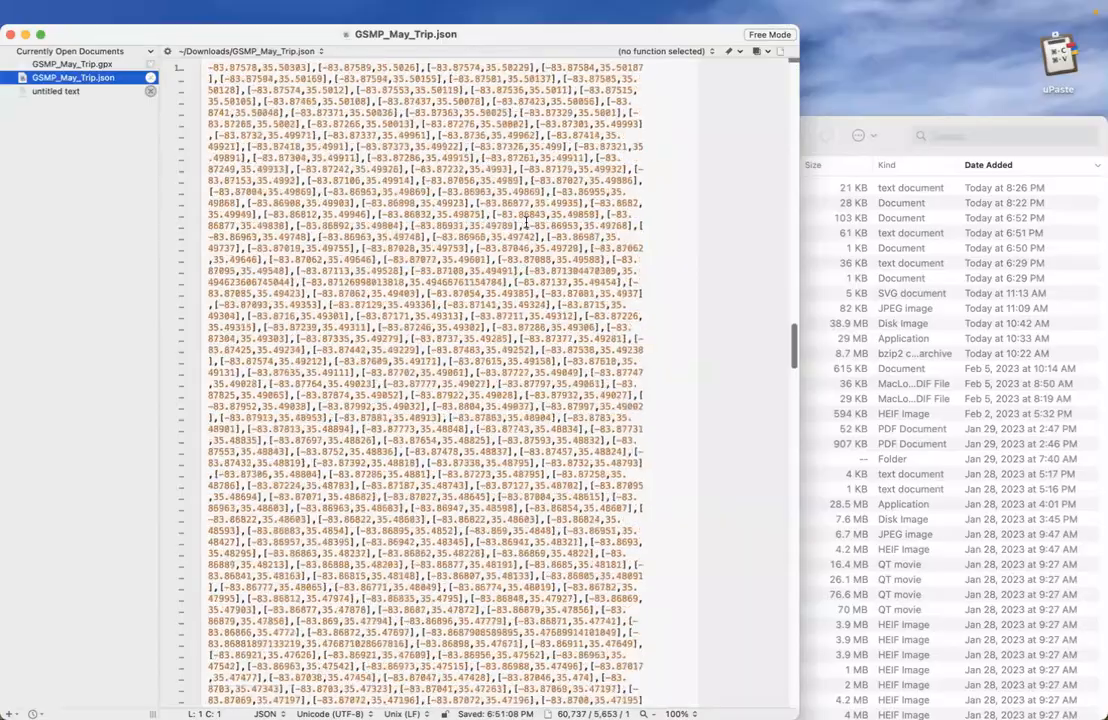
pyautogui.scroll(-15, 524, 222)
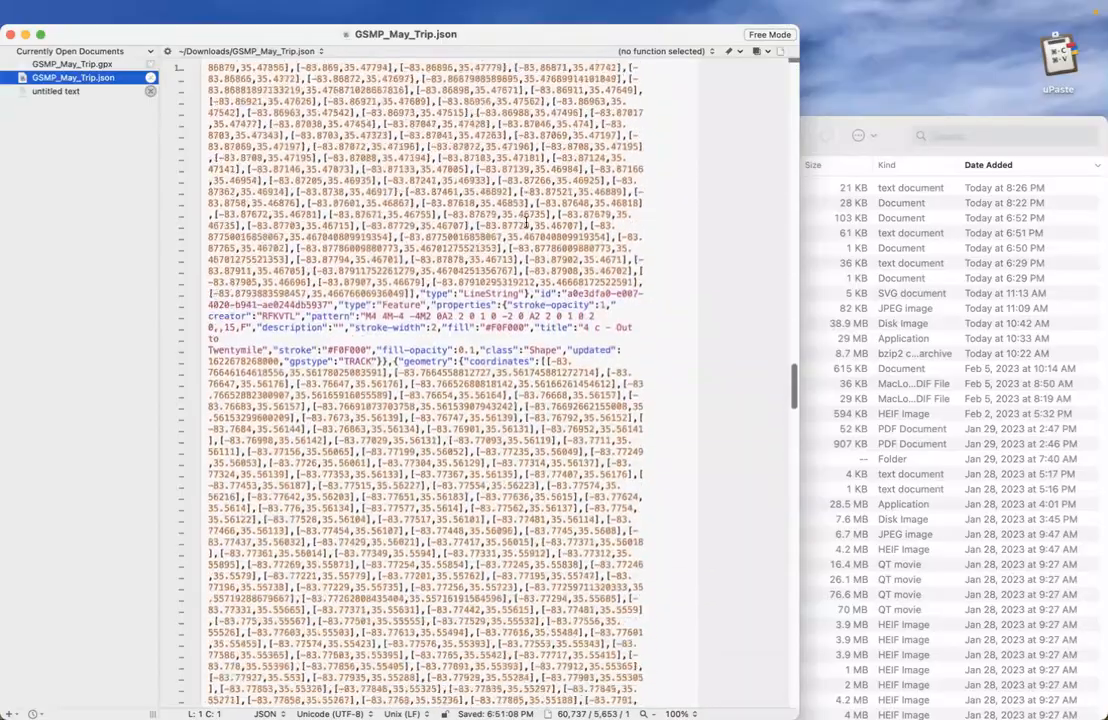
pyautogui.scroll(-15, 524, 222)
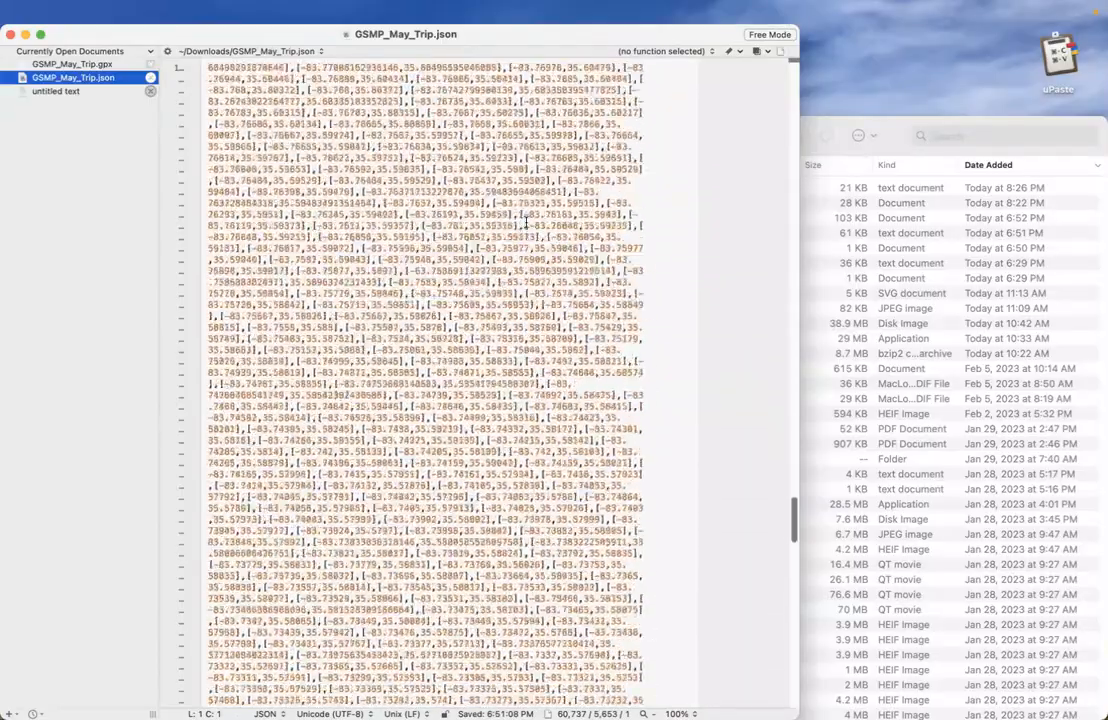
pyautogui.scroll(-12, 524, 222)
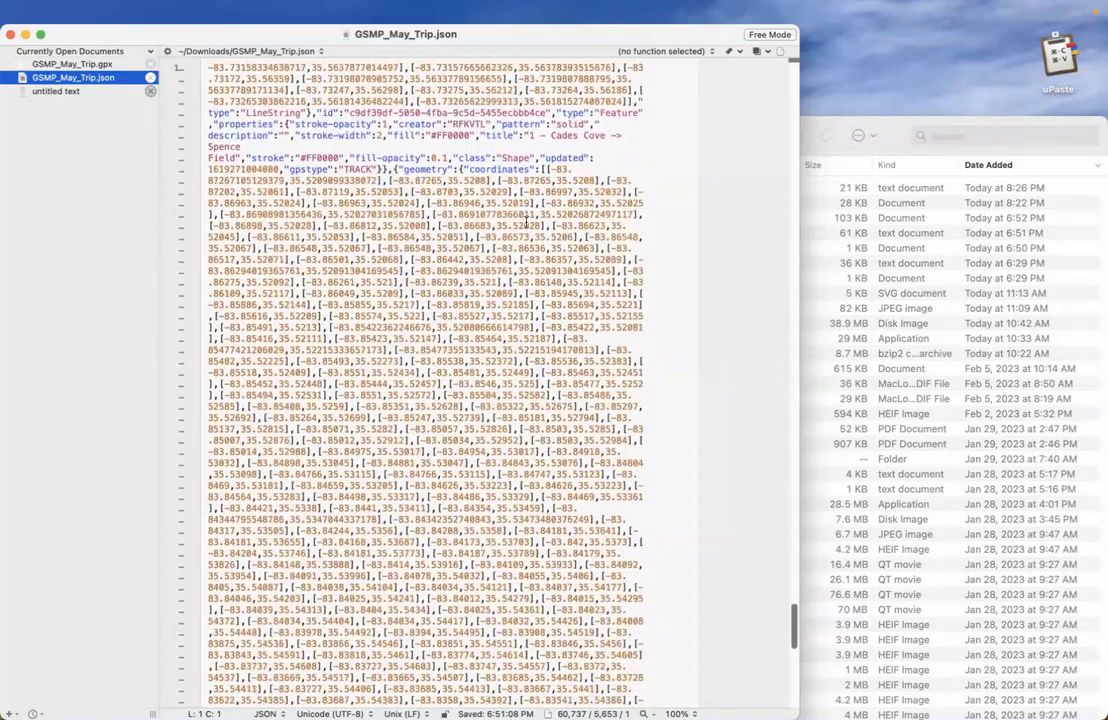
pyautogui.scroll(-15, 524, 222)
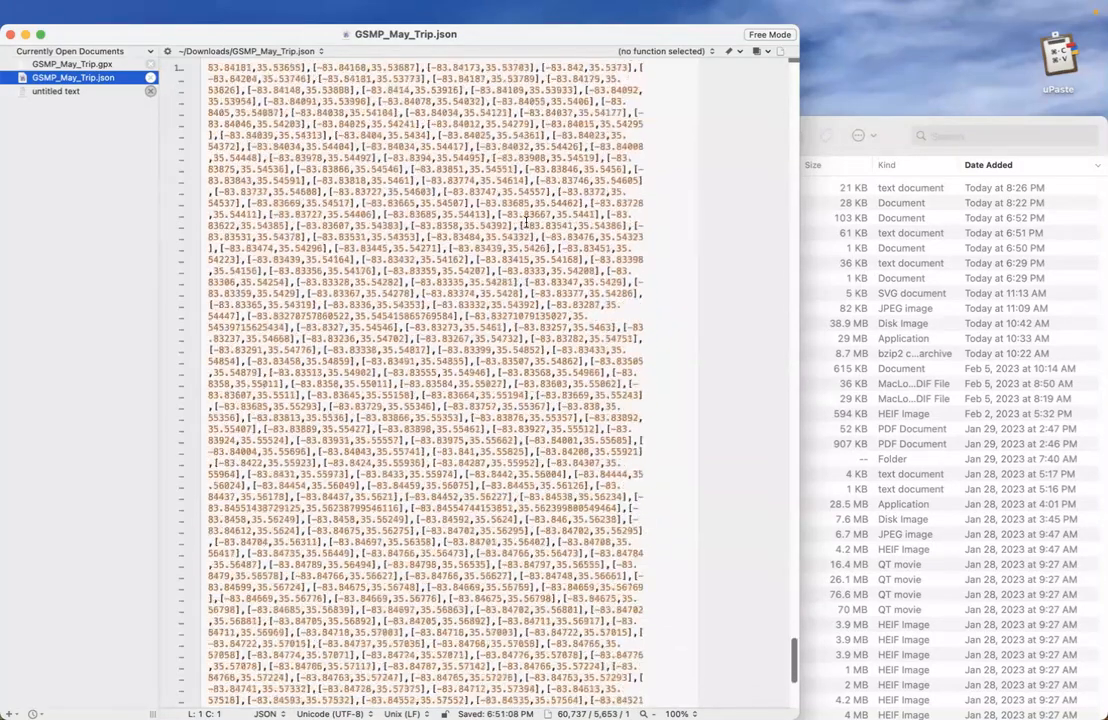
# Step: Review GSMP_May_Trip.json through to its closing feature properties, and close the BBEdit window without saving the untitled document
pyautogui.scroll(-15, 524, 222)
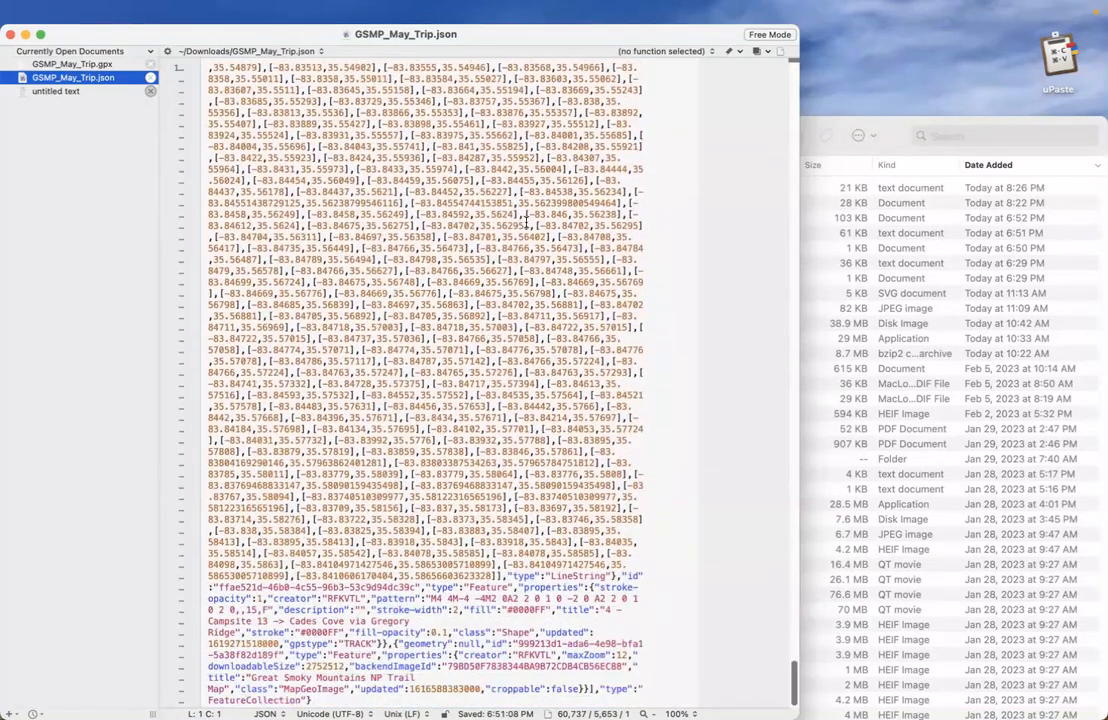
pyautogui.scroll(-5, 524, 222)
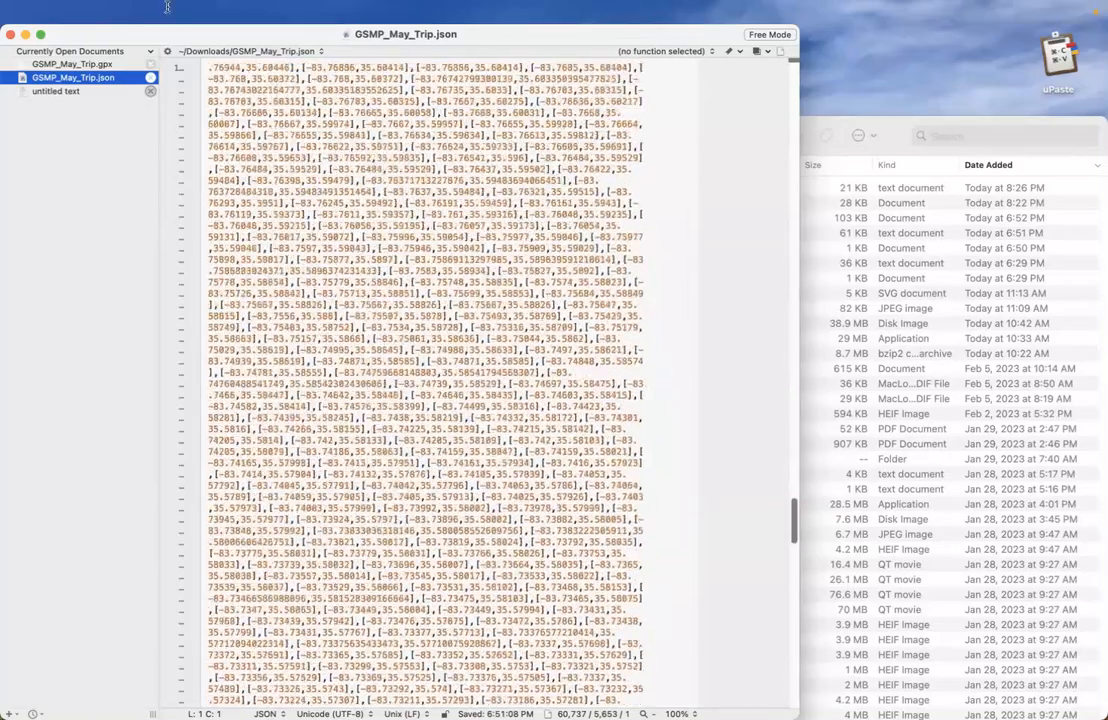
pyautogui.click(10, 34)
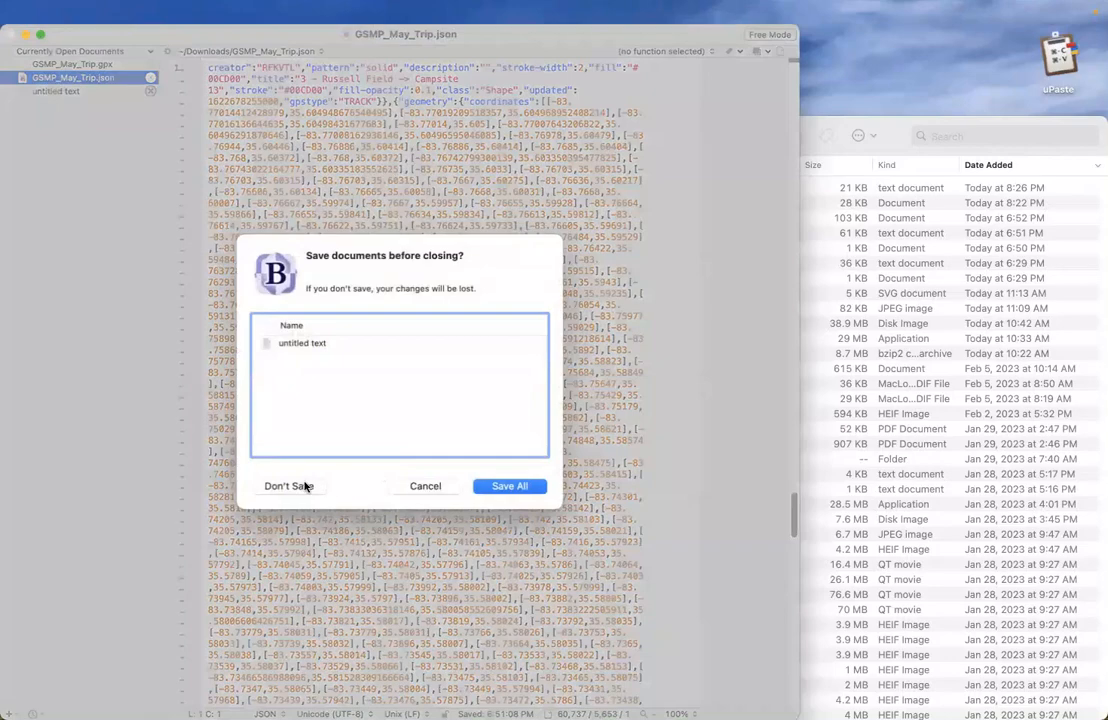
pyautogui.click(307, 487)
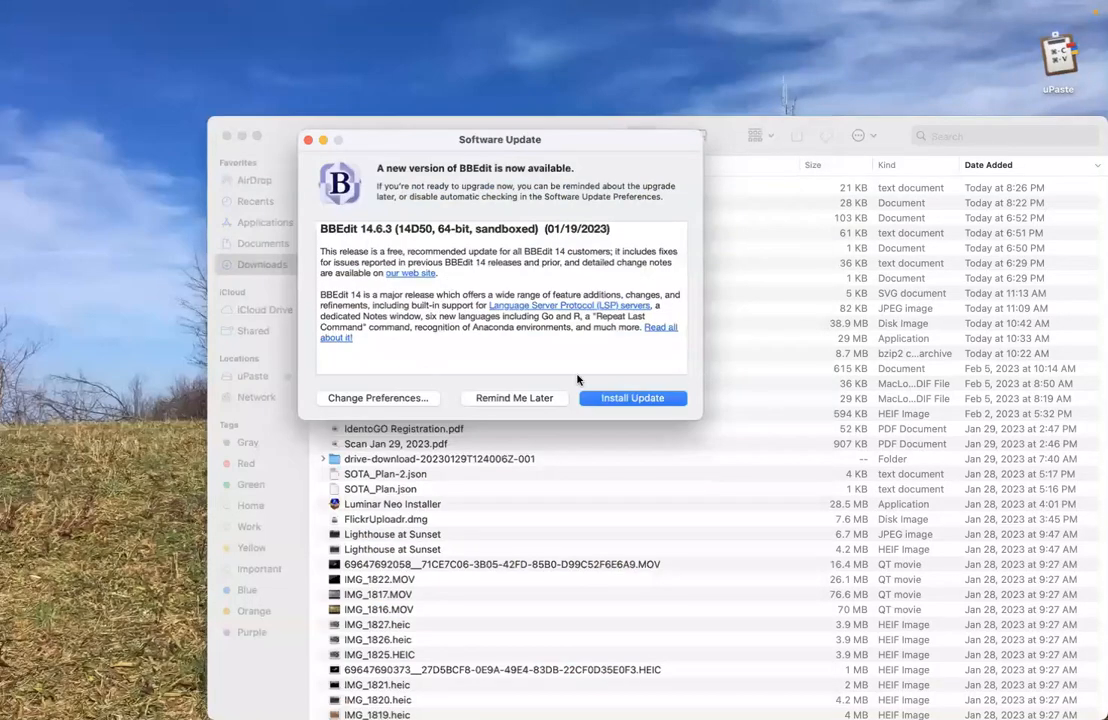
# Step: Switch to the Cole Mtn map in Safari and close its sharing settings
pyautogui.press('super+Tab')
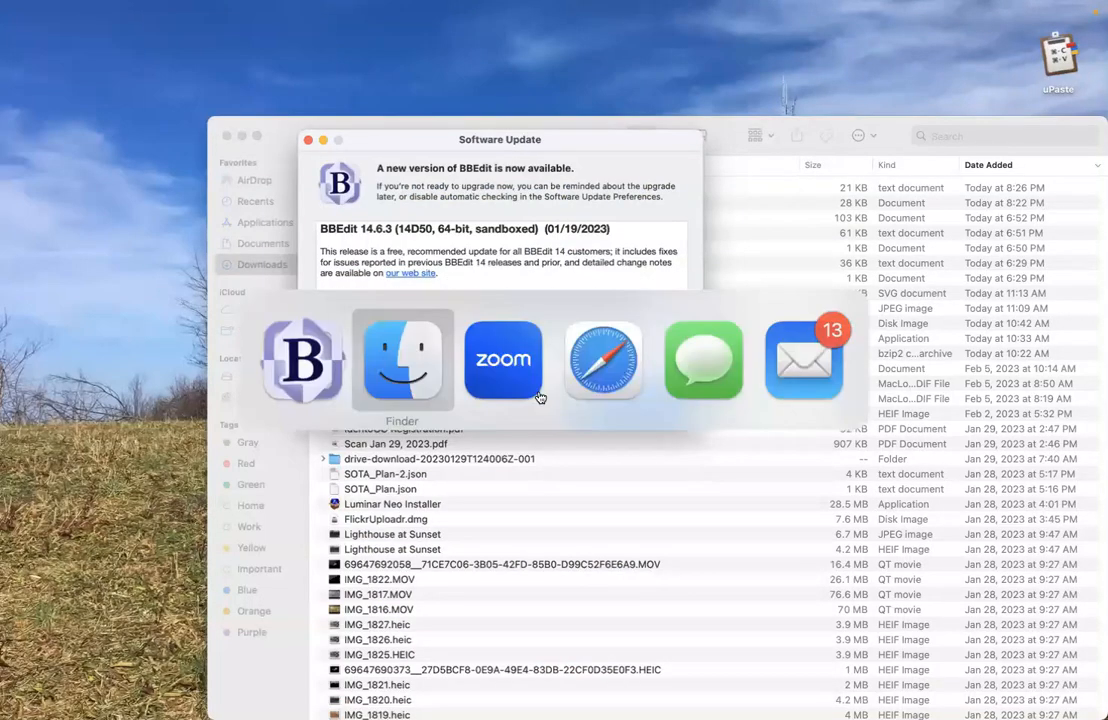
pyautogui.press('super+Tab')
pyautogui.press('super+Tab')
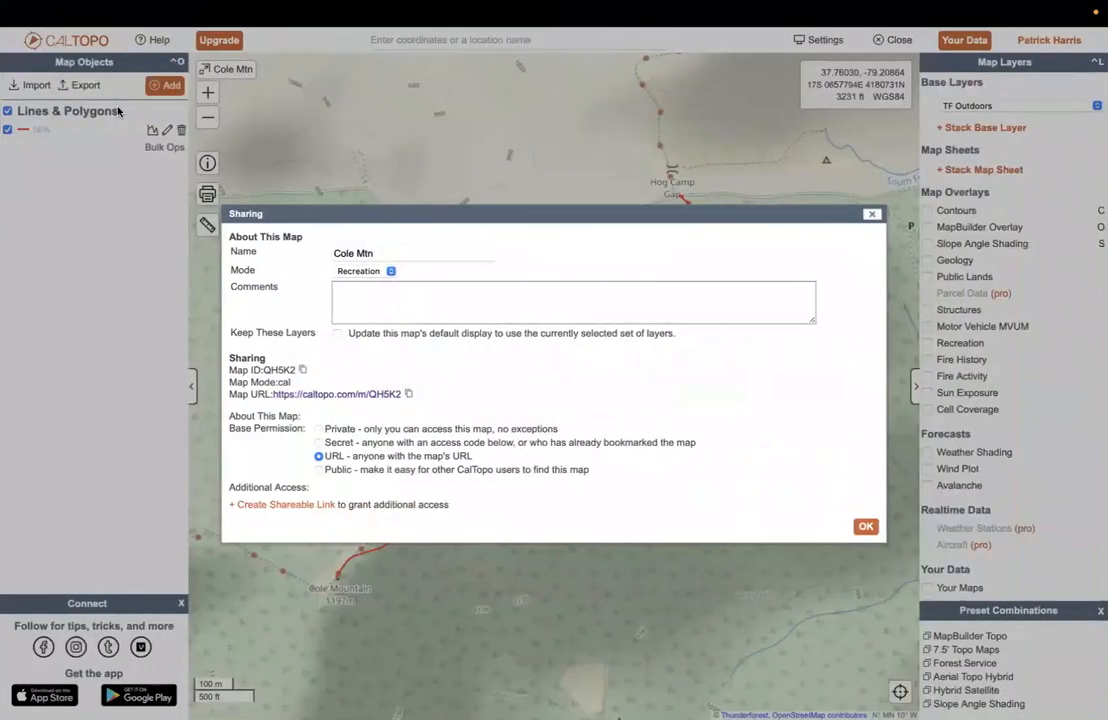
pyautogui.click(118, 212)
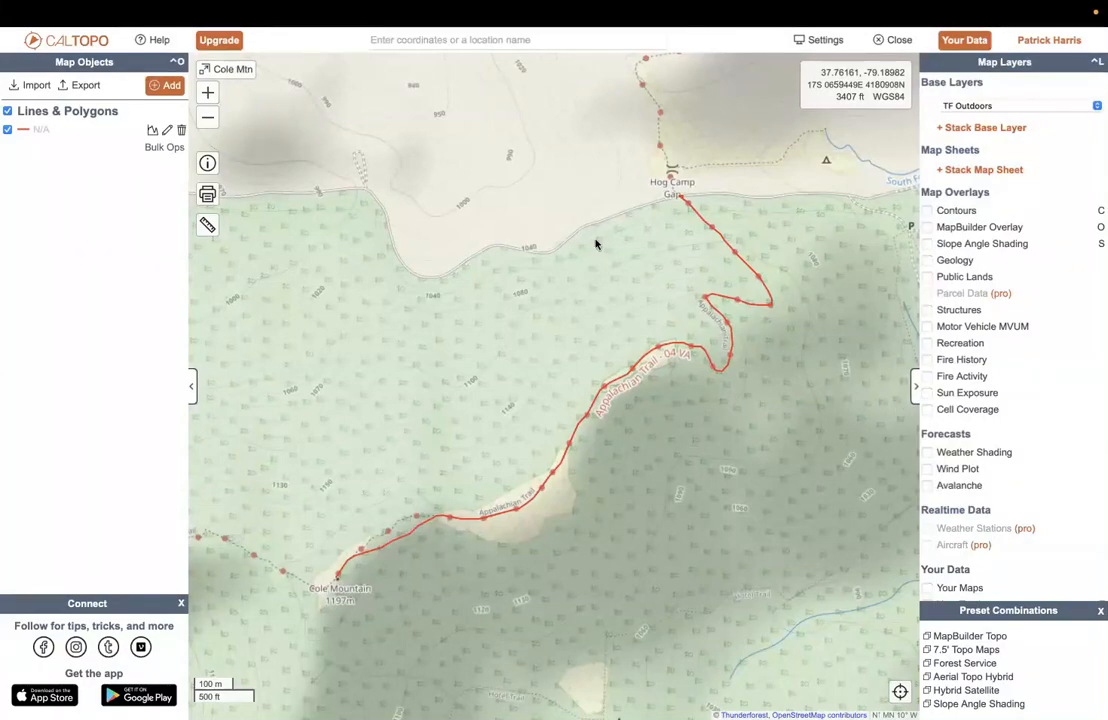
# Step: Bring up the Safari window holding the GSMP Options map and show the GSMNP 900 map
pyautogui.moveTo(668, 30)
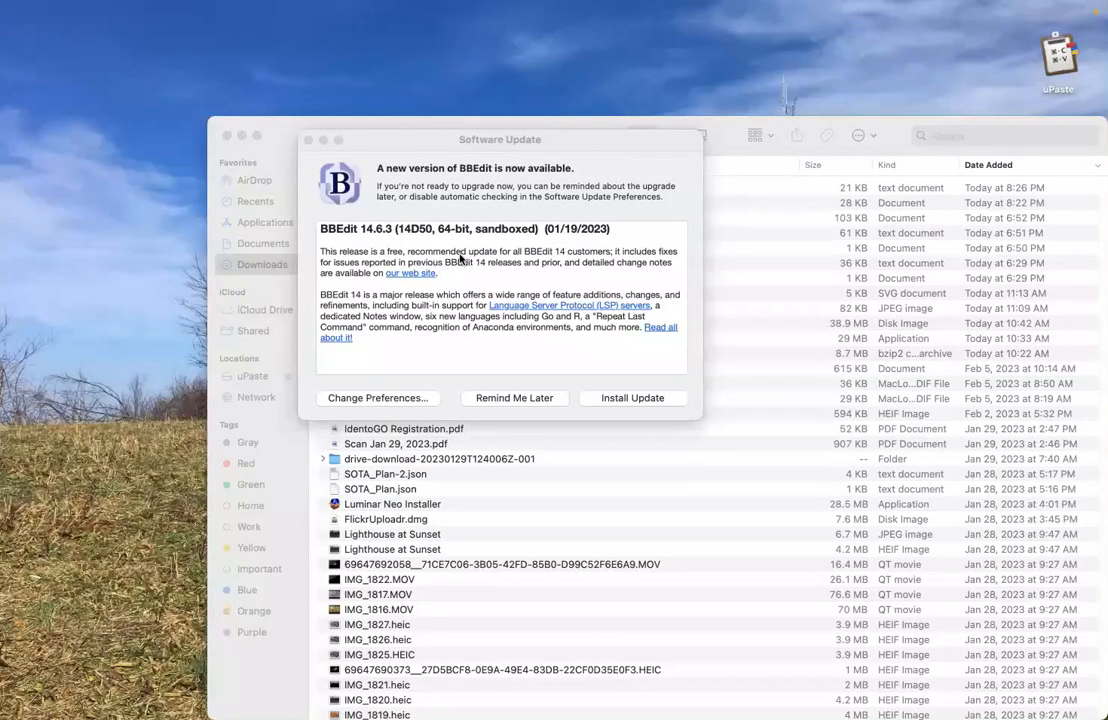
pyautogui.press('super+Tab')
pyautogui.press('super+Tab')
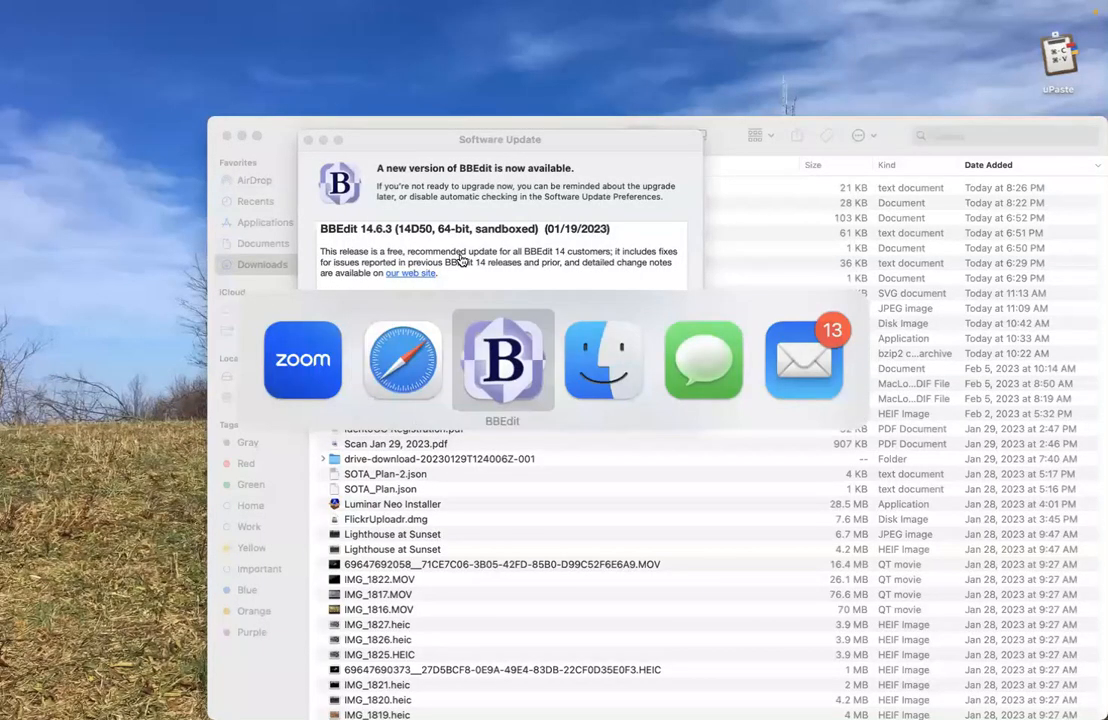
pyautogui.press('super+shift+Tab')
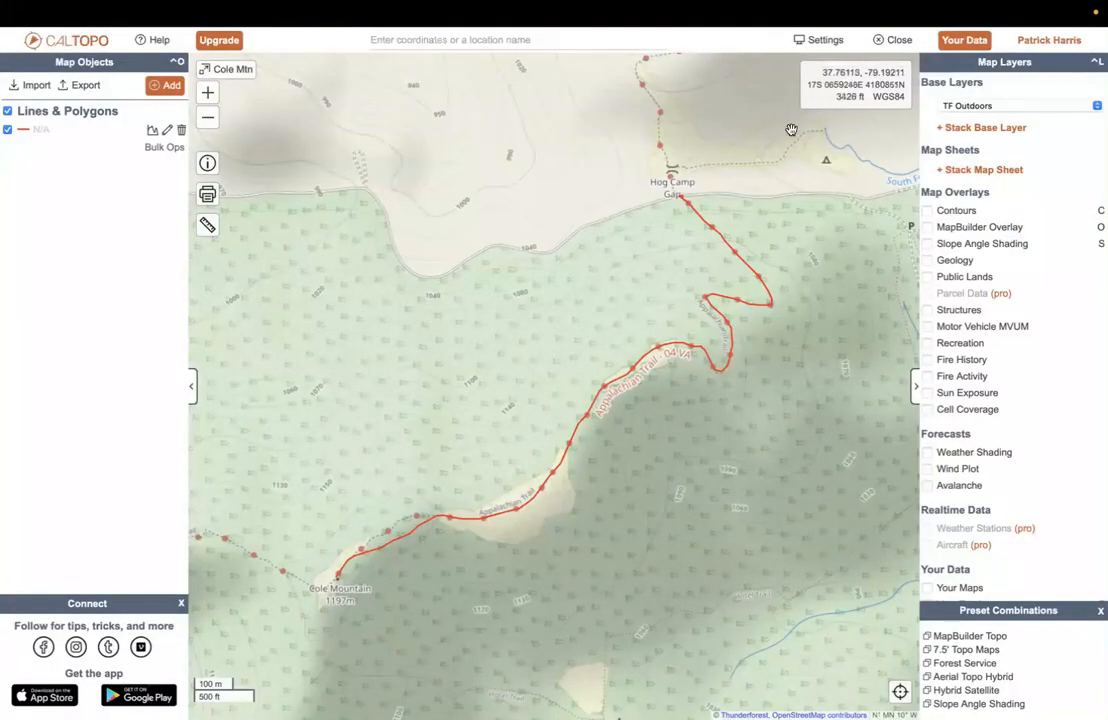
pyautogui.moveTo(835, 12)
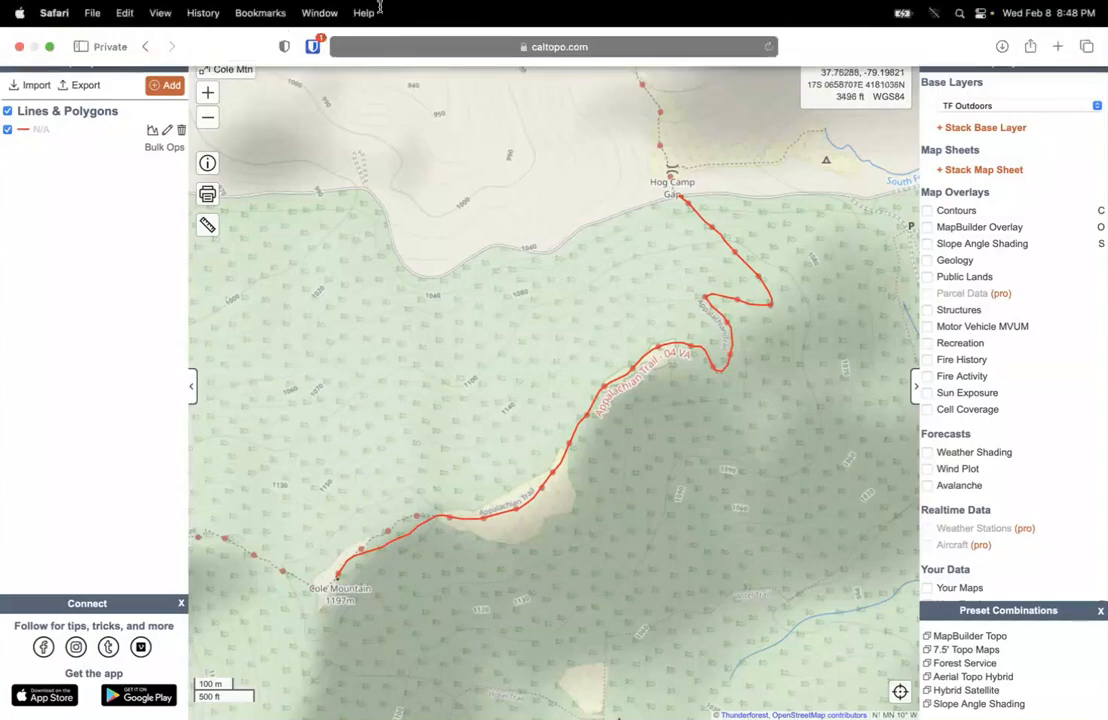
pyautogui.click(320, 13)
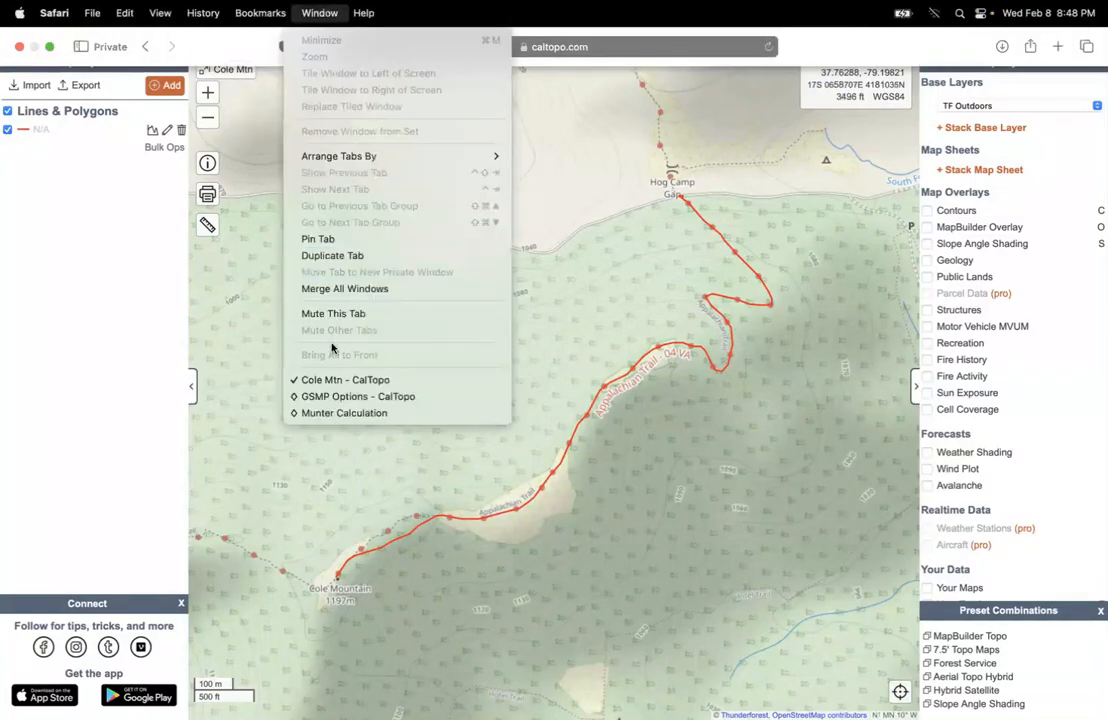
pyautogui.click(339, 395)
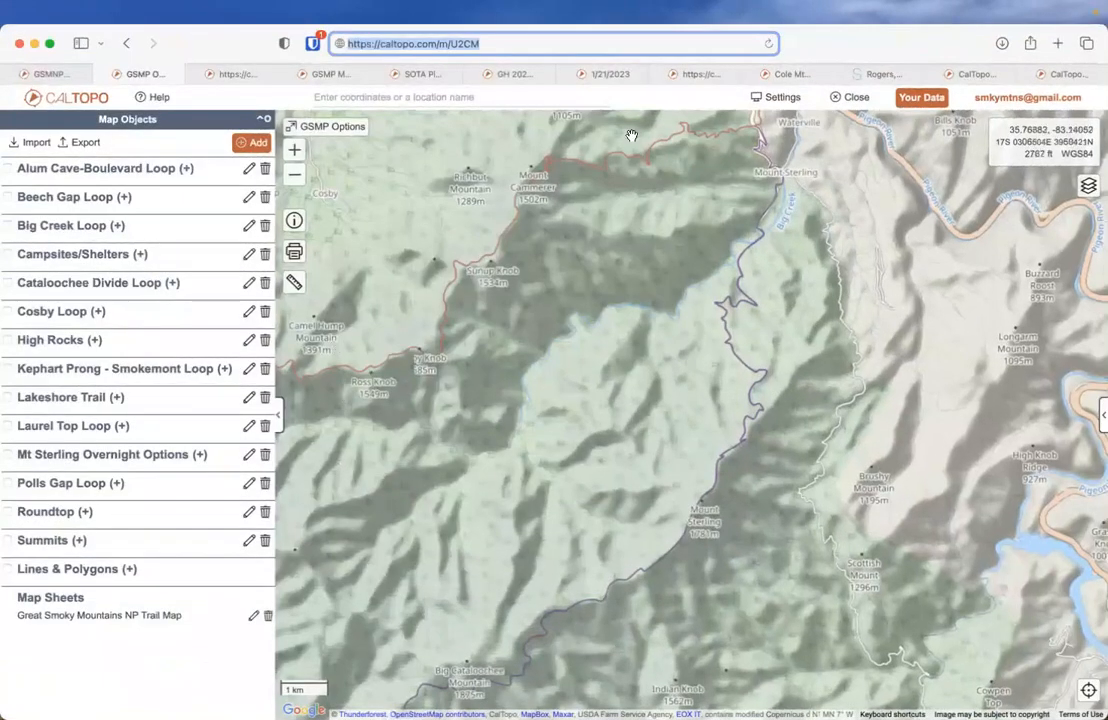
pyautogui.click(58, 74)
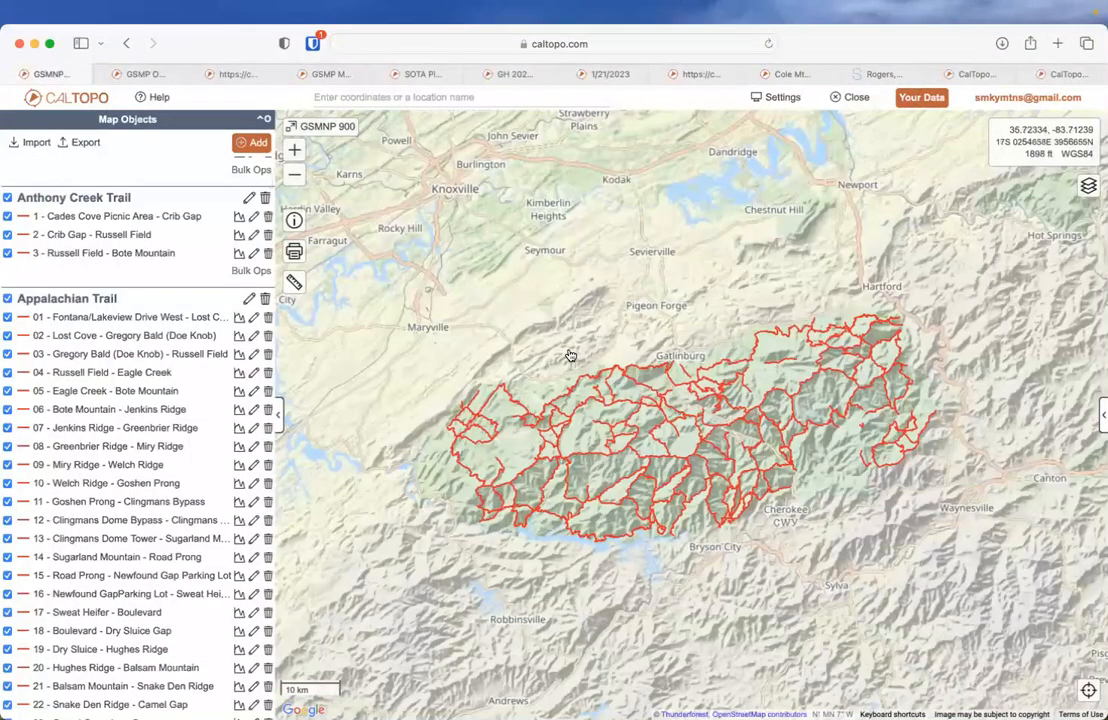
# Step: Examine the GSMNP 900 trail network: view the details of Roundtop Trail and Little River Road - Huskey Gap, and browse the full trail list
pyautogui.scroll(3, 648, 345)
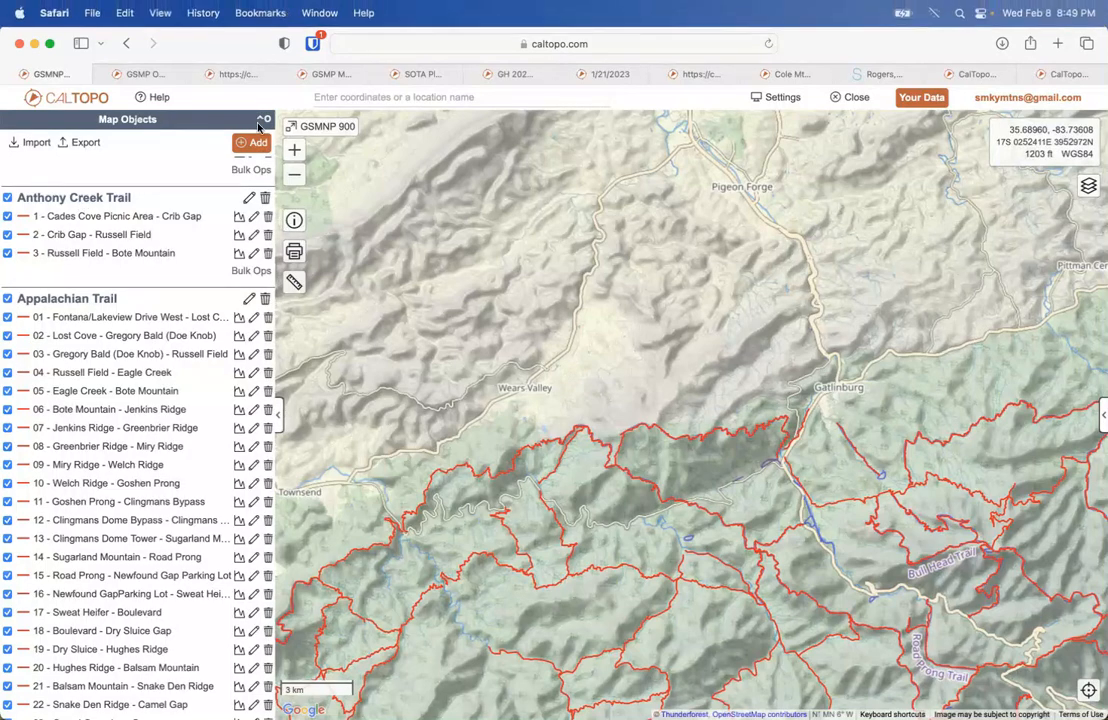
pyautogui.press('super+Tab')
pyautogui.press('super+shift+Tab')
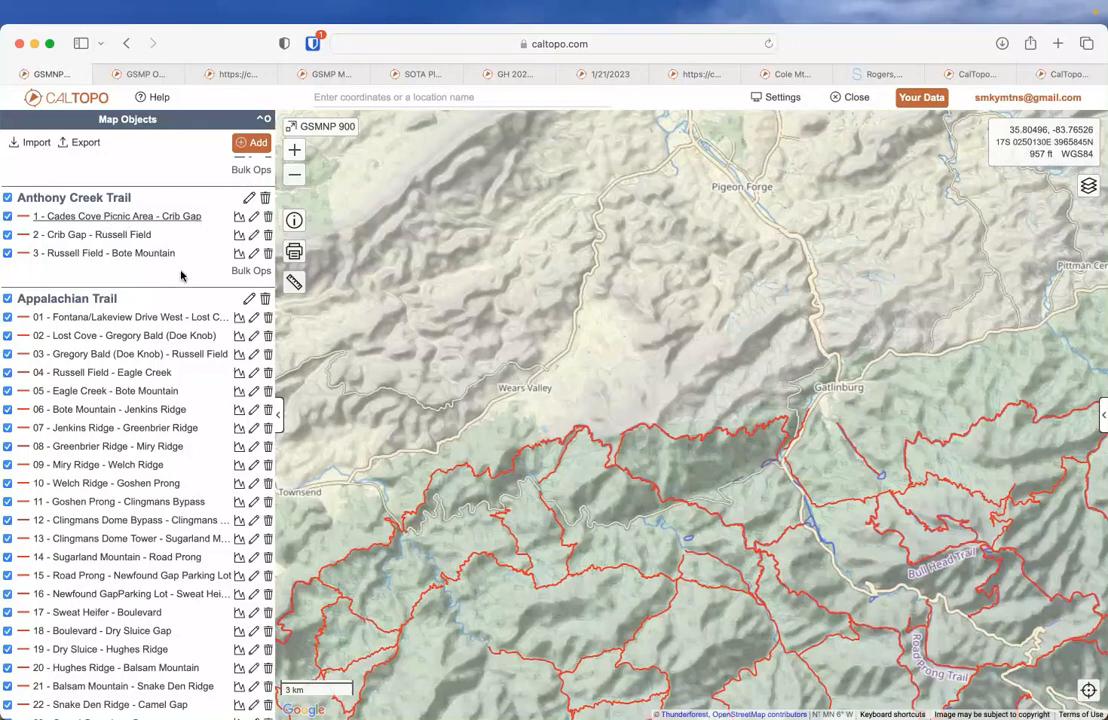
pyautogui.click(479, 476)
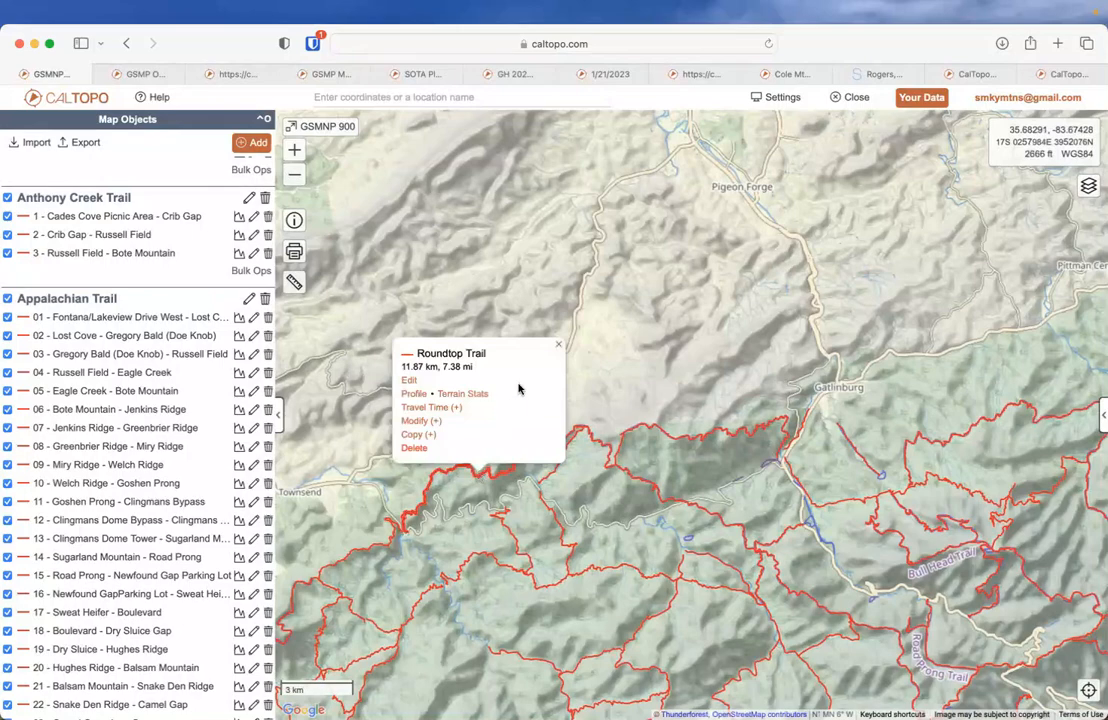
pyautogui.click(718, 517)
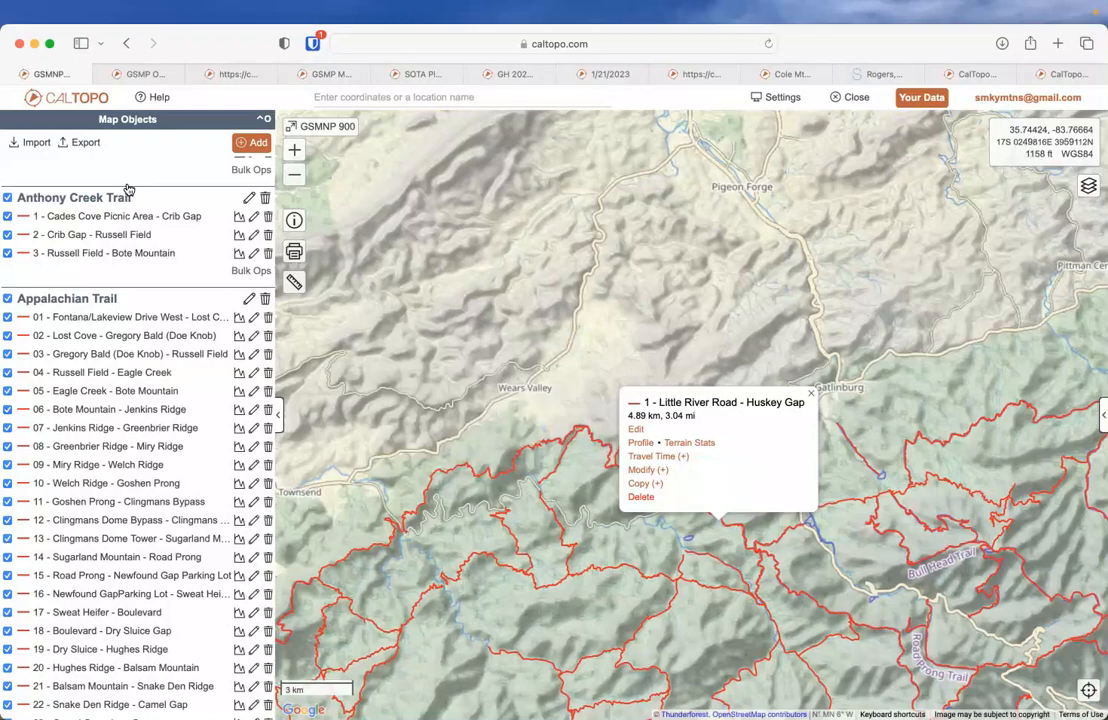
pyautogui.scroll(-2, 129, 191)
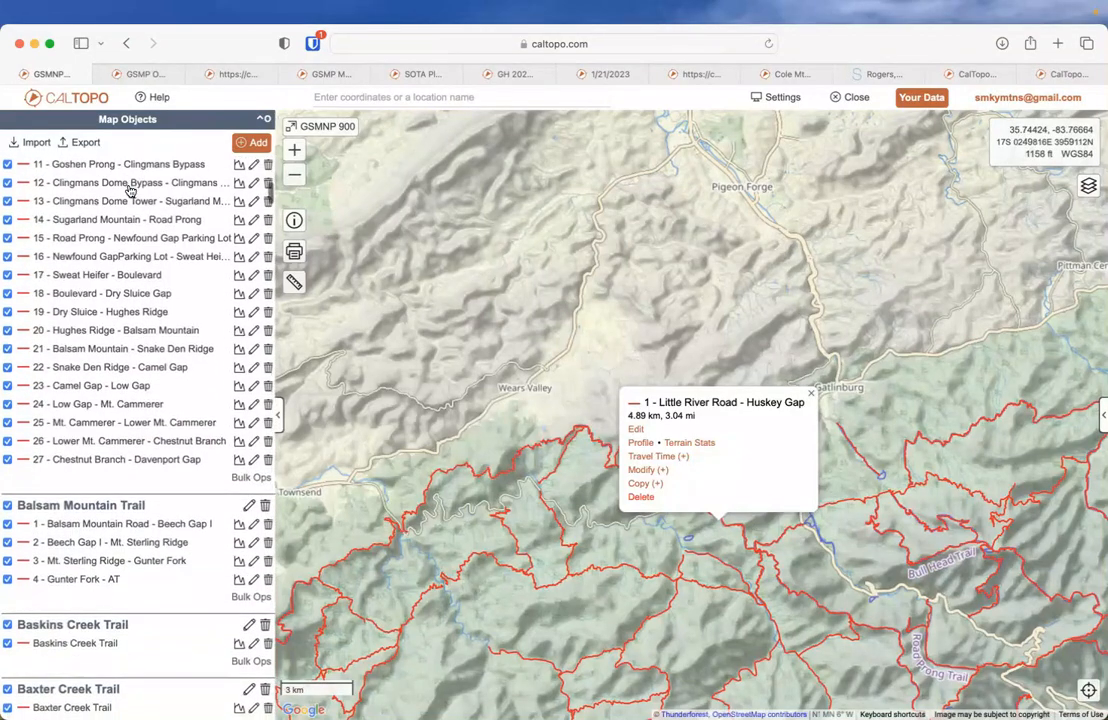
pyautogui.scroll(-8, 129, 191)
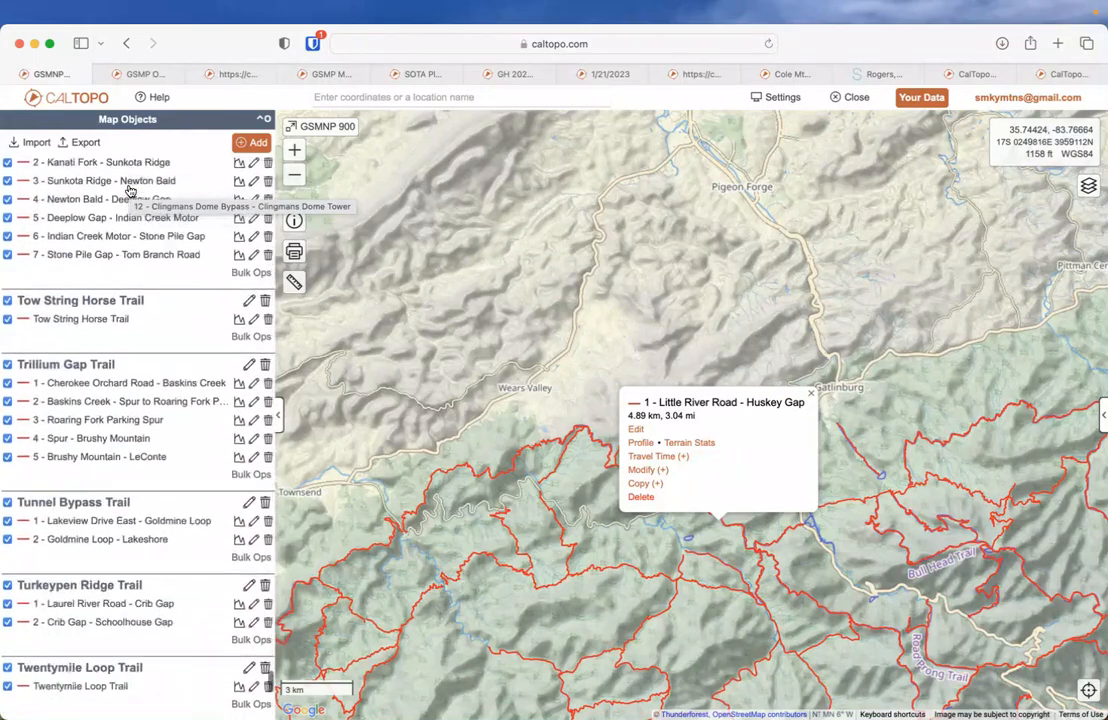
pyautogui.scroll(-1, 130, 191)
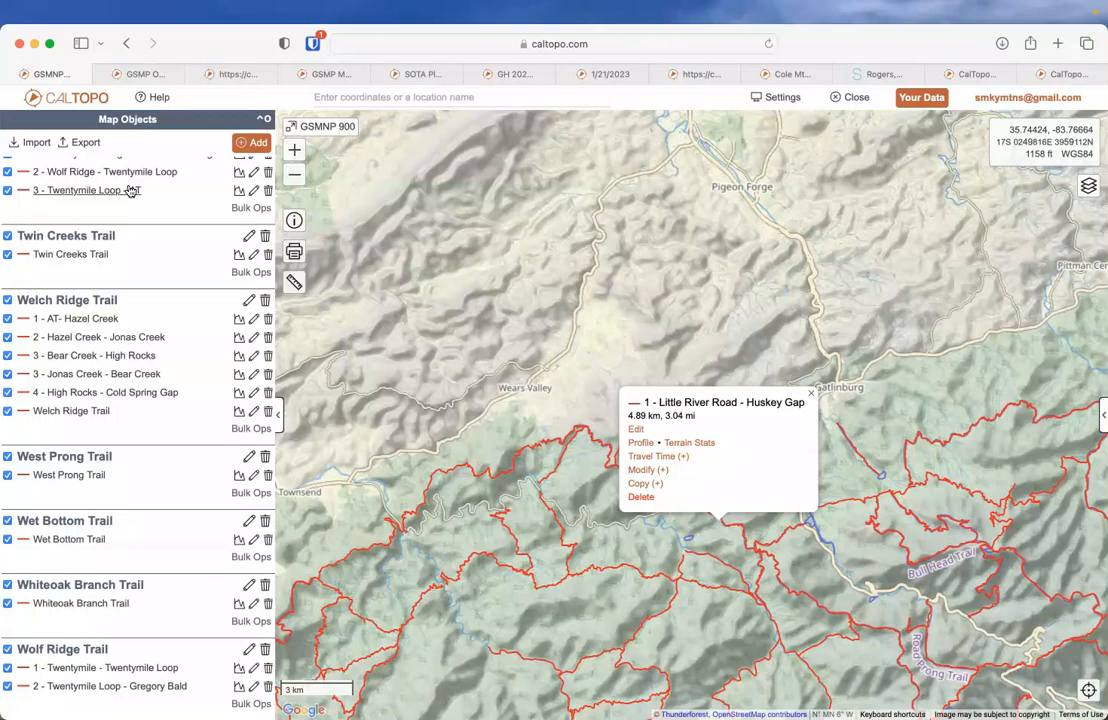
# Step: Minimize the Safari map window and postpone the BBEdit software update with a later reminder
pyautogui.click(35, 45)
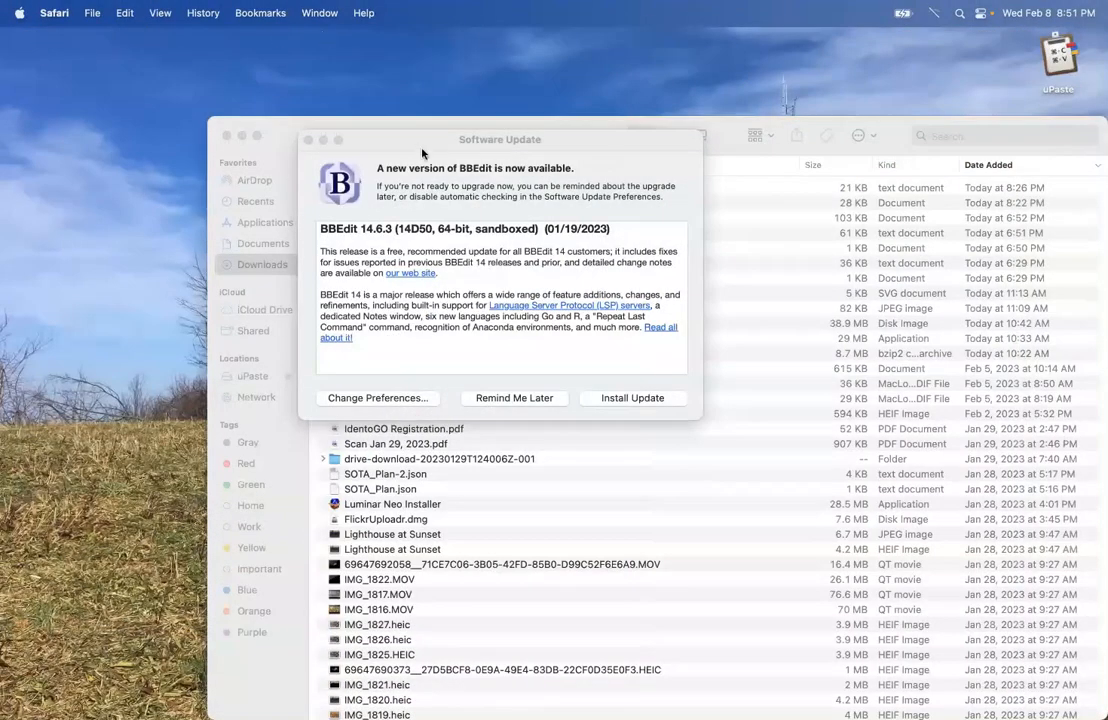
pyautogui.click(510, 370)
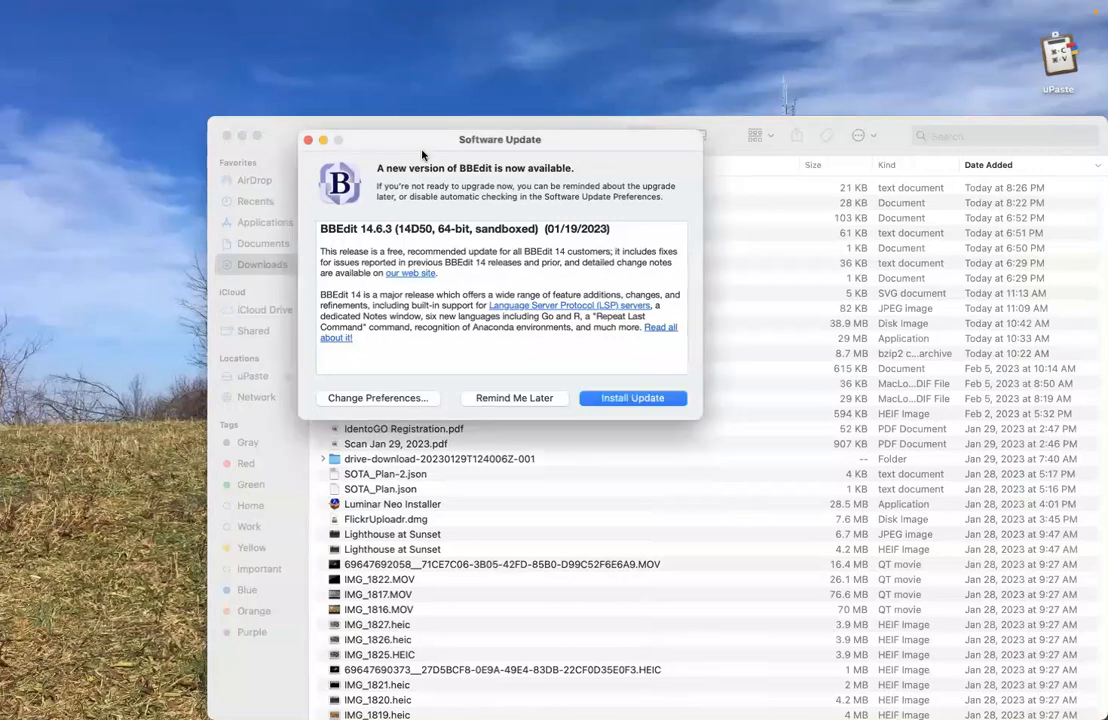
pyautogui.click(513, 398)
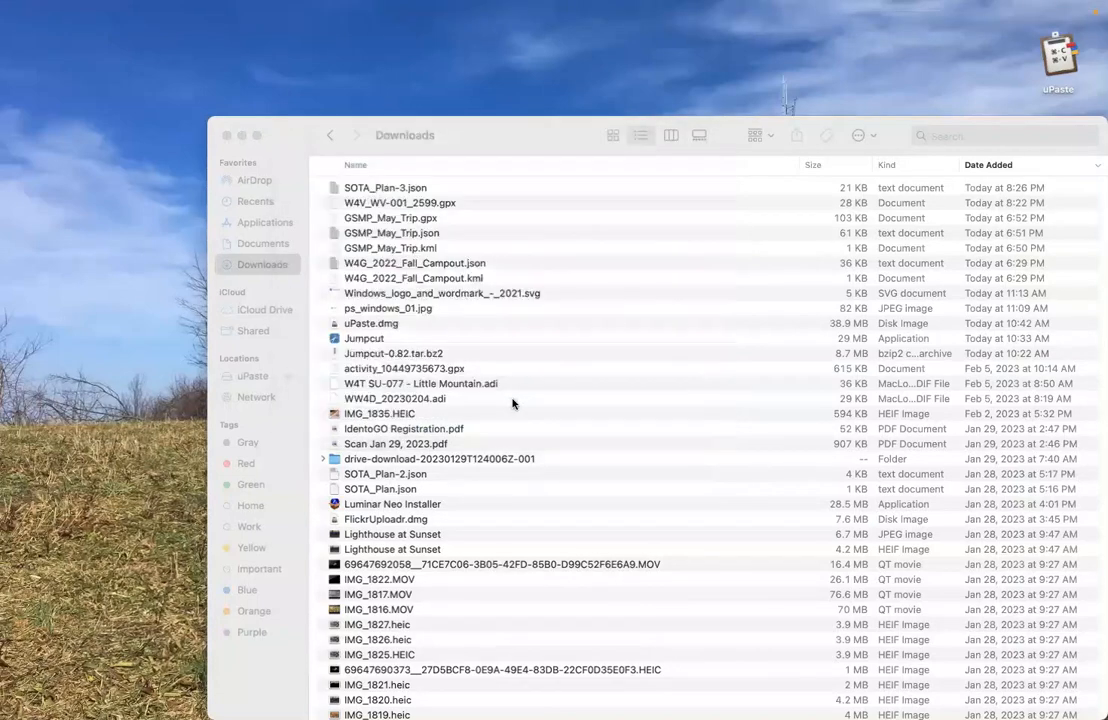
# Step: Switch to Safari and search the web for tnlandforms in a new tab
pyautogui.press('super+Tab')
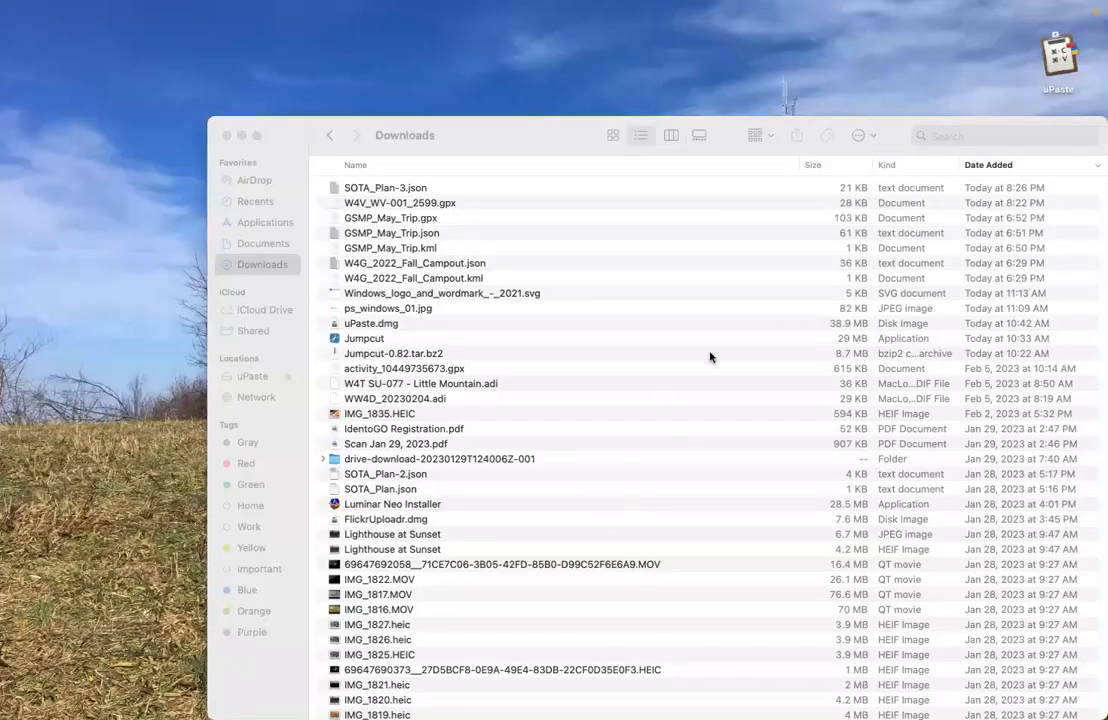
pyautogui.press('super+Tab')
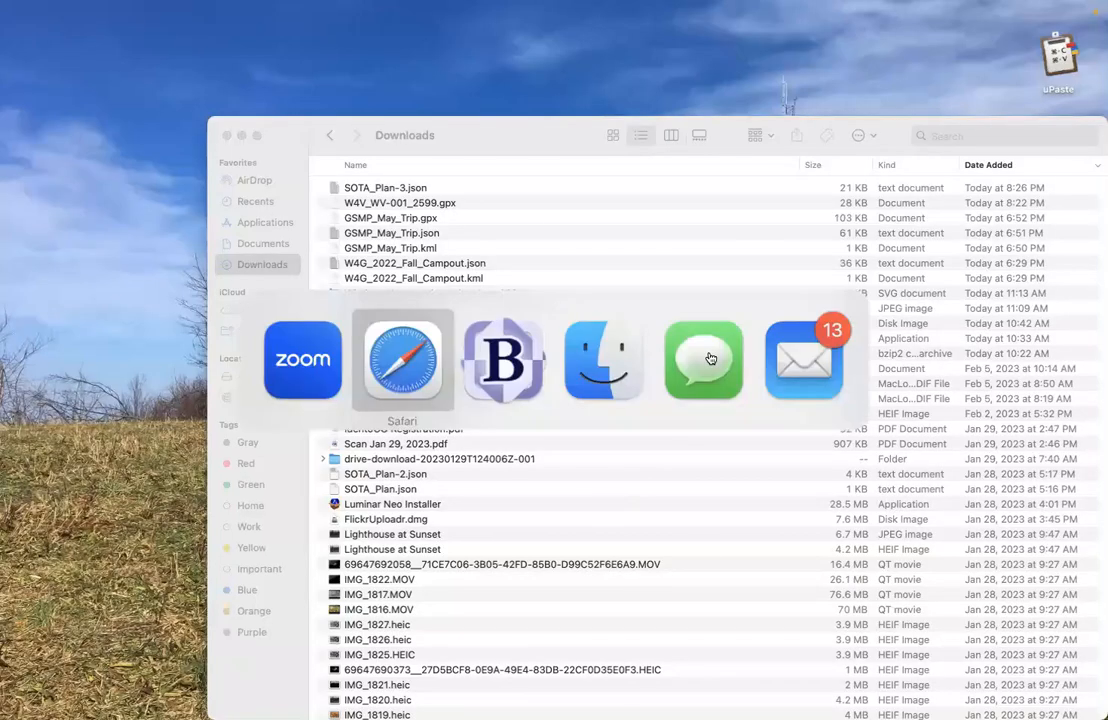
pyautogui.press('super+t')
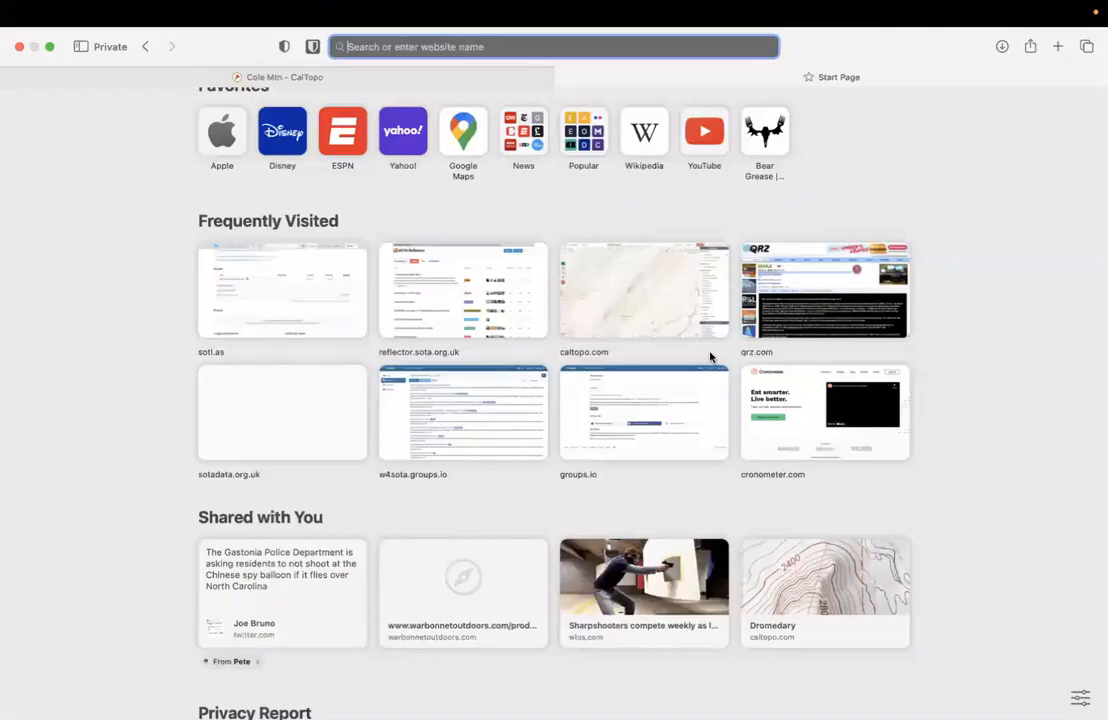
pyautogui.write('tnlar')
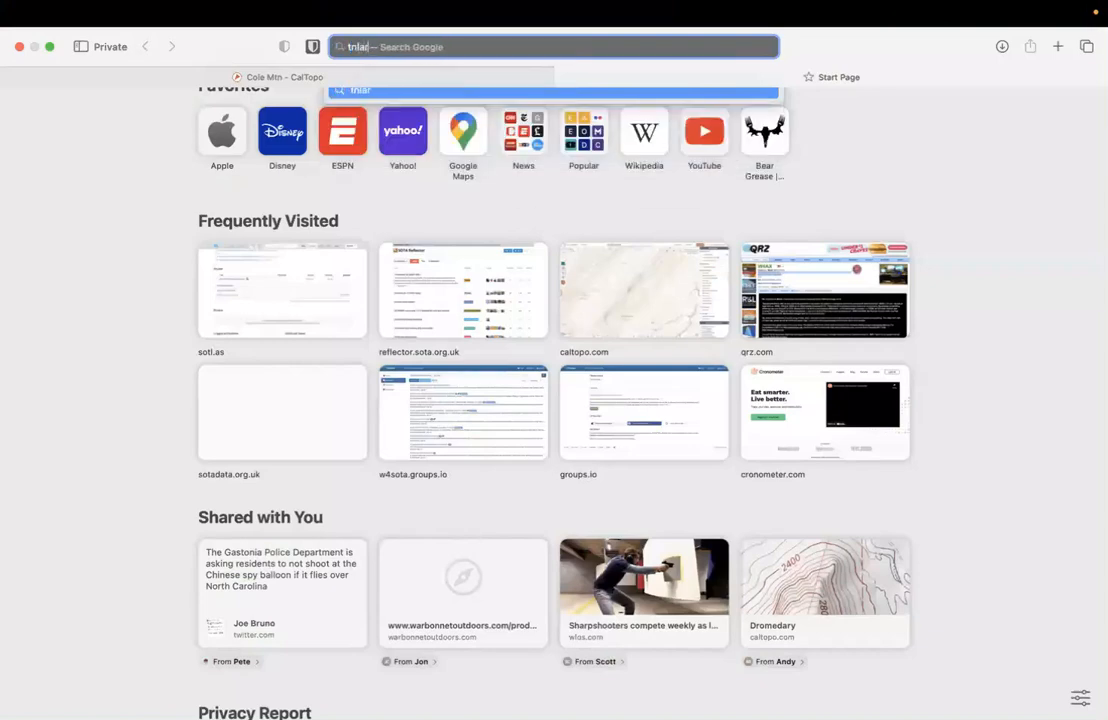
pyautogui.press('BackSpace')
pyautogui.write('ndforms')
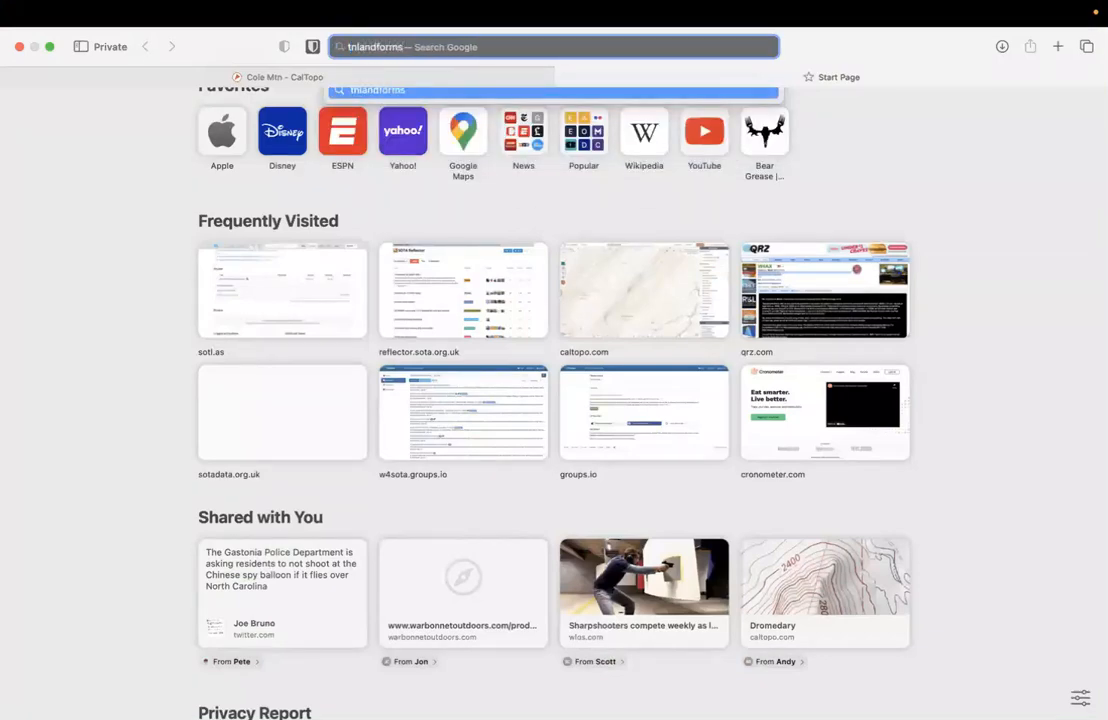
pyautogui.press('Return')
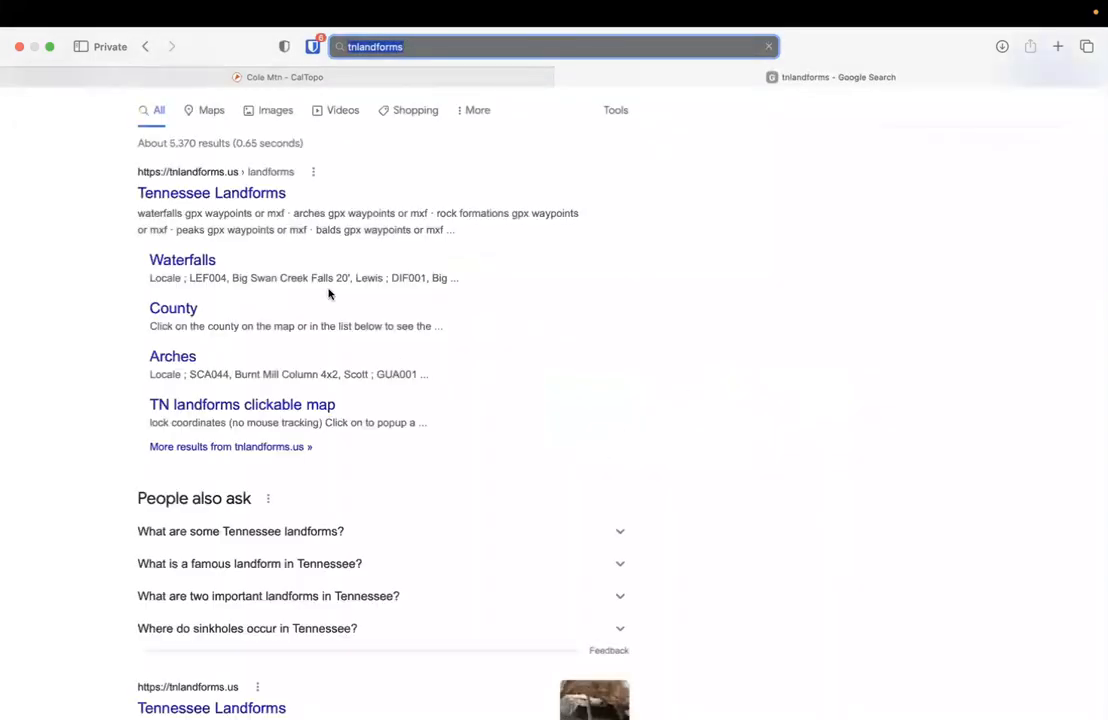
# Step: Open the Great Smoky Mountains landforms page from the Tennessee Landforms site and examine its maps, GPS waypoints and trail resources
pyautogui.click(267, 203)
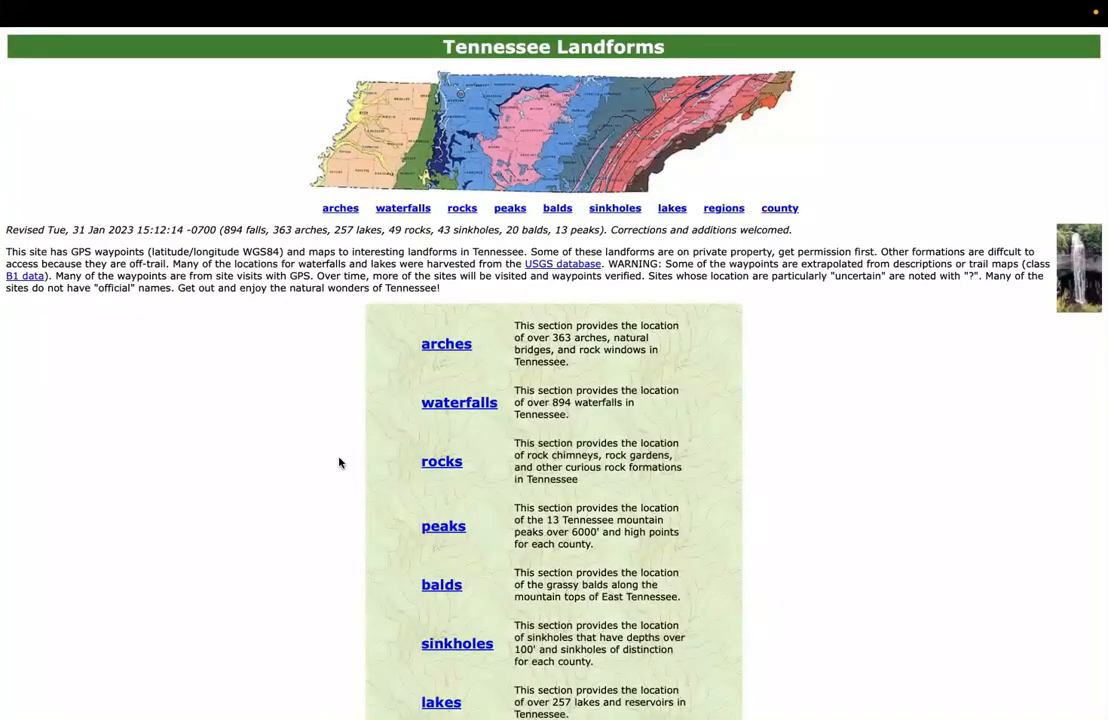
pyautogui.scroll(-5, 338, 455)
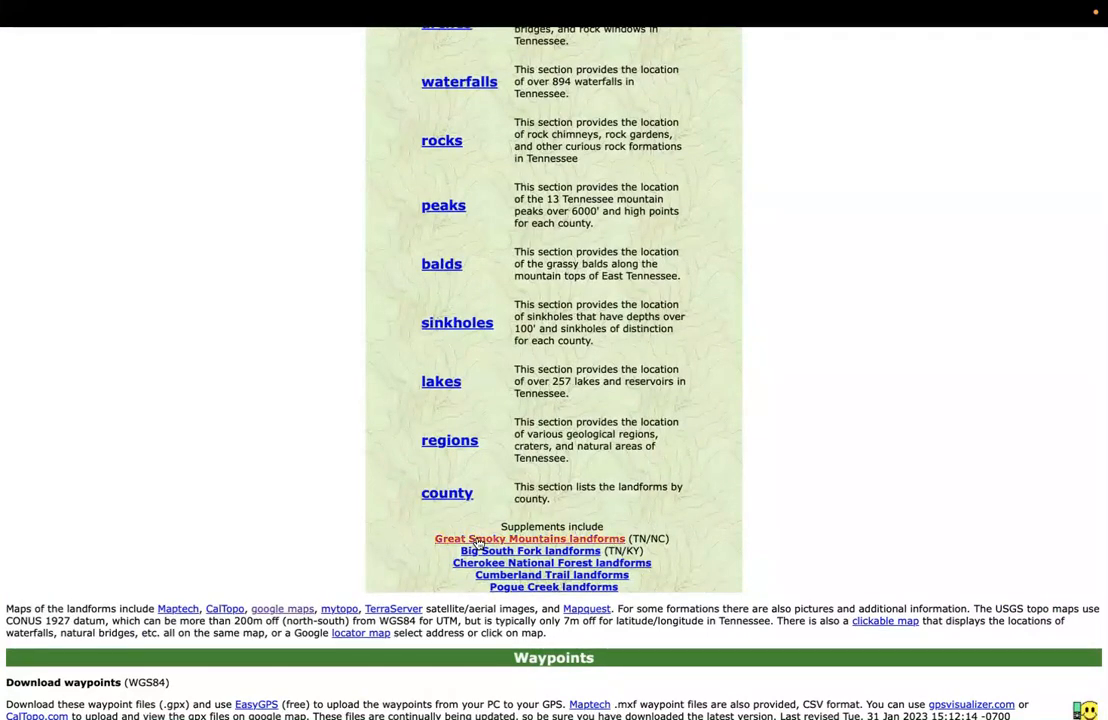
pyautogui.click(478, 540)
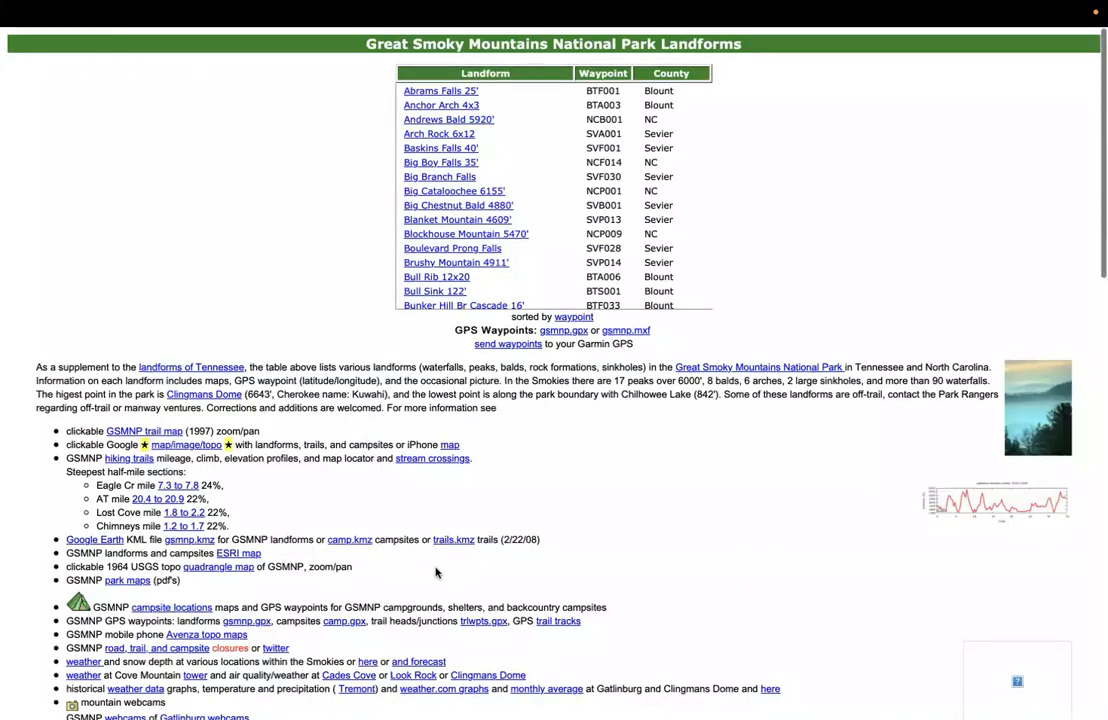
pyautogui.scroll(-2, 436, 568)
pyautogui.scroll(-4, 436, 568)
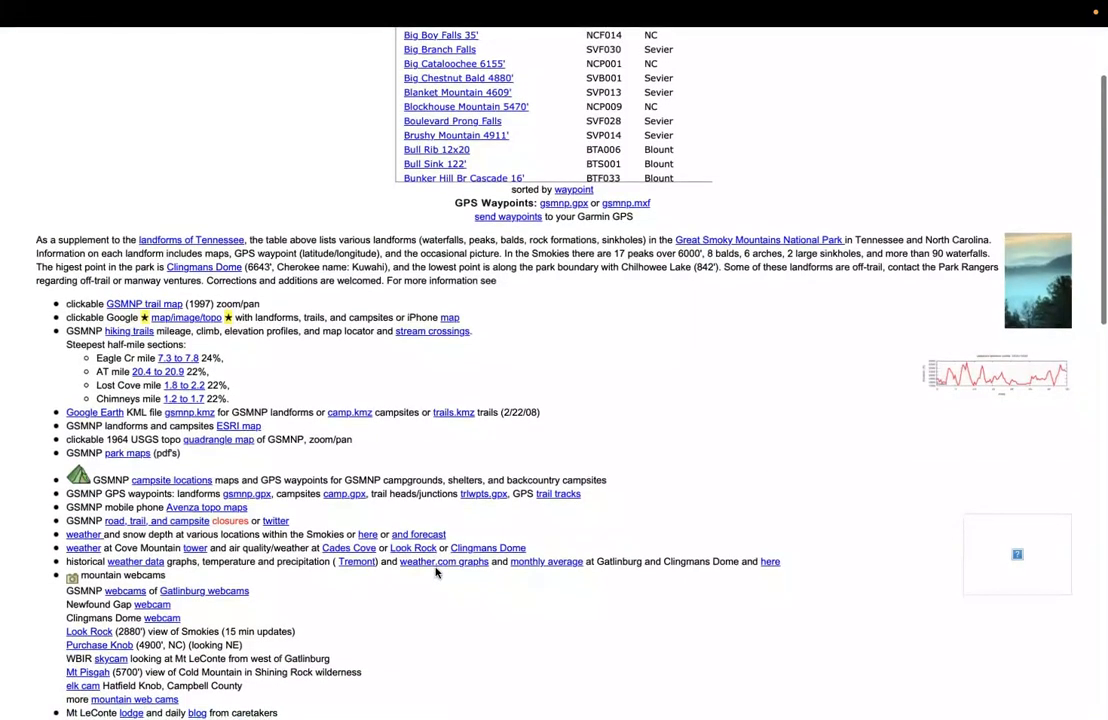
pyautogui.scroll(-3, 436, 572)
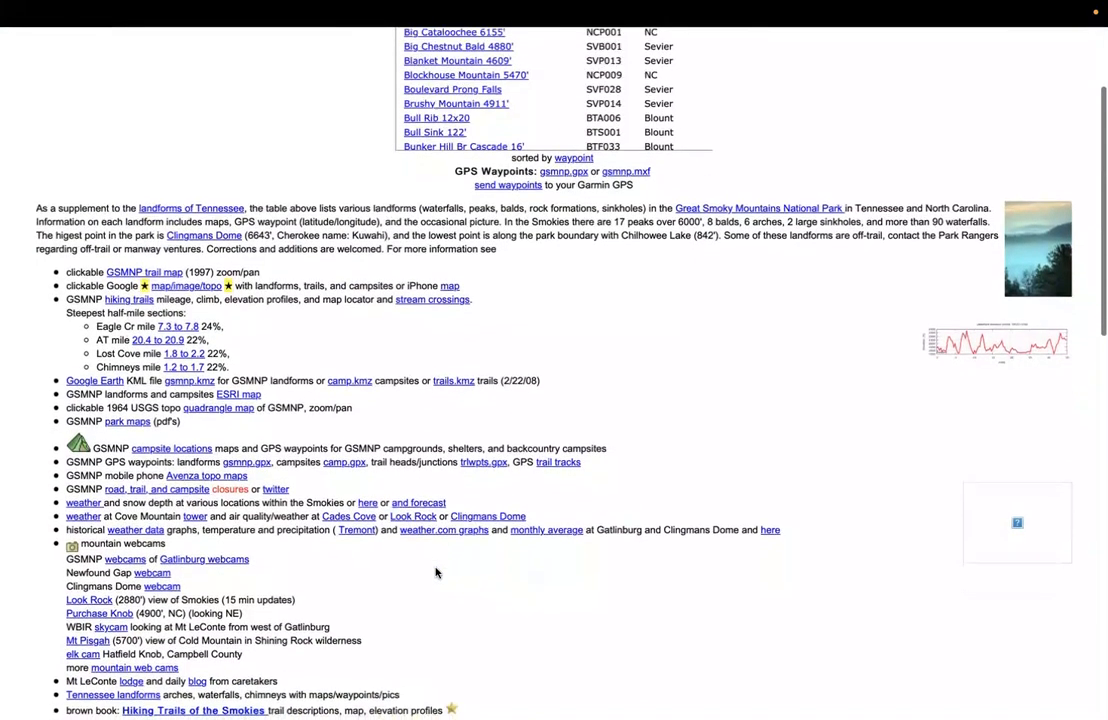
# Step: Leave the Smokies landforms page and restore the minimized GSMNP 900 CalTopo map window in Safari
pyautogui.scroll(-3, 436, 572)
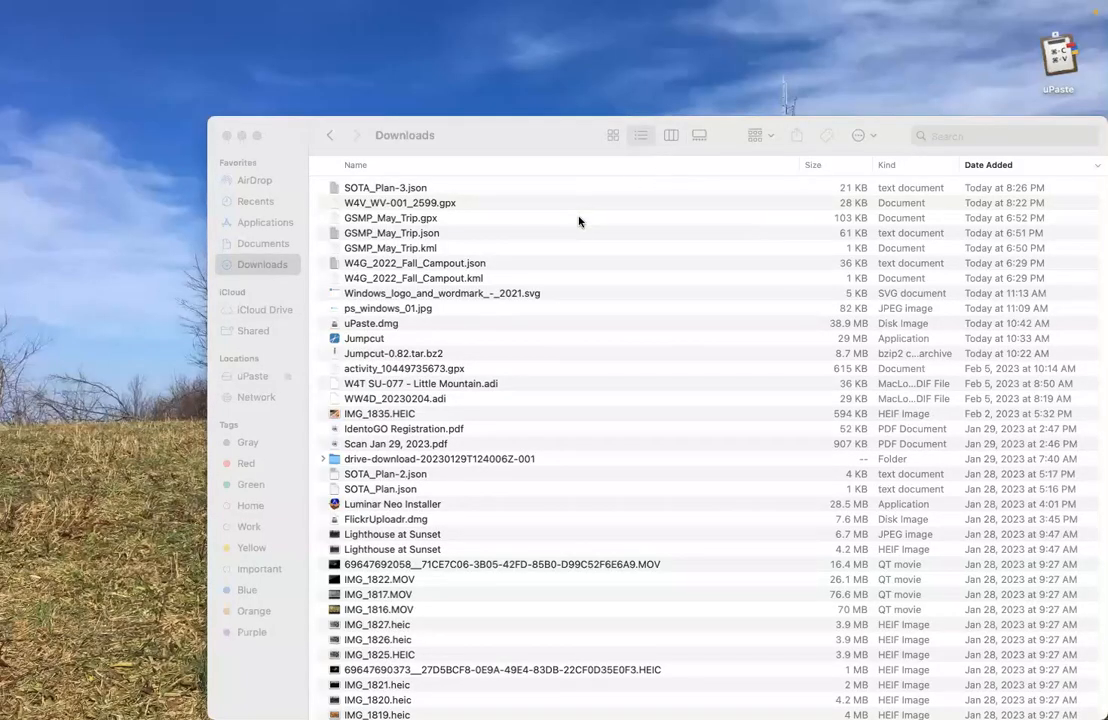
pyautogui.press('cmd+Tab')
pyautogui.press('super+Tab')
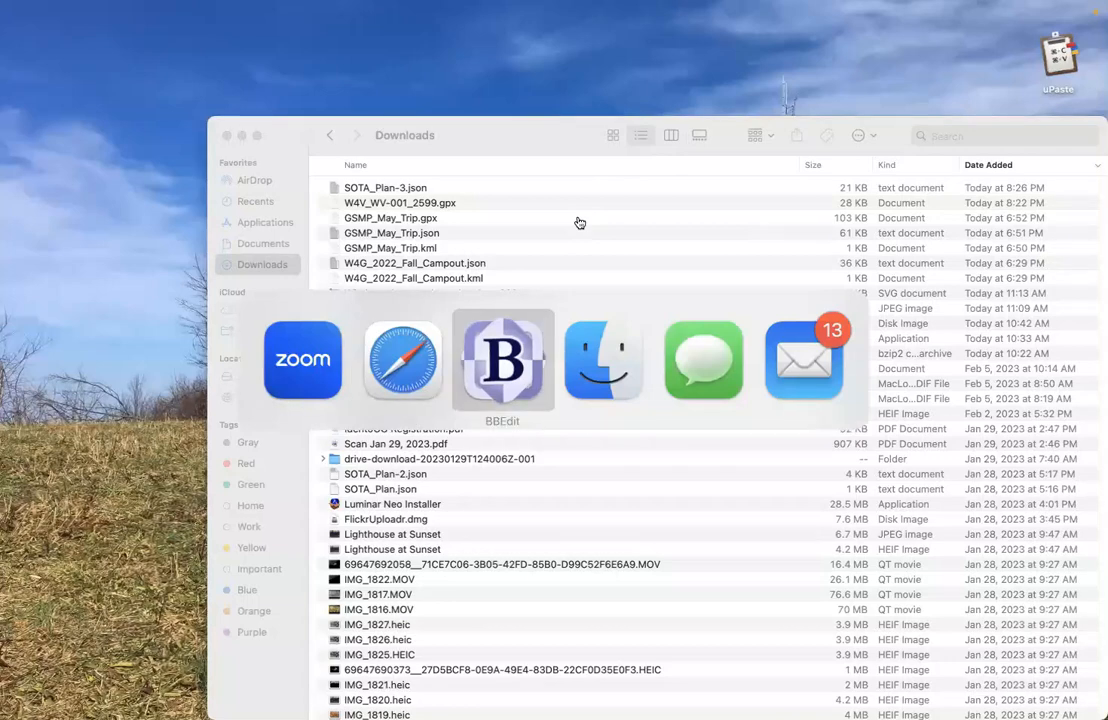
pyautogui.press('super+shift+Tab')
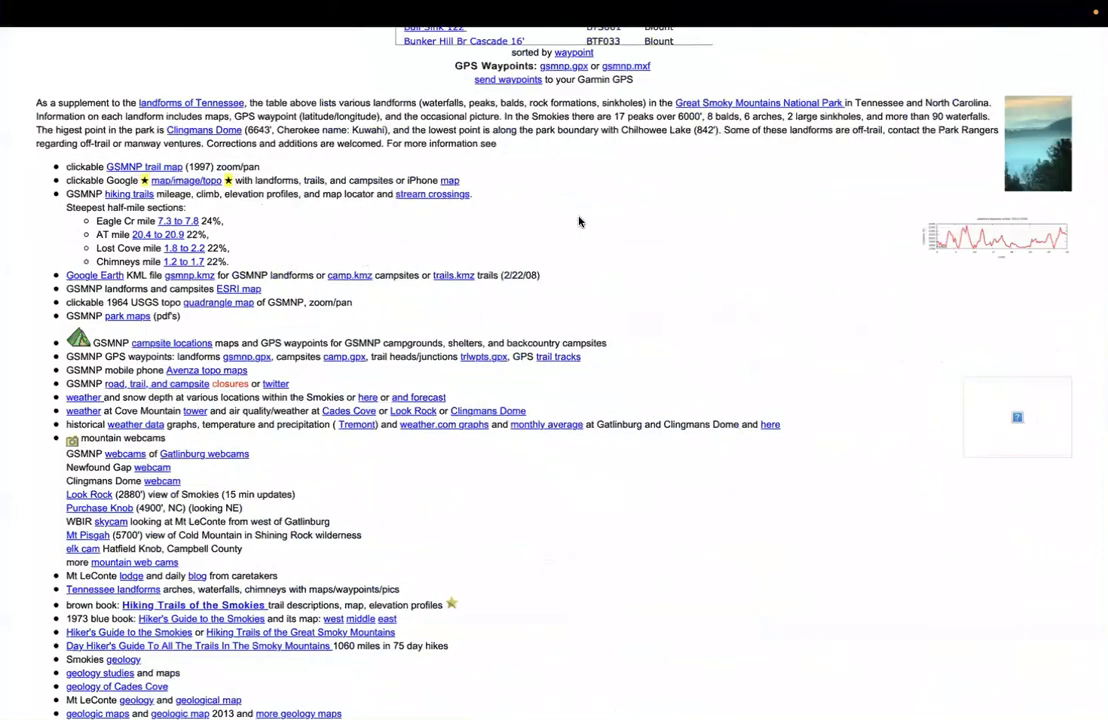
pyautogui.hotkey('ctrl', 'Tab')
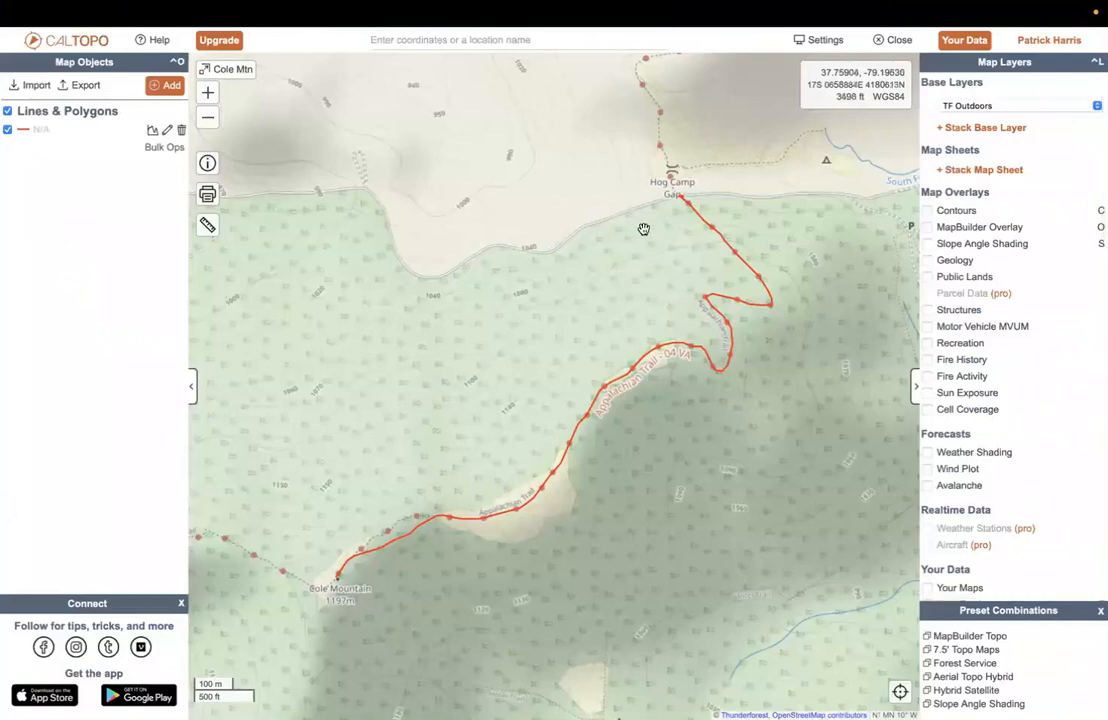
pyautogui.hotkey('ctrl', 'Left')
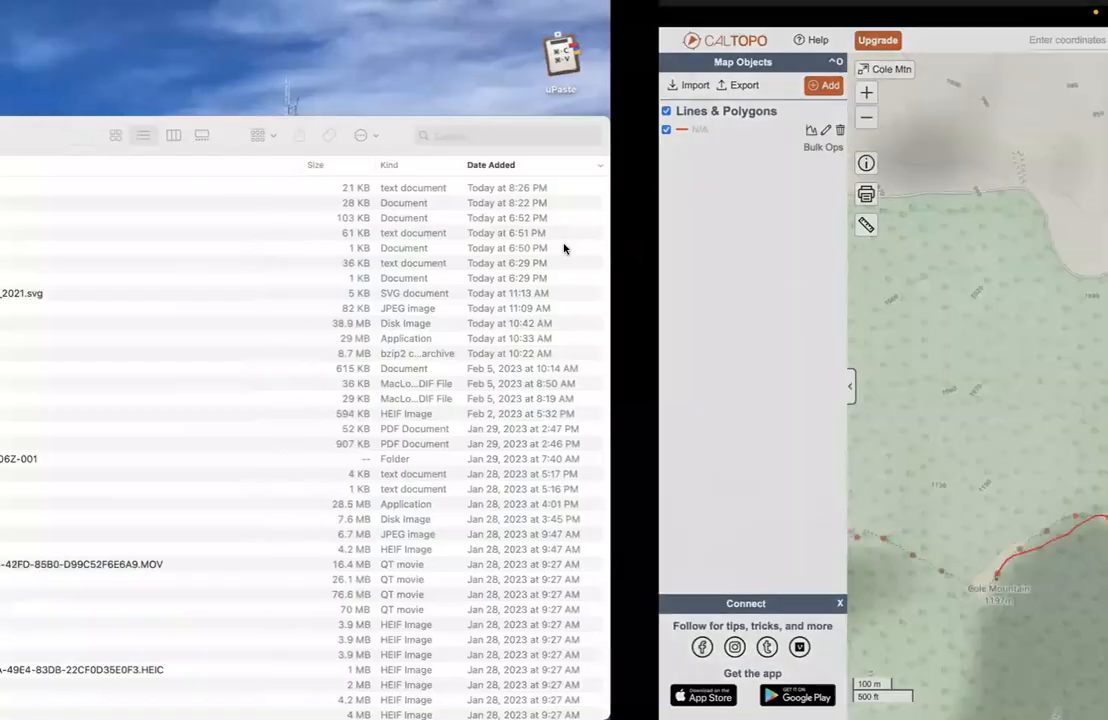
pyautogui.press('super+Tab')
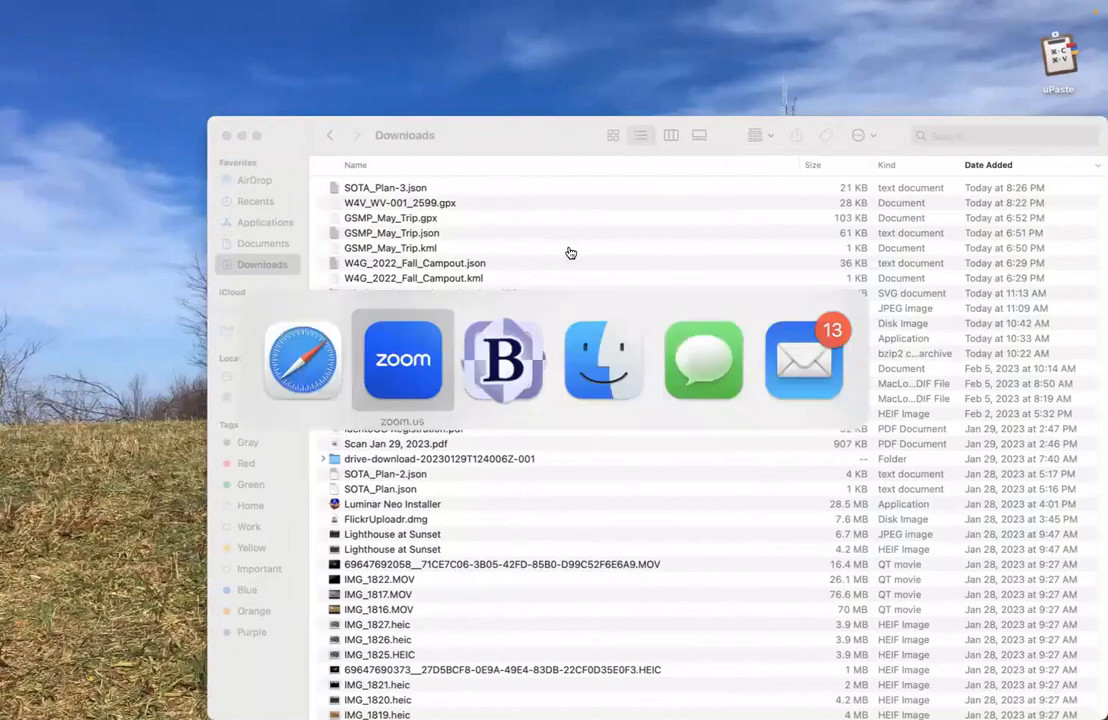
pyautogui.press('super+shift+Tab')
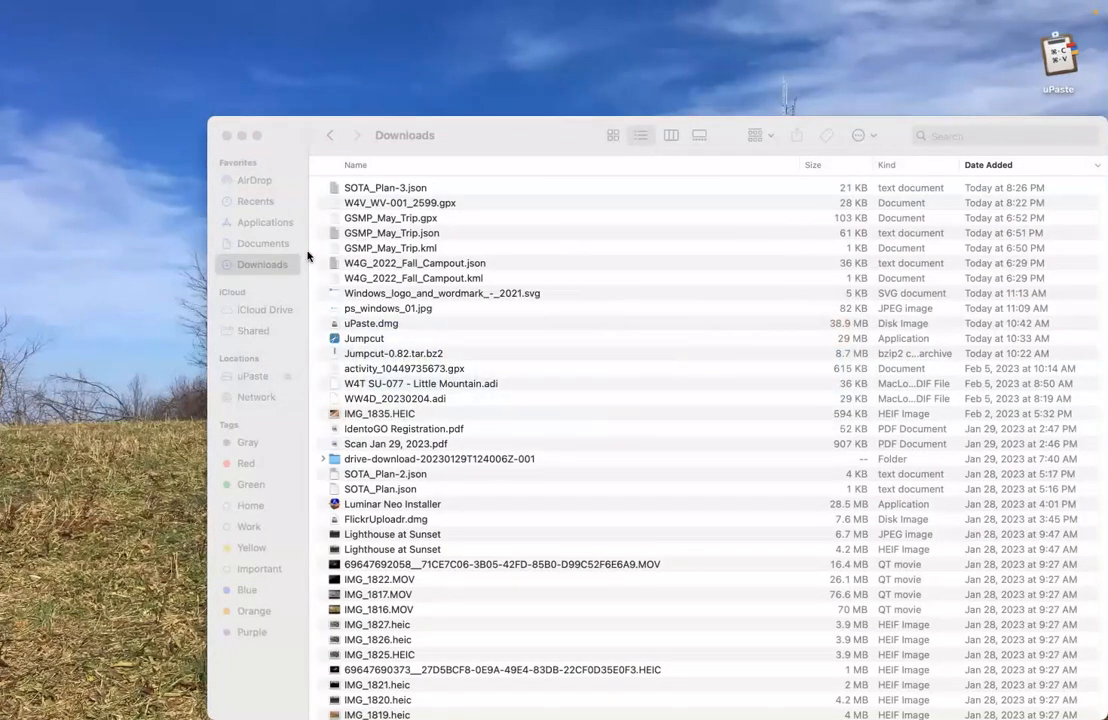
pyautogui.moveTo(197, 7)
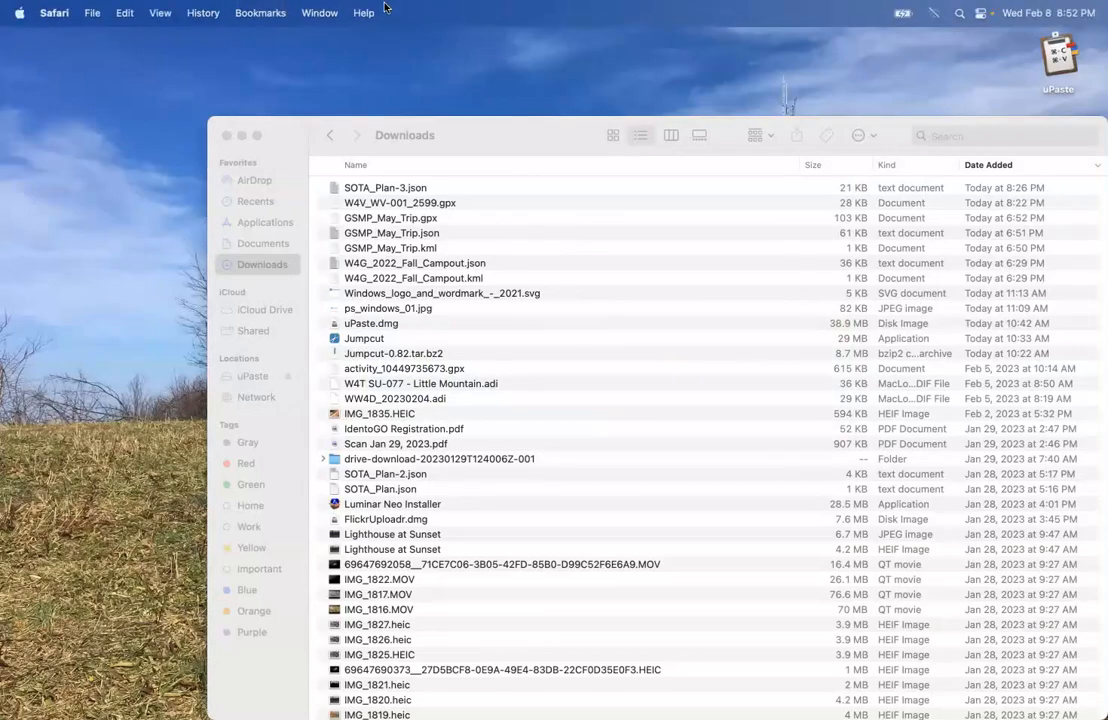
pyautogui.click(319, 13)
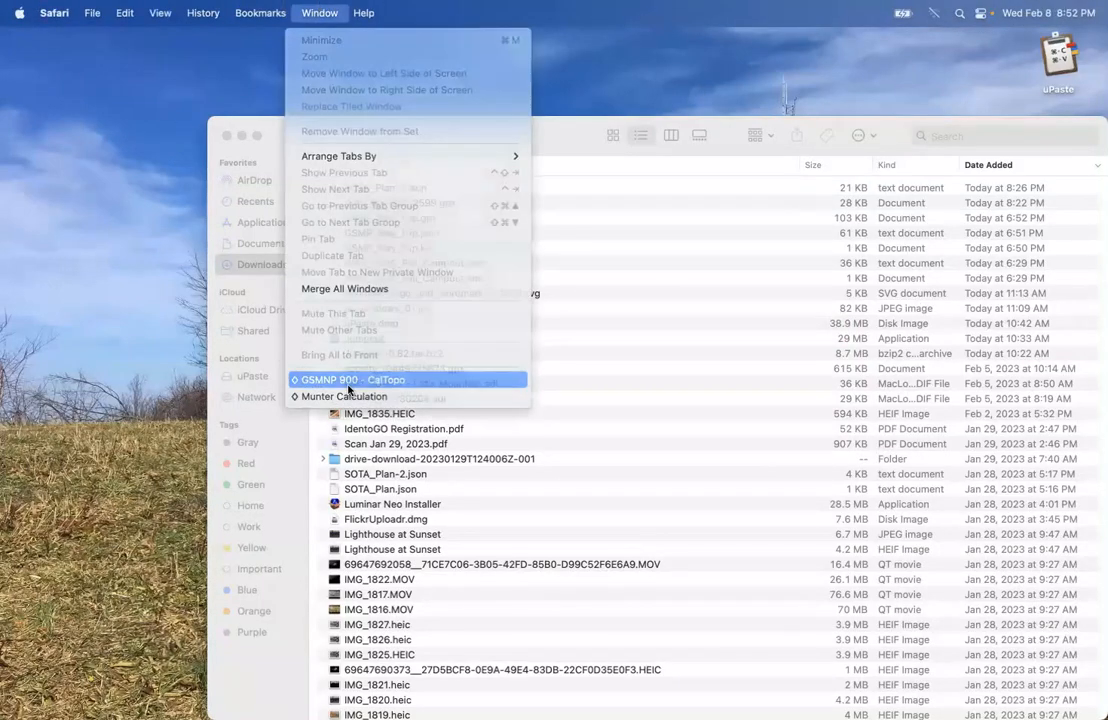
pyautogui.click(349, 383)
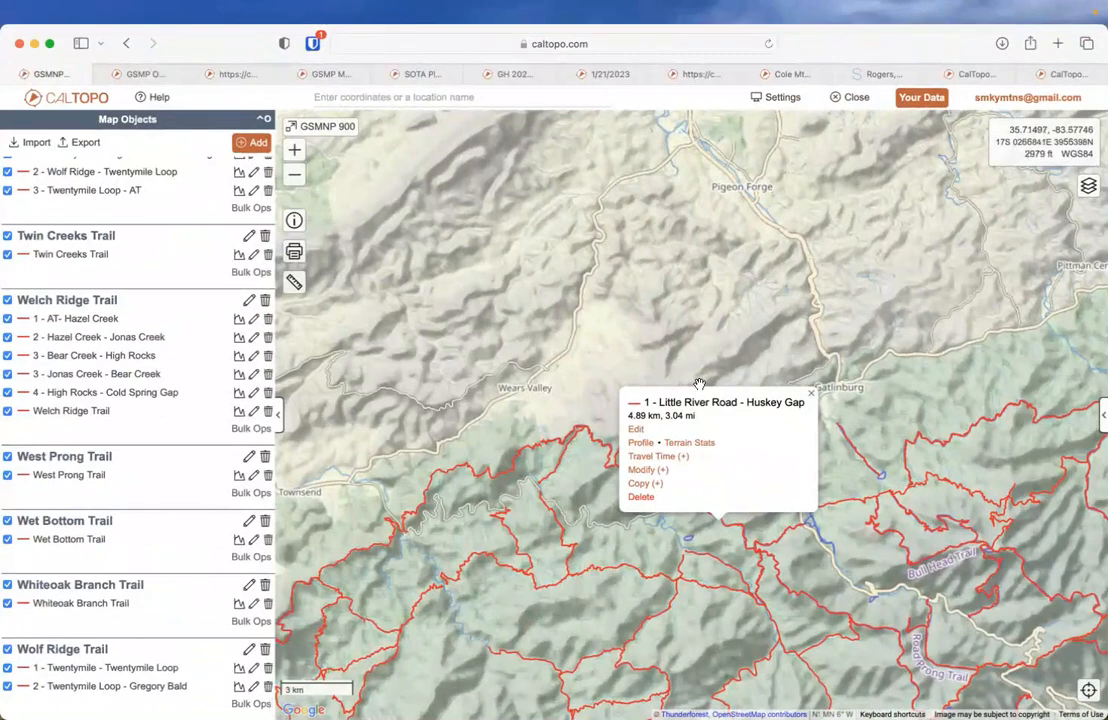
# Step: Dismiss the Little River Road - Huskey Gap details, abandon a started distance measurement and close the GSMNP 900 map
pyautogui.click(812, 396)
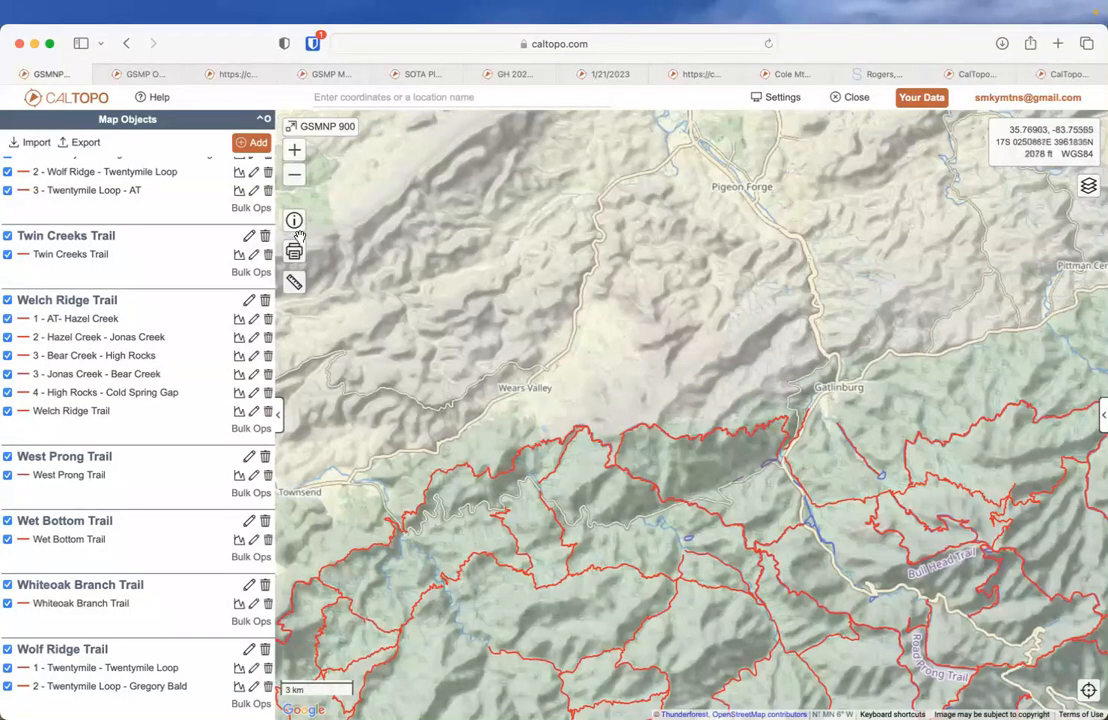
pyautogui.click(294, 282)
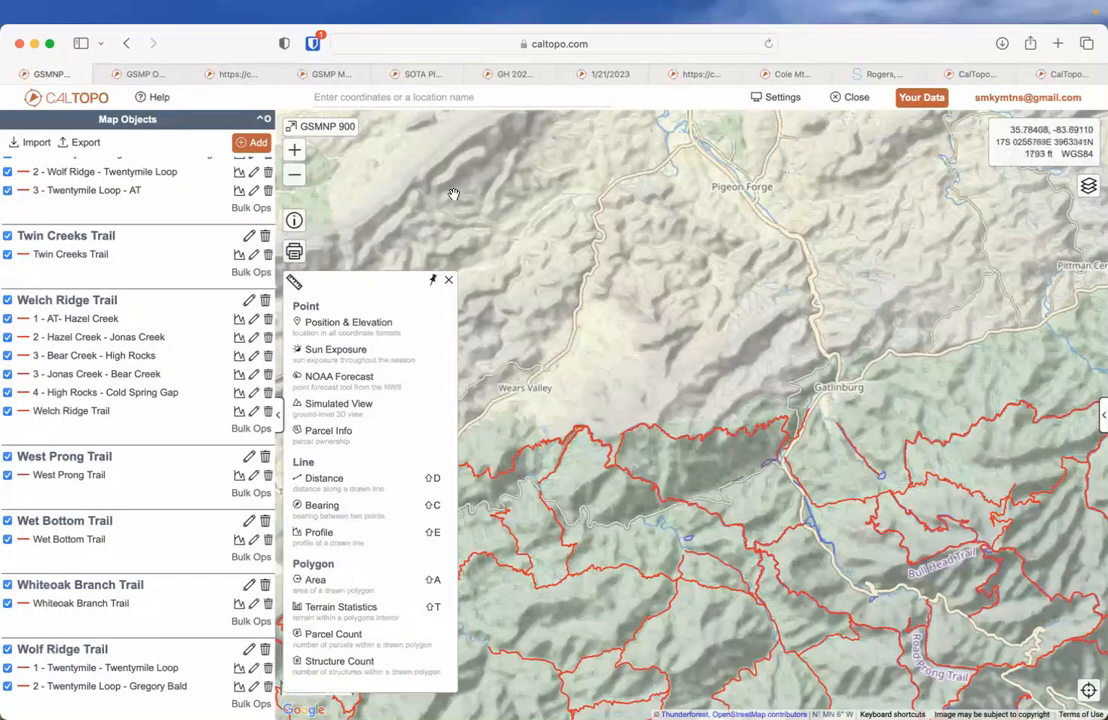
pyautogui.click(323, 478)
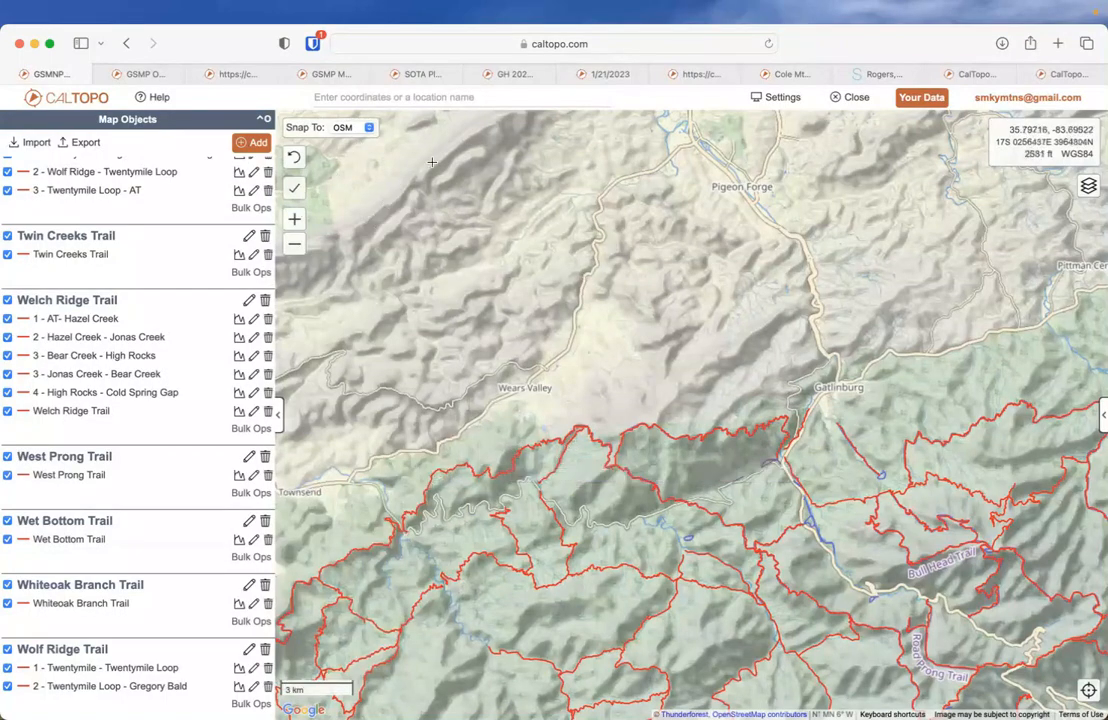
pyautogui.press('super+w')
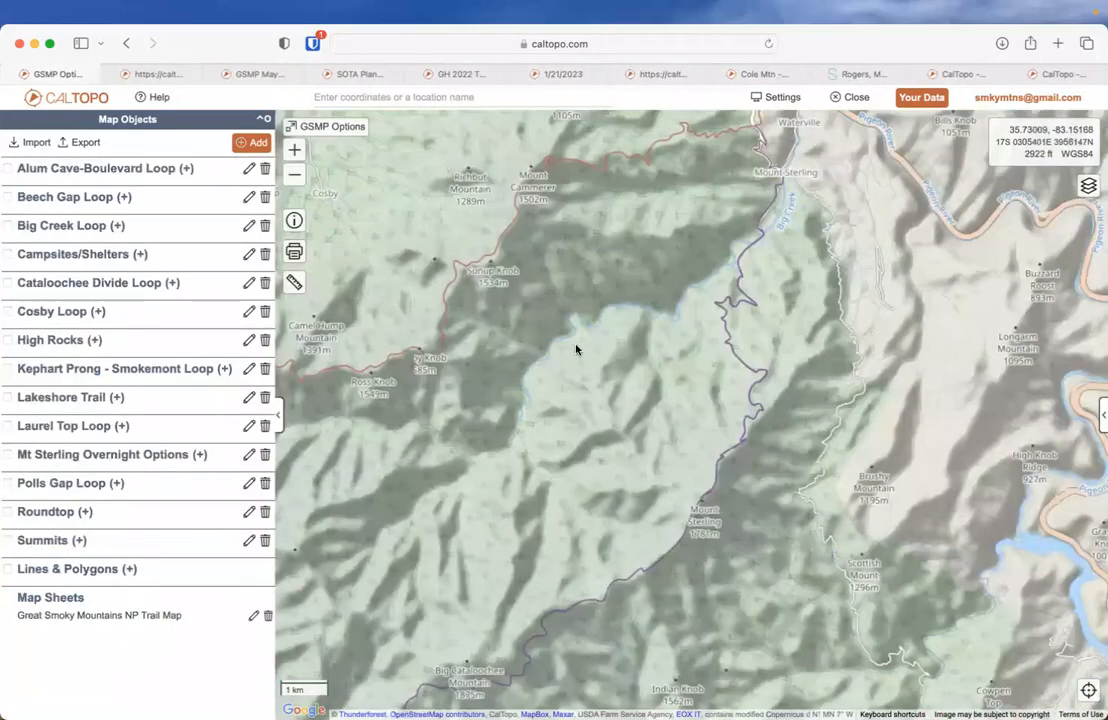
# Step: Open the GSMP May Trip map and start a distance measurement snapped to OSM on the solid blue trail southwest of the junction
pyautogui.click(342, 76)
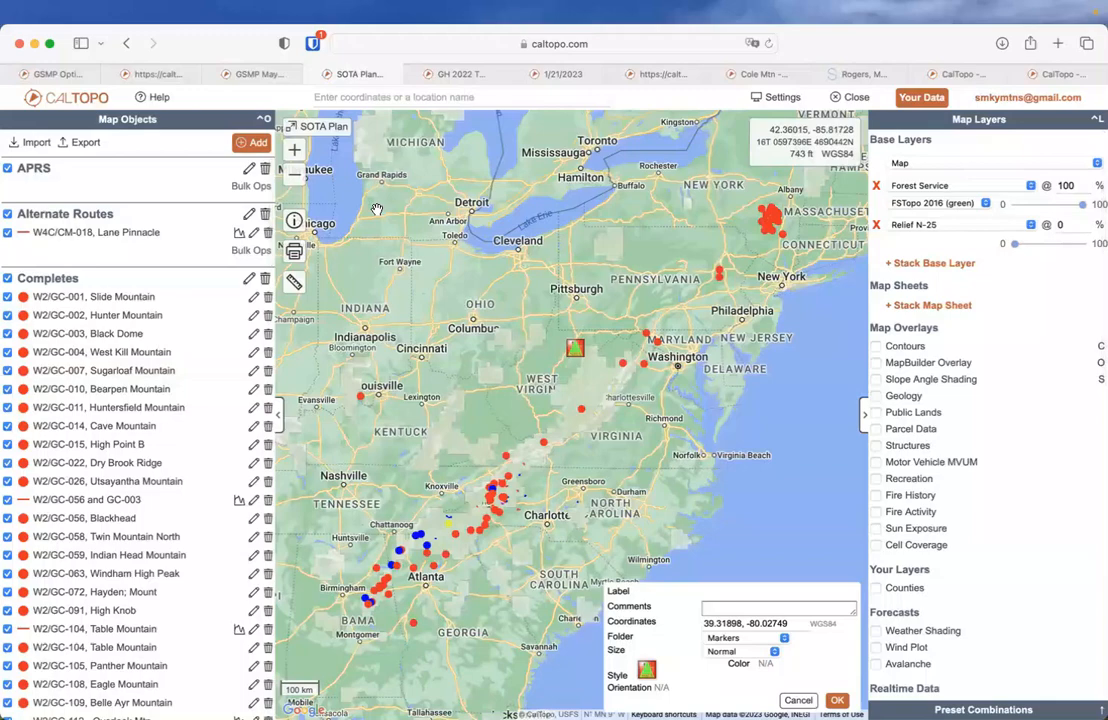
pyautogui.click(236, 74)
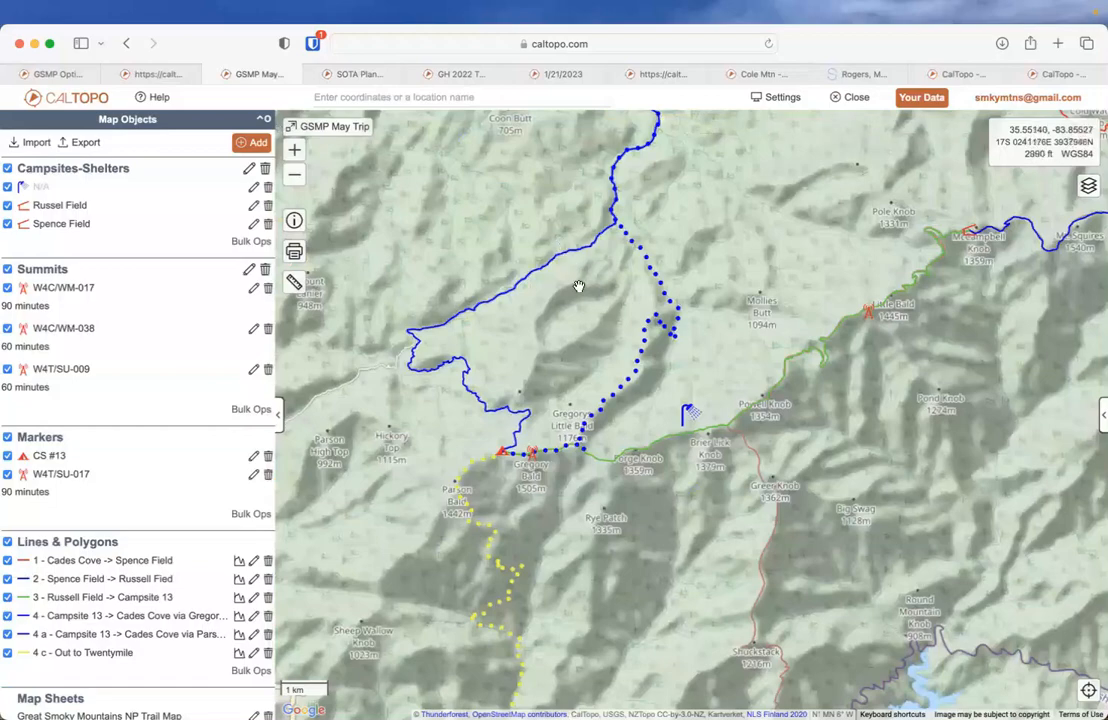
pyautogui.click(295, 283)
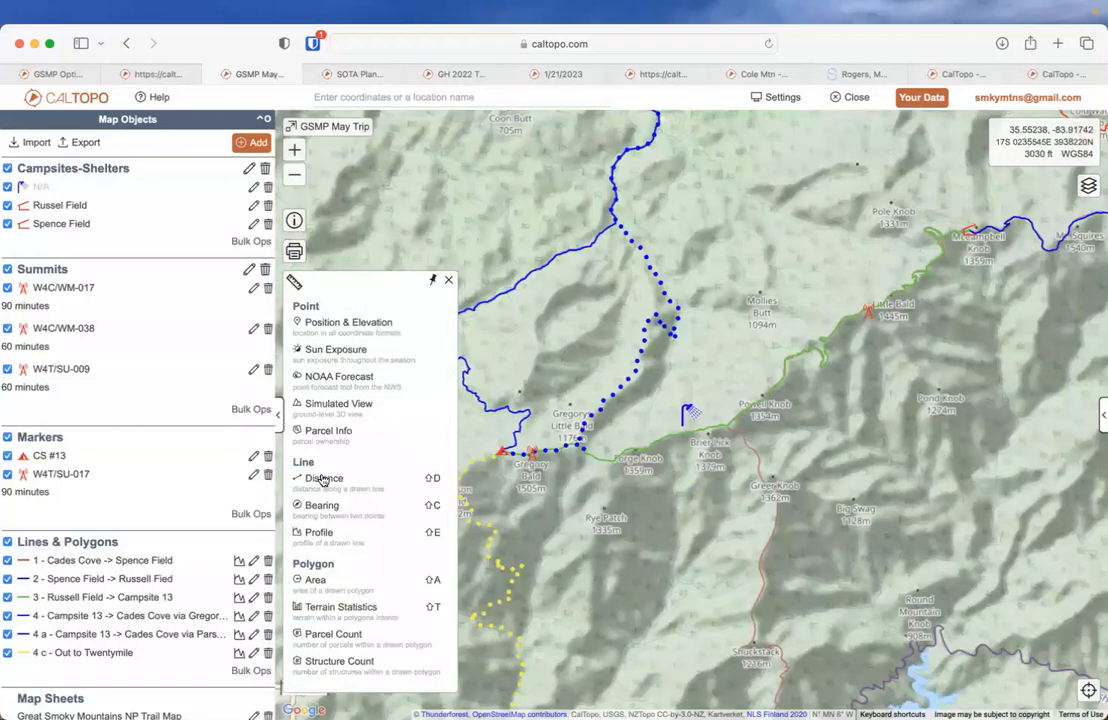
pyautogui.click(321, 480)
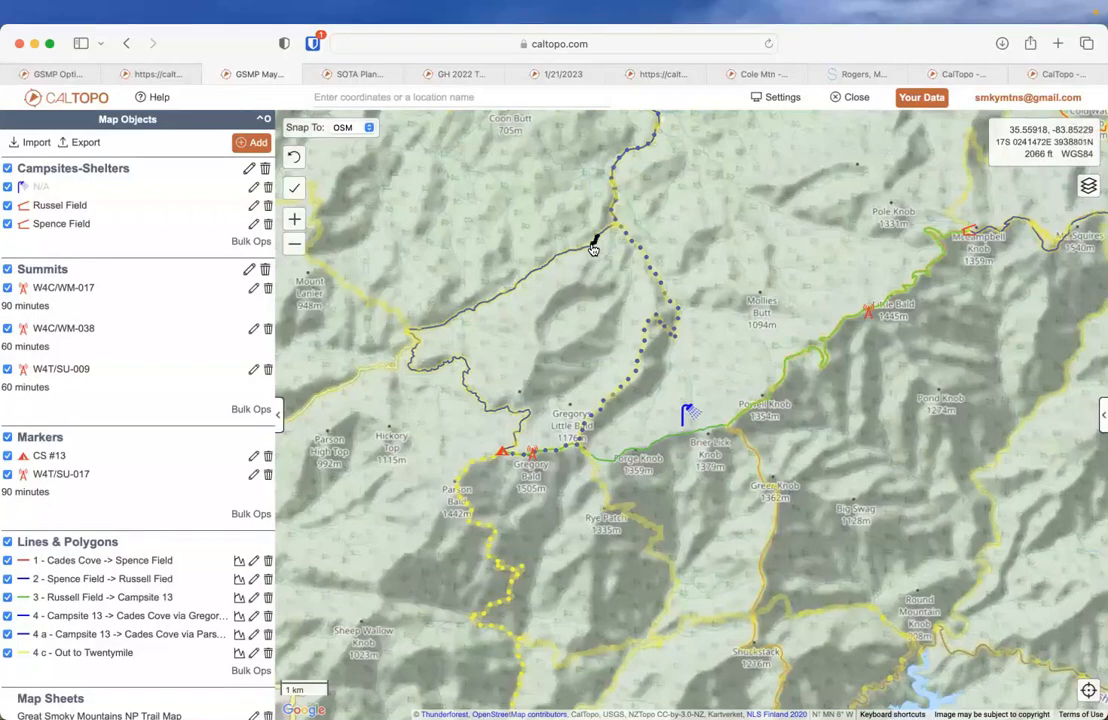
pyautogui.click(596, 240)
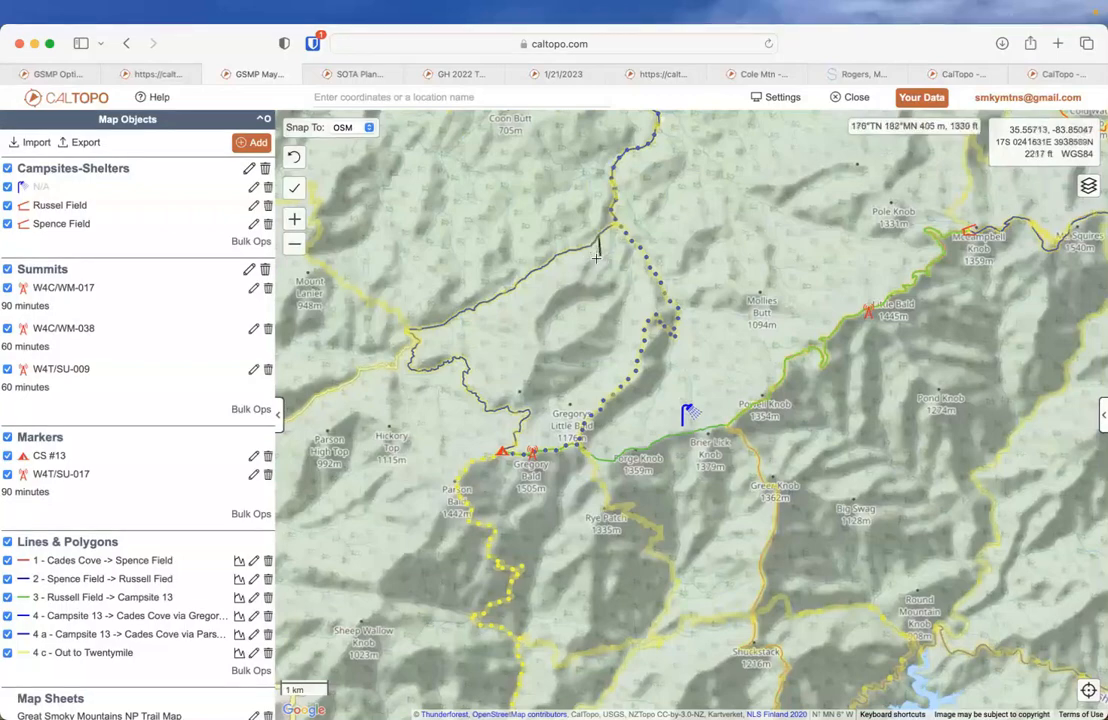
pyautogui.click(597, 240)
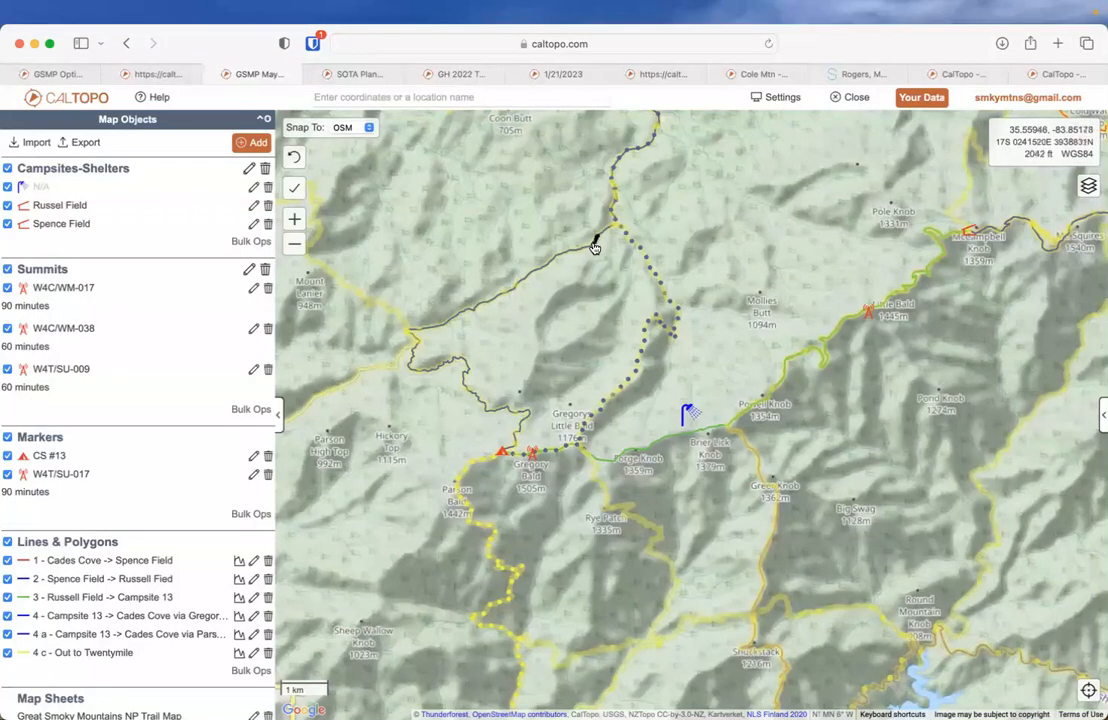
# Step: Extend the distance measurement southwest along the solid blue trail, placing points past Coalen Ground Branch toward Rabbit Creek
pyautogui.moveTo(597, 245); pyautogui.dragTo(477, 310)
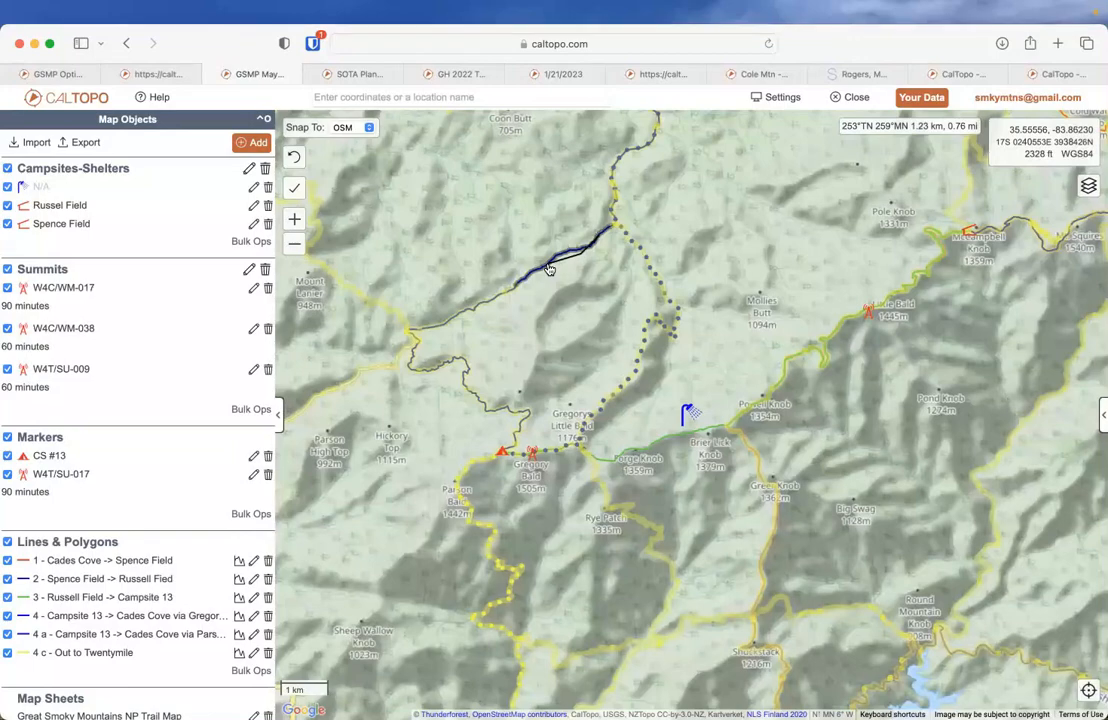
pyautogui.click(294, 222)
pyautogui.moveTo(510, 207); pyautogui.dragTo(559, 394)
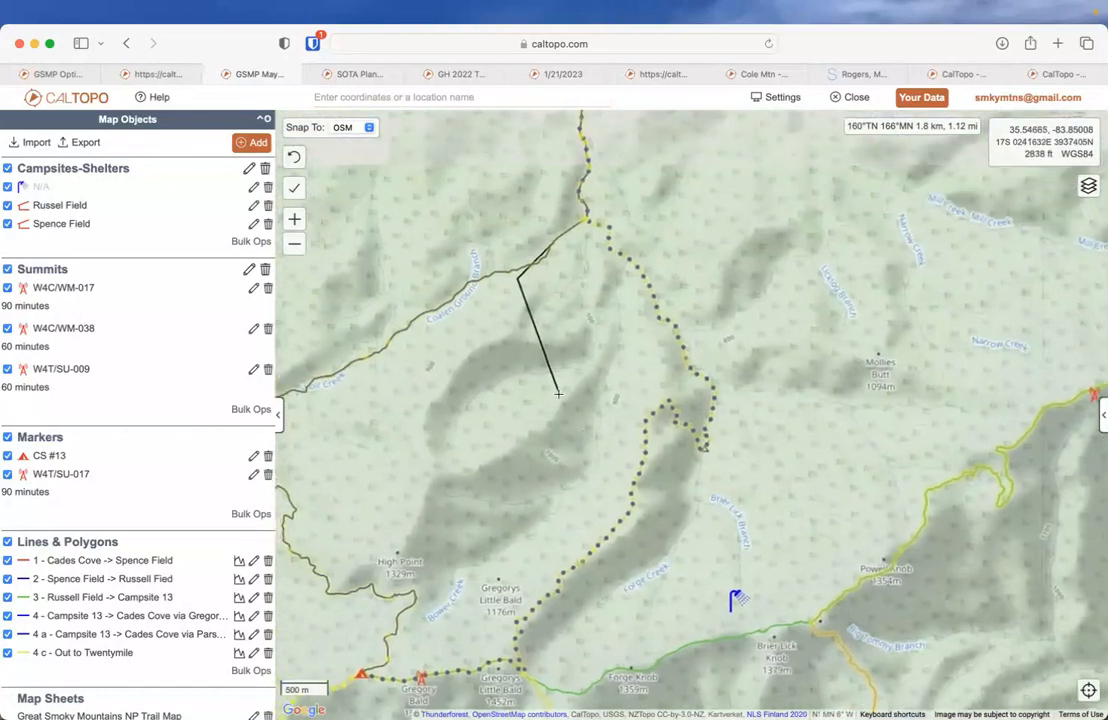
pyautogui.click(294, 219)
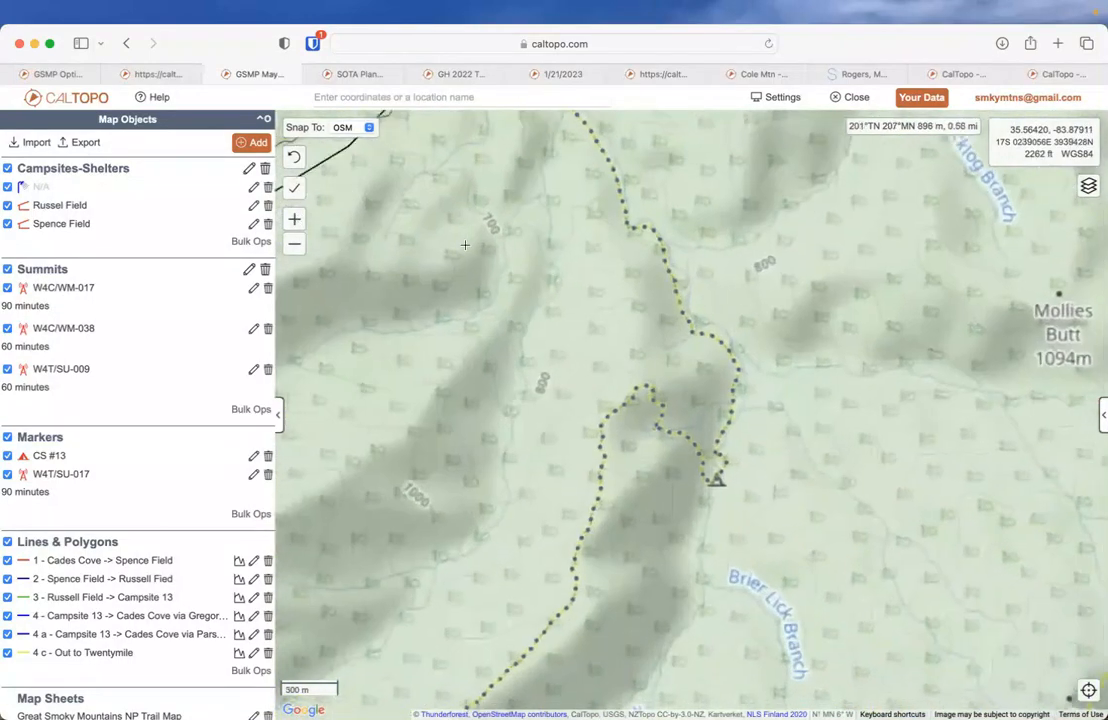
pyautogui.moveTo(480, 227)
pyautogui.mouseDown()
pyautogui.moveTo(644, 322)
pyautogui.moveTo(817, 354)
pyautogui.moveTo(895, 390)
pyautogui.mouseUp()
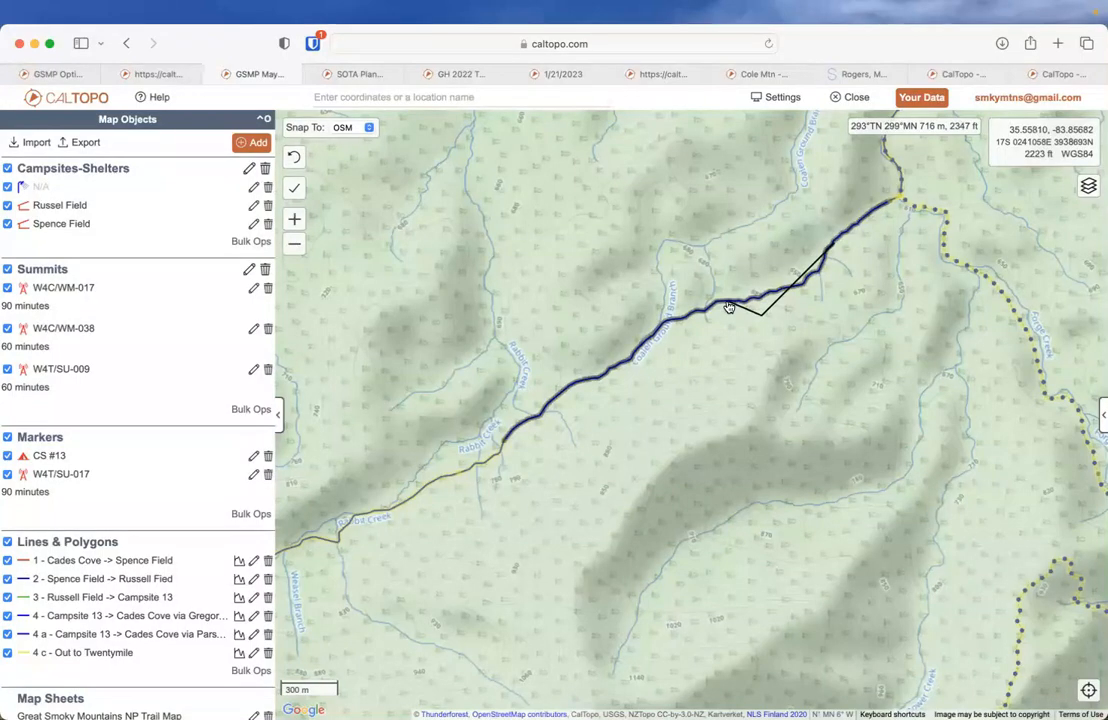
pyautogui.moveTo(729, 307)
pyautogui.mouseDown()
pyautogui.moveTo(700, 312)
pyautogui.moveTo(634, 358)
pyautogui.mouseUp()
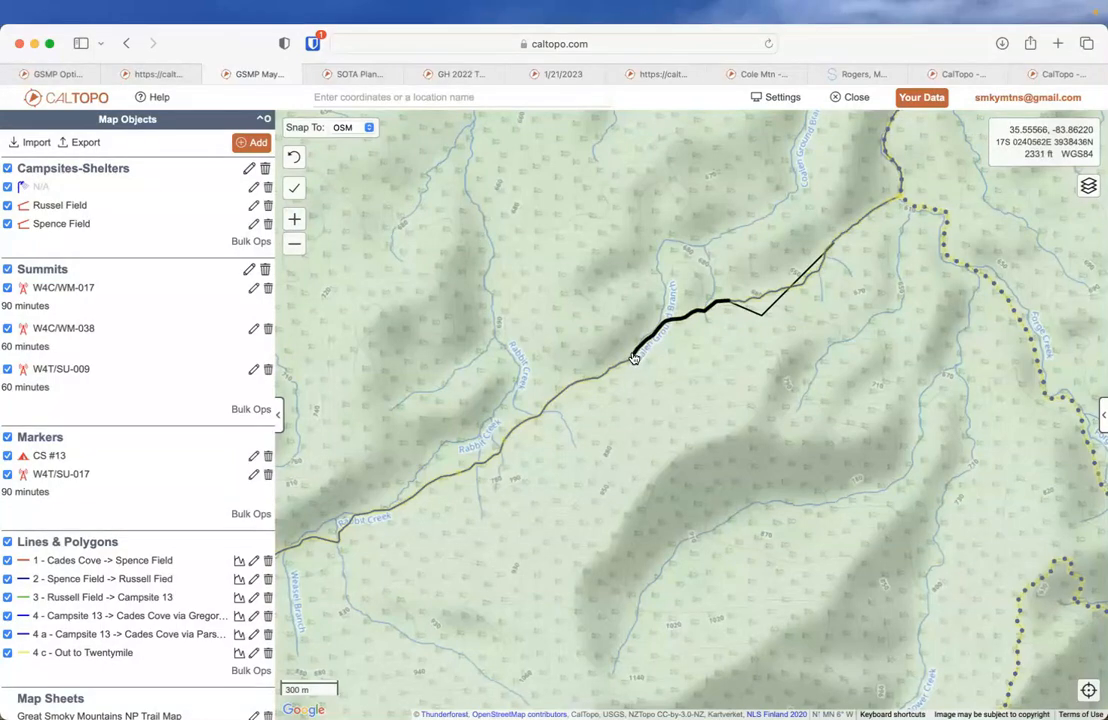
pyautogui.moveTo(634, 358); pyautogui.dragTo(629, 369)
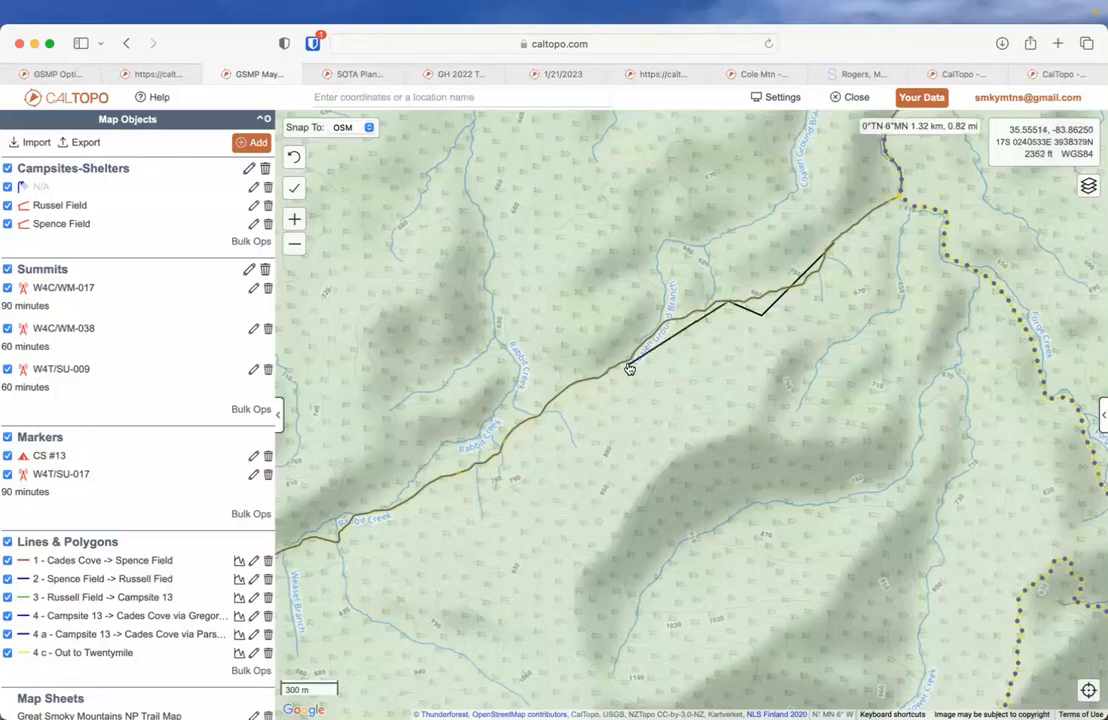
pyautogui.moveTo(625, 366); pyautogui.dragTo(585, 385)
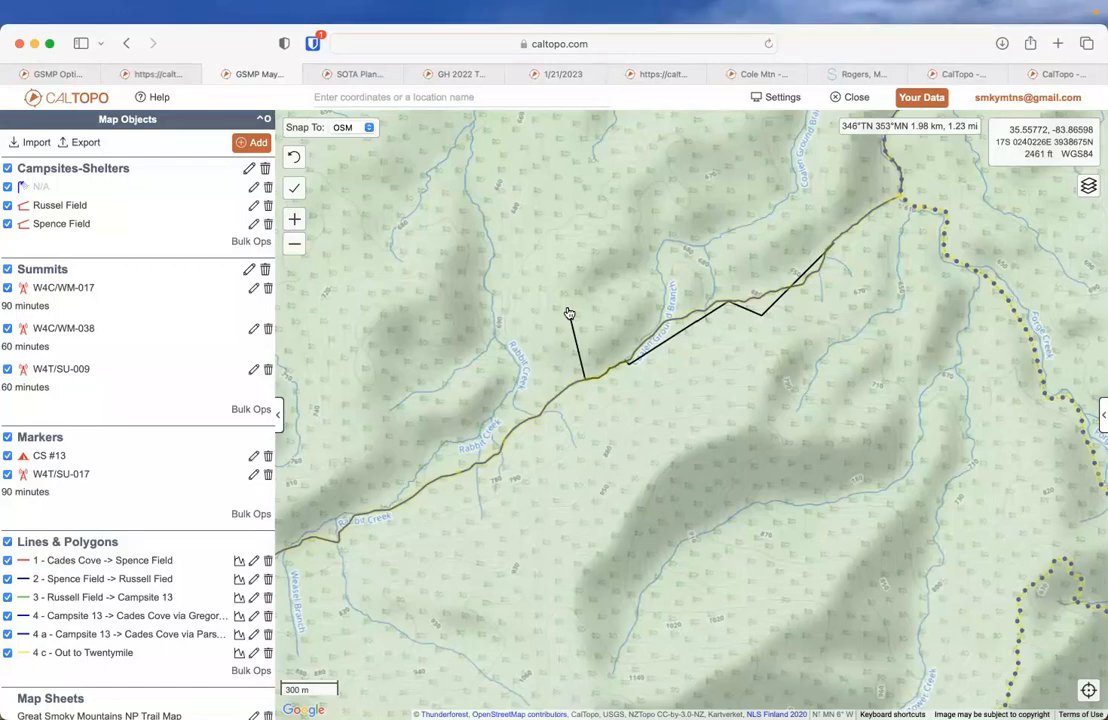
# Step: Remove the last measured points, finish the distance measurement and dismiss its result
pyautogui.click(296, 161)
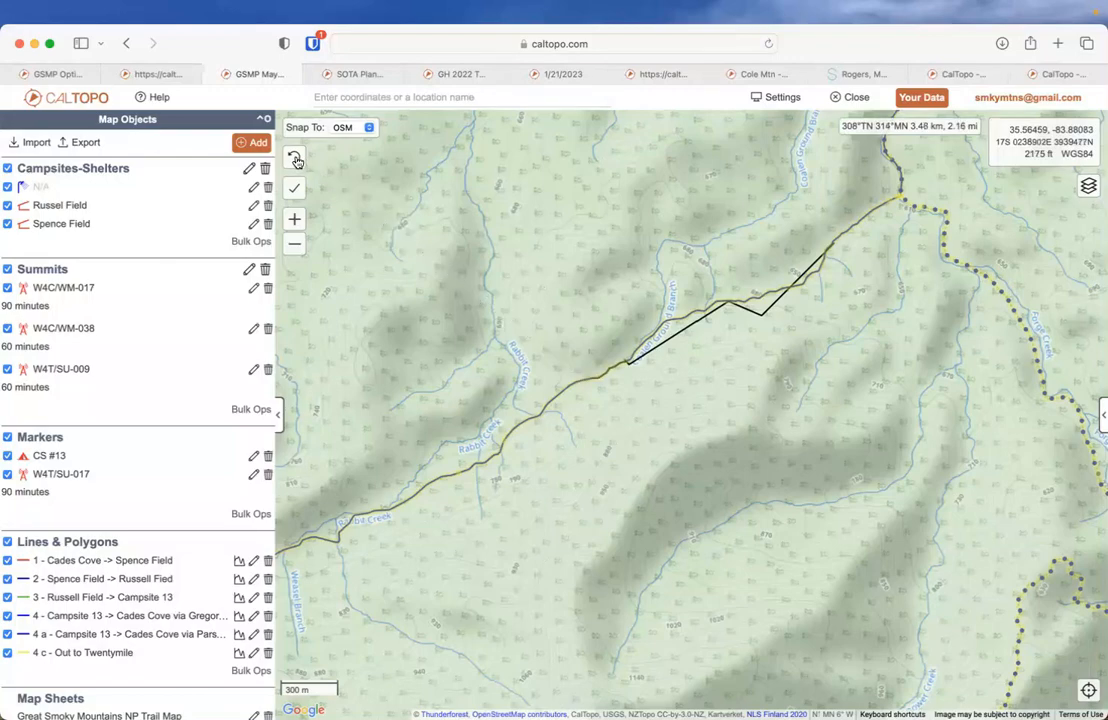
pyautogui.click(295, 161)
pyautogui.click(294, 161)
pyautogui.click(294, 161)
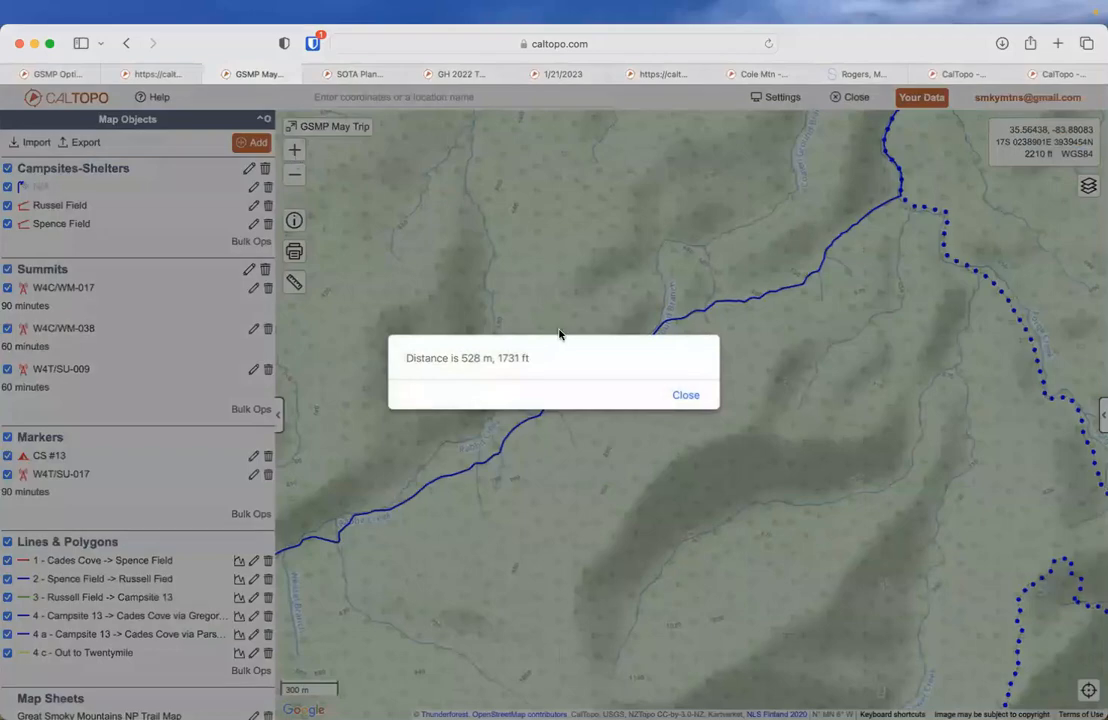
pyautogui.click(694, 395)
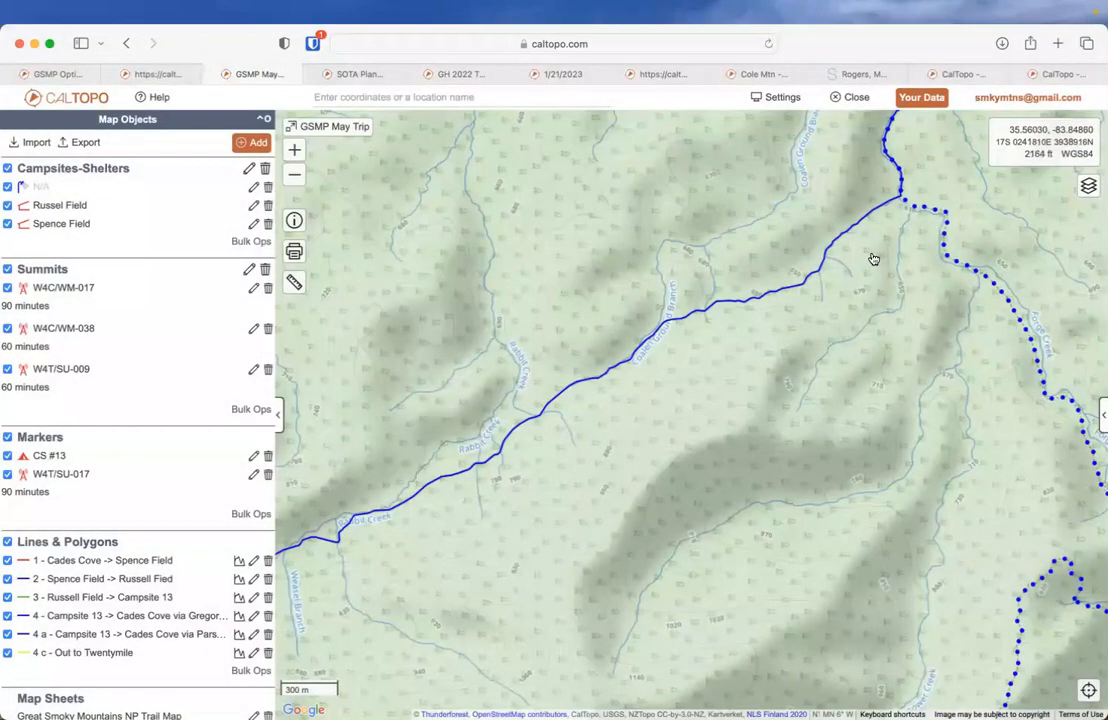
# Step: Draw a new line snapped to OSM from the trail junction southwest and past High Point to CS #13, removing the stray point
pyautogui.hotkey('shift', 'l')
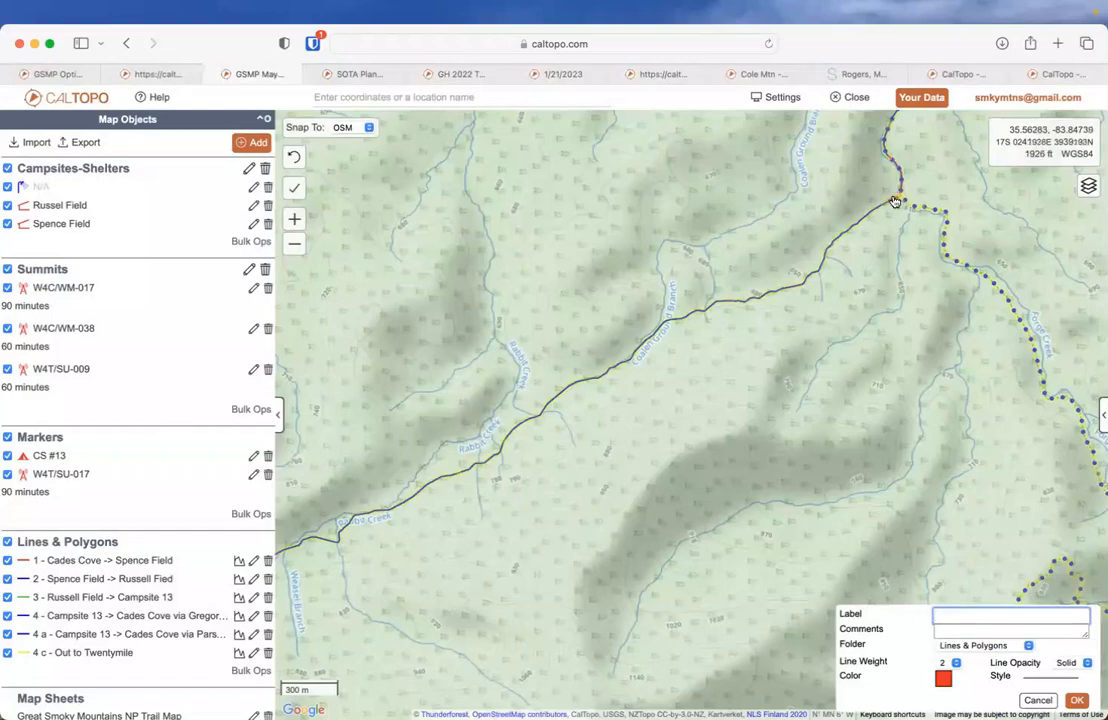
pyautogui.click(895, 201)
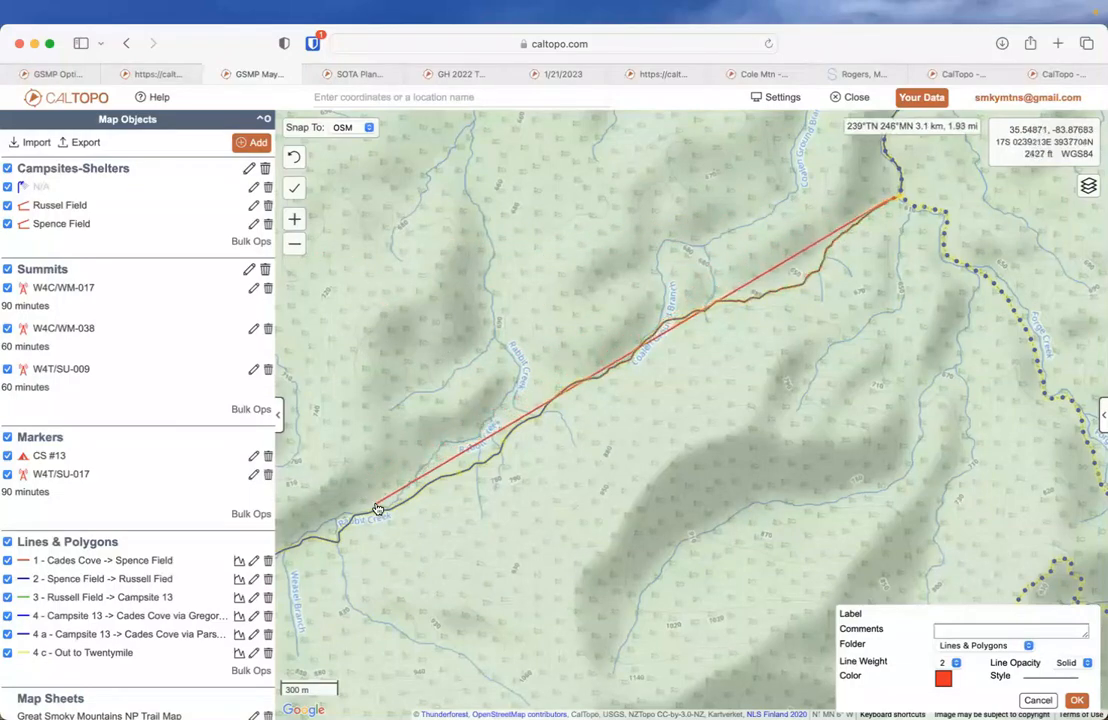
pyautogui.click(294, 248)
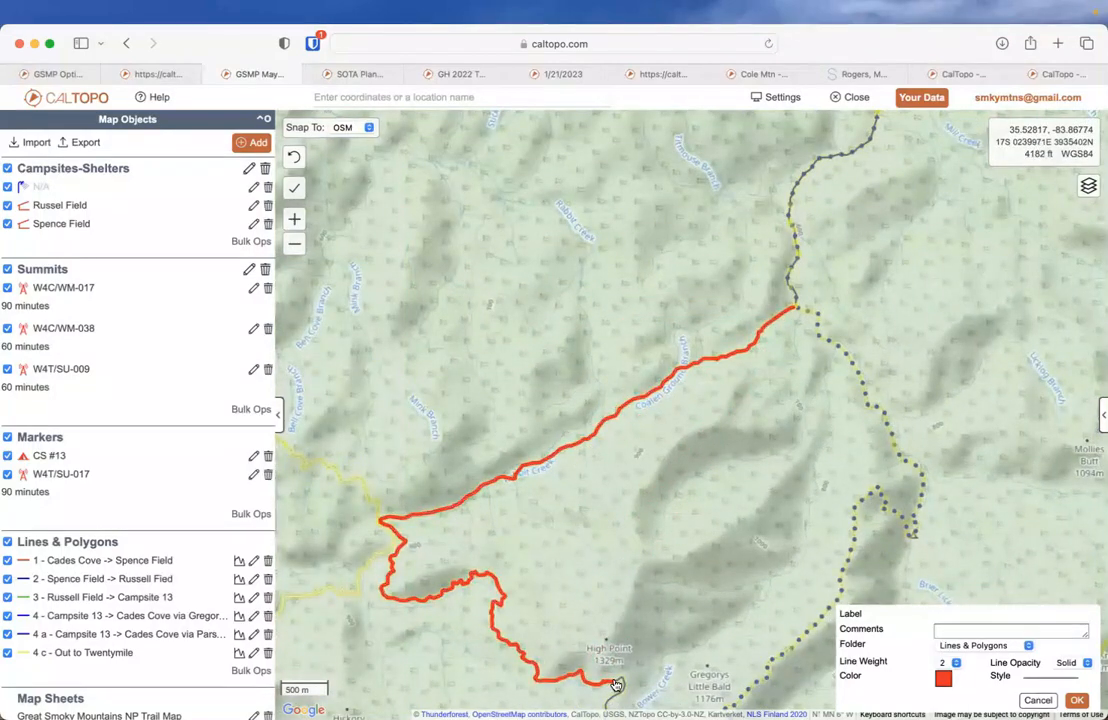
pyautogui.click(617, 685)
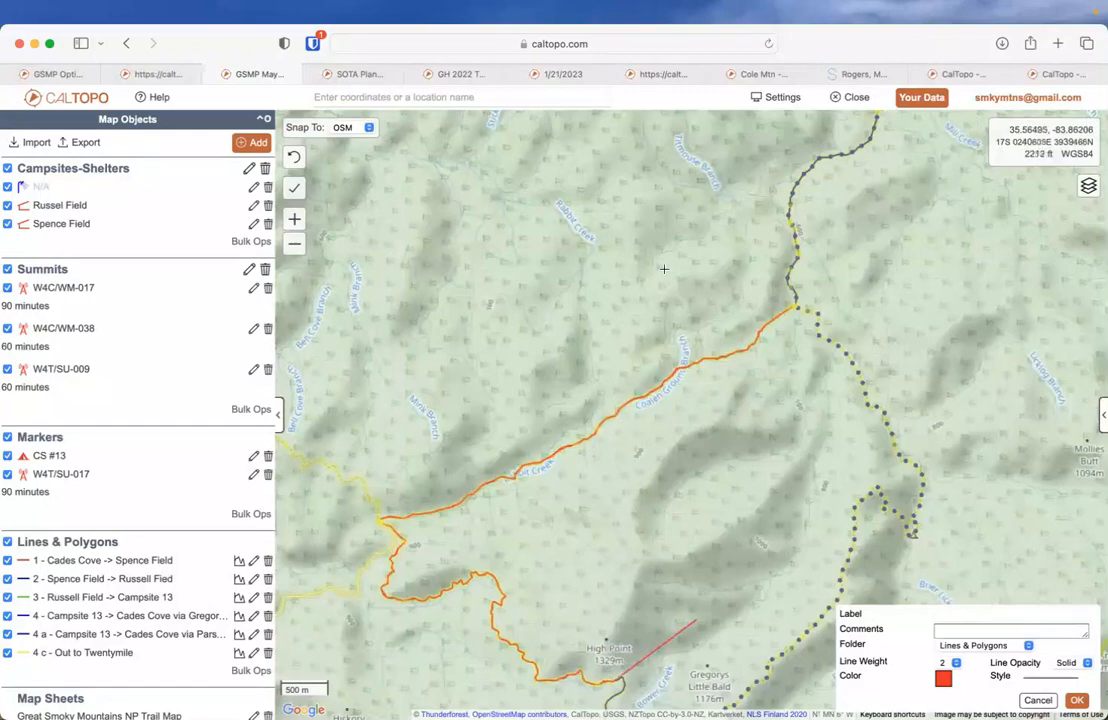
pyautogui.click(649, 120)
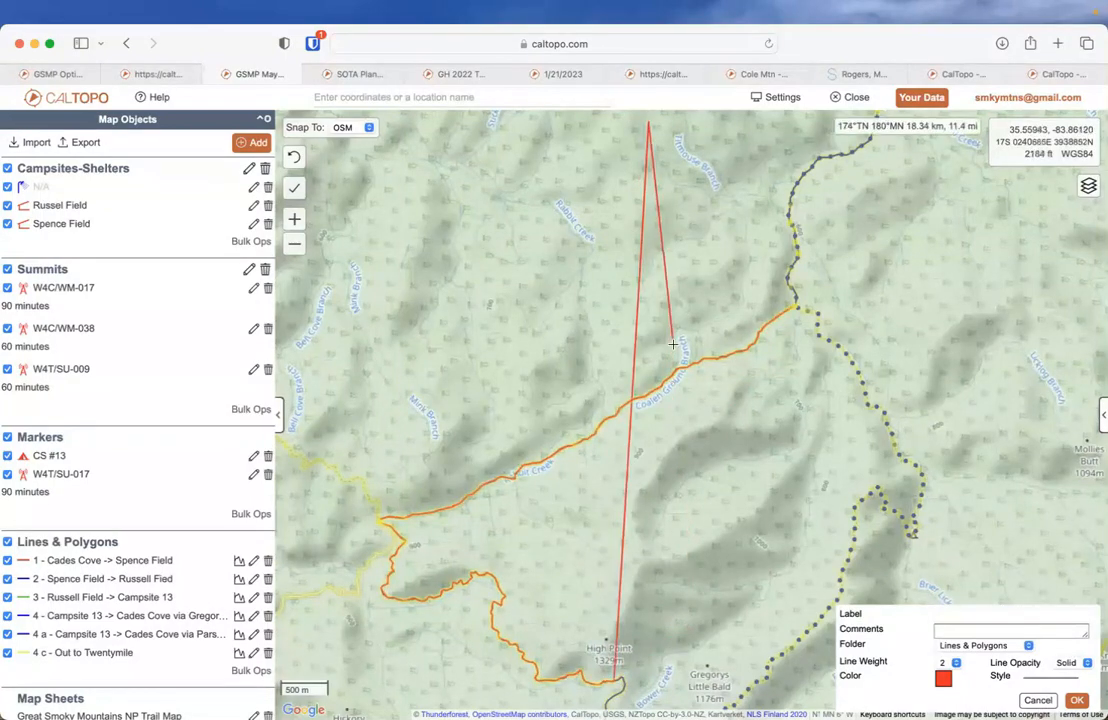
pyautogui.moveTo(685, 535); pyautogui.dragTo(678, 338)
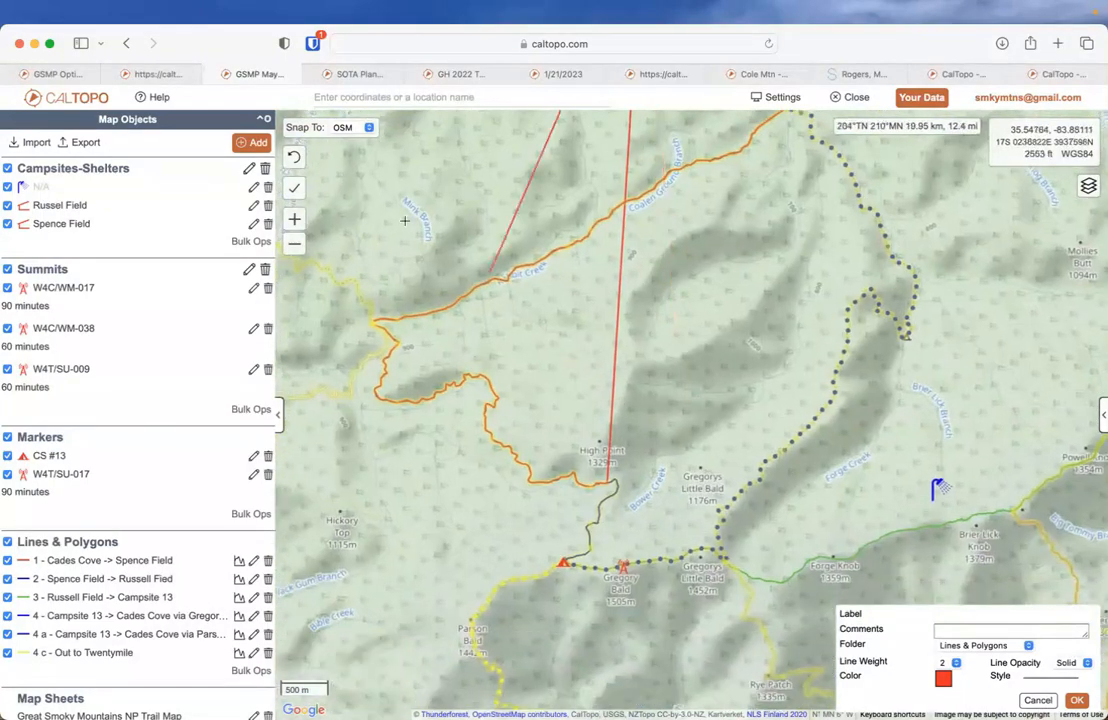
pyautogui.click(296, 159)
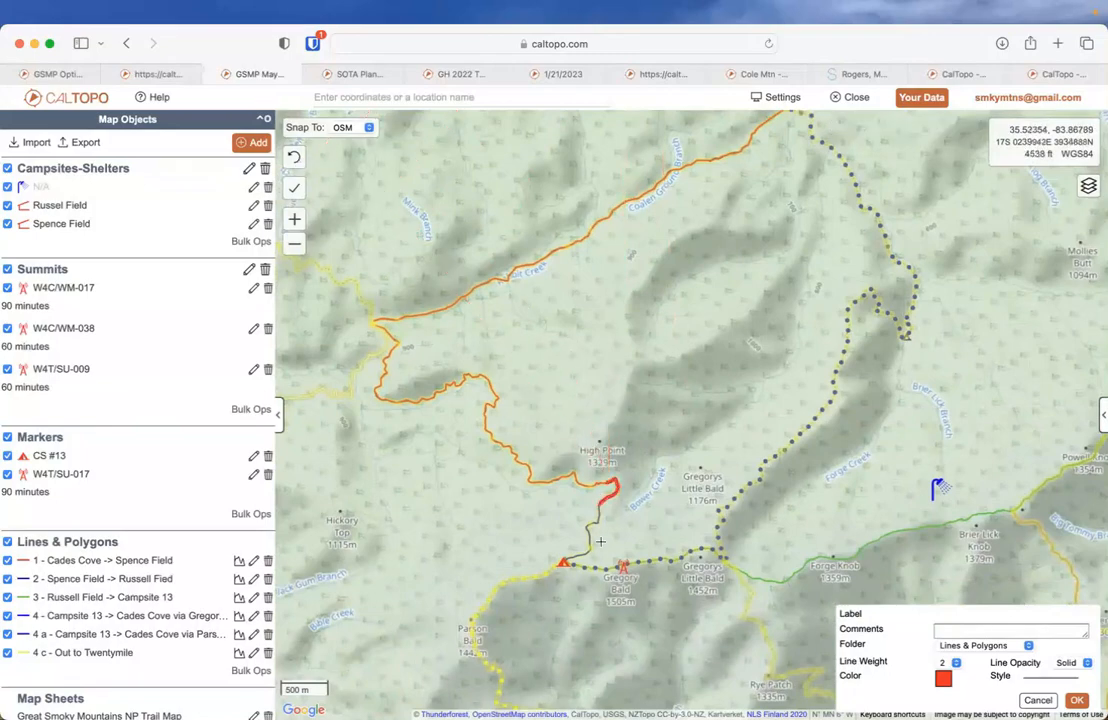
pyautogui.click(562, 567)
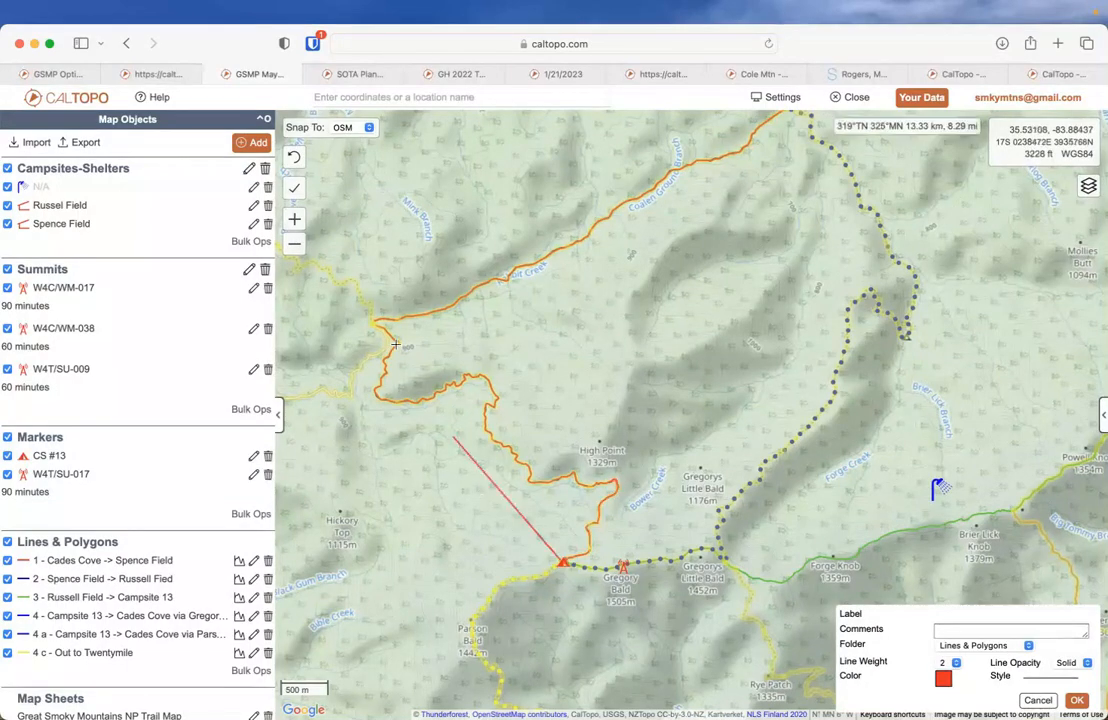
# Step: Extend the line south to Twenty Mile, east along the Little Tennessee River and north past Shuckstack, and save it unlabeled
pyautogui.click(294, 244)
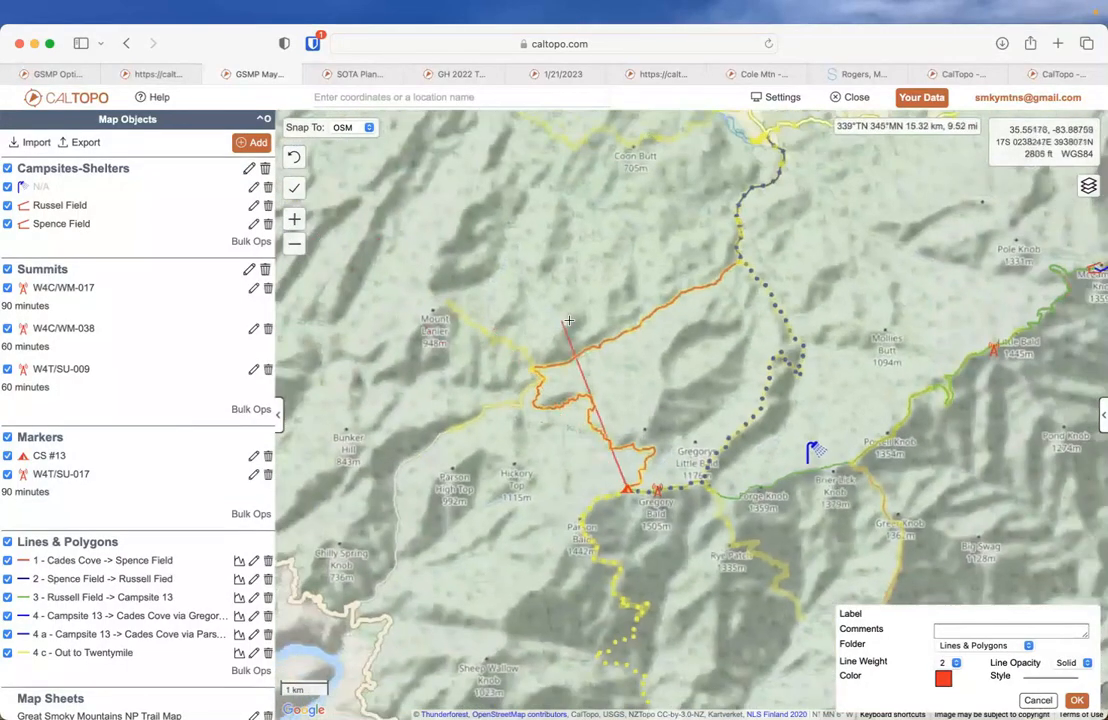
pyautogui.moveTo(717, 601); pyautogui.dragTo(662, 381)
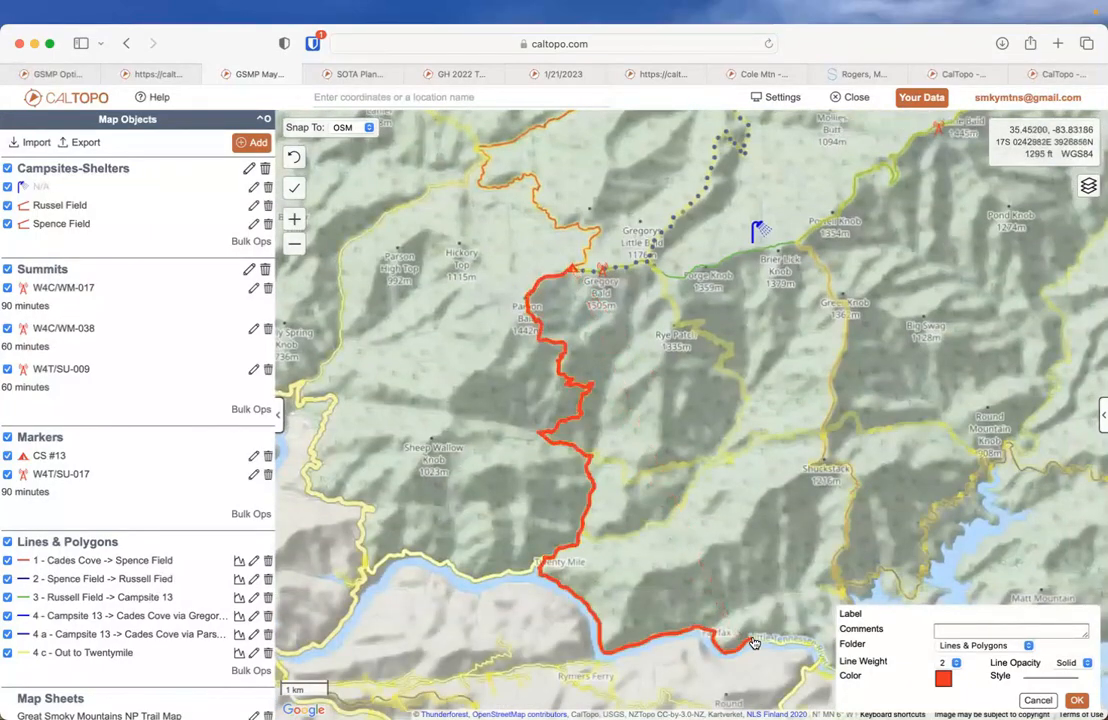
pyautogui.click(810, 645)
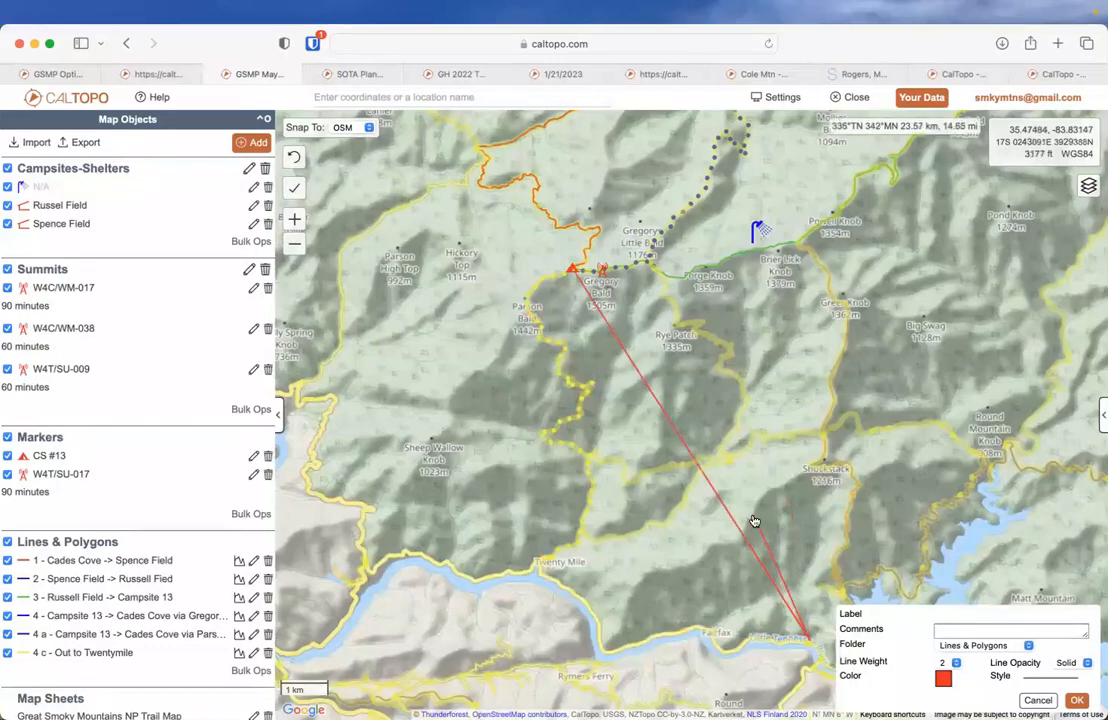
pyautogui.click(294, 157)
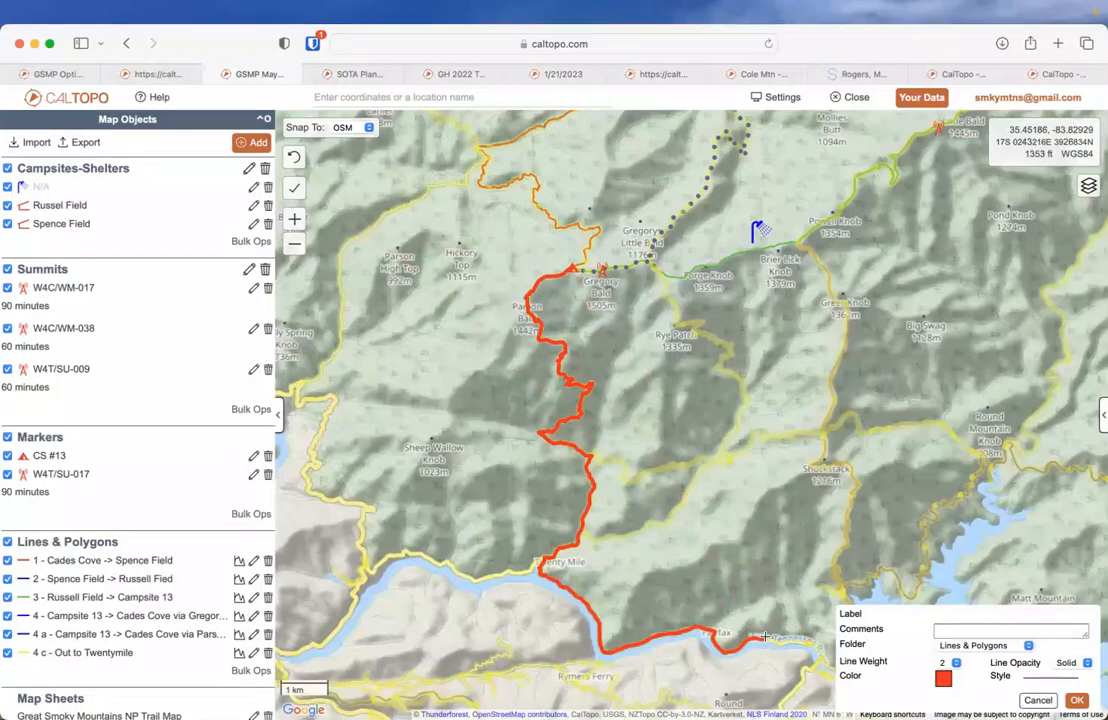
pyautogui.click(764, 642)
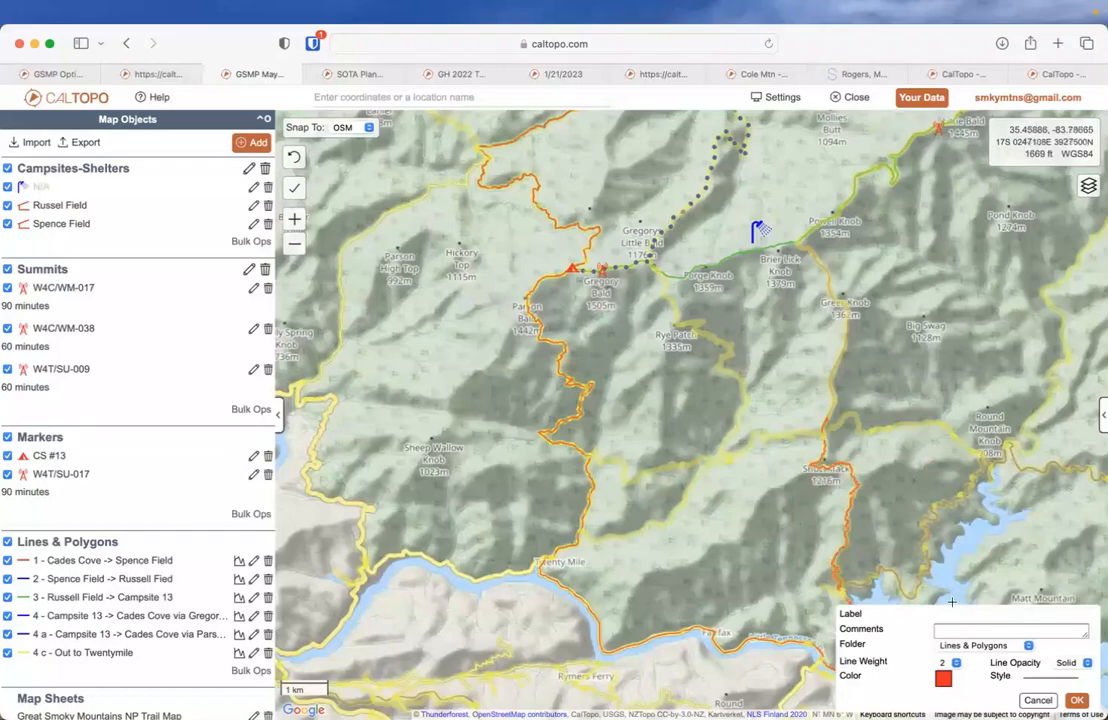
pyautogui.click(829, 425)
pyautogui.click(1076, 700)
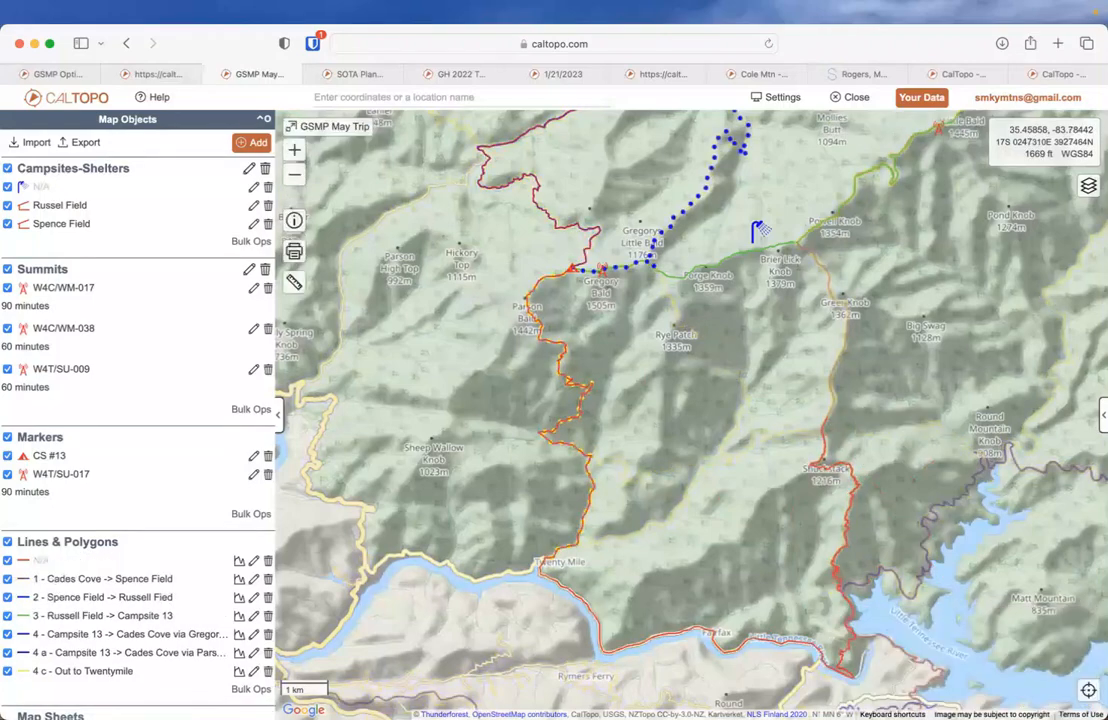
# Step: Delete the unnamed red line that runs through CS #13 toward Shuckstack
pyautogui.scroll(-1, 127, 332)
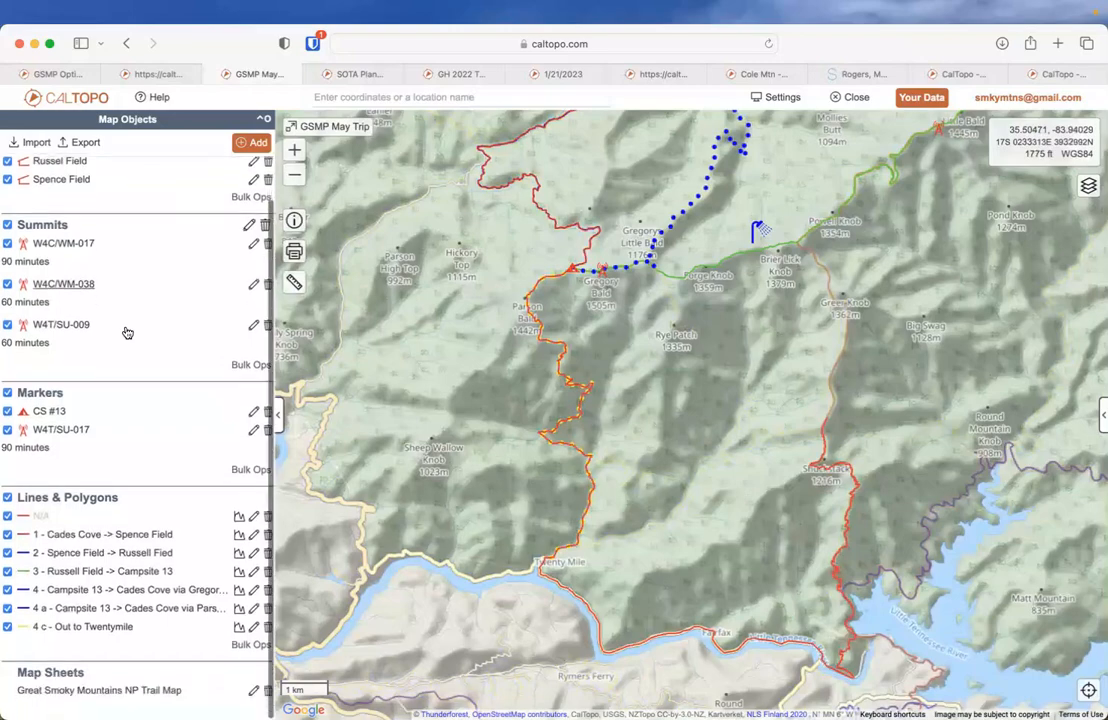
pyautogui.scroll(1, 93, 438)
pyautogui.scroll(-1, 93, 438)
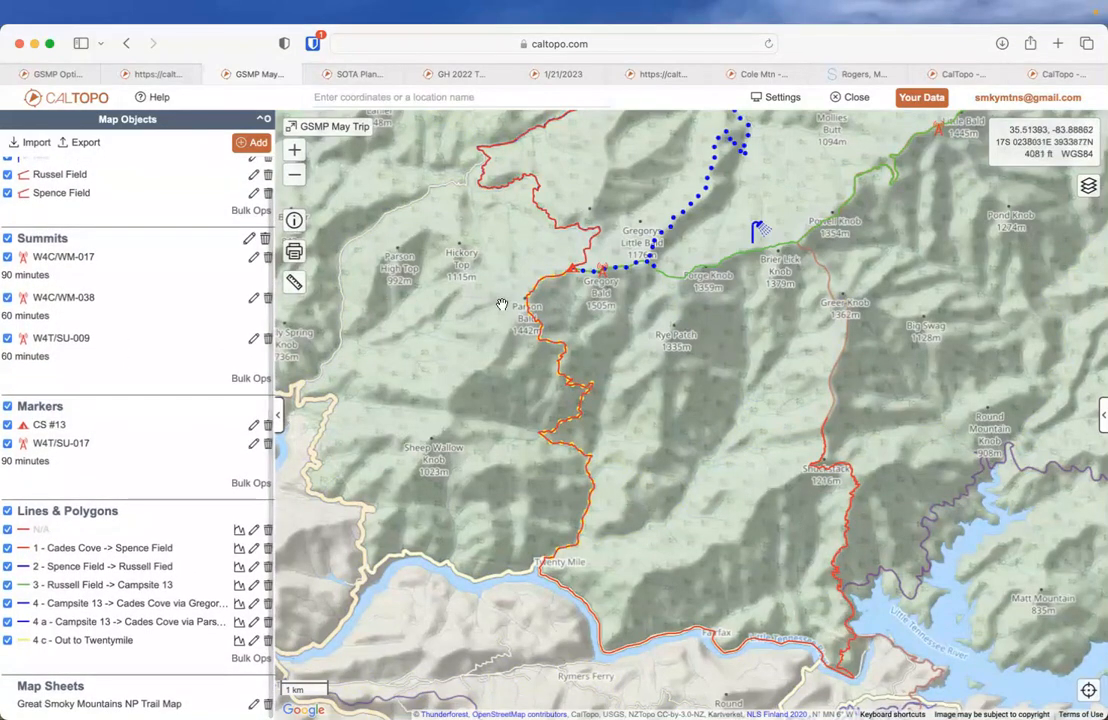
pyautogui.click(578, 232)
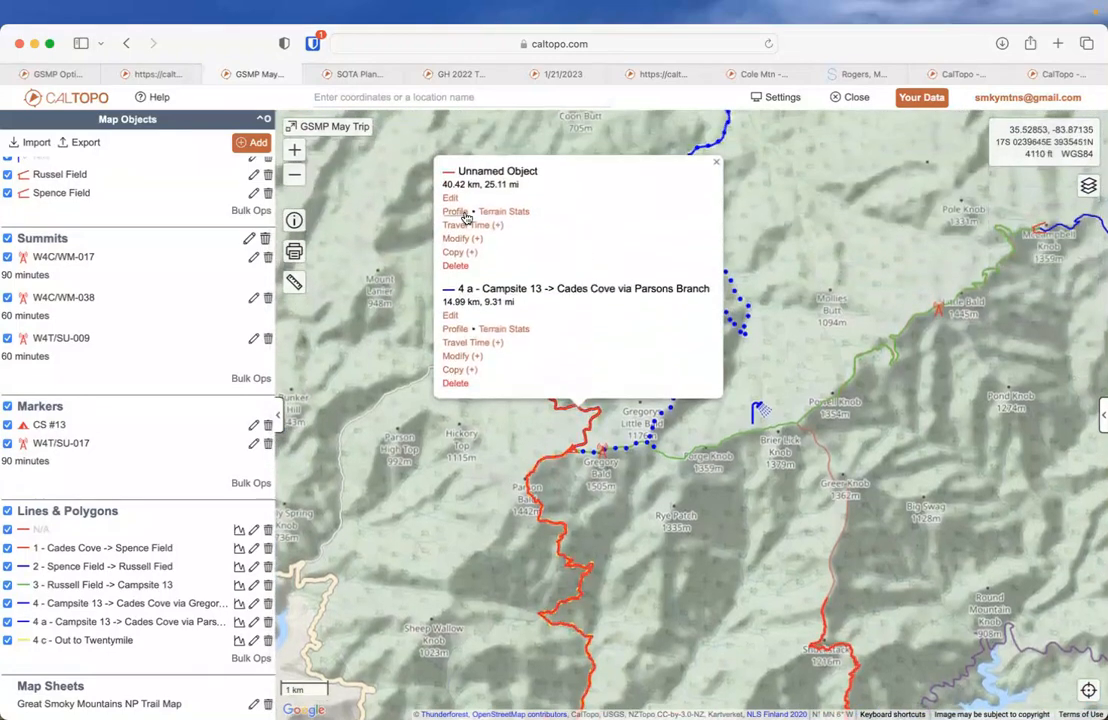
pyautogui.click(462, 270)
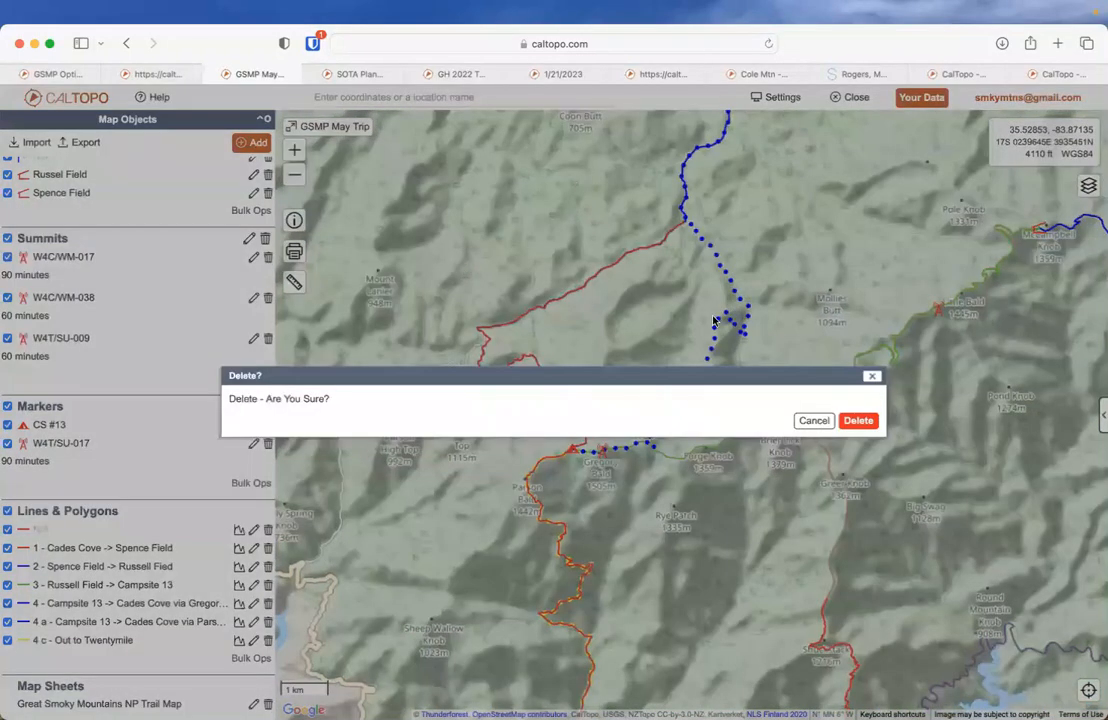
pyautogui.click(857, 422)
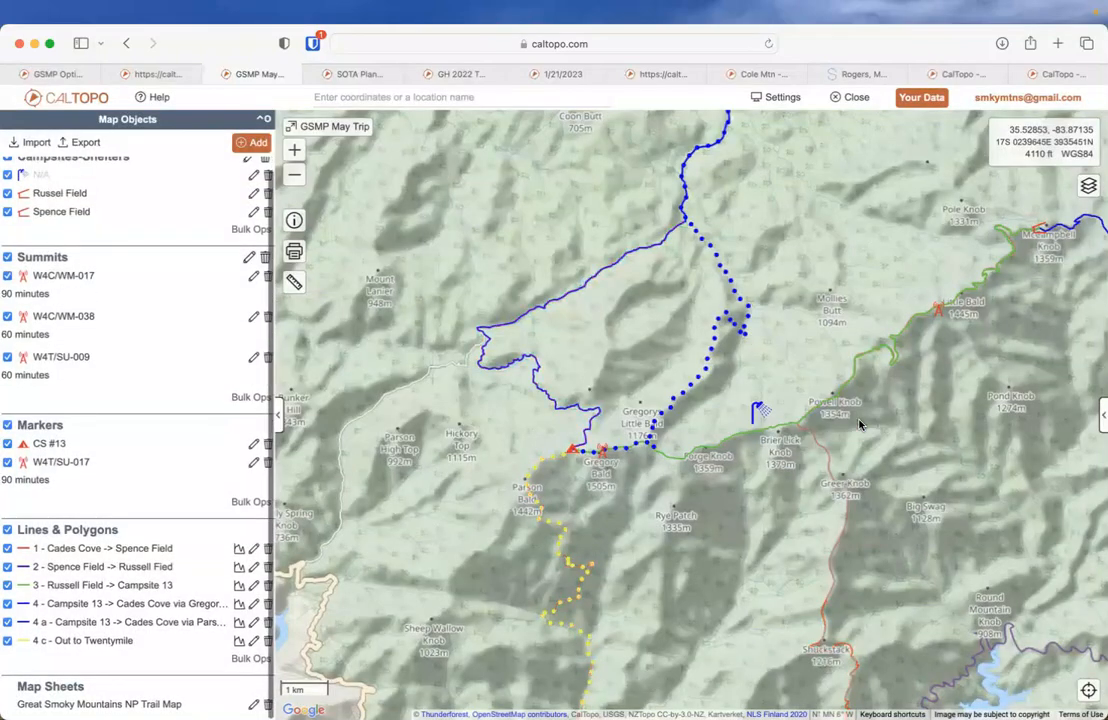
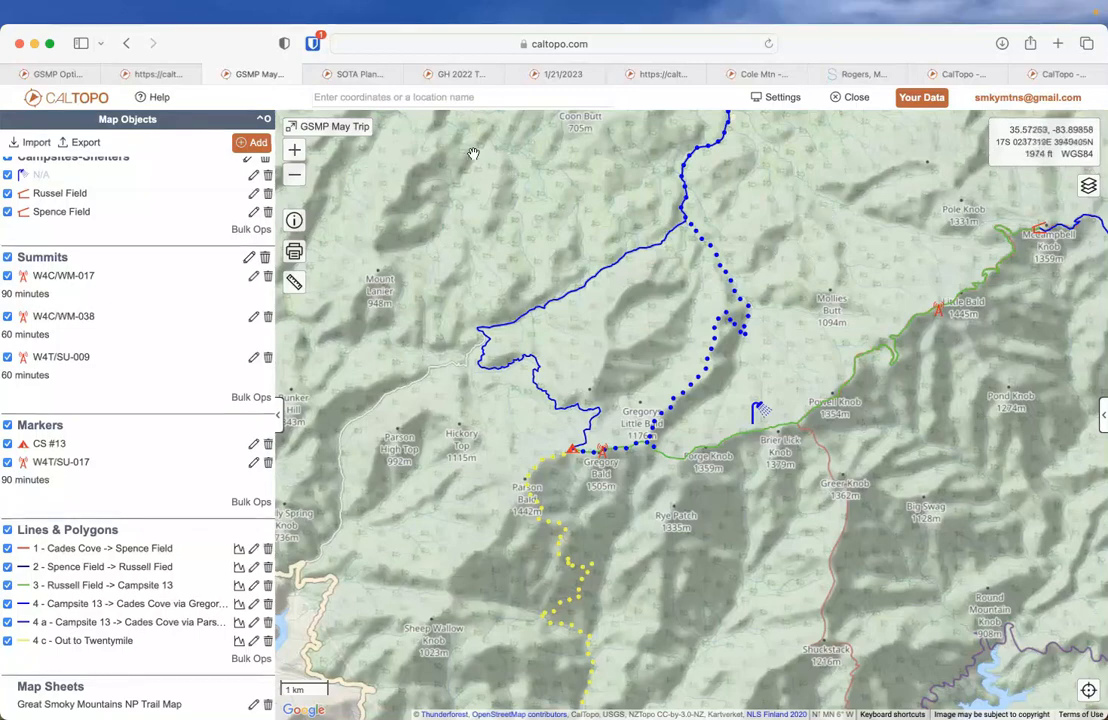
# Step: Open a blank CalTopo map in a new browser tab and go to "bear mountain ny"
pyautogui.press('super+t')
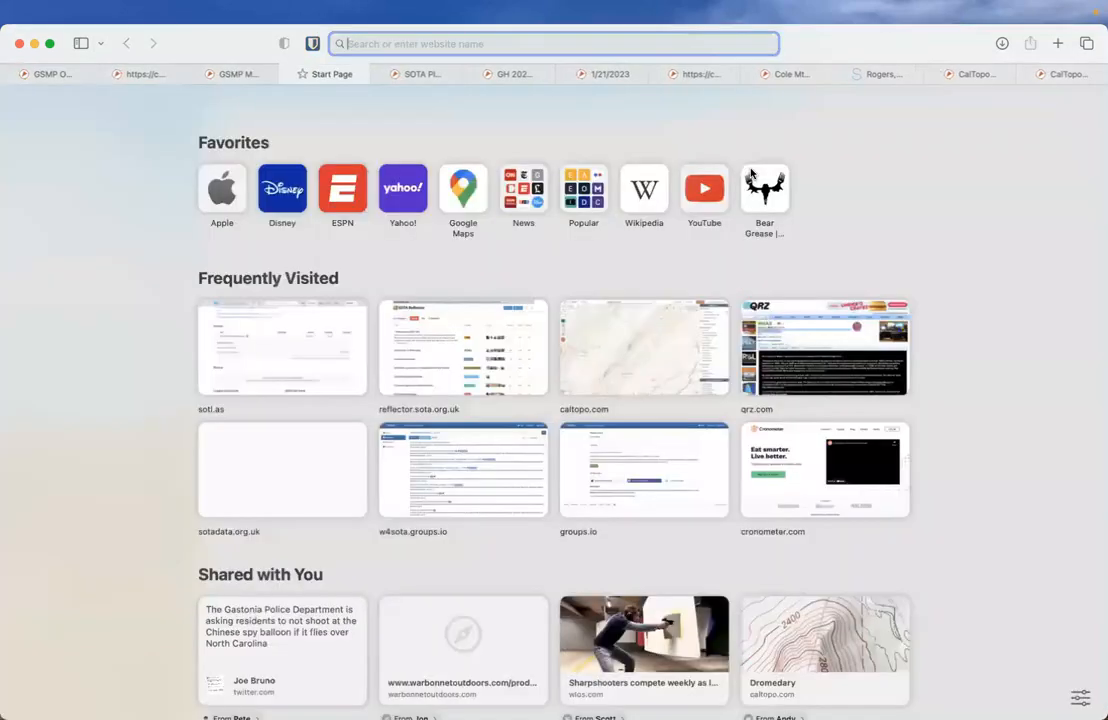
pyautogui.click(598, 345)
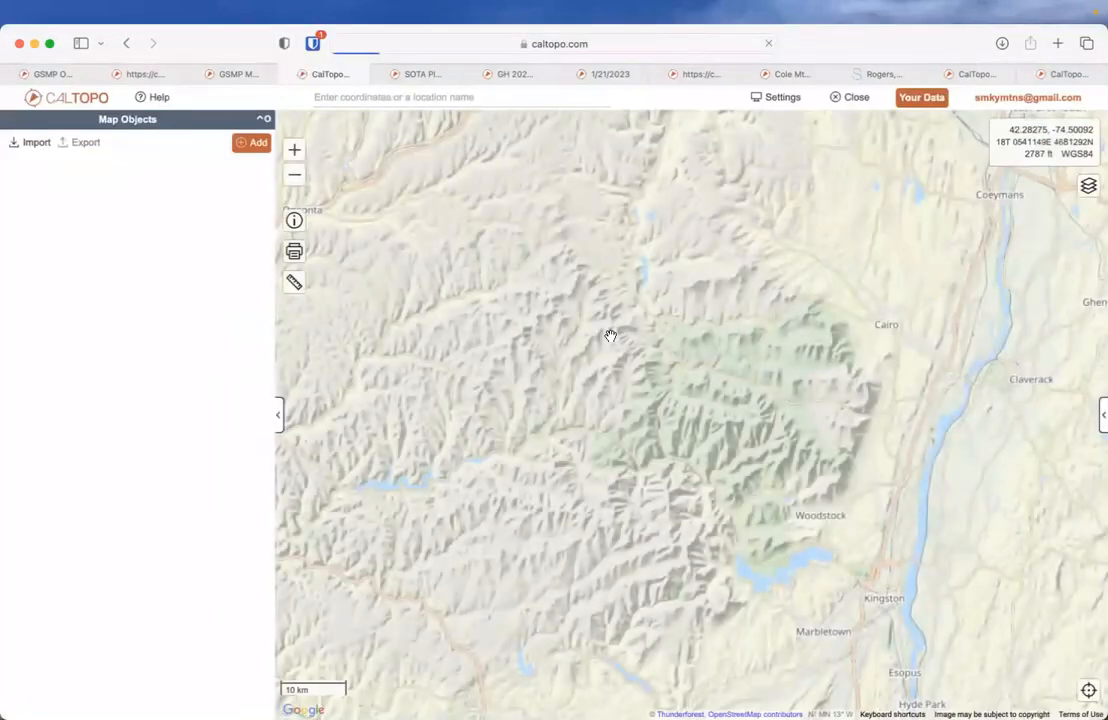
pyautogui.click(500, 97)
pyautogui.write('bear ')
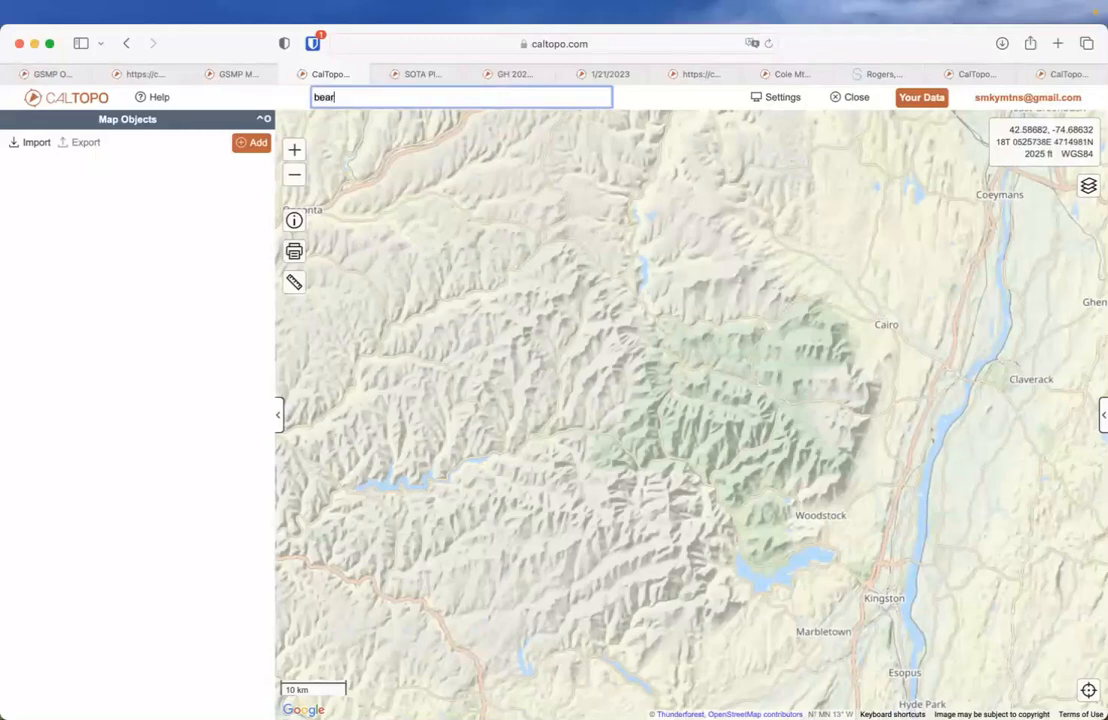
pyautogui.write('mountain ny')
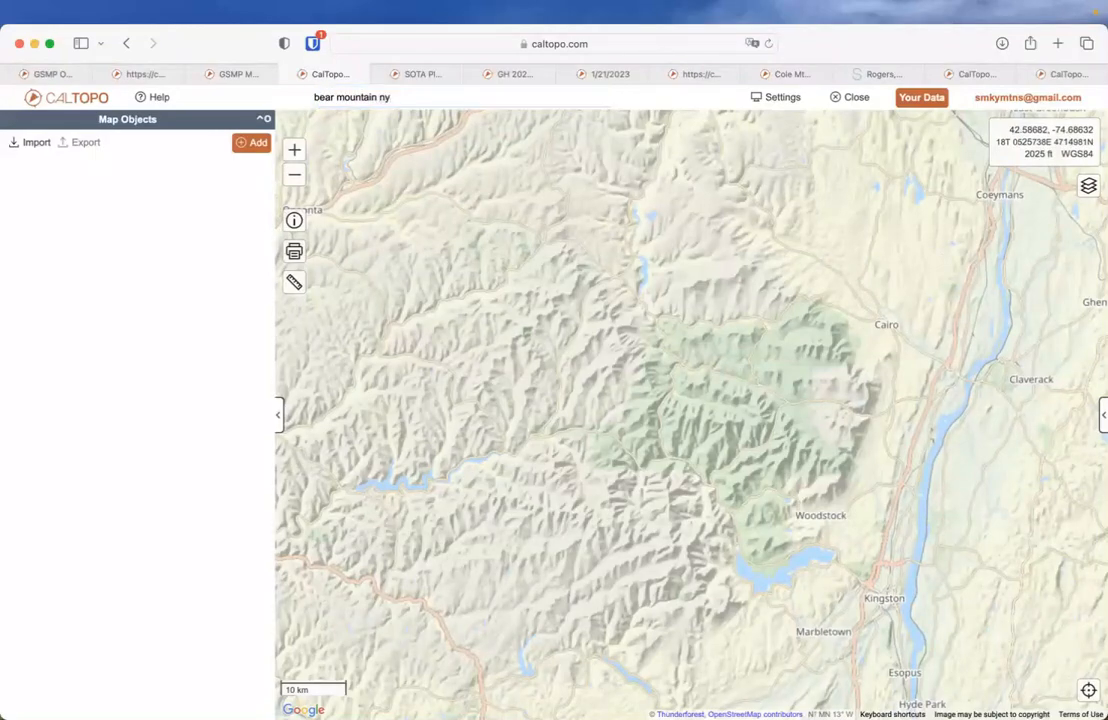
pyautogui.press('Return')
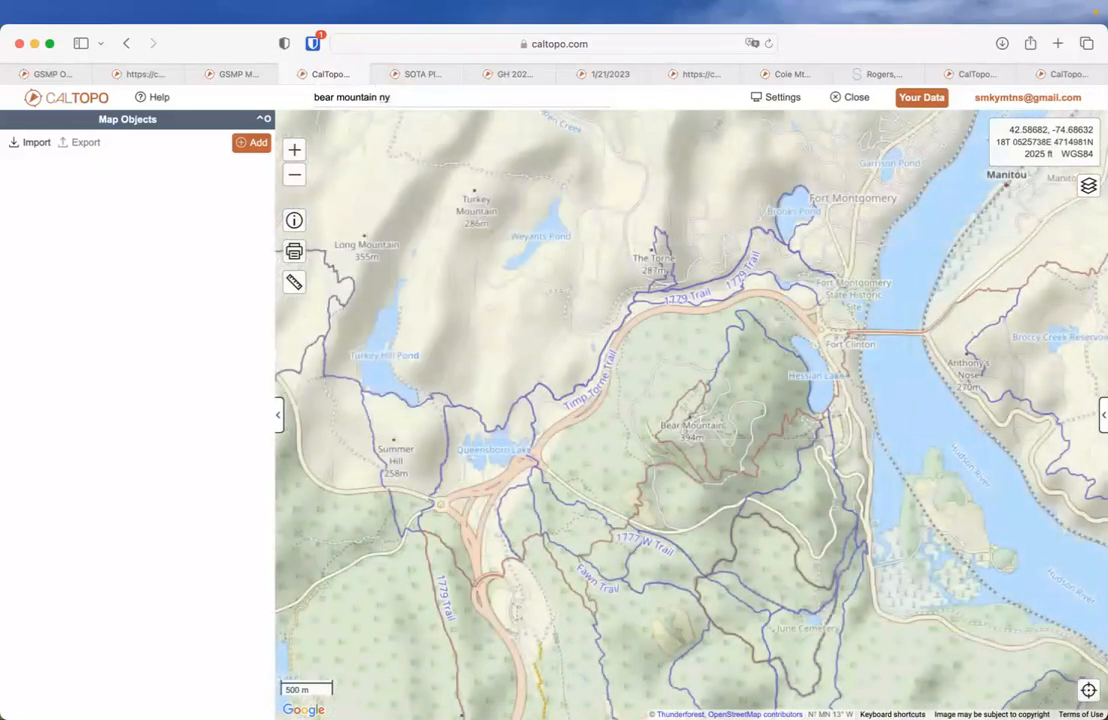
pyautogui.moveTo(636, 372); pyautogui.dragTo(564, 225)
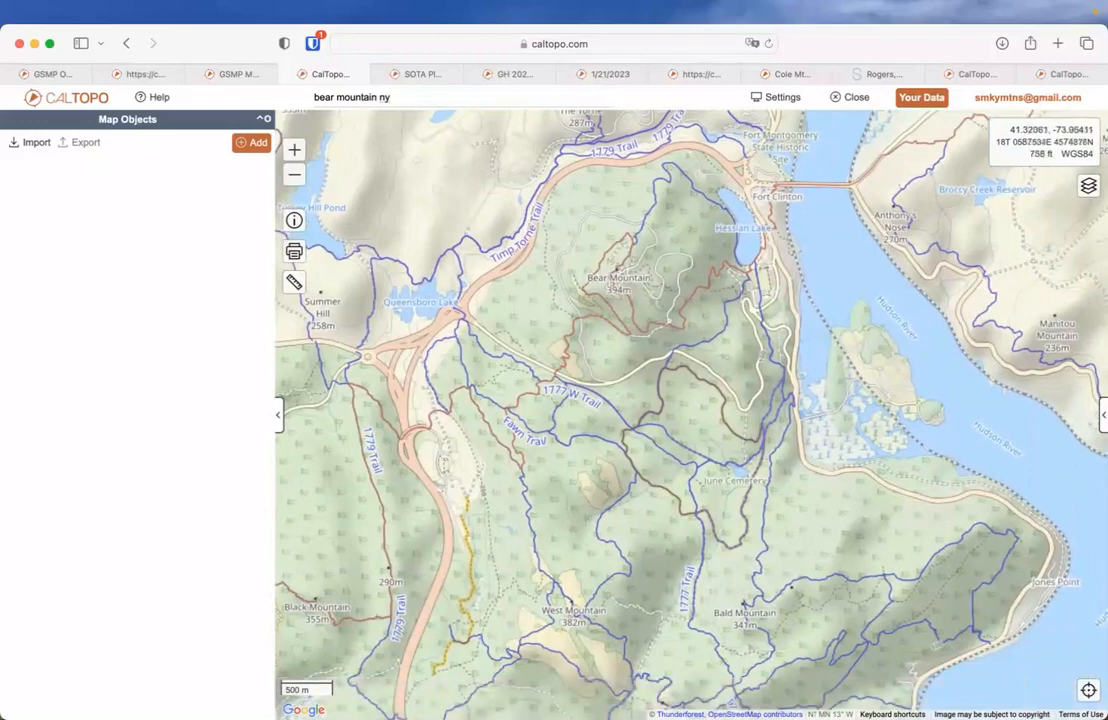
# Step: Stack the Bear Mountain SP Trail Map sheet over the TF Outdoors base layer at 100% opacity
pyautogui.click(1088, 186)
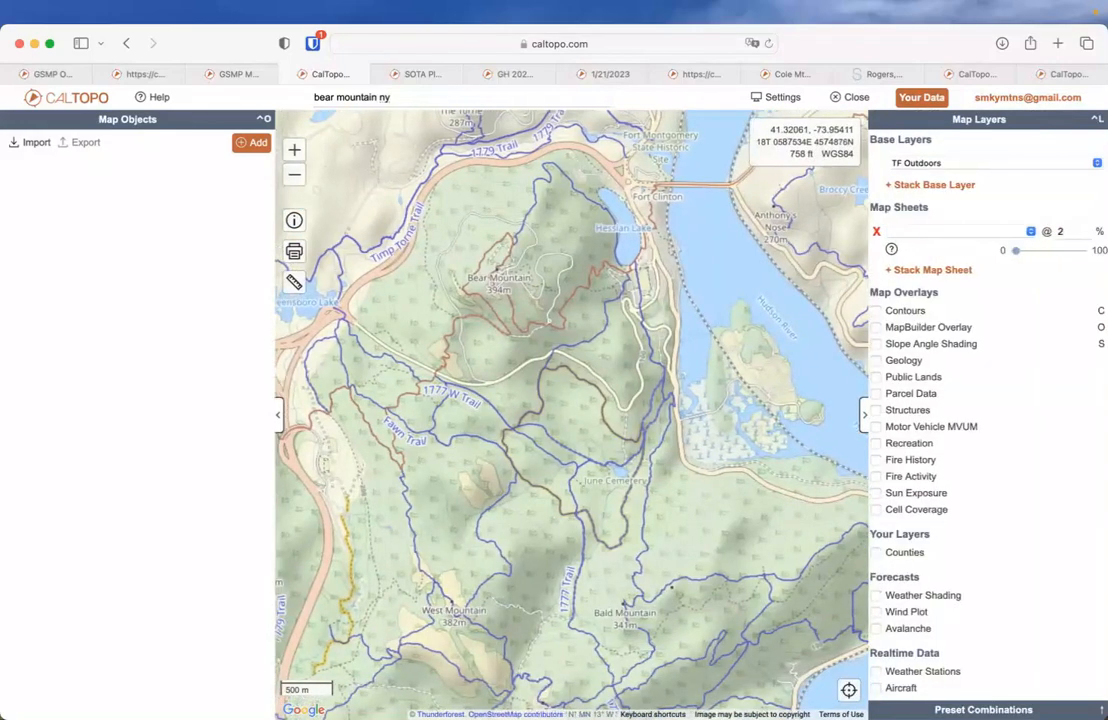
pyautogui.click(932, 270)
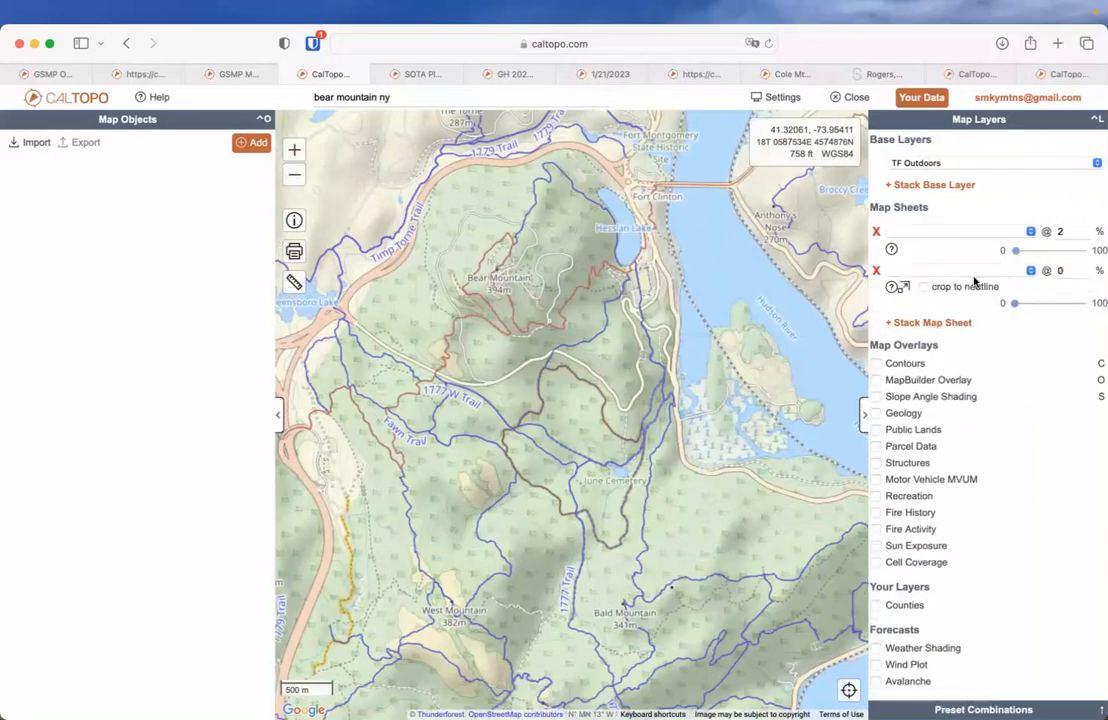
pyautogui.click(978, 276)
pyautogui.click(975, 286)
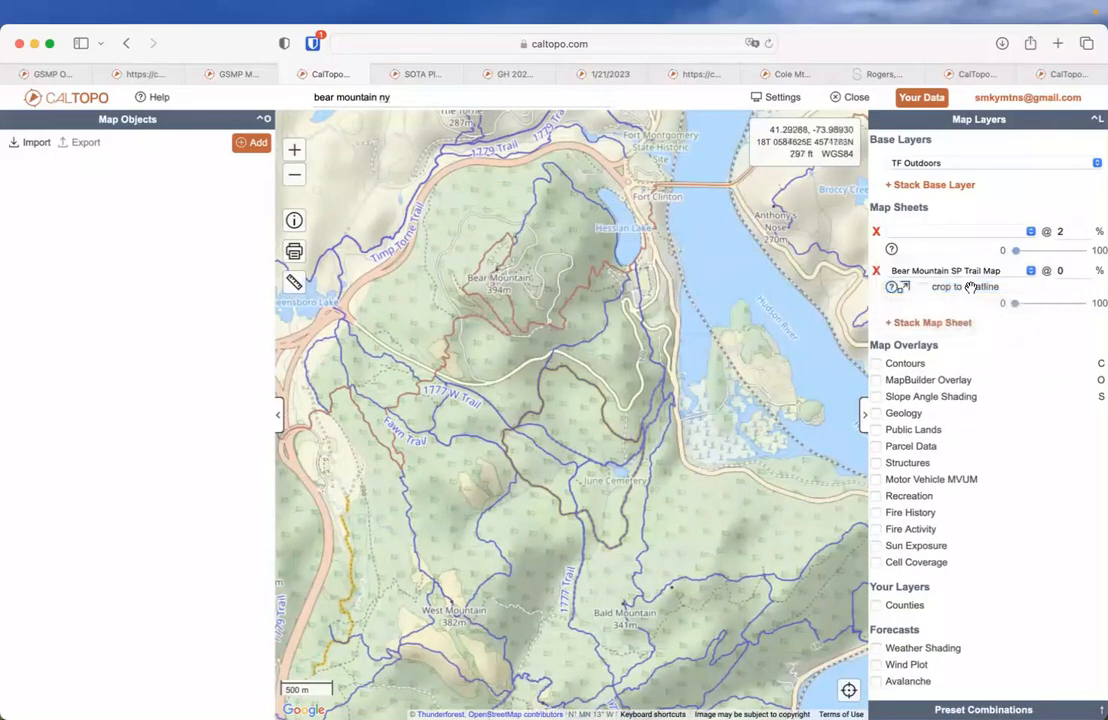
pyautogui.moveTo(1013, 303); pyautogui.dragTo(1082, 302)
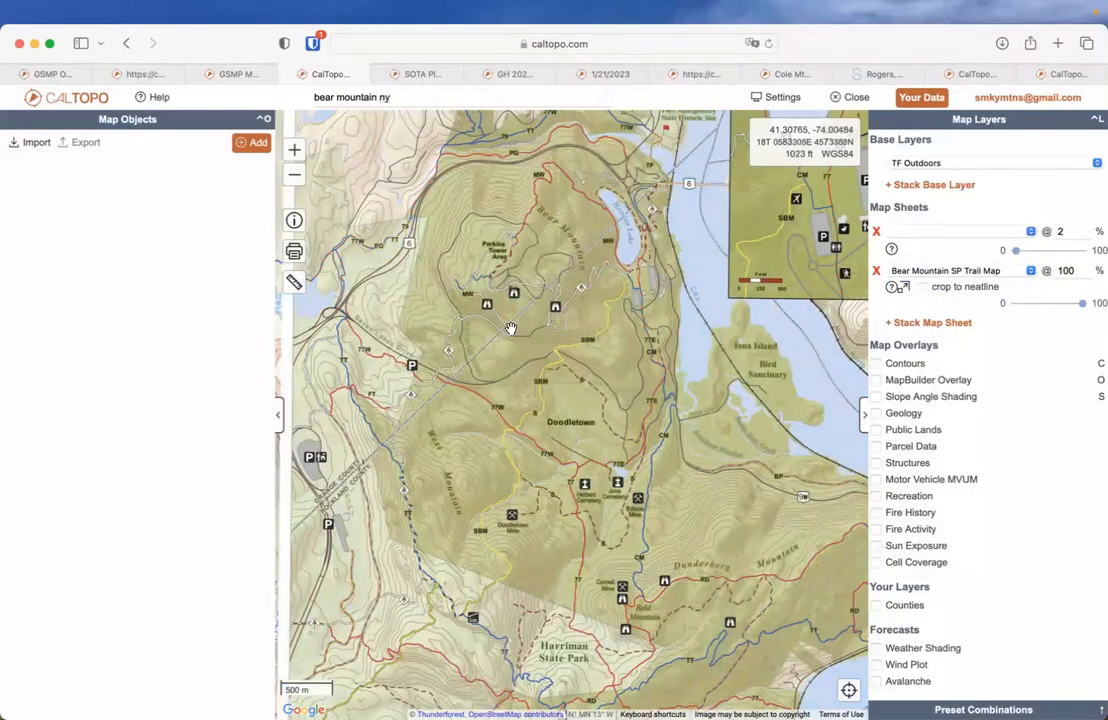
# Step: Collapse the map objects and map layers lists to give the Bear Mountain trail map the full window
pyautogui.scroll(2, 511, 328)
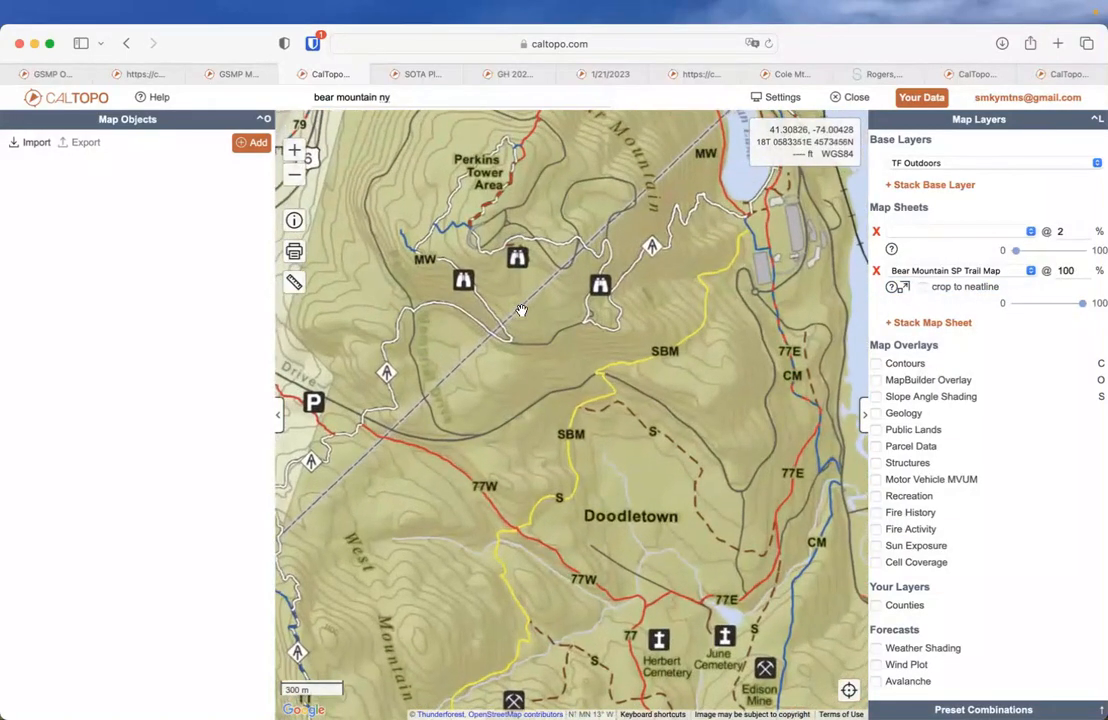
pyautogui.click(281, 419)
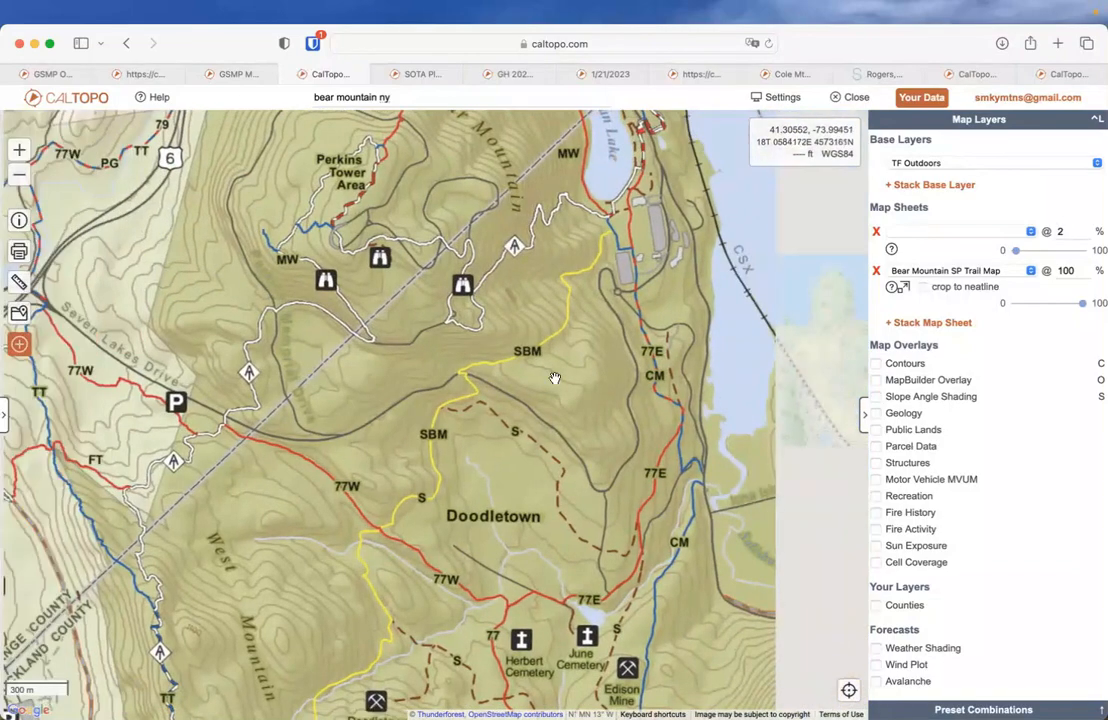
pyautogui.click(865, 416)
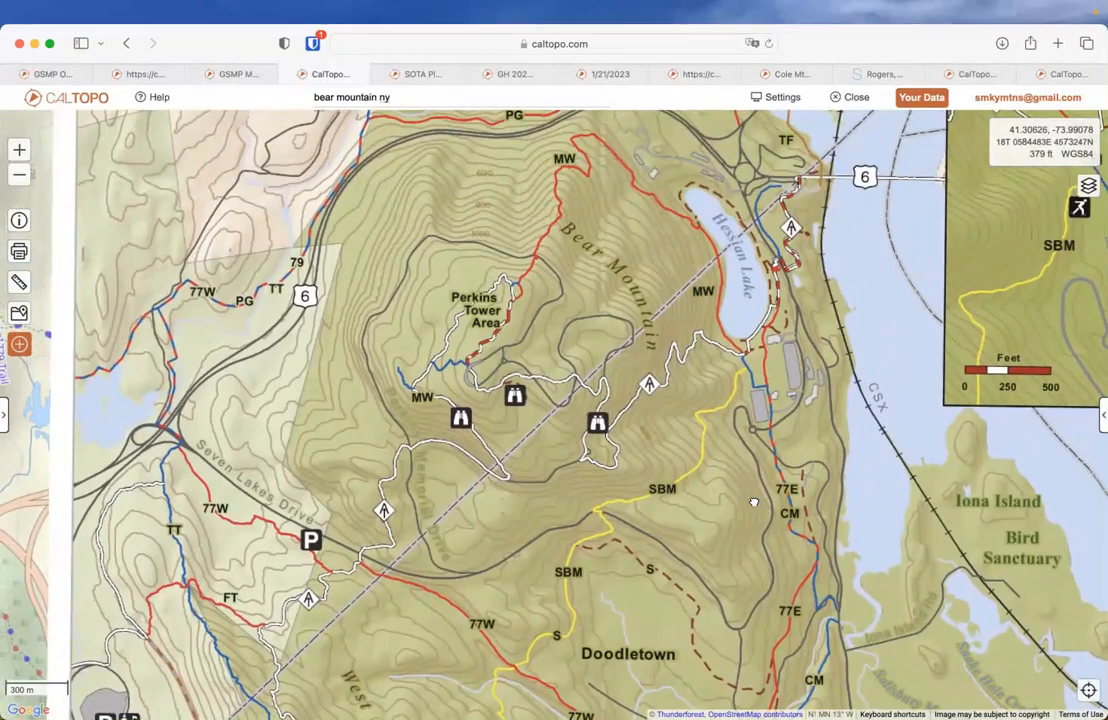
# Step: Draw a line snapped to OSM, about 3 km long, from east of Hessian Lake along the MW trail to the Perkins Tower area
pyautogui.hotkey('shift', 'l')
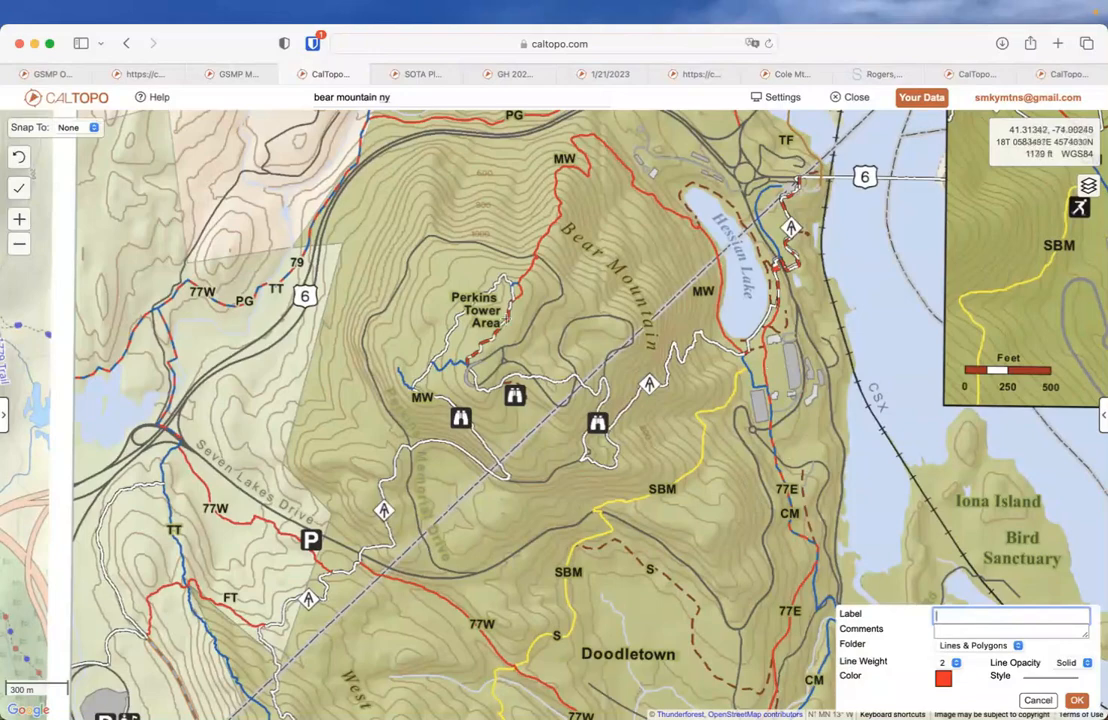
pyautogui.click(74, 129)
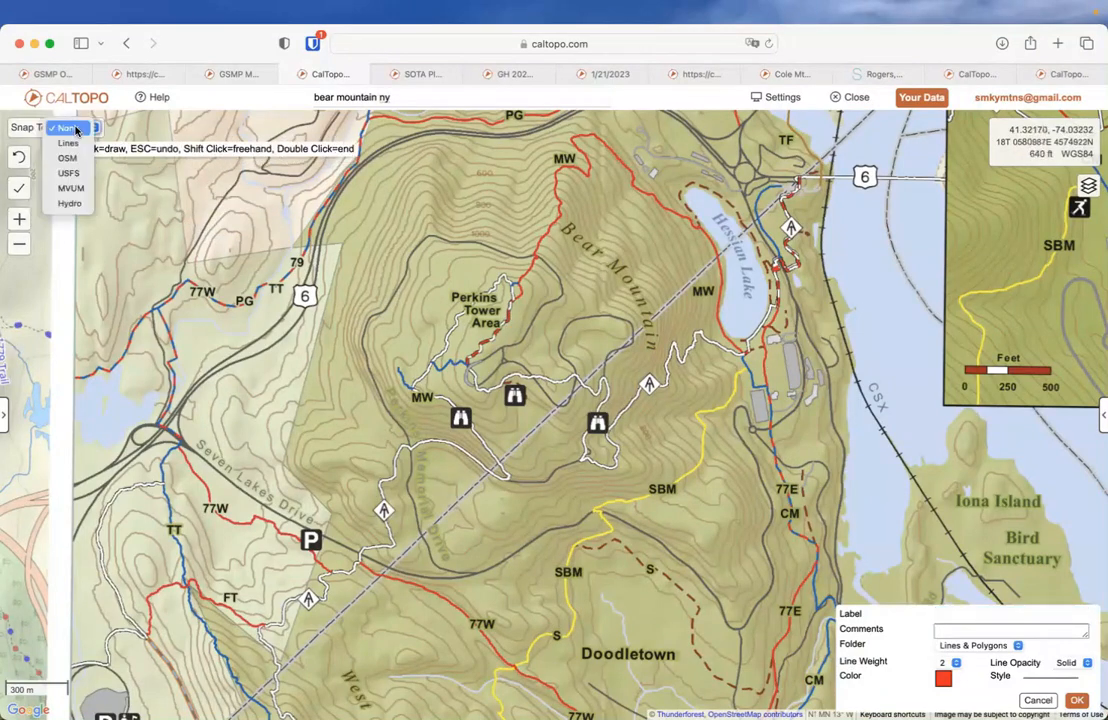
pyautogui.click(80, 158)
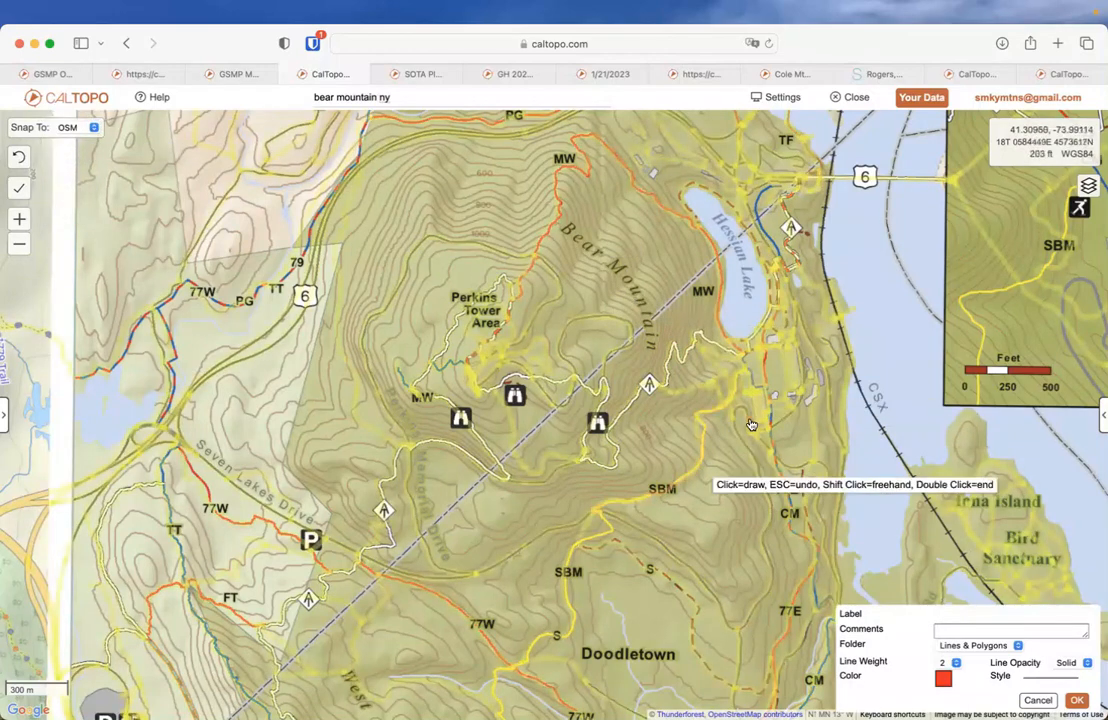
pyautogui.click(780, 266)
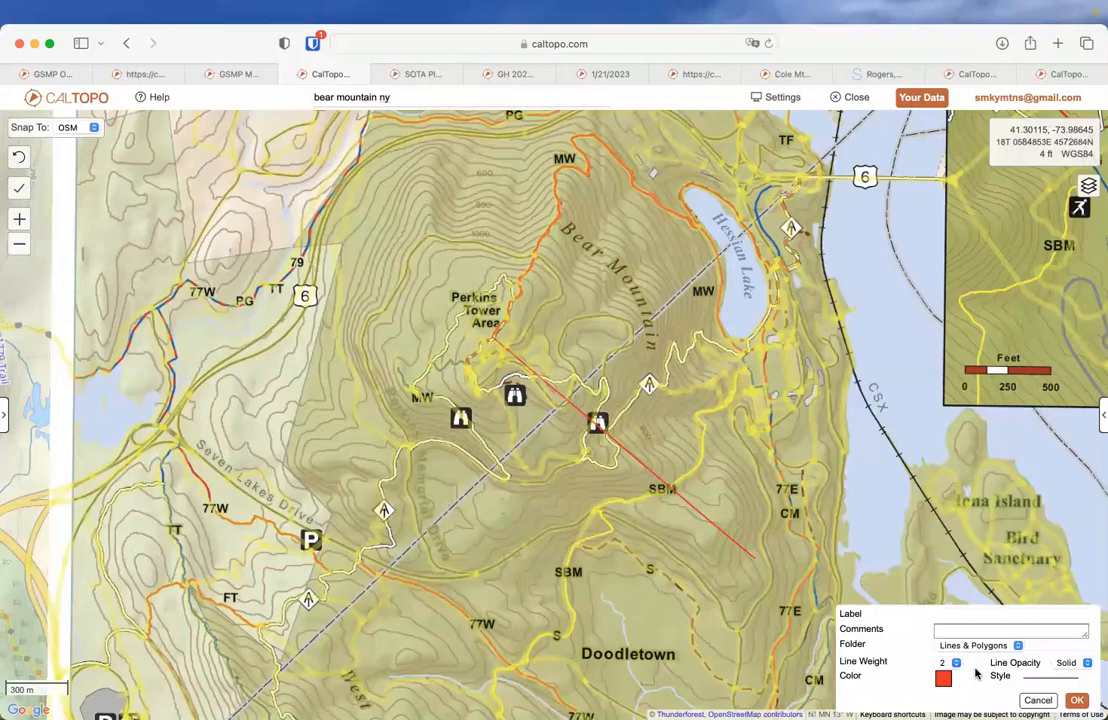
pyautogui.click(1038, 700)
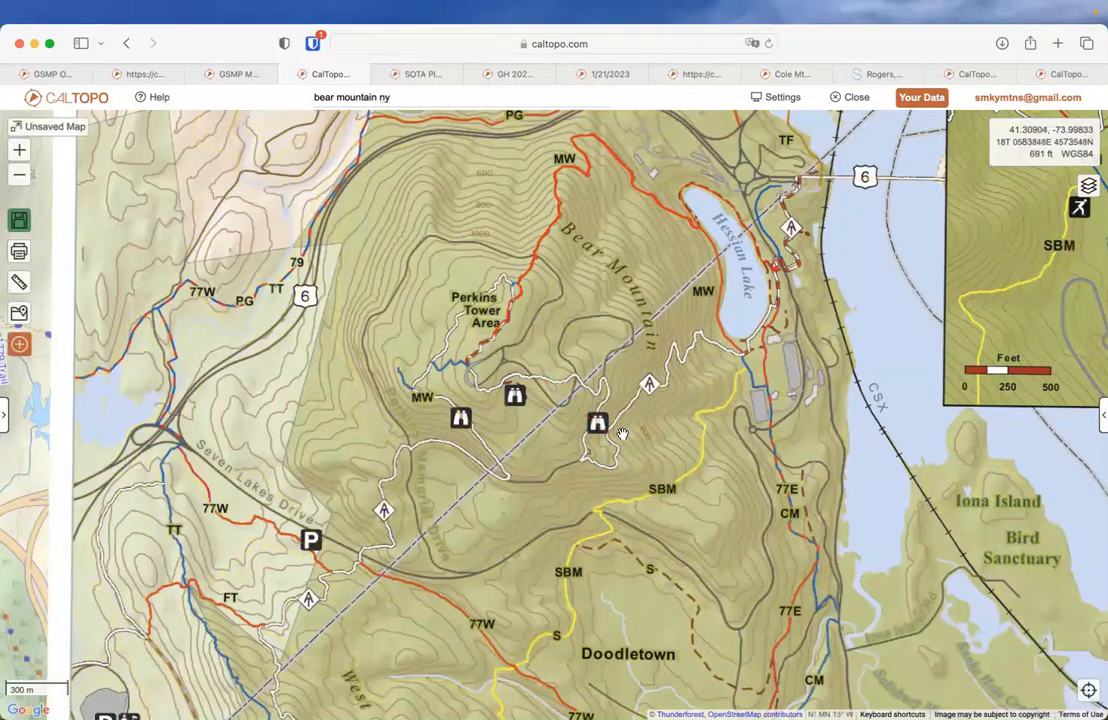
pyautogui.press('super+s')
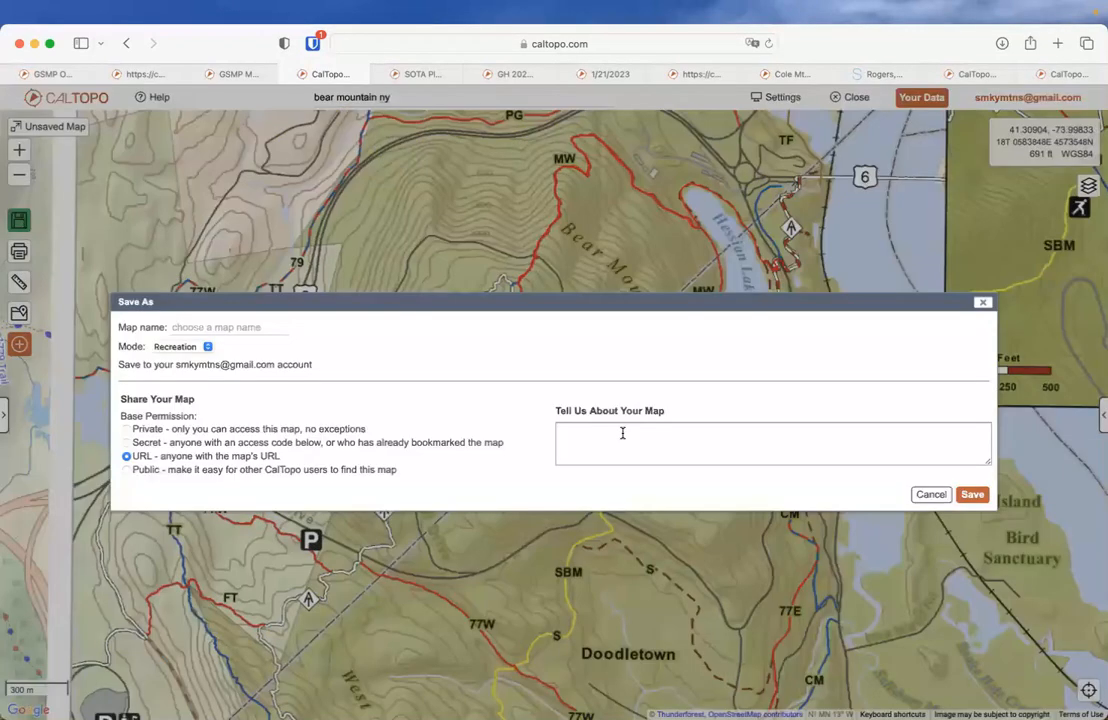
pyautogui.click(982, 302)
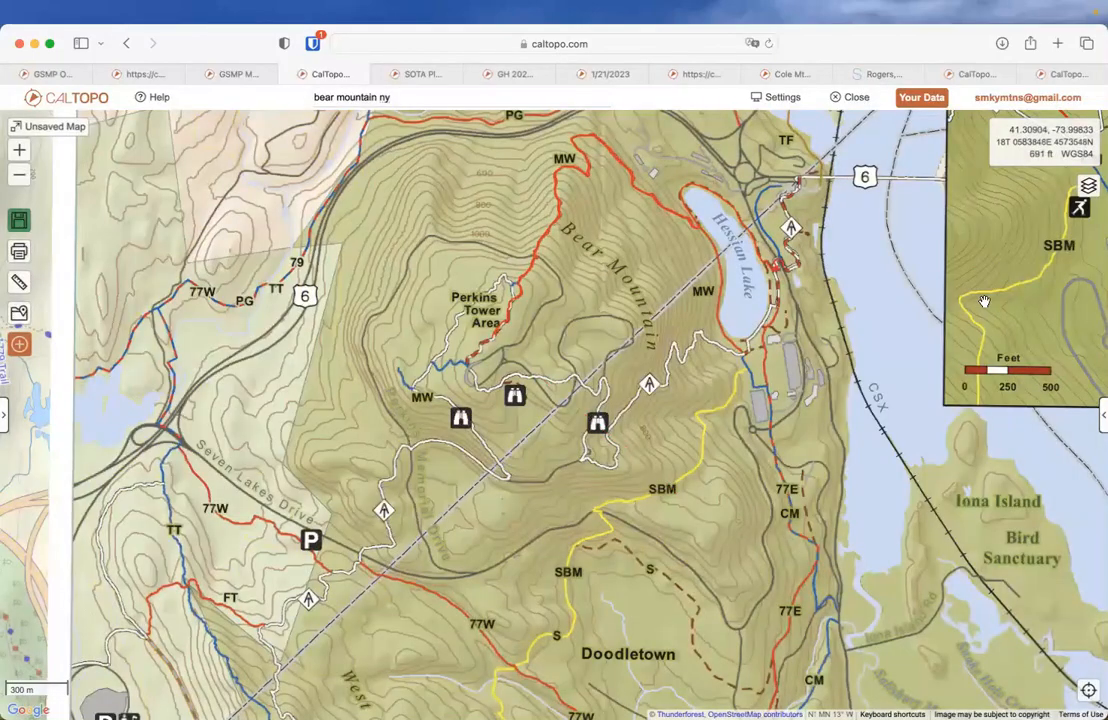
# Step: Set the line weight of the new Bear Mountain trail line to 5
pyautogui.click(558, 229)
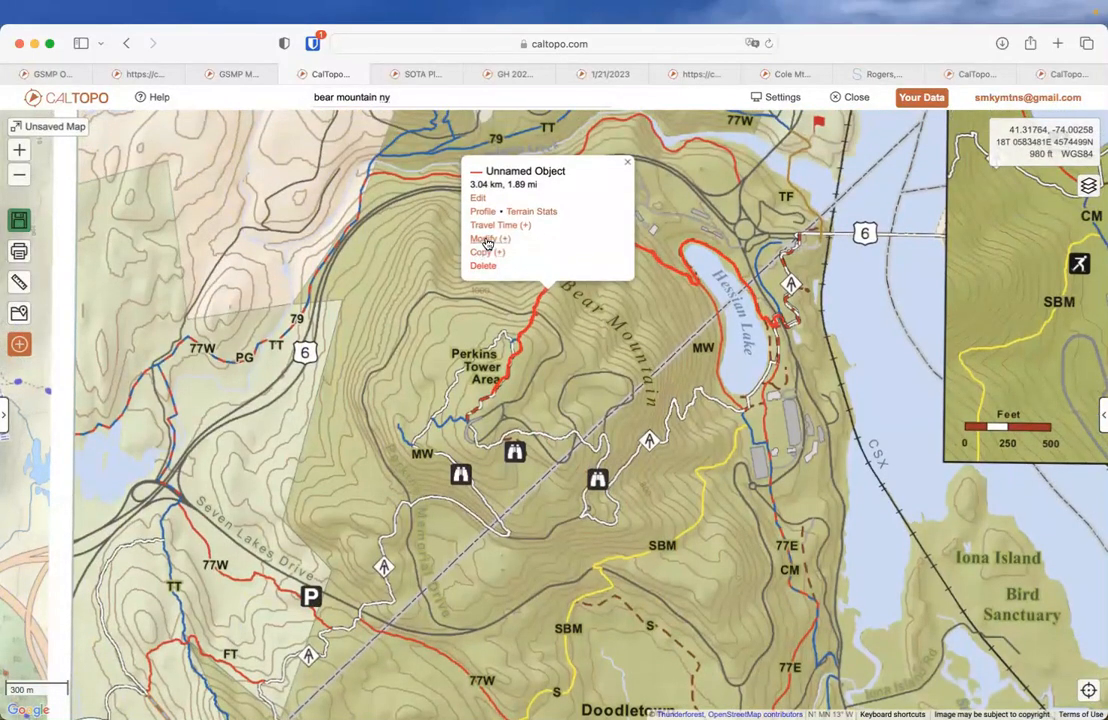
pyautogui.click(478, 199)
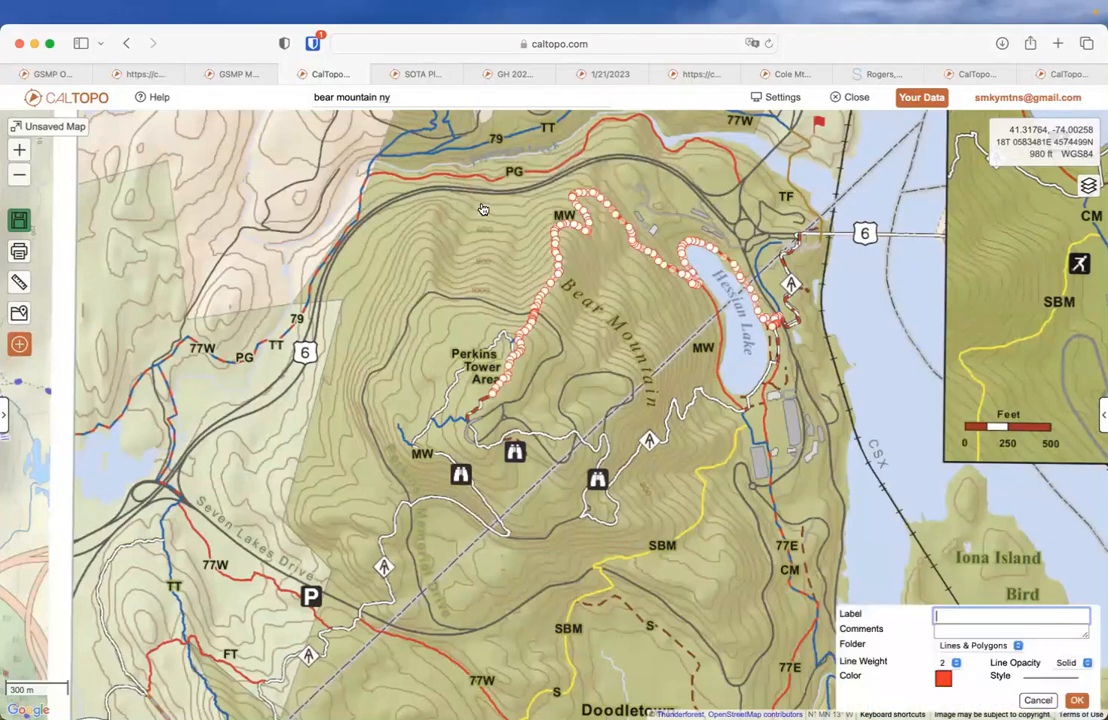
pyautogui.click(955, 665)
pyautogui.scroll(-3, 955, 665)
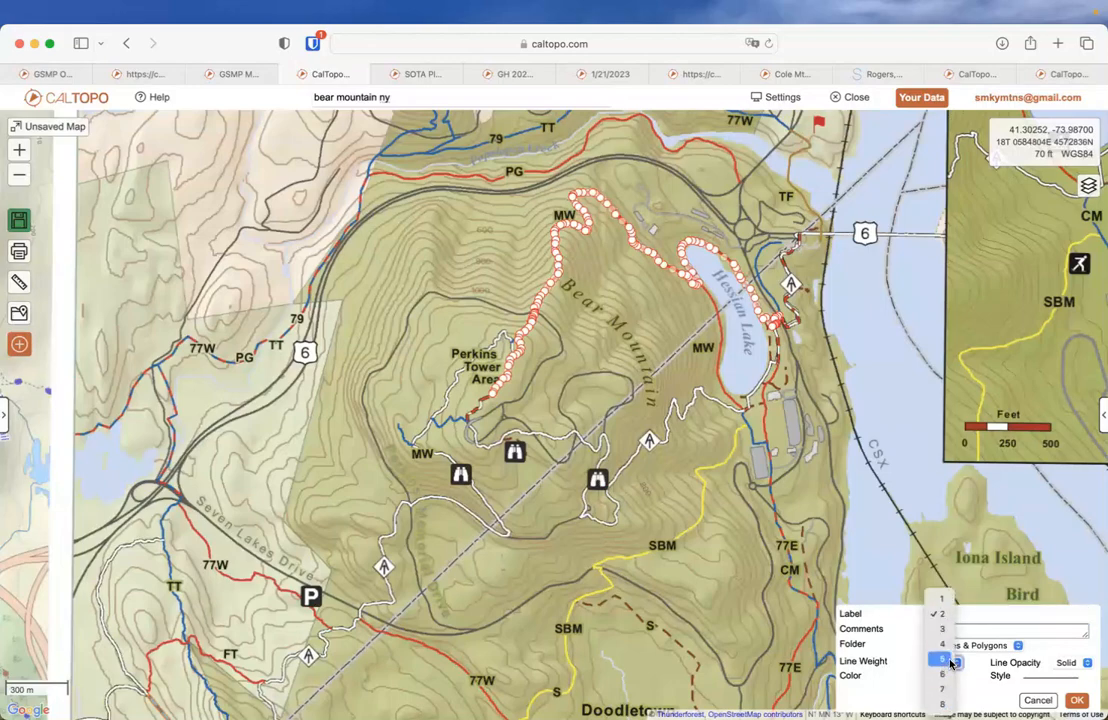
pyautogui.click(952, 661)
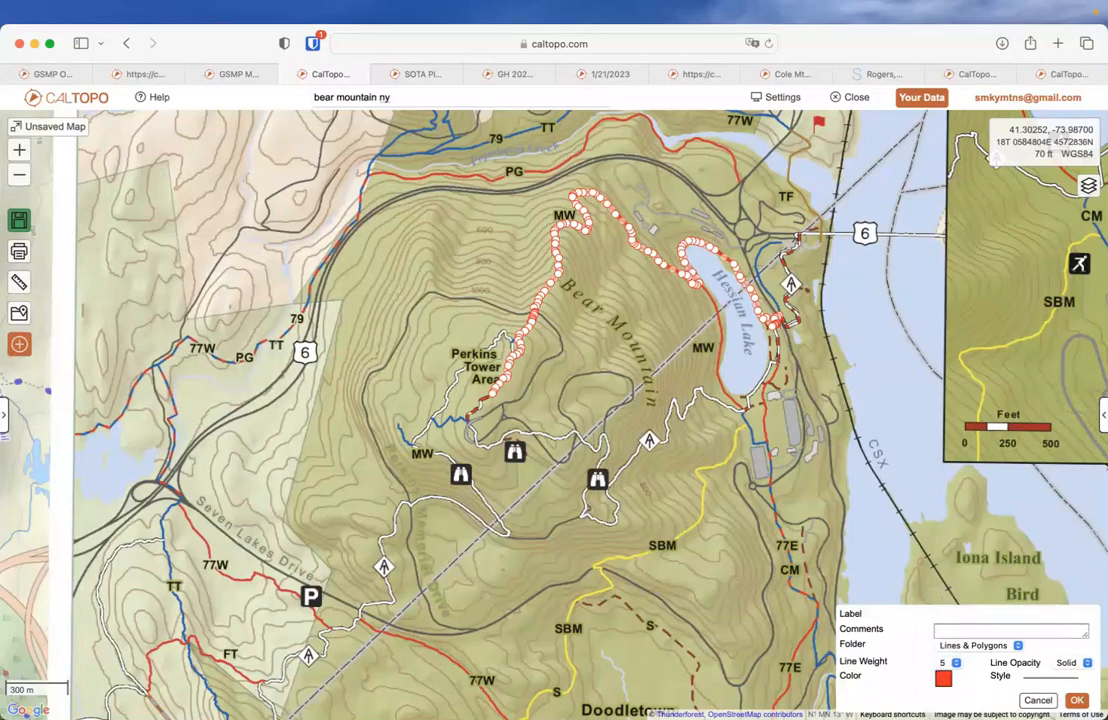
pyautogui.click(1077, 700)
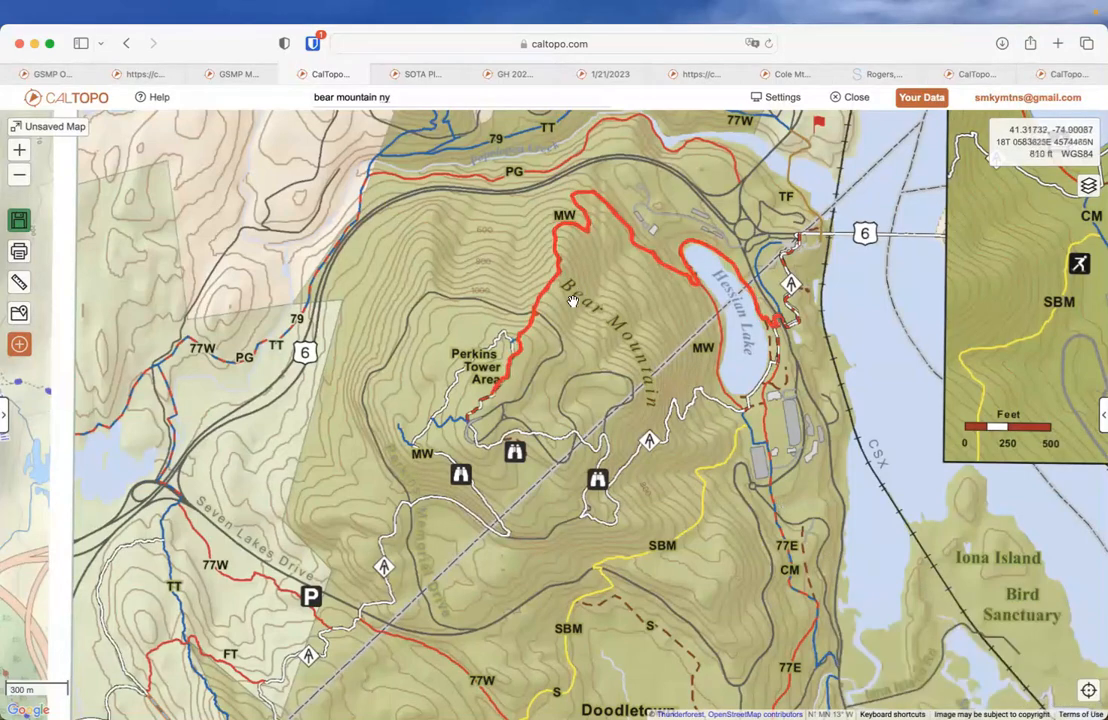
# Step: Change the Bear Mountain trail line to the directional style with repeated double arrowheads
pyautogui.click(537, 298)
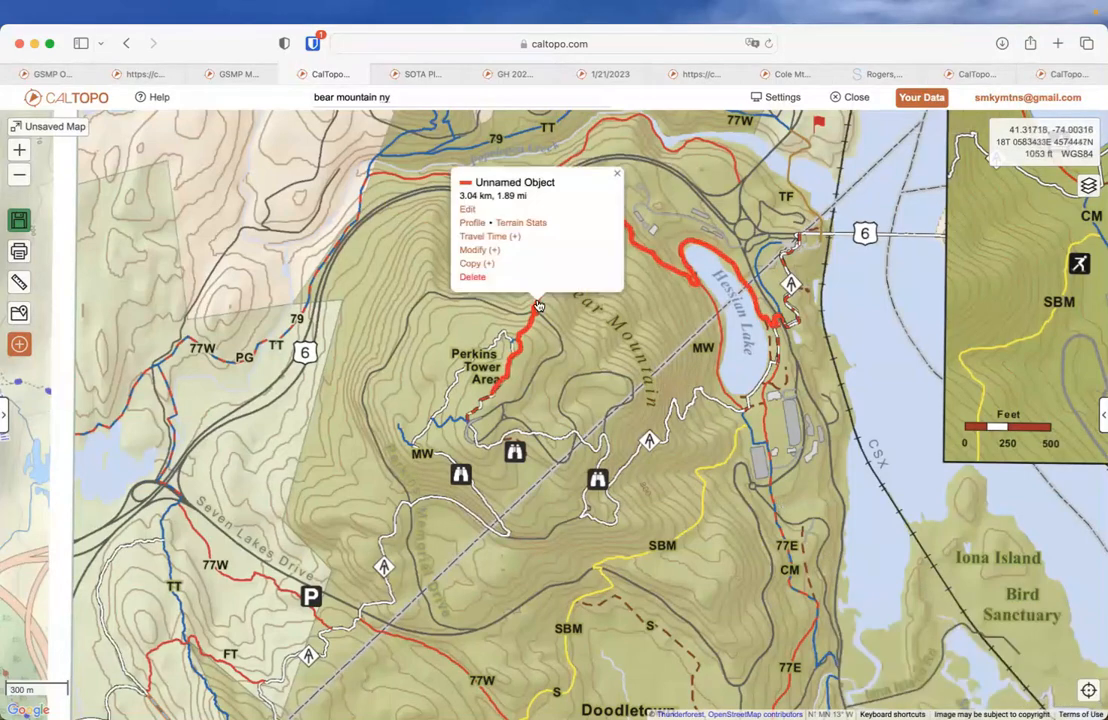
pyautogui.click(467, 209)
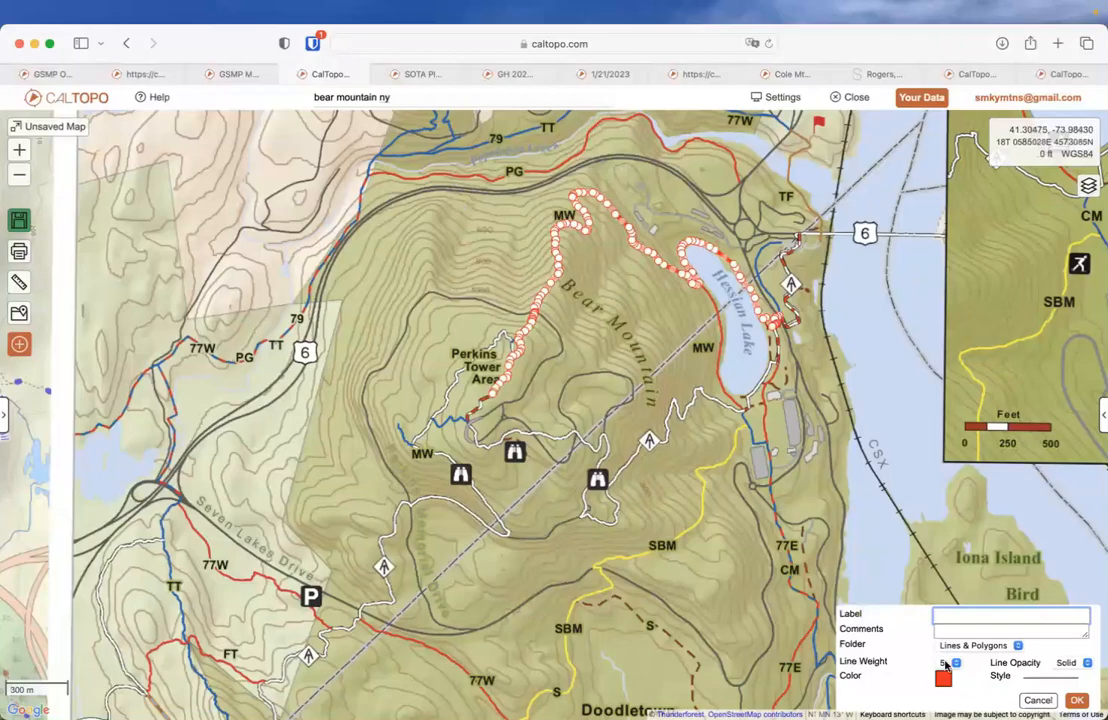
pyautogui.click(1039, 679)
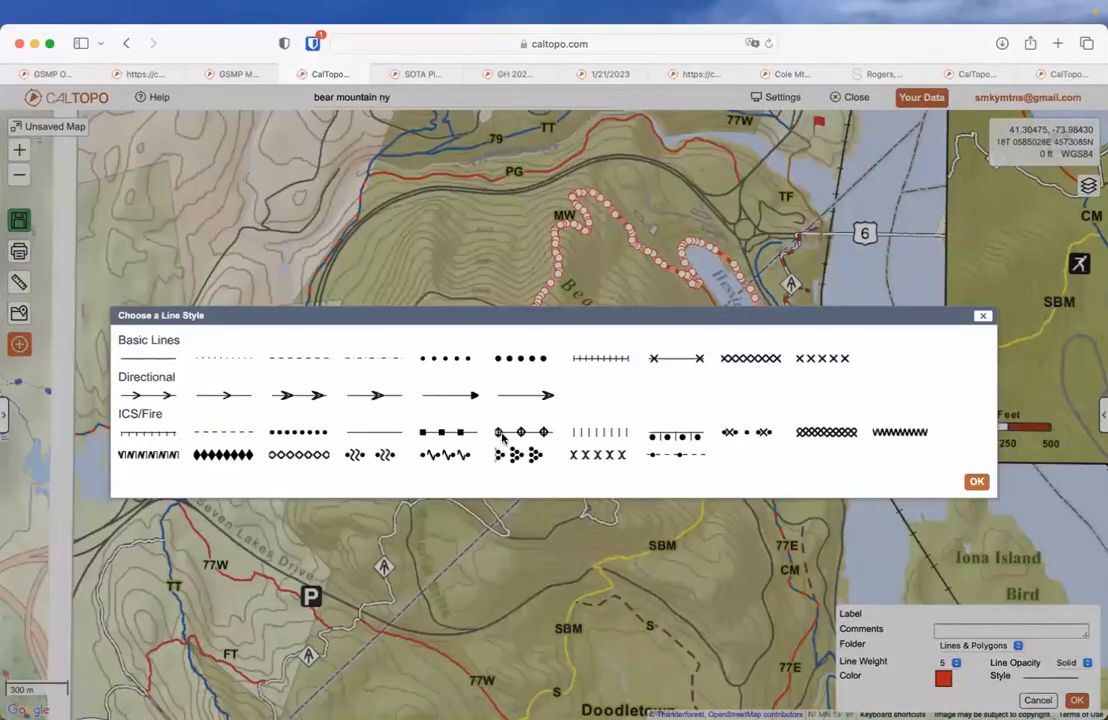
pyautogui.click(319, 396)
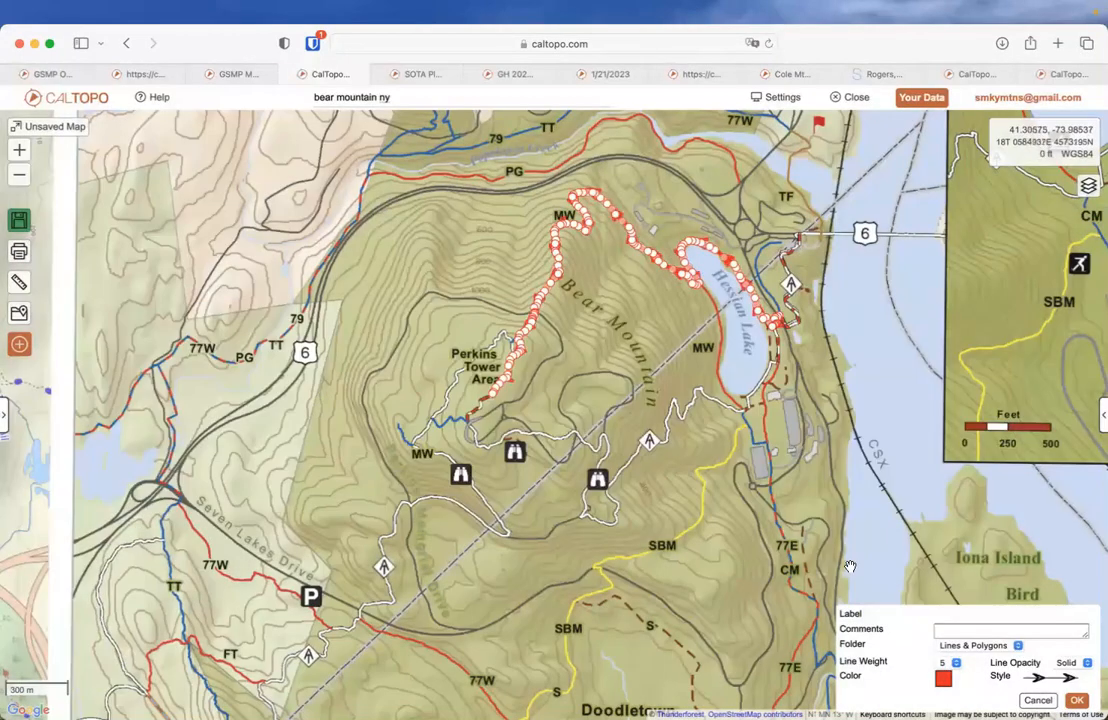
pyautogui.click(1077, 700)
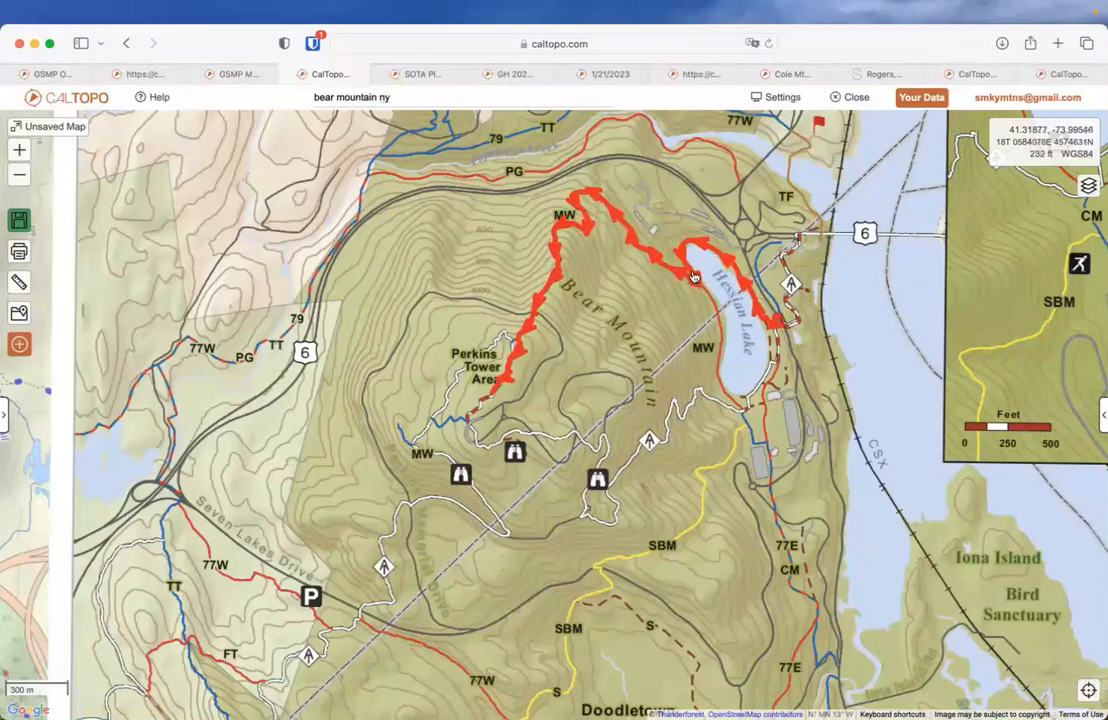
# Step: Set the arrowed Bear Mountain line's weight to 2 and bring up its object details
pyautogui.click(662, 255)
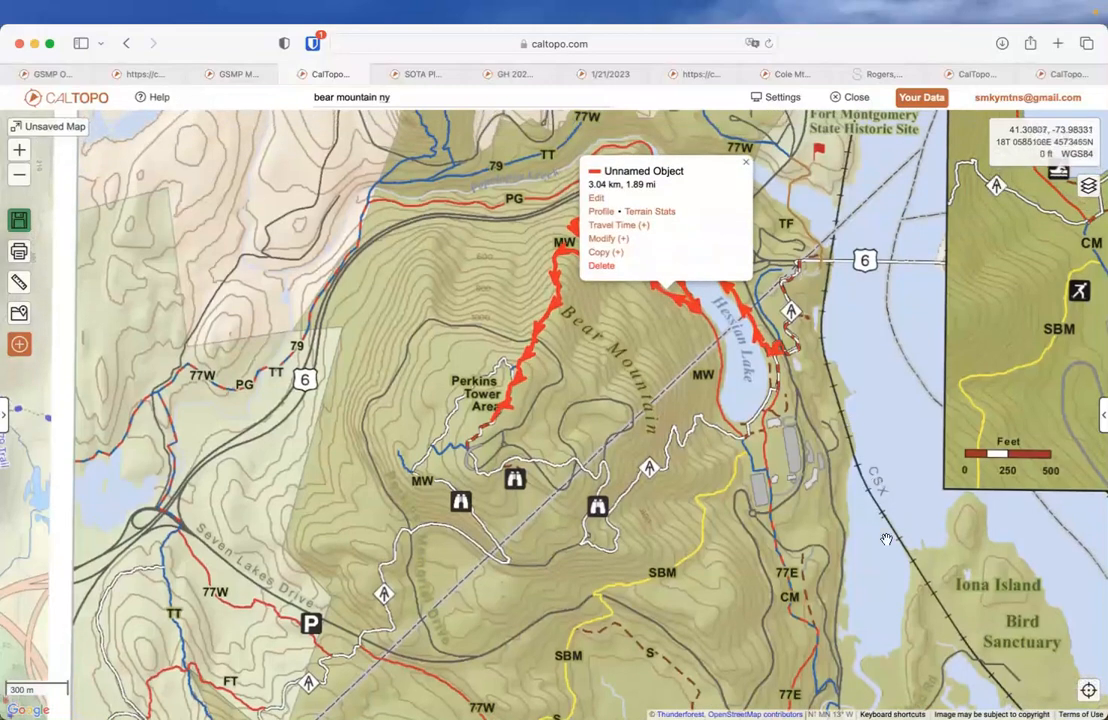
pyautogui.click(597, 198)
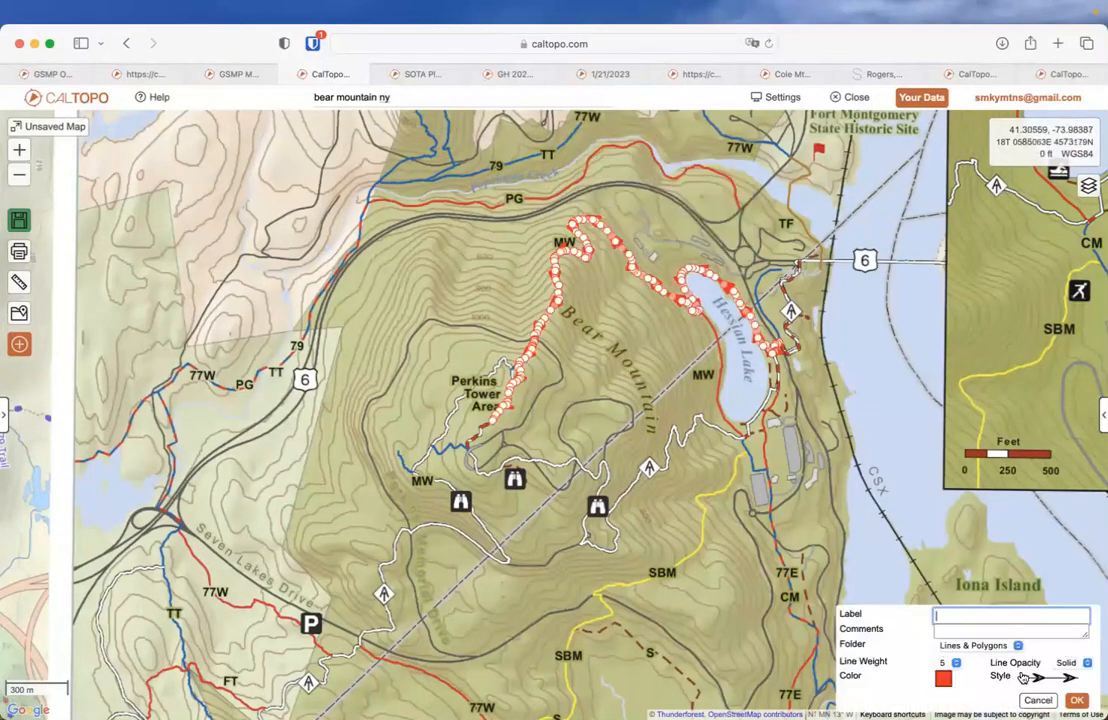
pyautogui.click(951, 663)
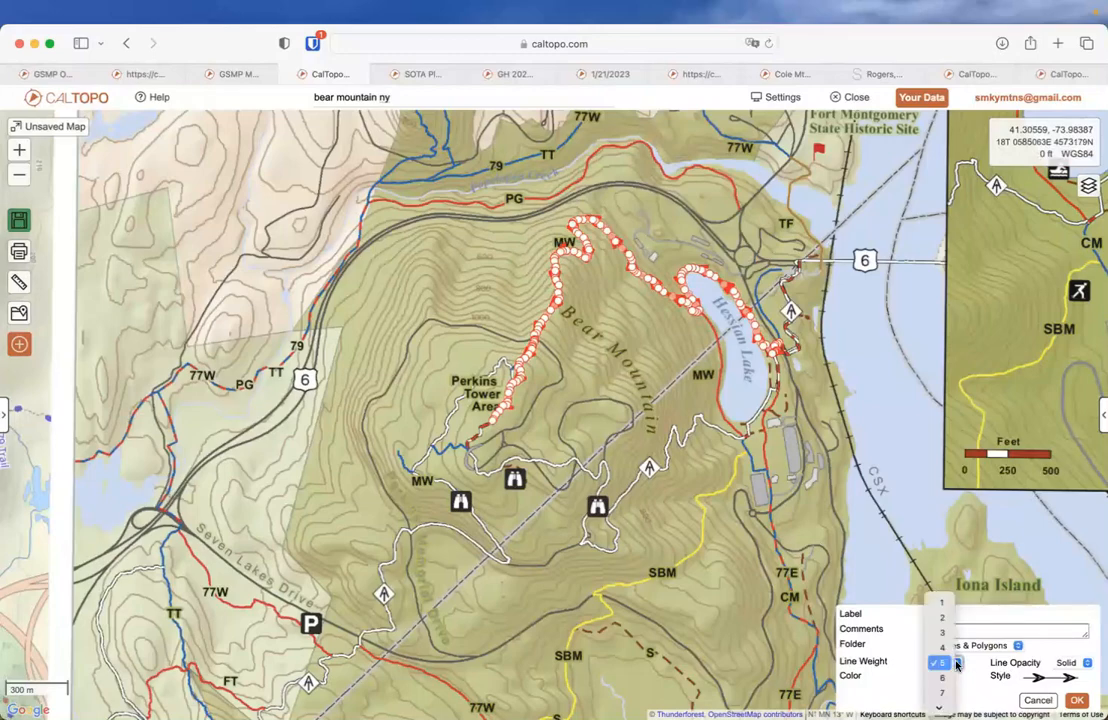
pyautogui.click(942, 618)
pyautogui.click(1076, 700)
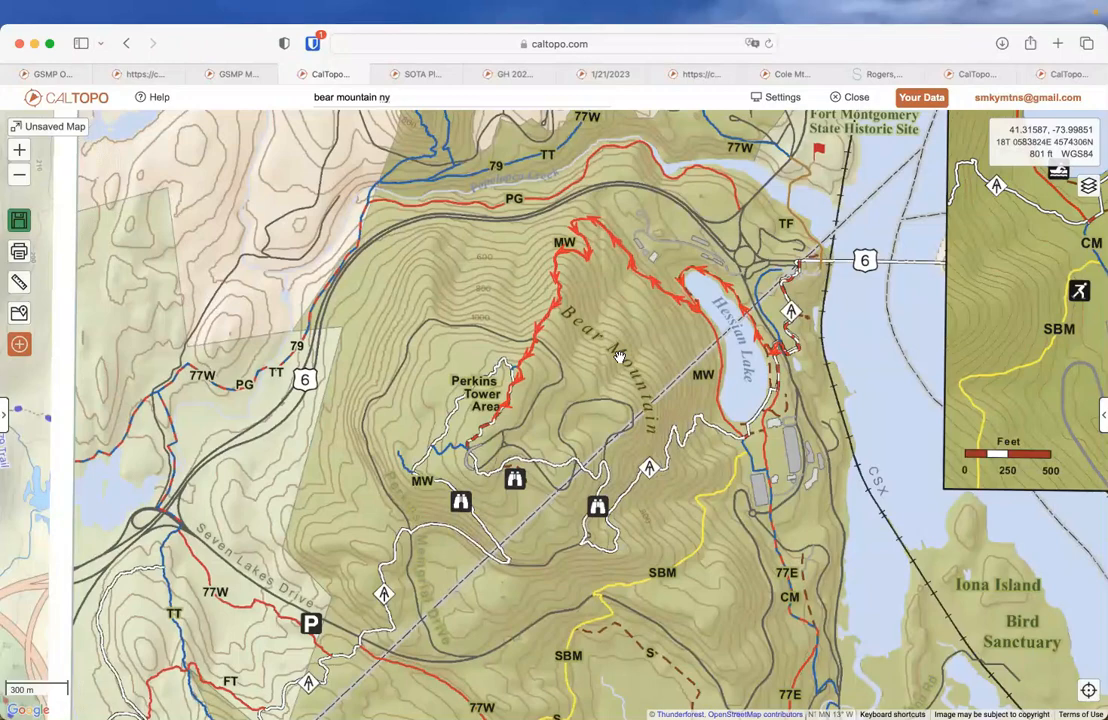
pyautogui.click(546, 301)
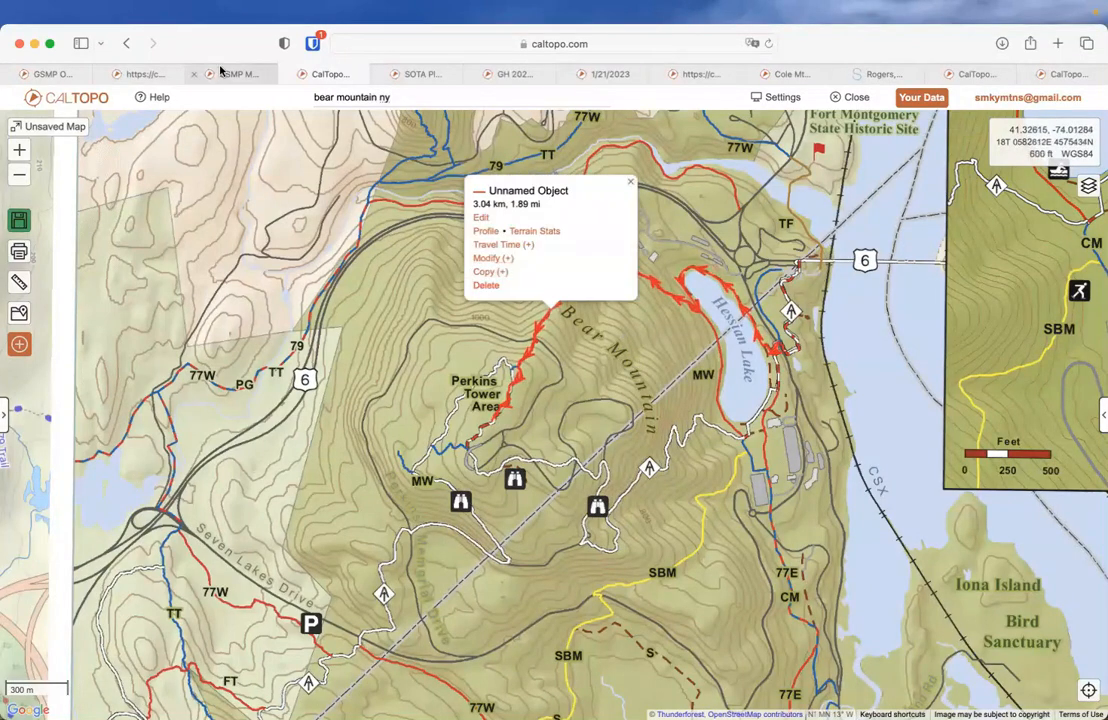
# Step: Switch to the GSMP May Trip map and examine the line style settings of "4 - Campsite 13 -> Cades Cove via Gregory Ridge"
pyautogui.click(60, 73)
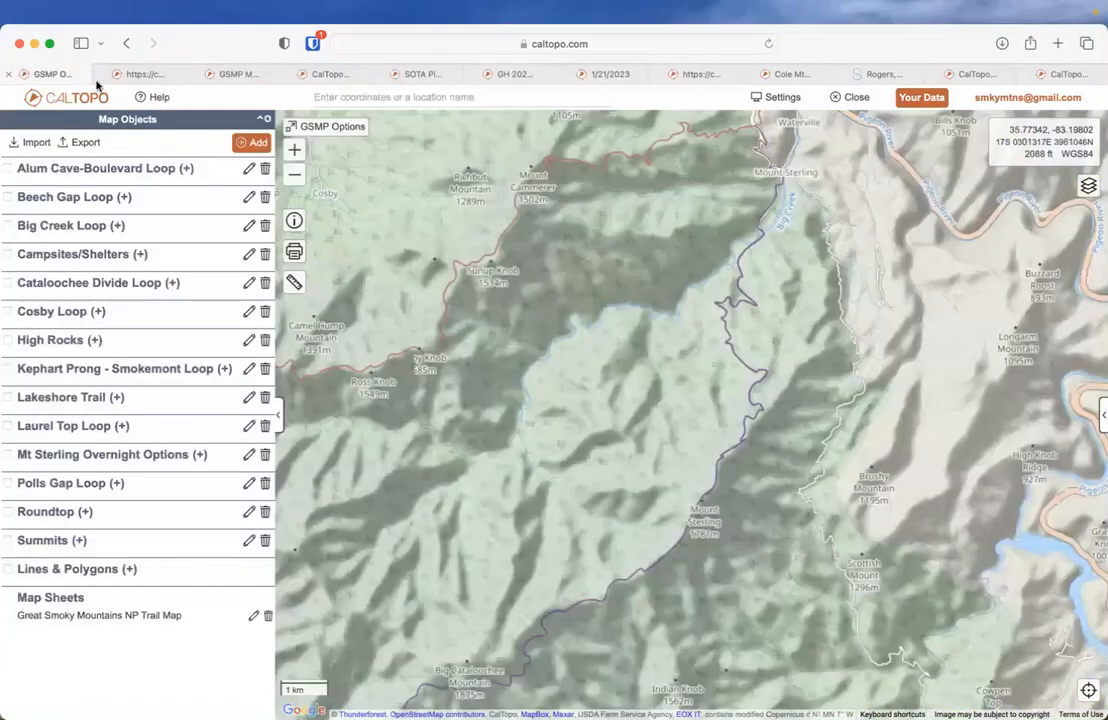
pyautogui.click(120, 76)
pyautogui.click(220, 77)
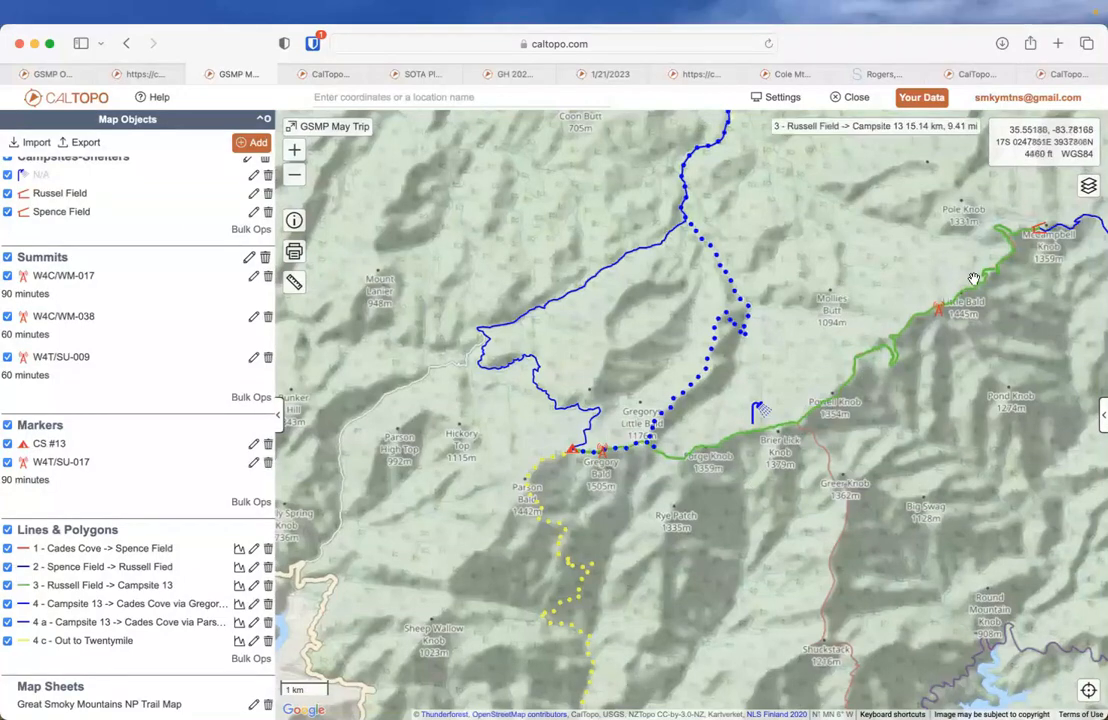
pyautogui.moveTo(957, 314); pyautogui.dragTo(856, 377)
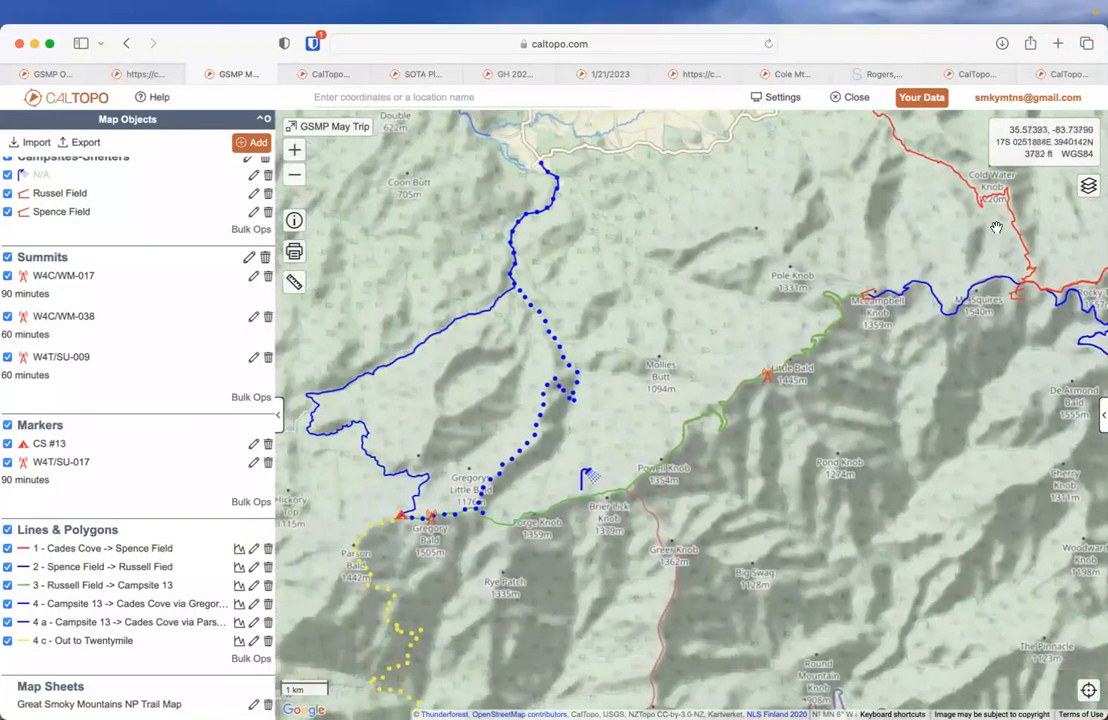
pyautogui.click(570, 373)
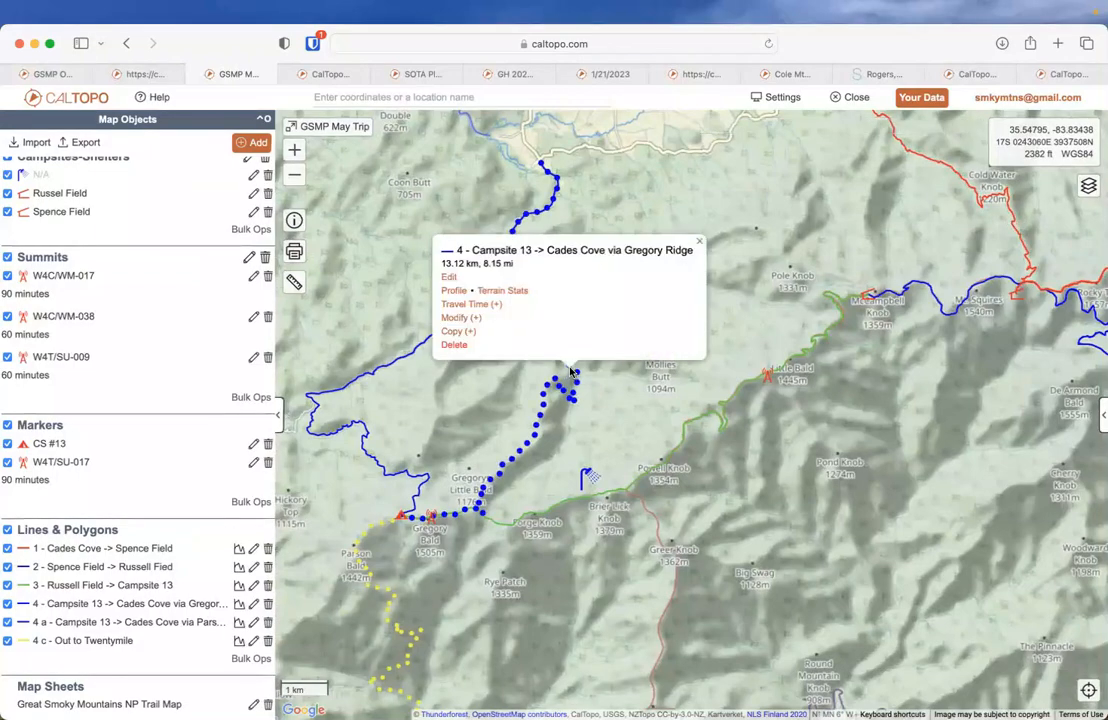
pyautogui.click(450, 278)
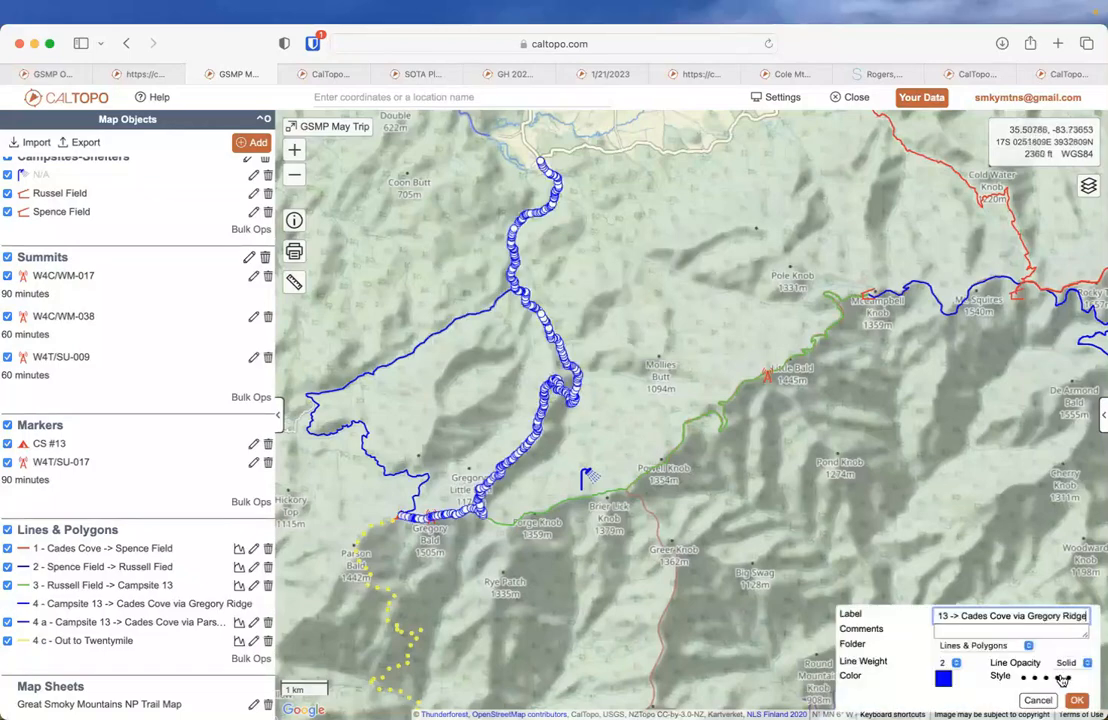
pyautogui.click(1076, 700)
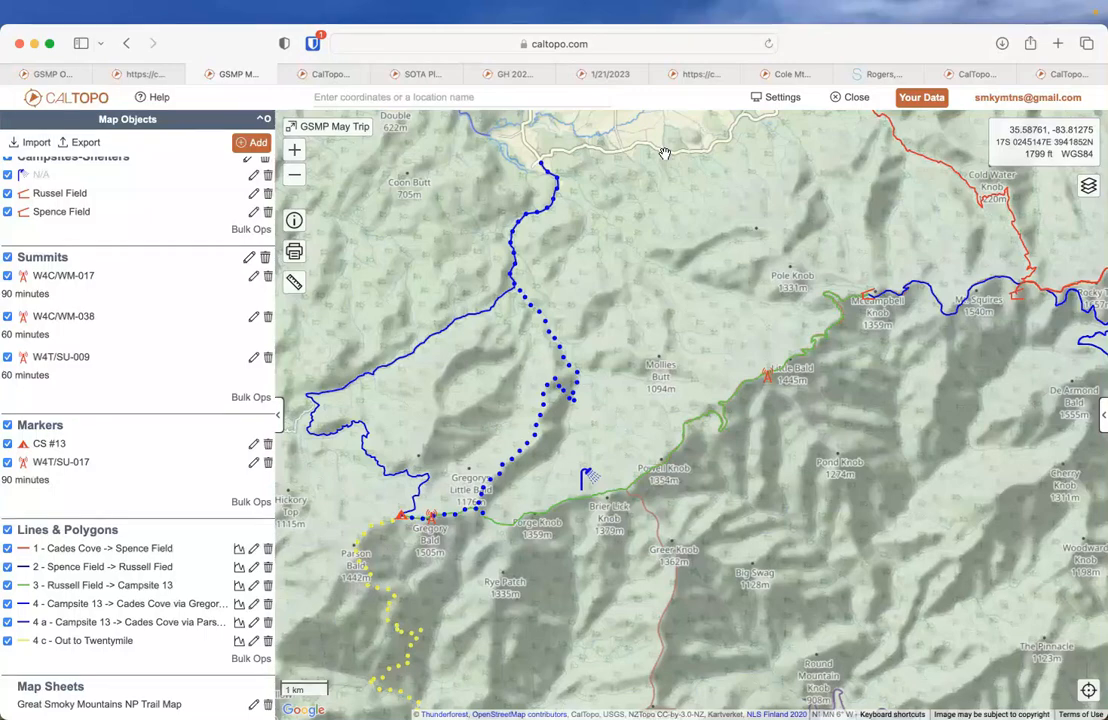
pyautogui.press('super+Tab')
pyautogui.press('super+Tab')
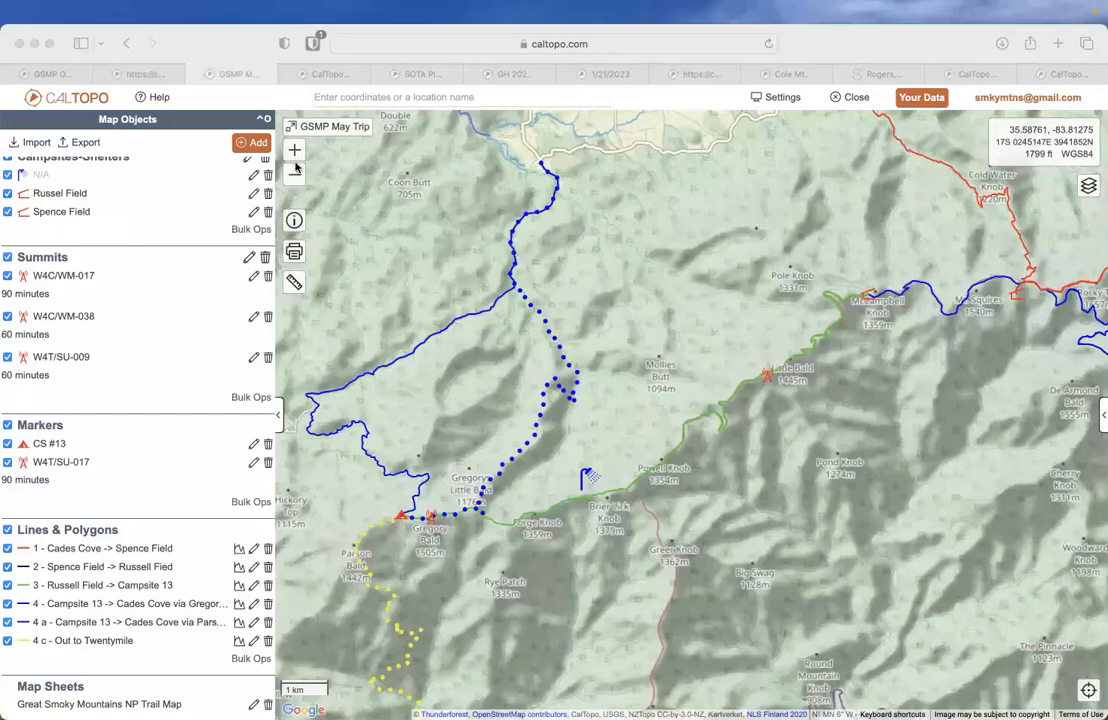
pyautogui.click(264, 146)
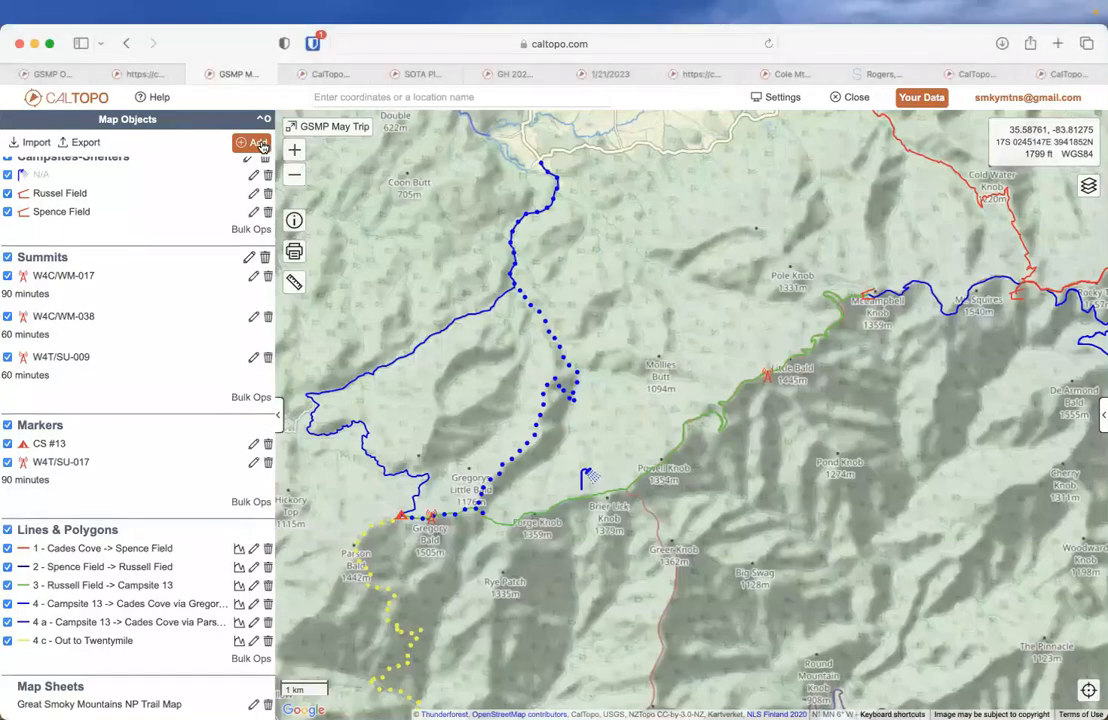
# Step: Add a buffer with a 30-foot radius, snapped along the middle section of the dotted Gregory Ridge route
pyautogui.click(258, 143)
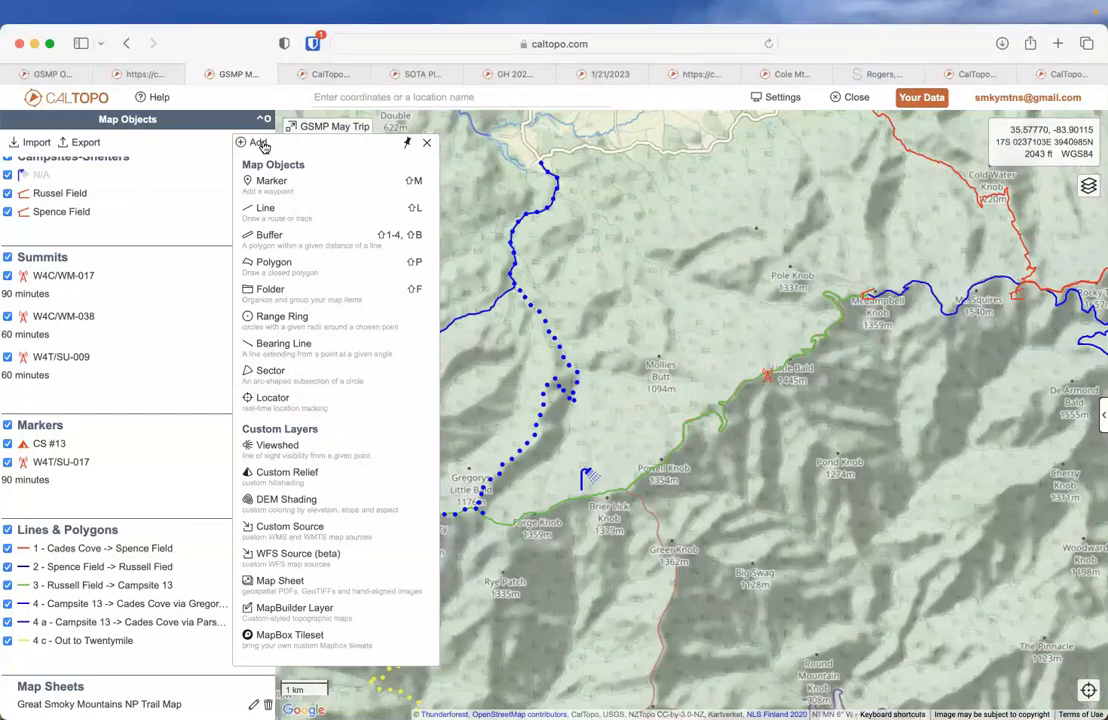
pyautogui.click(278, 243)
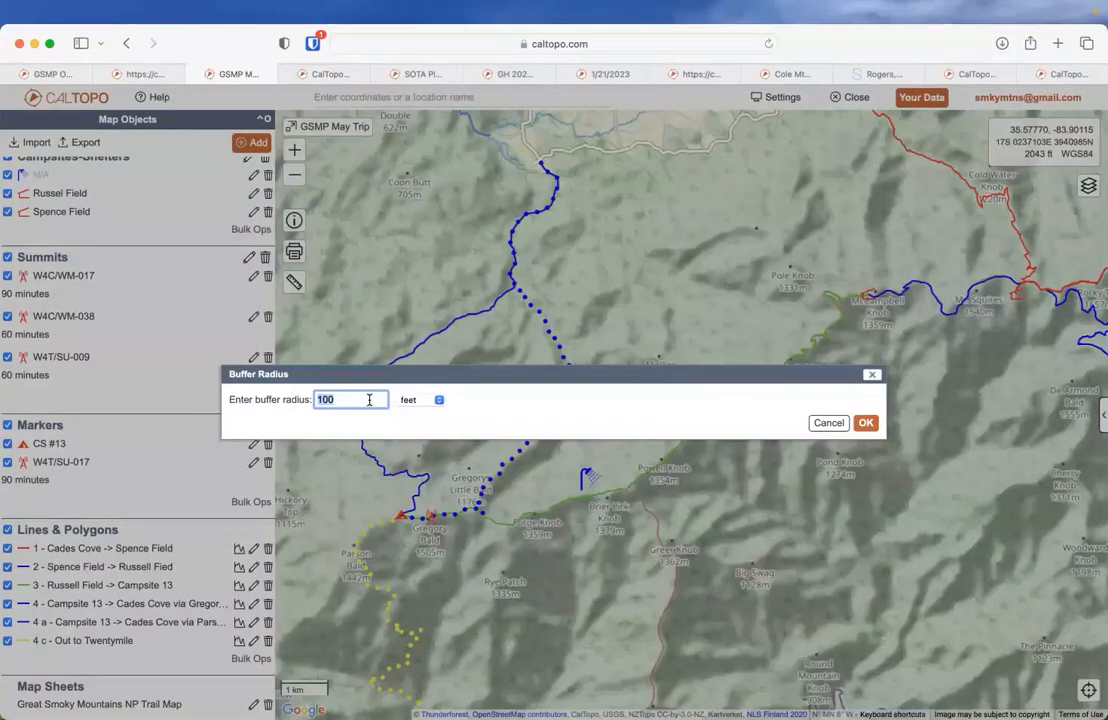
pyautogui.write('30')
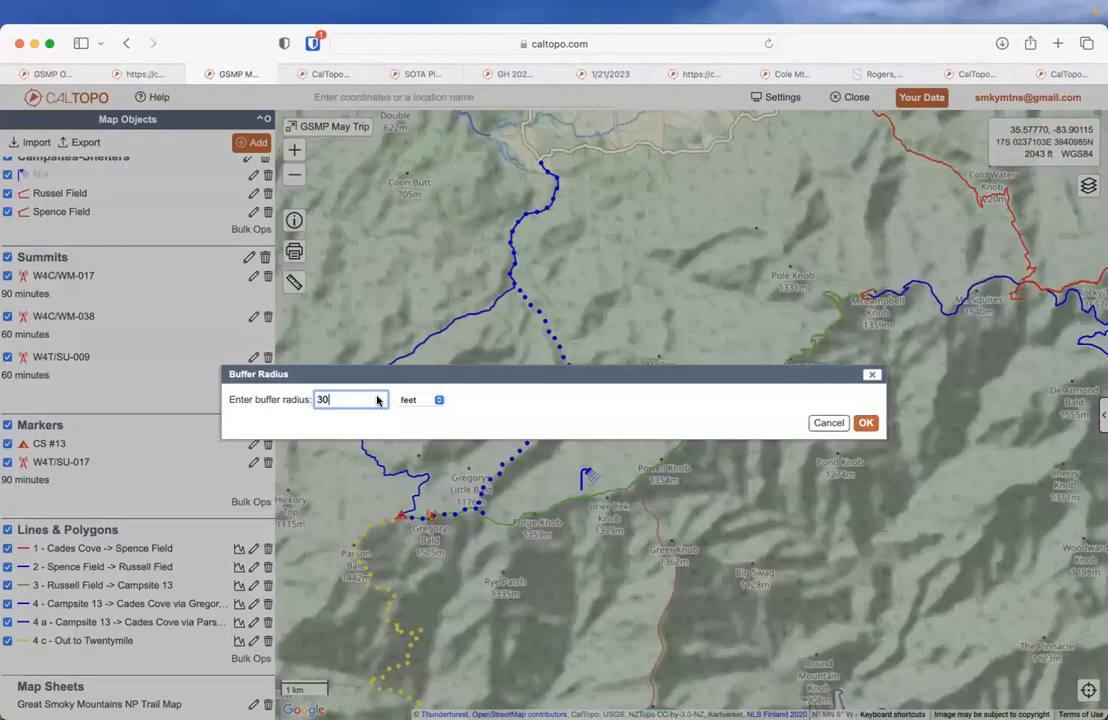
pyautogui.click(866, 423)
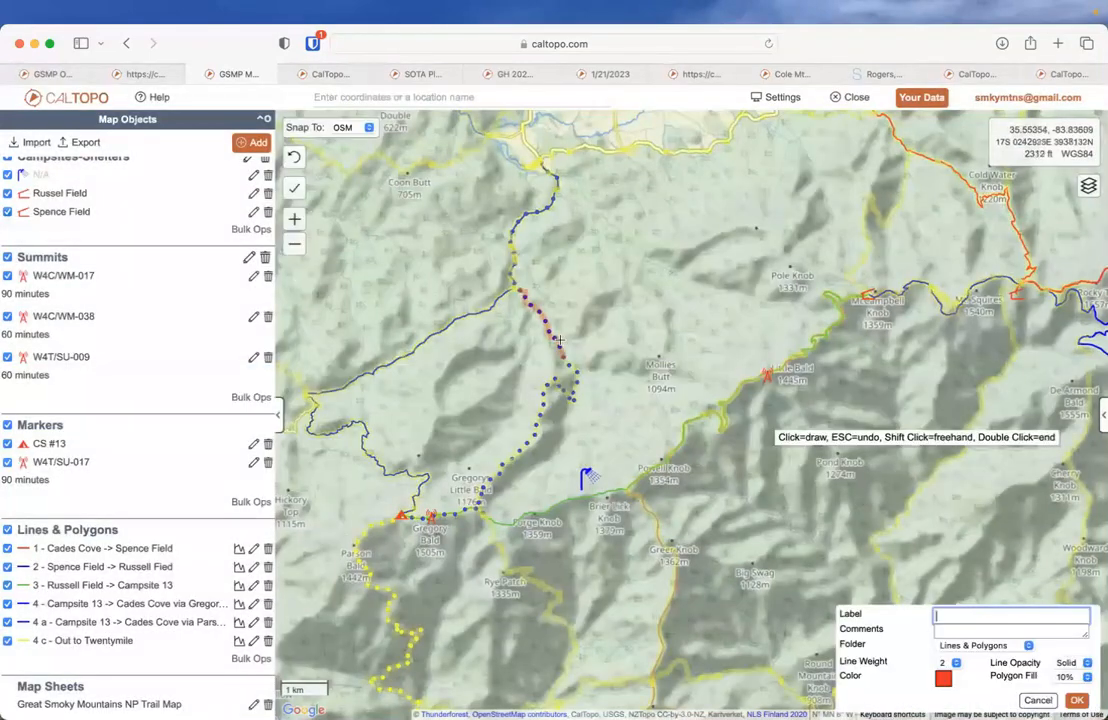
pyautogui.click(521, 295)
pyautogui.click(578, 387)
pyautogui.click(536, 438)
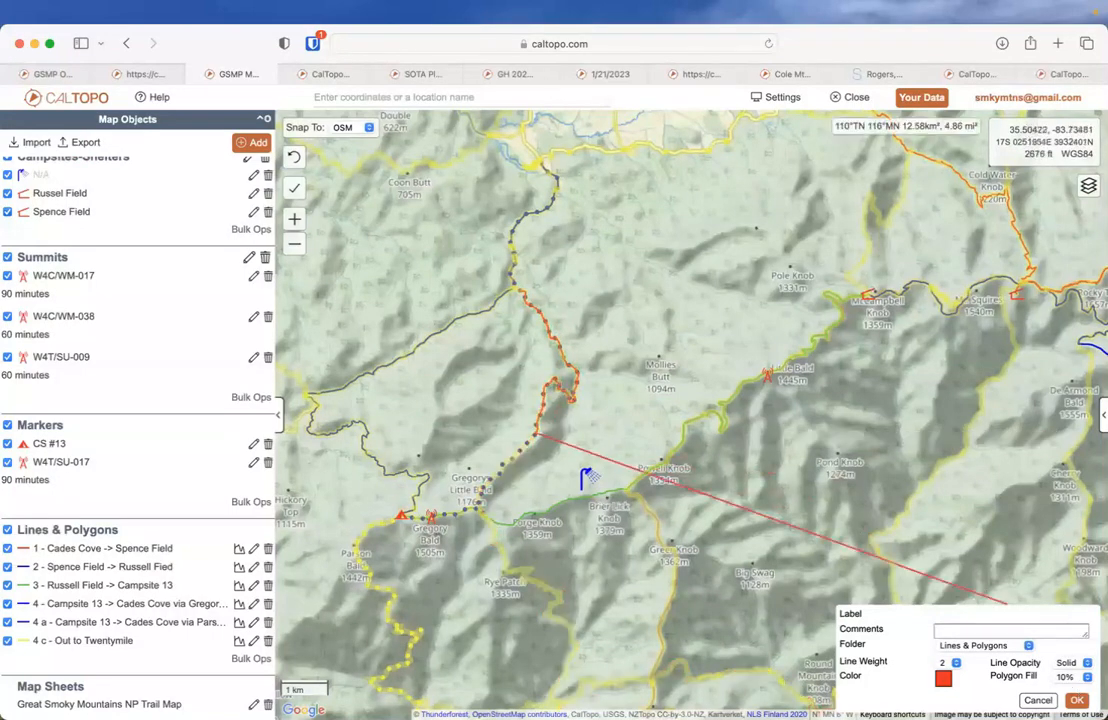
pyautogui.click(1077, 700)
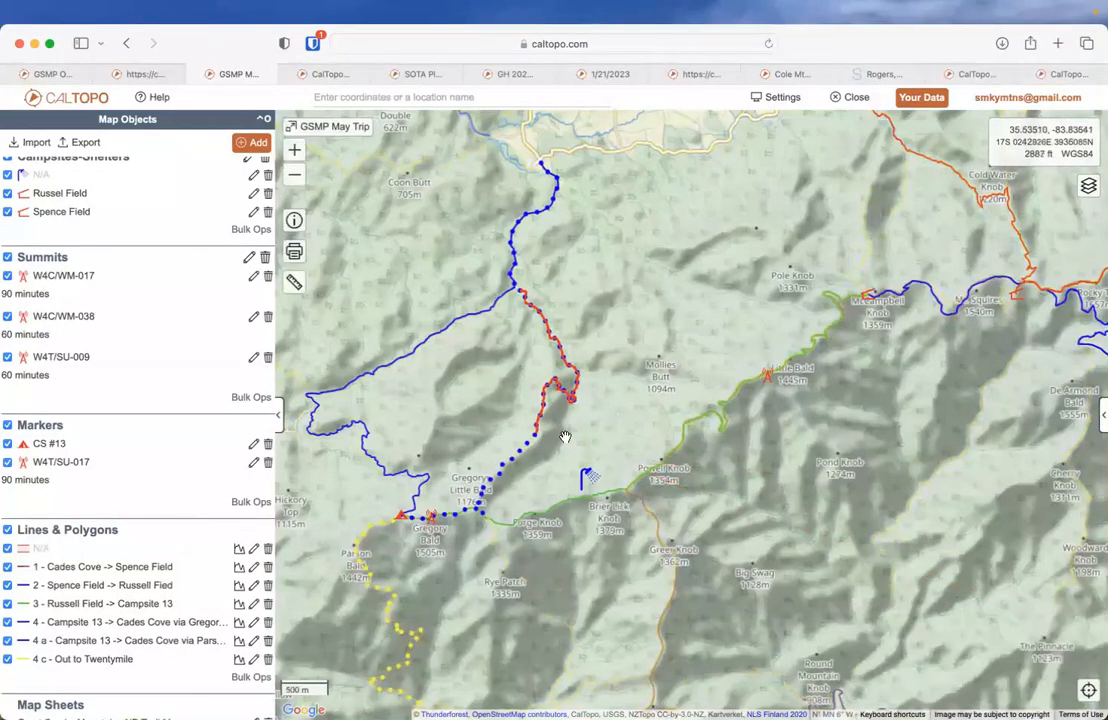
# Step: Inspect the new buffer's outline and edit settings near Forge Creek #12, leaving them unchanged
pyautogui.scroll(5, 564, 437)
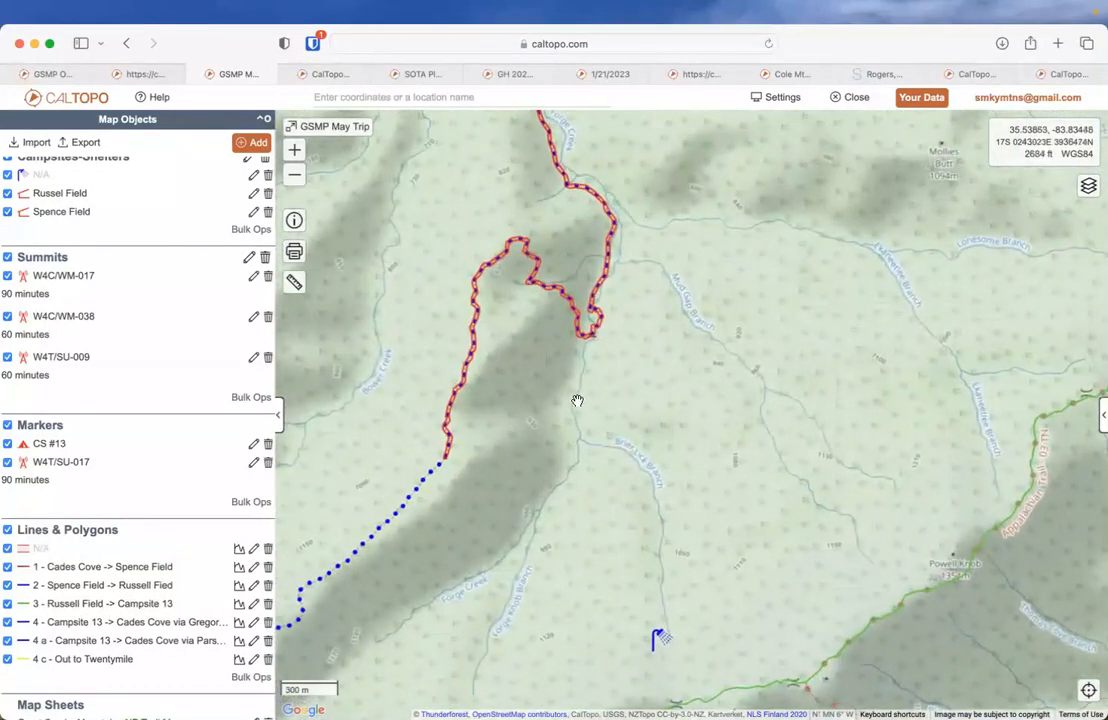
pyautogui.scroll(2, 576, 400)
pyautogui.moveTo(589, 383); pyautogui.dragTo(734, 403)
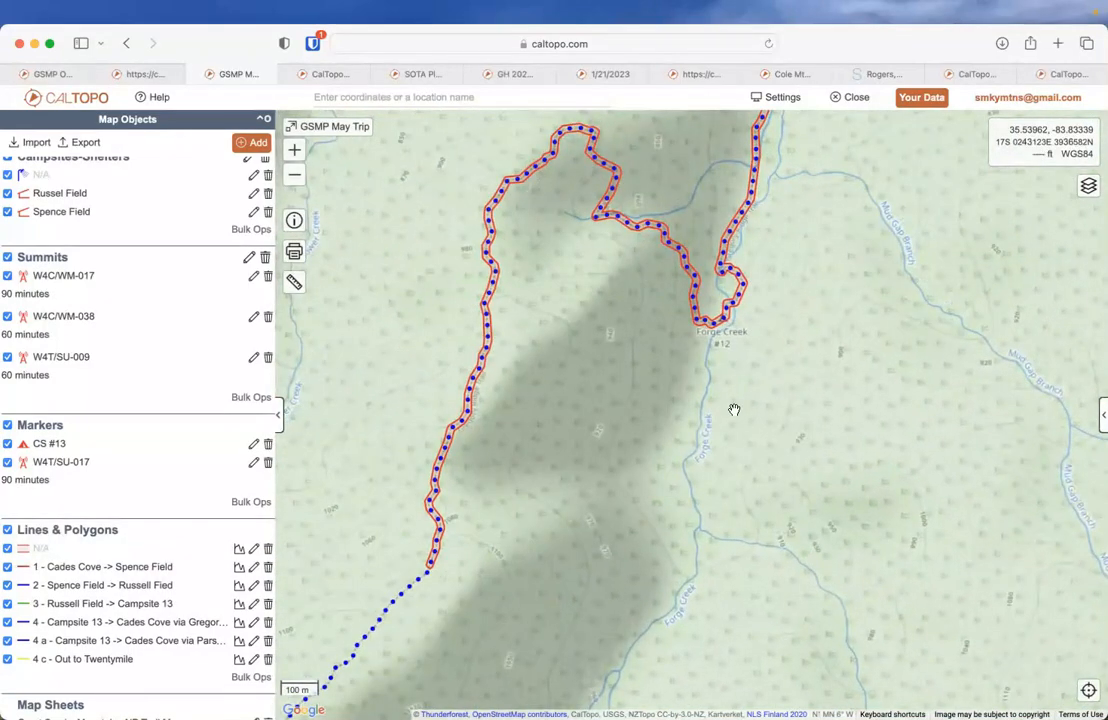
pyautogui.click(735, 303)
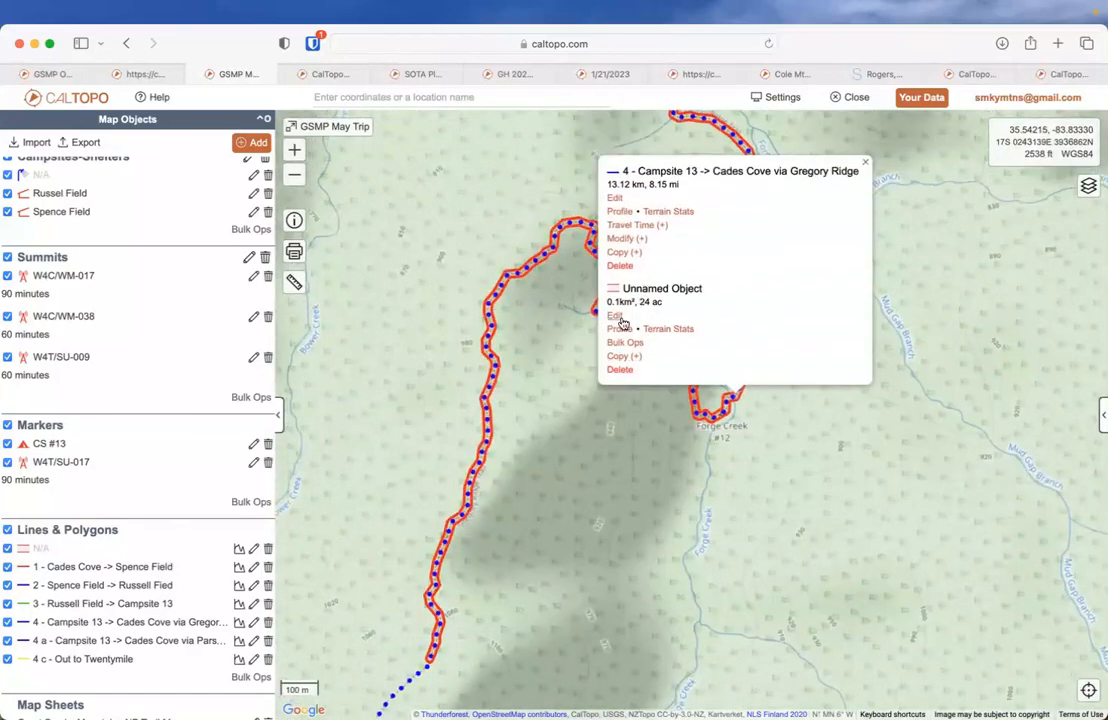
pyautogui.click(616, 316)
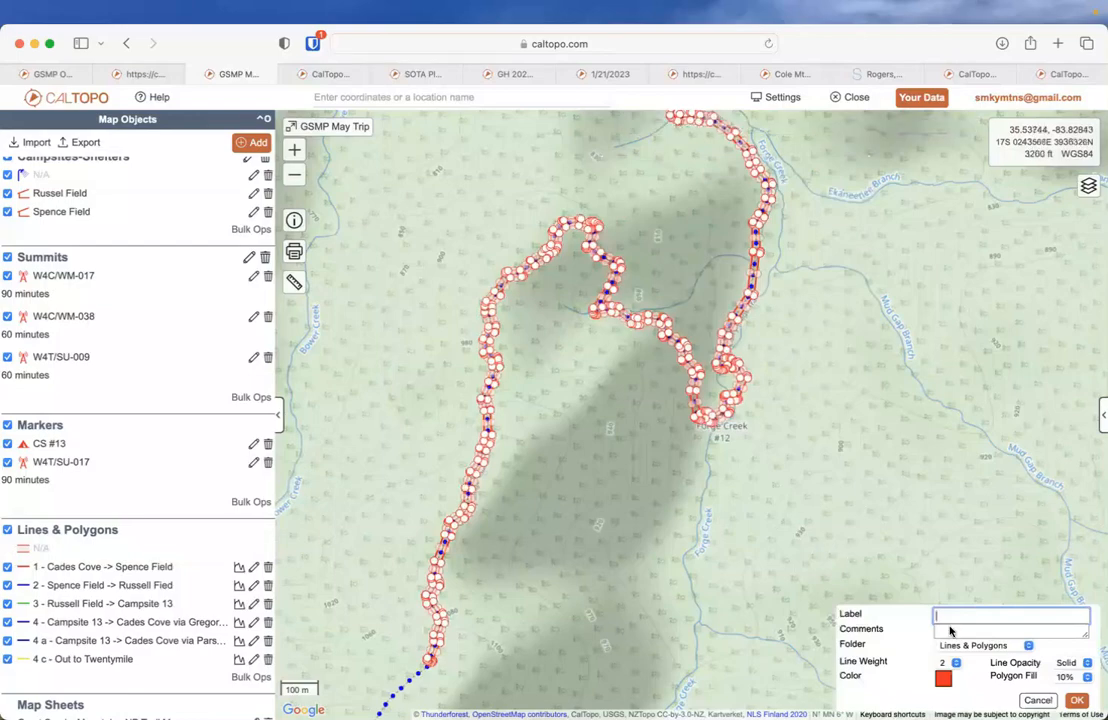
pyautogui.click(1046, 699)
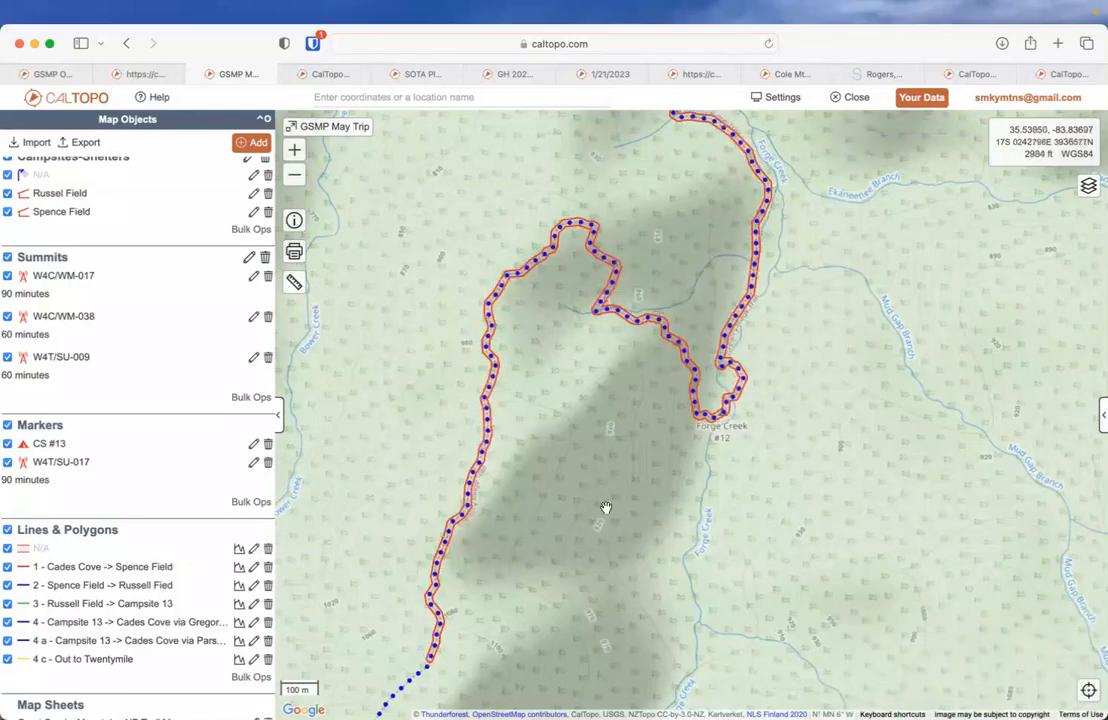
# Step: Delete the unnamed 30-foot buffer from the Gregory Ridge route
pyautogui.click(485, 446)
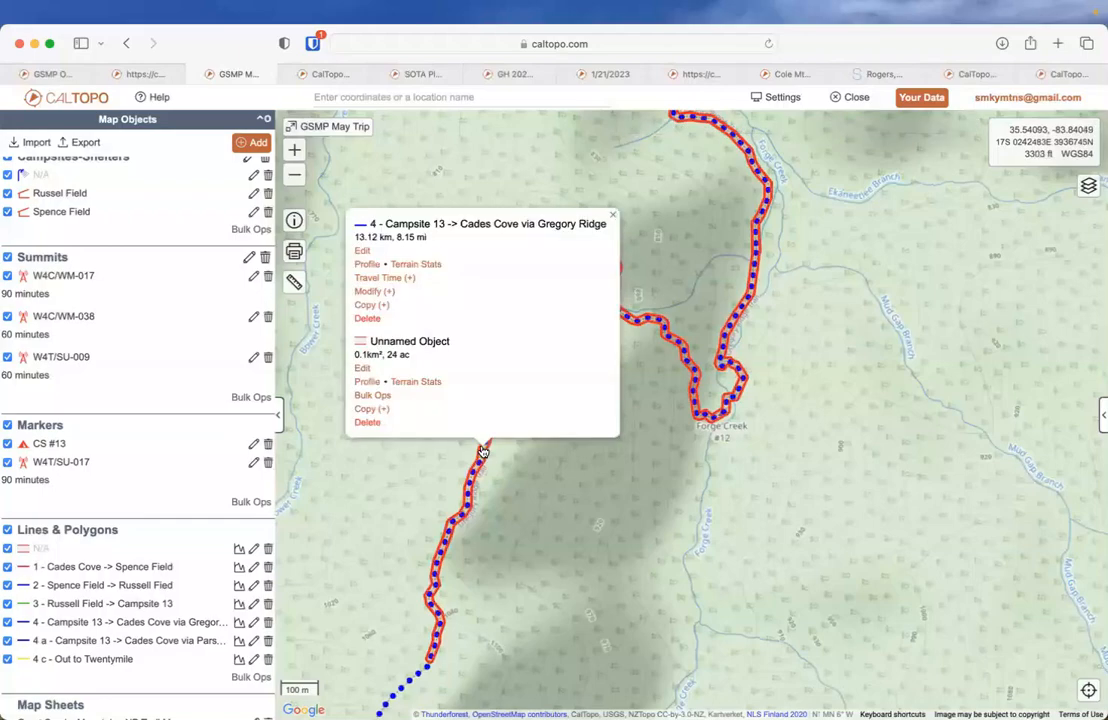
pyautogui.click(372, 422)
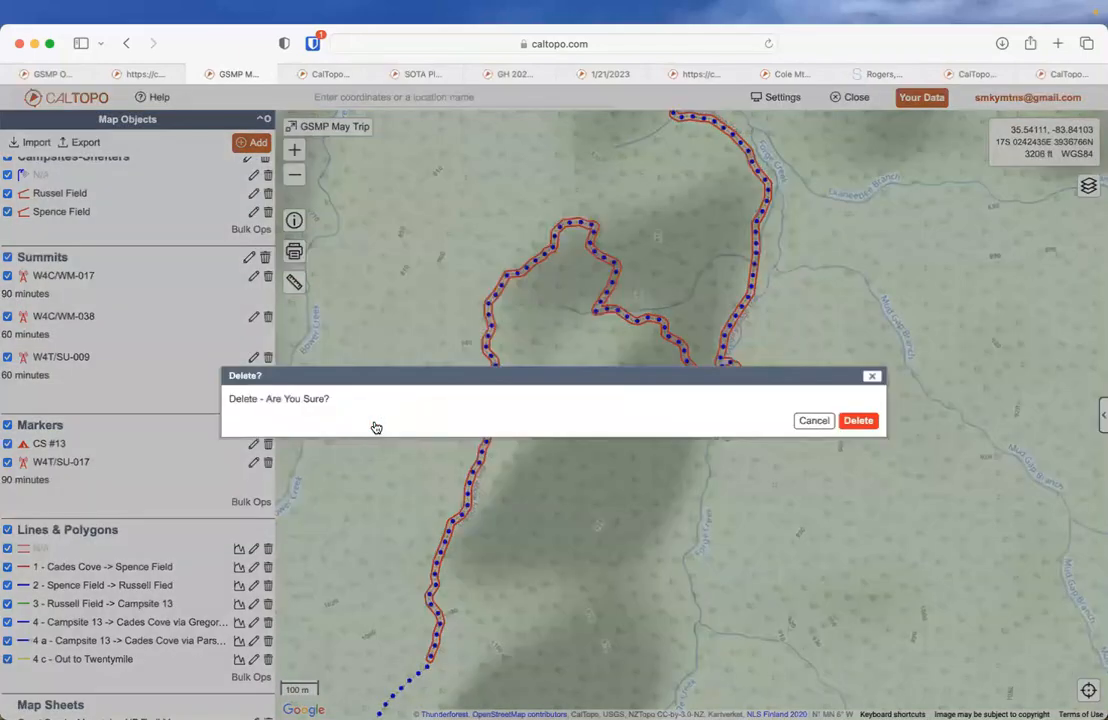
pyautogui.click(858, 420)
# Step: Draw a buffer with a 60-foot radius, snapped along the dotted Gregory Ridge route from southwest of Forge Creek #12 northward past the creek bend
pyautogui.click(253, 145)
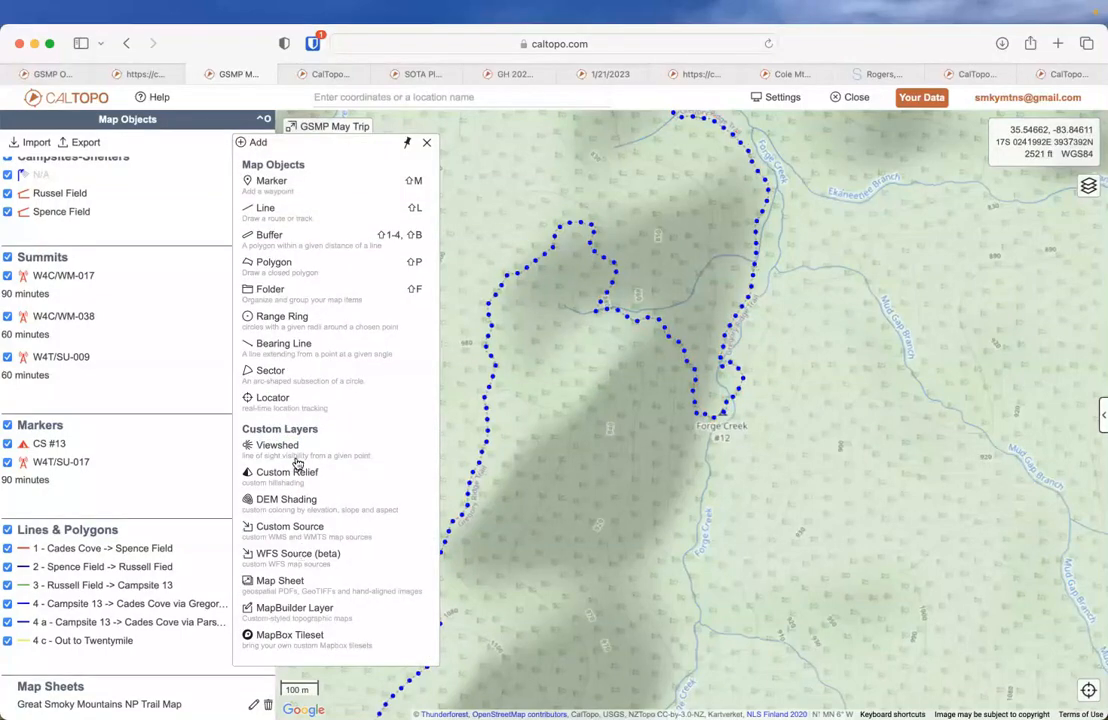
pyautogui.click(272, 235)
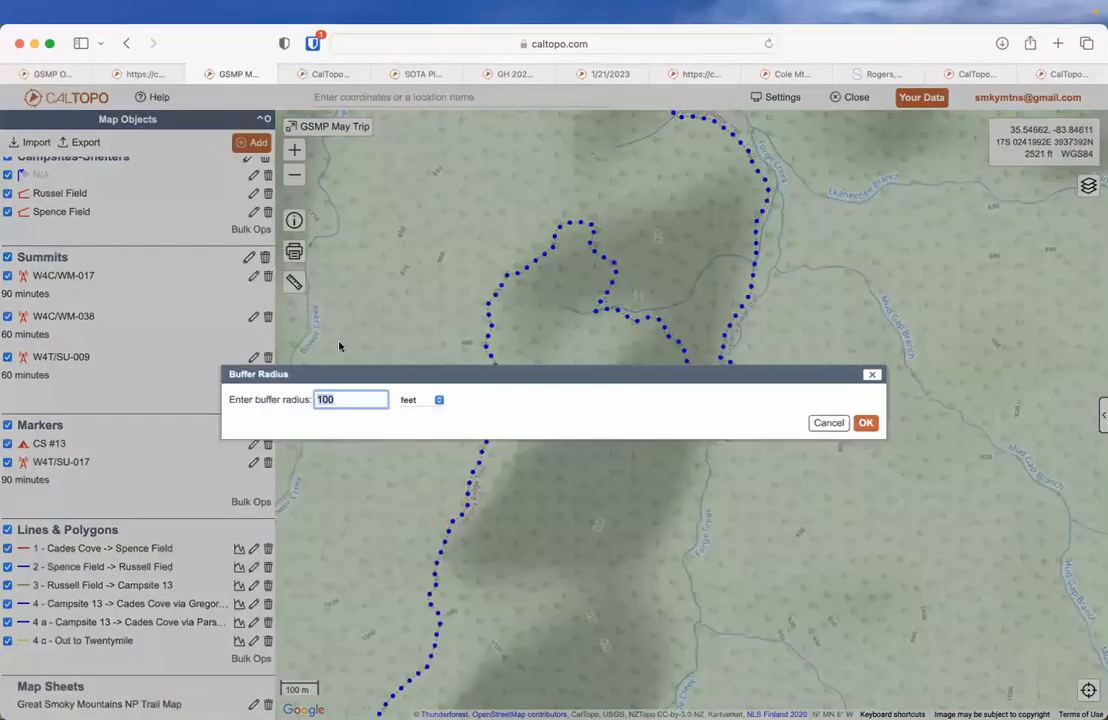
pyautogui.write('60')
pyautogui.click(866, 423)
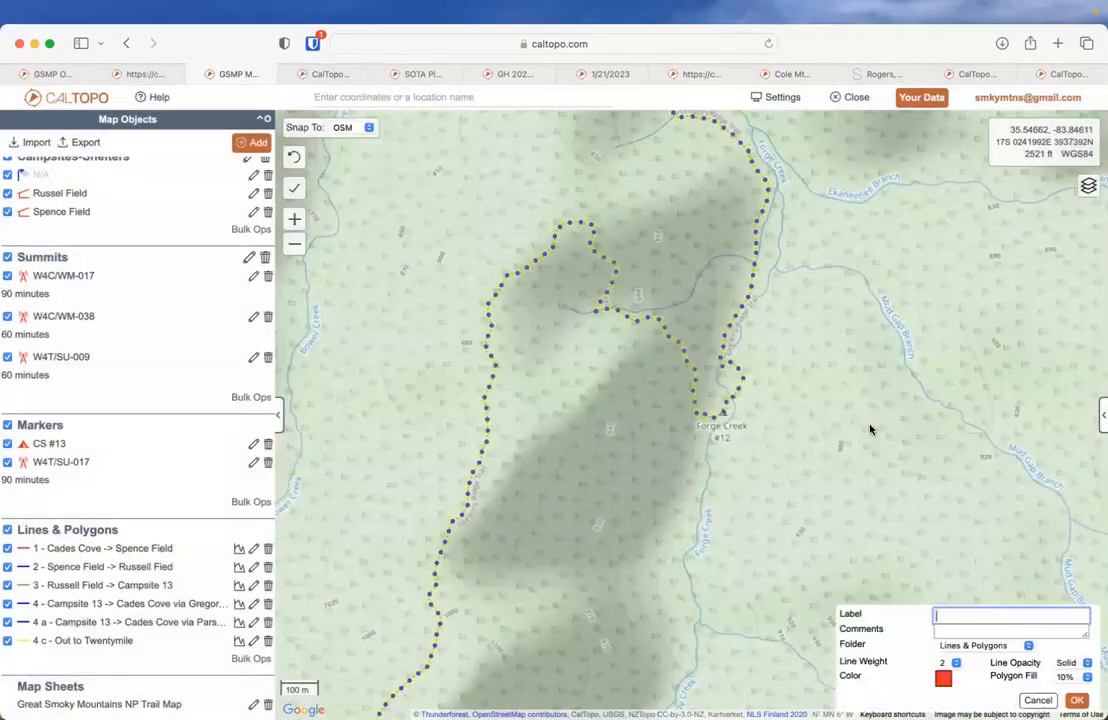
pyautogui.click(430, 596)
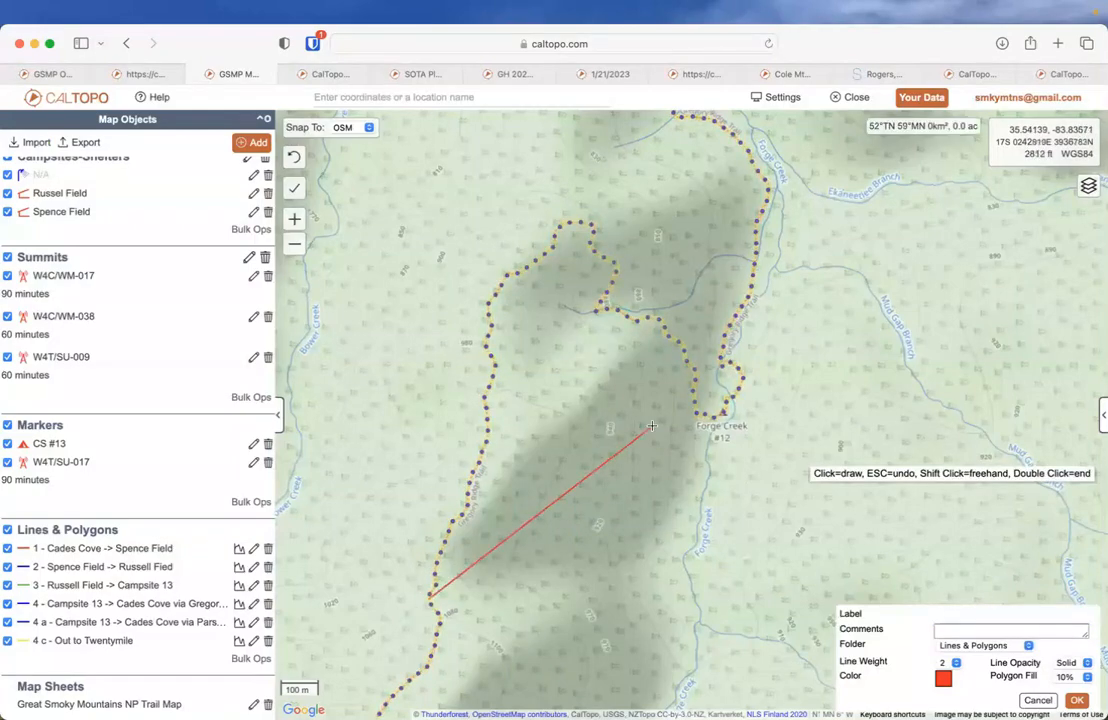
pyautogui.click(751, 292)
pyautogui.moveTo(684, 193); pyautogui.dragTo(710, 341)
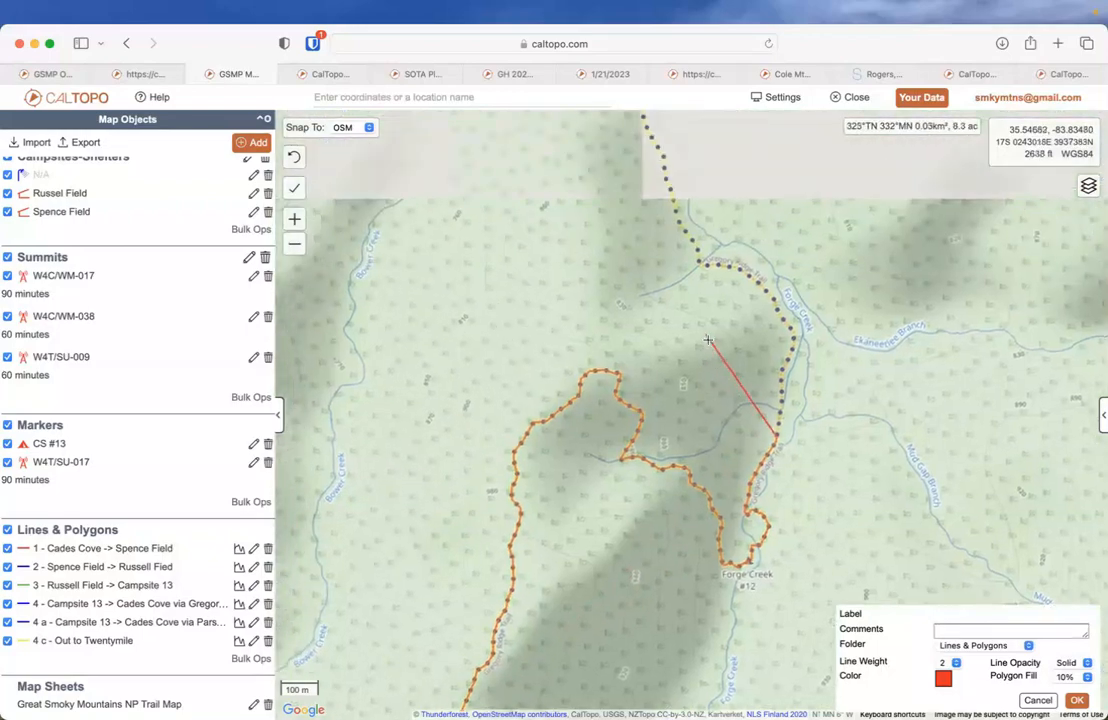
pyautogui.click(667, 188)
# Step: Color the 60-foot buffer blue and save it to the map
pyautogui.click(943, 677)
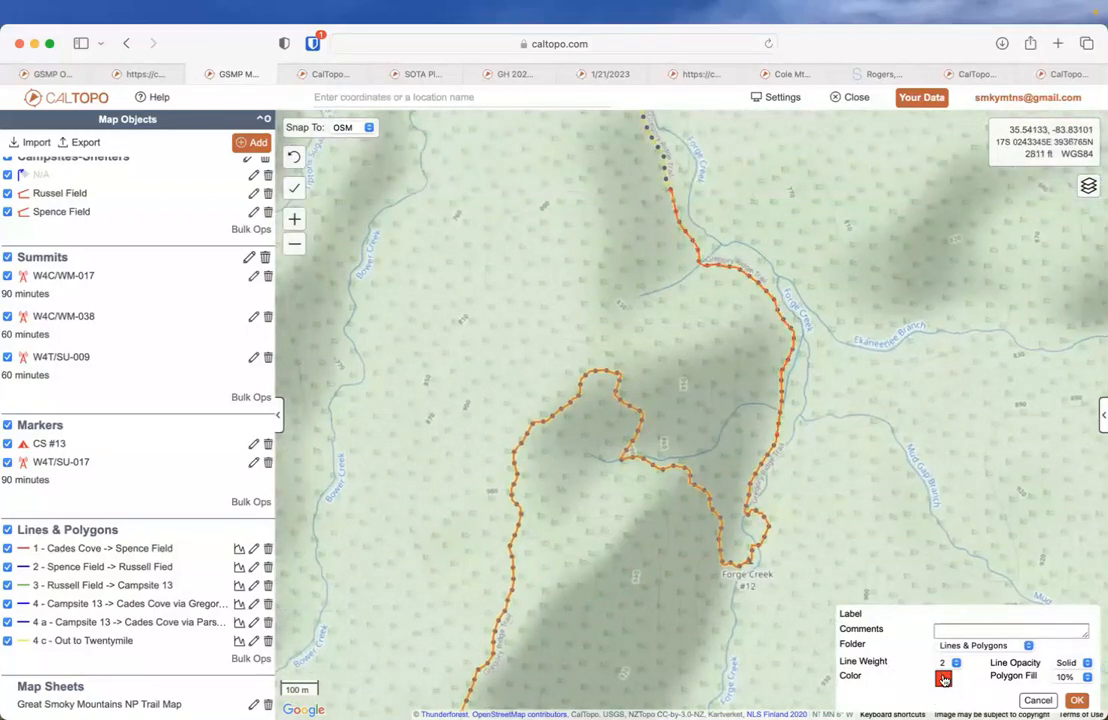
pyautogui.click(491, 323)
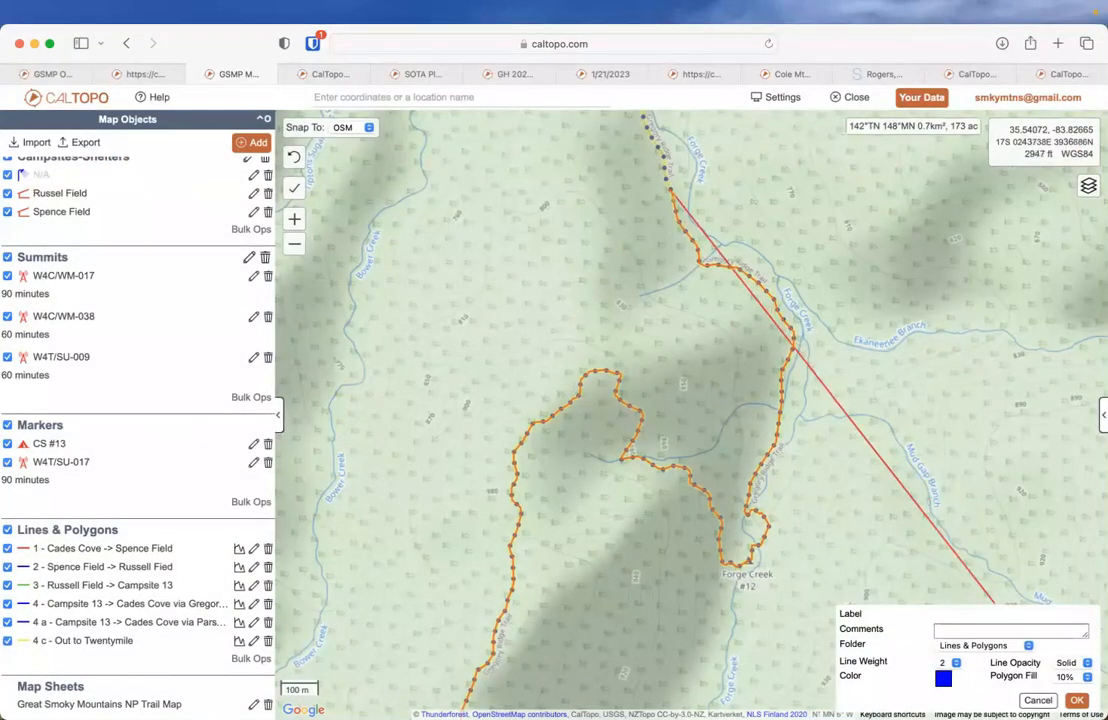
pyautogui.click(1076, 700)
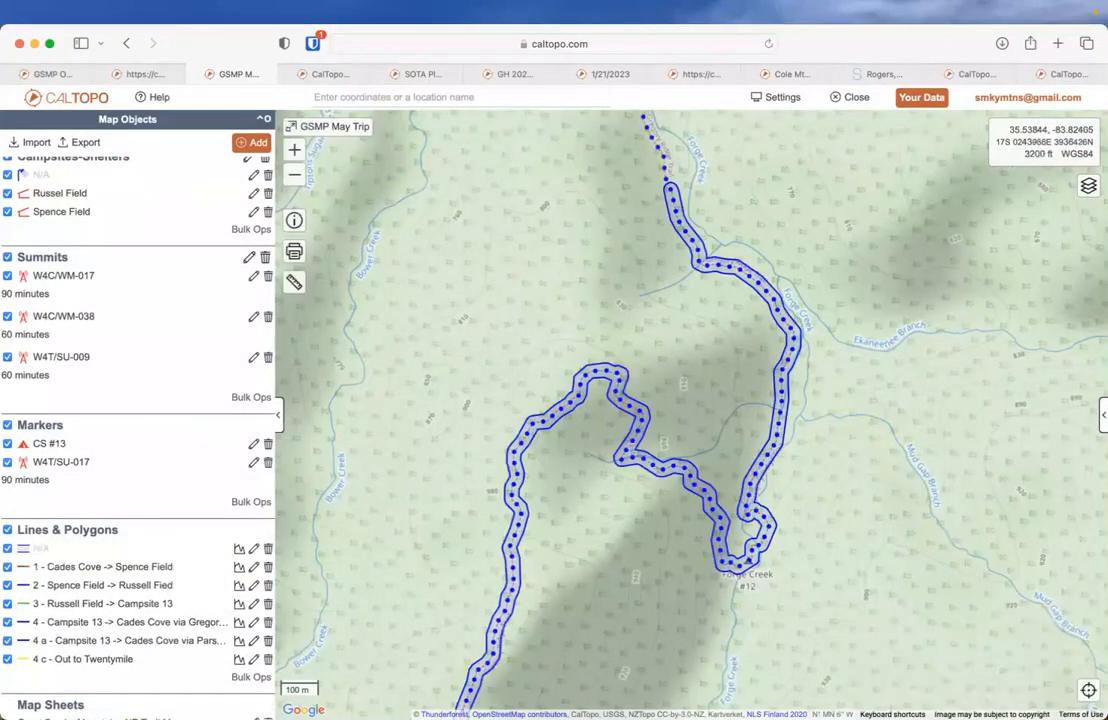
pyautogui.click(294, 176)
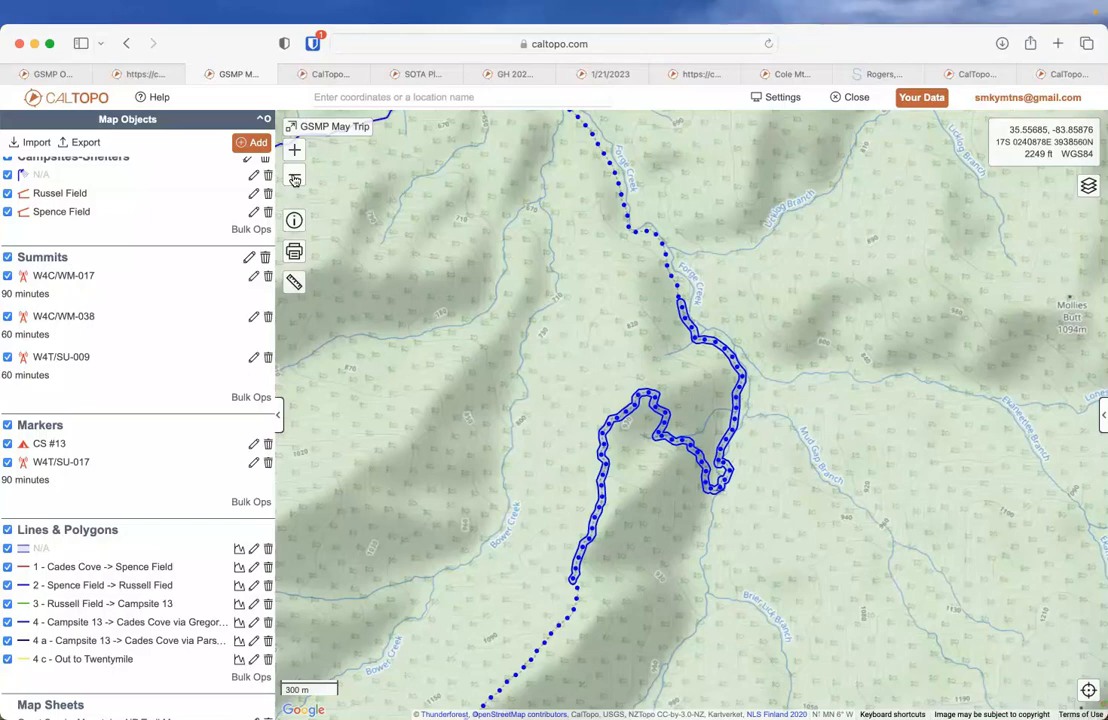
pyautogui.click(294, 179)
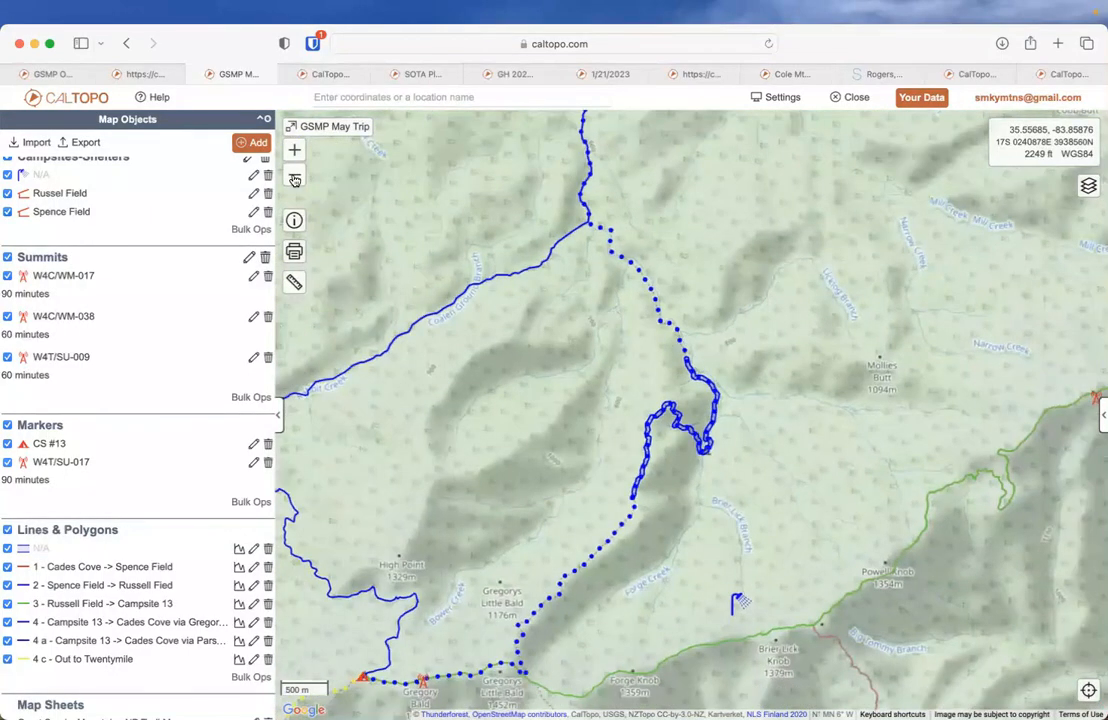